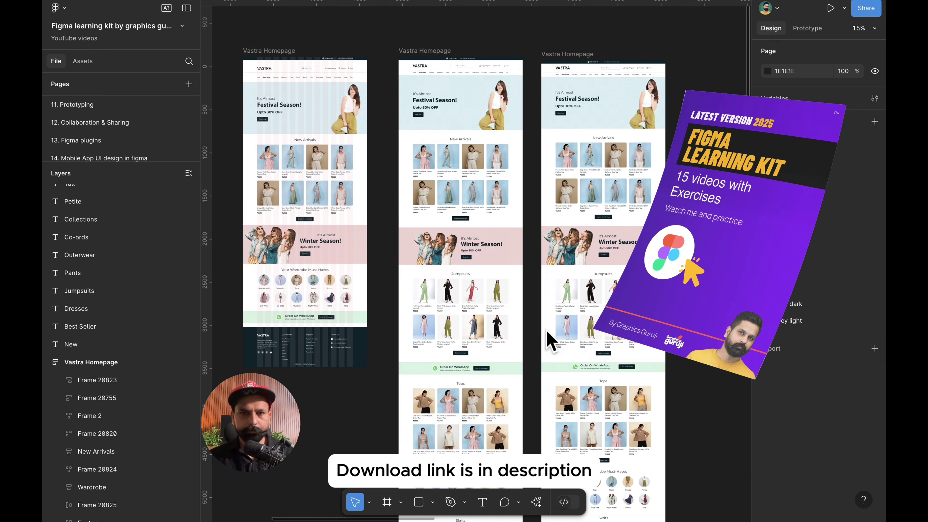
Temporarily enlarge the page list to show the entry "15. Web page UI design in figma"
{"action": "left_click_drag", "start_coordinate": [118, 163], "coordinate": [113, 229]}
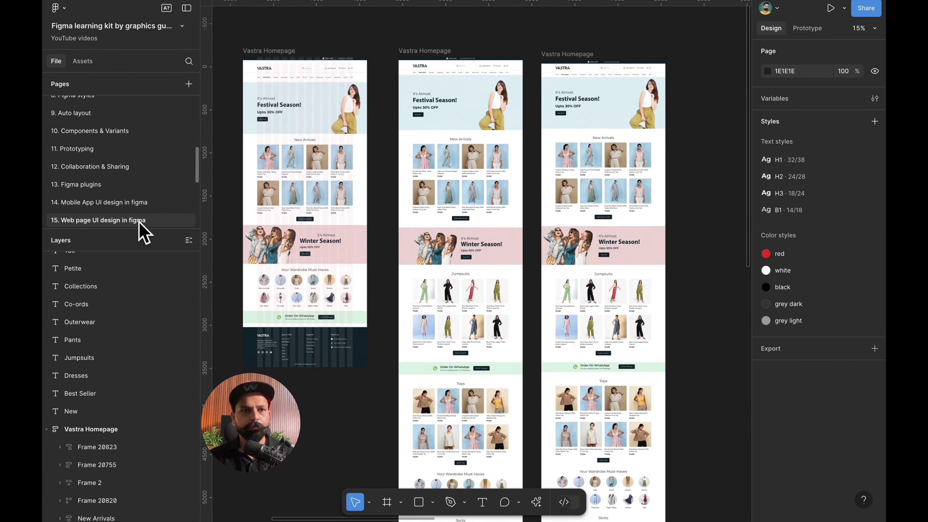
{"action": "left_click_drag", "start_coordinate": [138, 230], "coordinate": [138, 157]}
Select the middle Vastra Homepage frame and examine its layout from the header down to the footer
{"action": "left_click", "coordinate": [289, 56]}
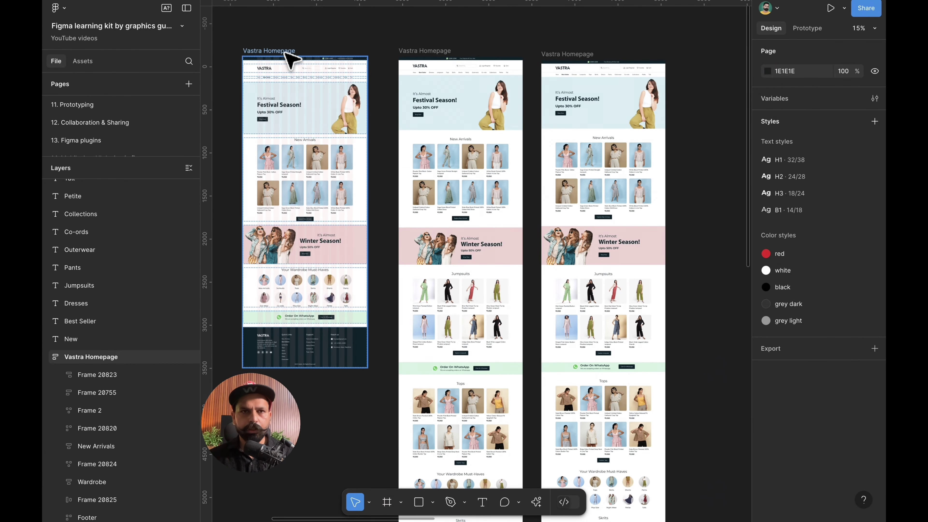
{"action": "left_click", "coordinate": [443, 43]}
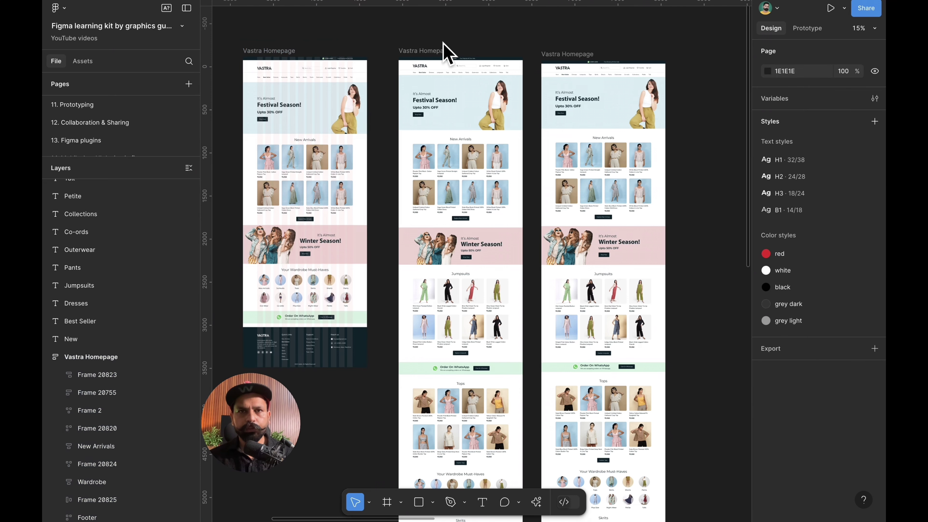
{"action": "left_click", "coordinate": [442, 50]}
{"action": "scroll", "coordinate": [475, 219], "scroll_direction": "down", "scroll_amount": 15}
{"action": "scroll", "coordinate": [480, 225], "scroll_direction": "right", "scroll_amount": 2}
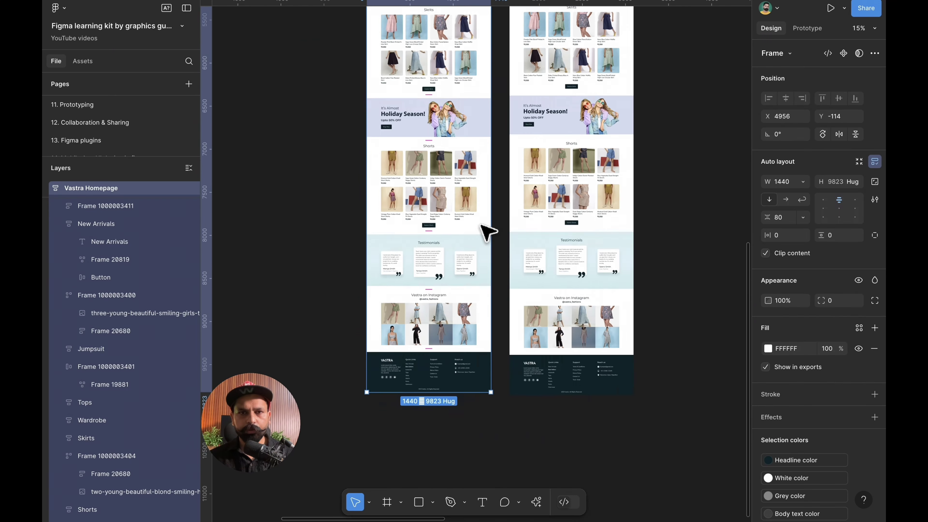
{"action": "scroll", "coordinate": [481, 225], "scroll_direction": "up", "scroll_amount": 15}
{"action": "scroll", "coordinate": [481, 224], "scroll_direction": "left", "scroll_amount": 2}
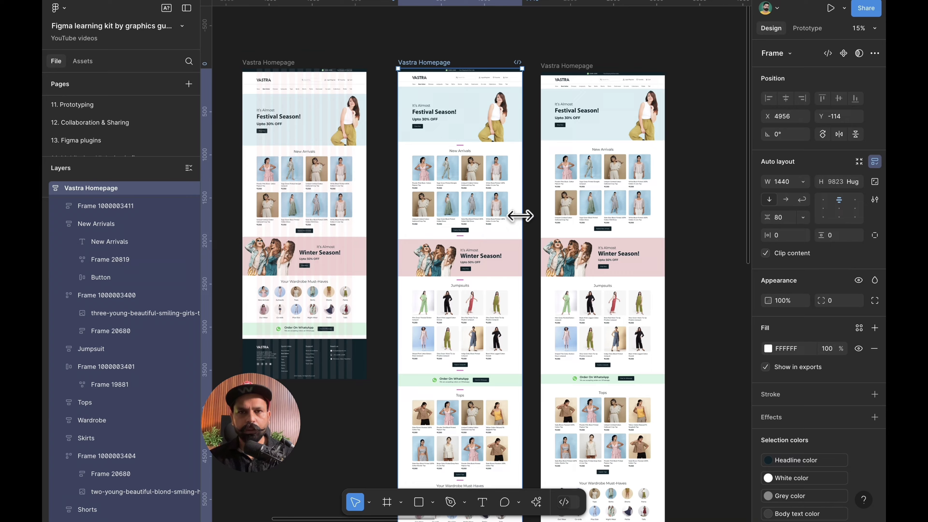
Select the rightmost Vastra Homepage frame and try narrowing it from its right edge
{"action": "scroll", "coordinate": [521, 215], "scroll_direction": "down", "scroll_amount": 2}
{"action": "scroll", "coordinate": [515, 216], "scroll_direction": "right", "scroll_amount": 1}
{"action": "mouse_move", "coordinate": [508, 215]}
{"action": "left_mouse_down"}
{"action": "mouse_move", "coordinate": [447, 209]}
{"action": "mouse_move", "coordinate": [508, 211]}
{"action": "left_mouse_up"}
{"action": "scroll", "coordinate": [484, 207], "scroll_direction": "right", "scroll_amount": 5}
{"action": "scroll", "coordinate": [484, 208], "scroll_direction": "up", "scroll_amount": 2}
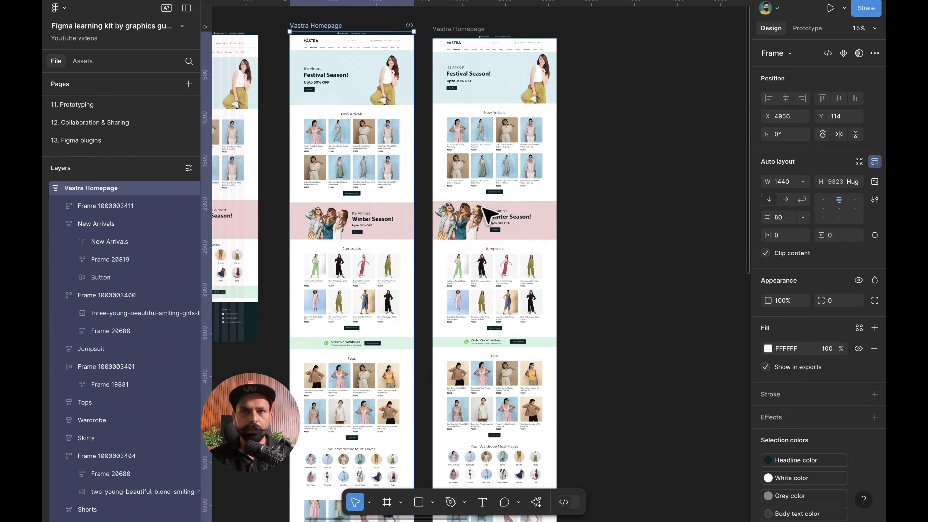
{"action": "left_click", "coordinate": [442, 43]}
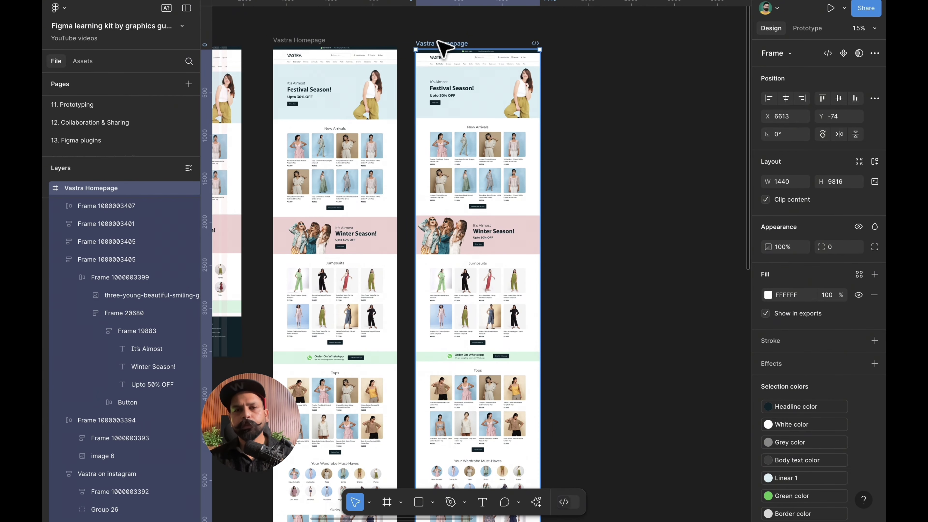
{"action": "scroll", "coordinate": [453, 48], "scroll_direction": "left", "scroll_amount": 2}
{"action": "scroll", "coordinate": [471, 46], "scroll_direction": "down", "scroll_amount": 1}
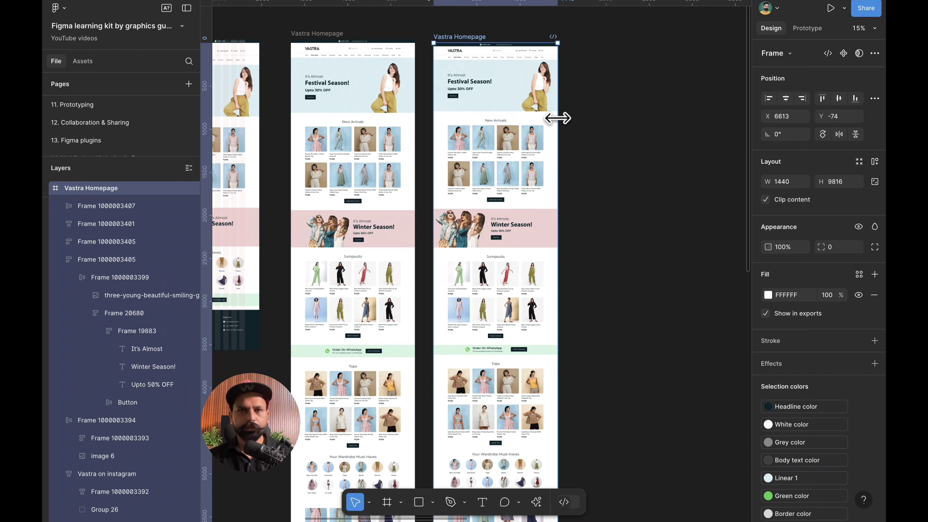
{"action": "left_click_drag", "start_coordinate": [539, 118], "coordinate": [503, 114]}
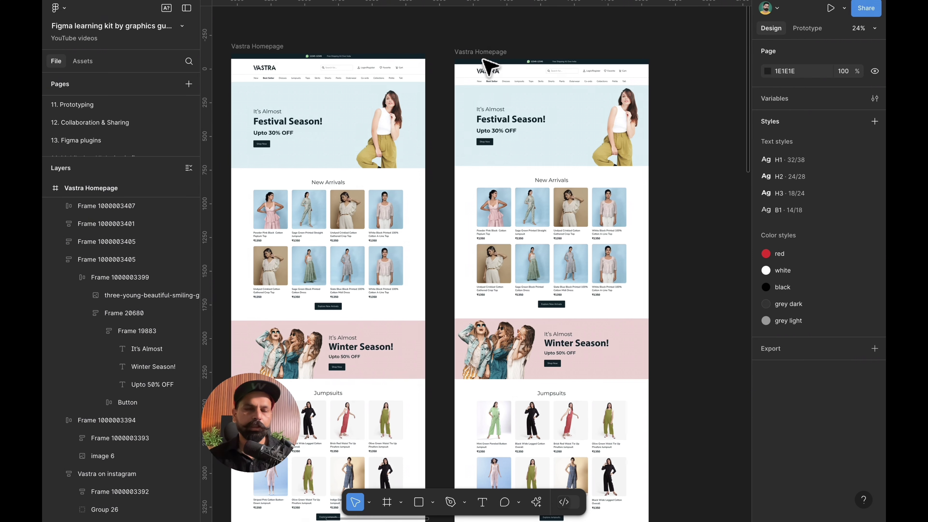
{"action": "scroll", "coordinate": [490, 66], "scroll_direction": "left", "scroll_amount": 3}
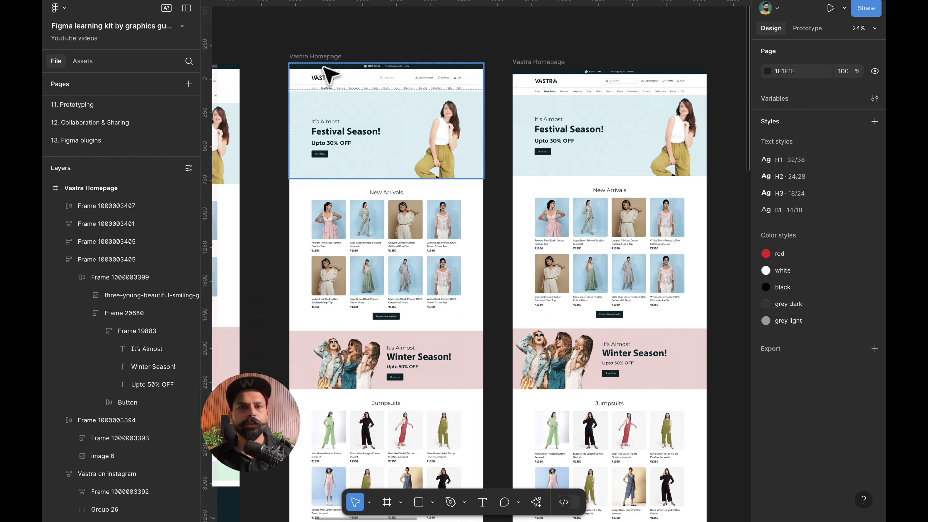
{"action": "scroll", "coordinate": [369, 36], "scroll_direction": "right", "scroll_amount": 1}
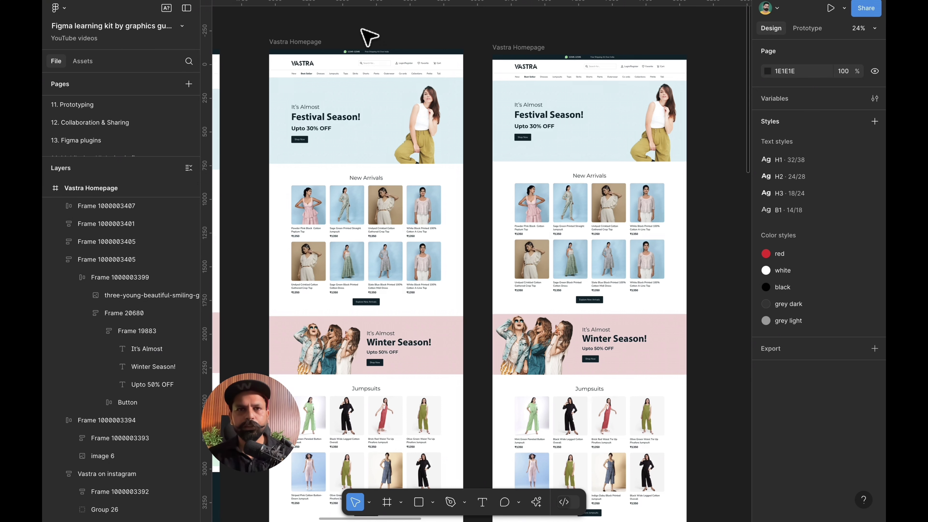
{"action": "left_click", "coordinate": [527, 48]}
{"action": "left_click", "coordinate": [609, 36]}
{"action": "scroll", "coordinate": [608, 35], "scroll_direction": "right", "scroll_amount": 3}
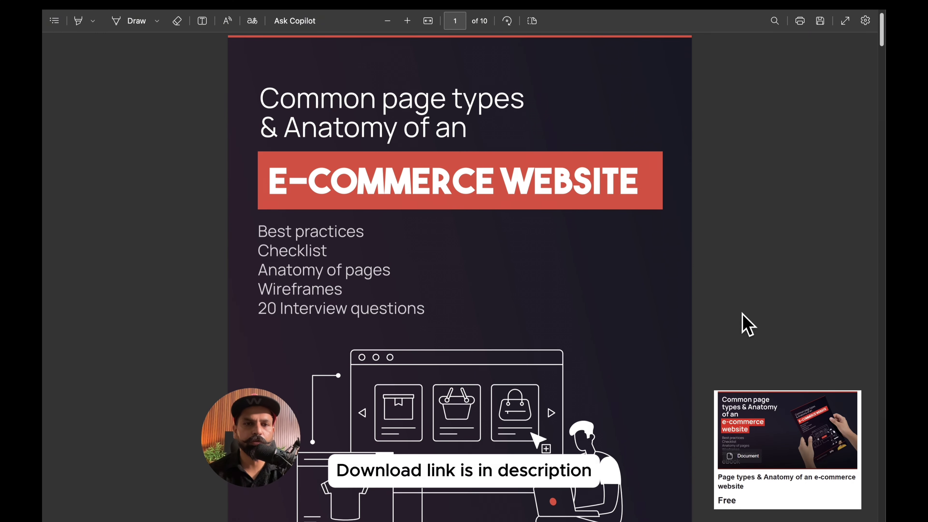
Read the e-commerce website PDF's best practices, design checklist and page types
{"action": "scroll", "coordinate": [742, 314], "scroll_direction": "down", "scroll_amount": 5}
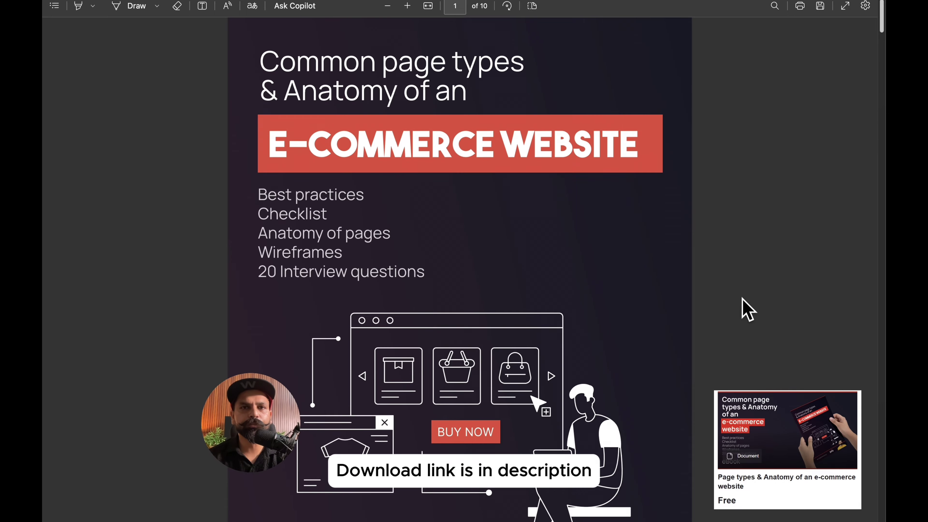
{"action": "scroll", "coordinate": [743, 299], "scroll_direction": "down", "scroll_amount": 15}
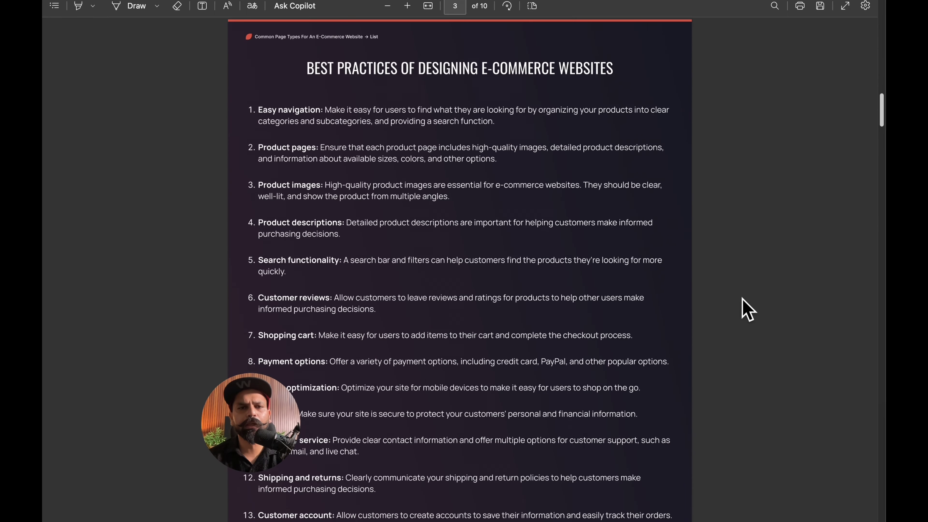
{"action": "scroll", "coordinate": [746, 308], "scroll_direction": "down", "scroll_amount": 15}
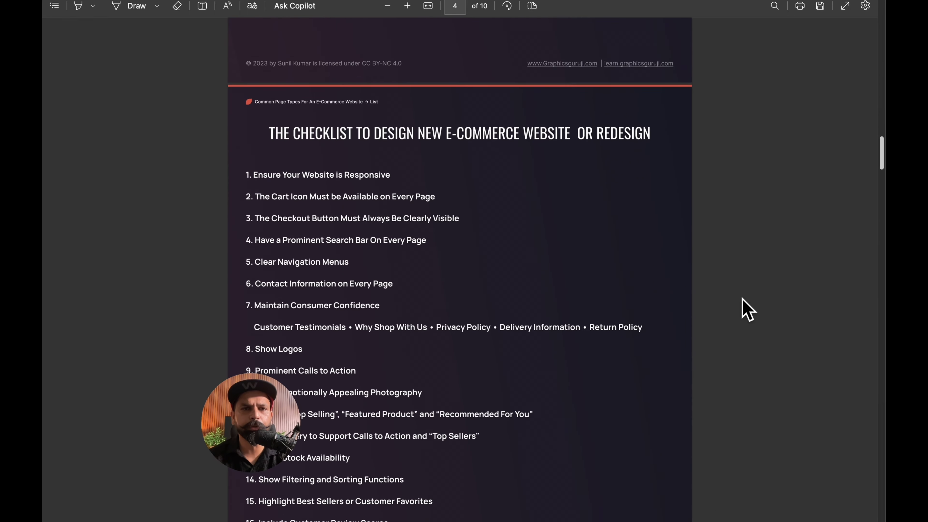
{"action": "scroll", "coordinate": [747, 309], "scroll_direction": "down", "scroll_amount": 15}
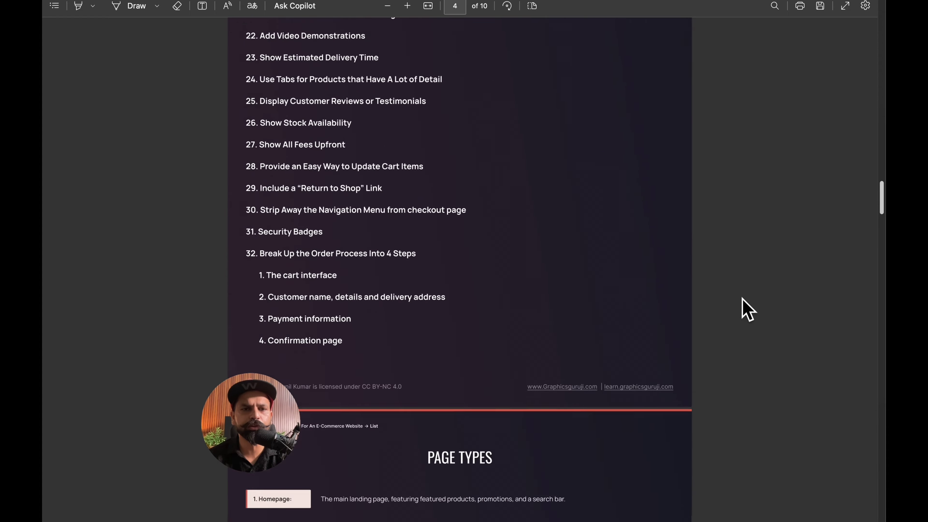
{"action": "scroll", "coordinate": [746, 309], "scroll_direction": "down", "scroll_amount": 15}
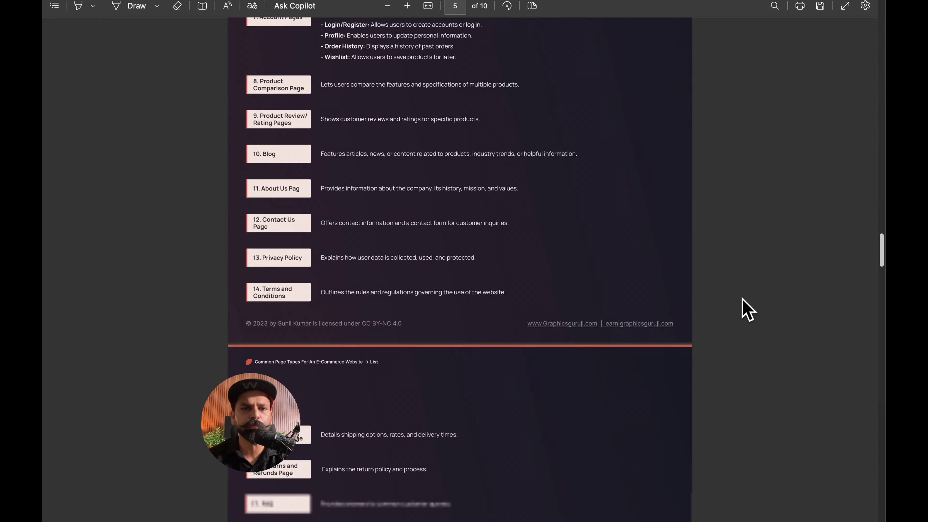
Examine the PDF's annotated anatomy wireframes for the home, category, product and checkout pages, through to the final page
{"action": "scroll", "coordinate": [747, 309], "scroll_direction": "down", "scroll_amount": 15}
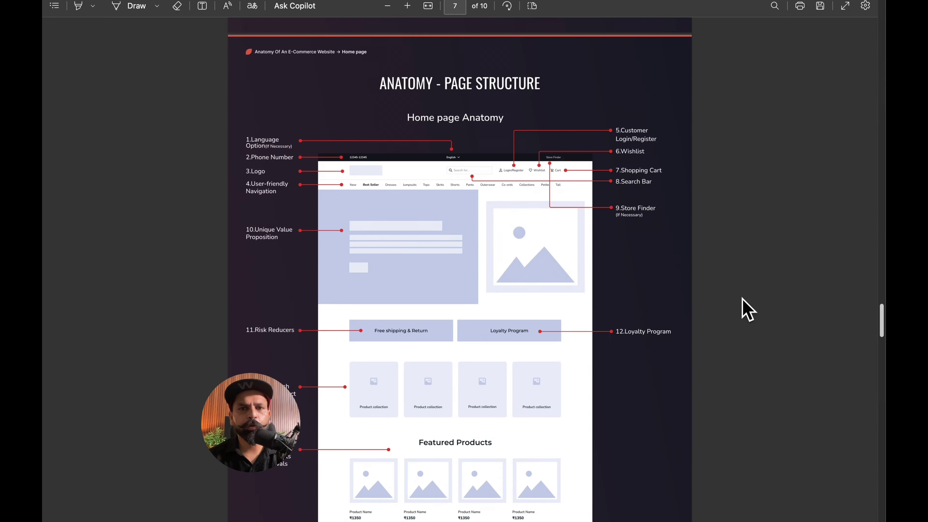
{"action": "scroll", "coordinate": [747, 309], "scroll_direction": "down", "scroll_amount": 1}
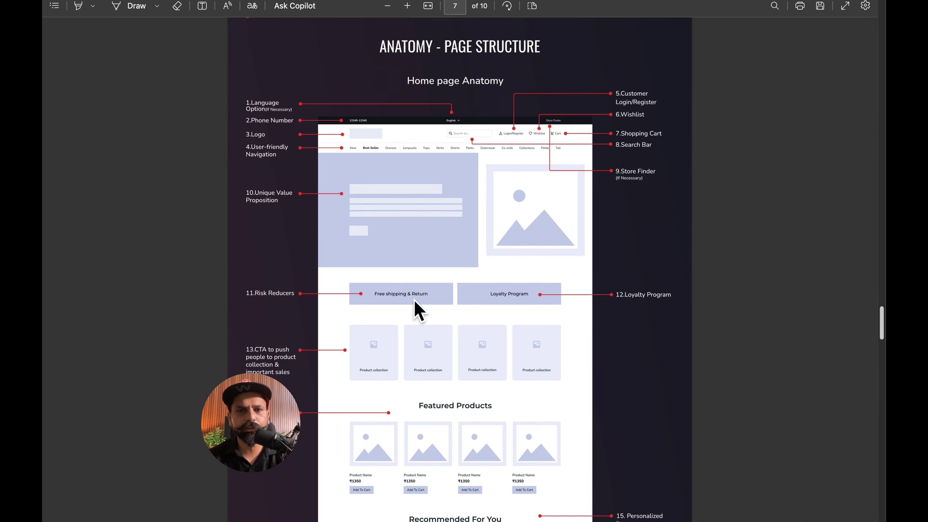
{"action": "scroll", "coordinate": [419, 311], "scroll_direction": "down", "scroll_amount": 3}
{"action": "scroll", "coordinate": [480, 405], "scroll_direction": "down", "scroll_amount": 20}
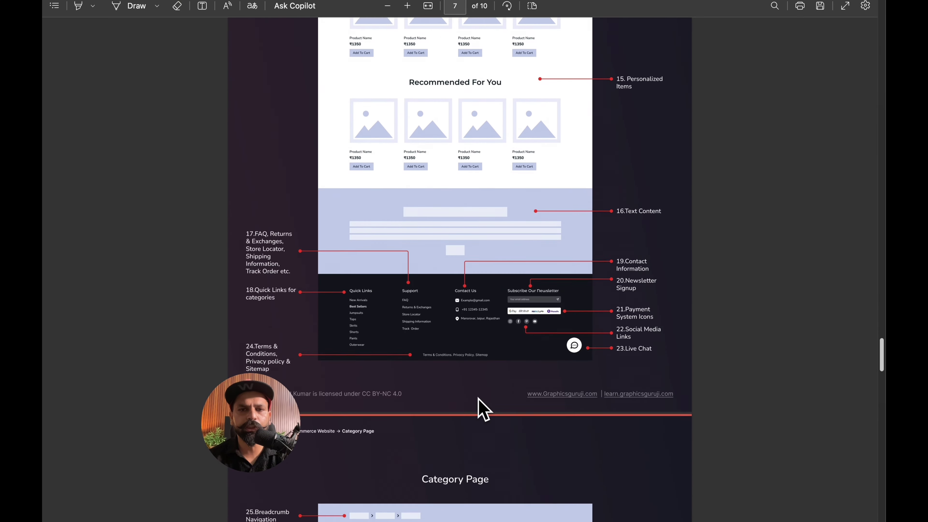
{"action": "scroll", "coordinate": [479, 401], "scroll_direction": "down", "scroll_amount": 10}
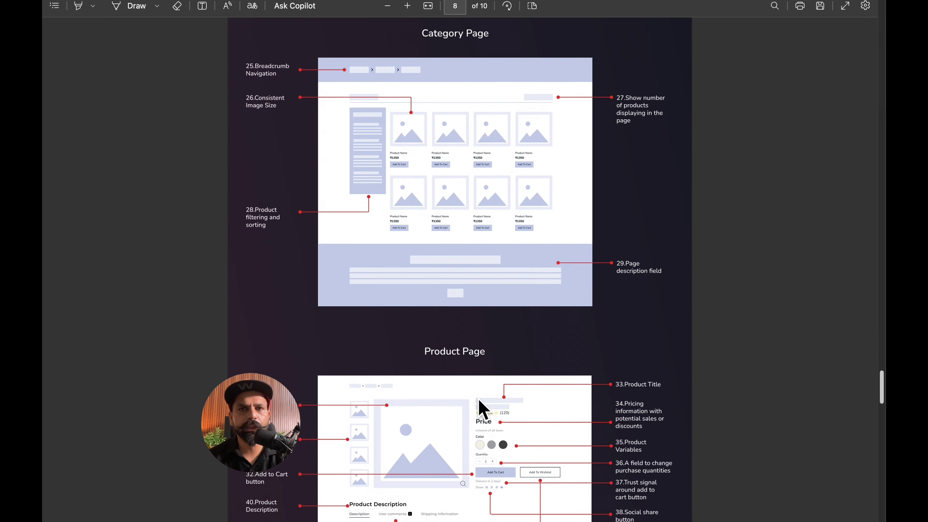
{"action": "scroll", "coordinate": [482, 409], "scroll_direction": "down", "scroll_amount": 20}
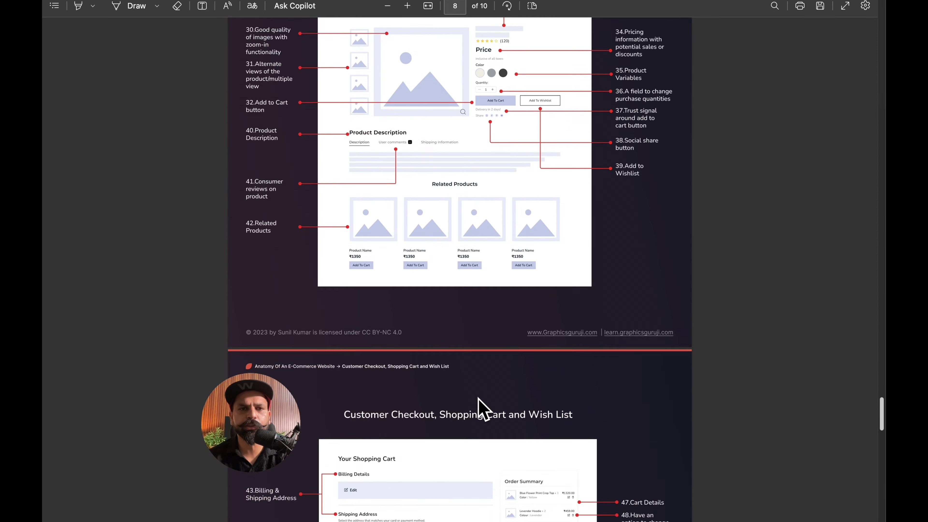
{"action": "scroll", "coordinate": [480, 400], "scroll_direction": "down", "scroll_amount": 15}
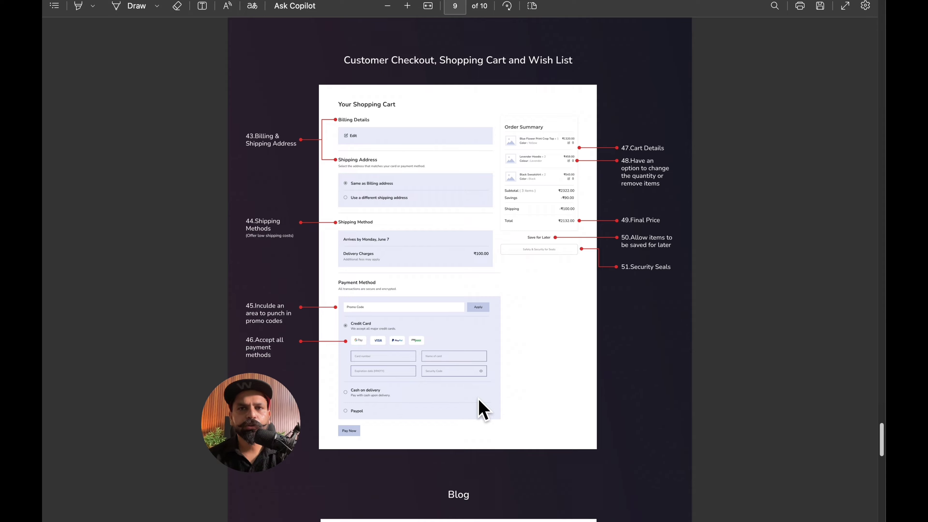
{"action": "scroll", "coordinate": [479, 402], "scroll_direction": "down", "scroll_amount": 15}
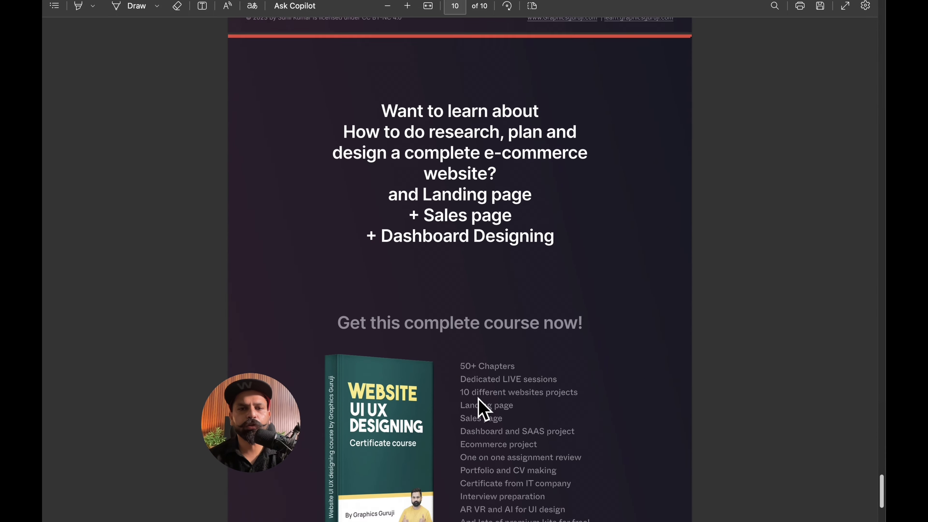
Return to the cover page of the e-commerce website PDF
{"action": "scroll", "coordinate": [479, 402], "scroll_direction": "up", "scroll_amount": 20}
{"action": "scroll", "coordinate": [482, 409], "scroll_direction": "up", "scroll_amount": 20}
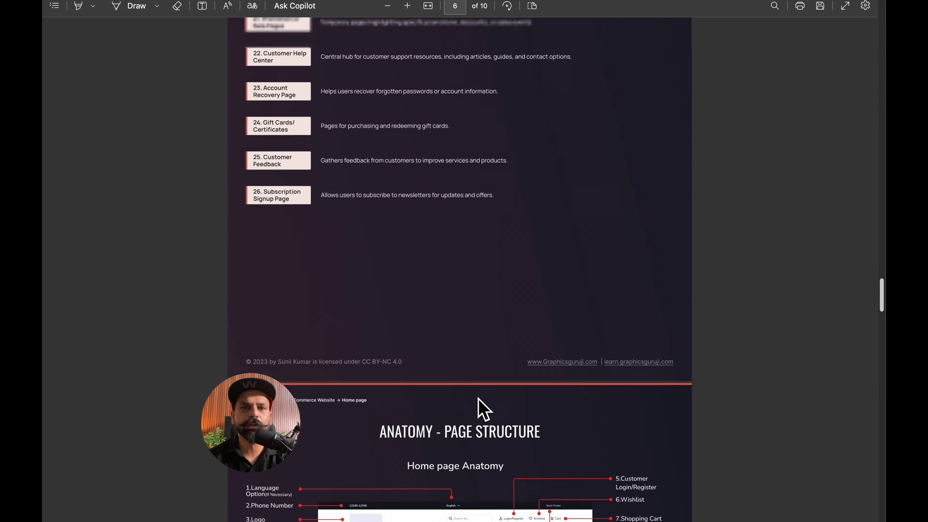
{"action": "scroll", "coordinate": [478, 398], "scroll_direction": "up", "scroll_amount": 20}
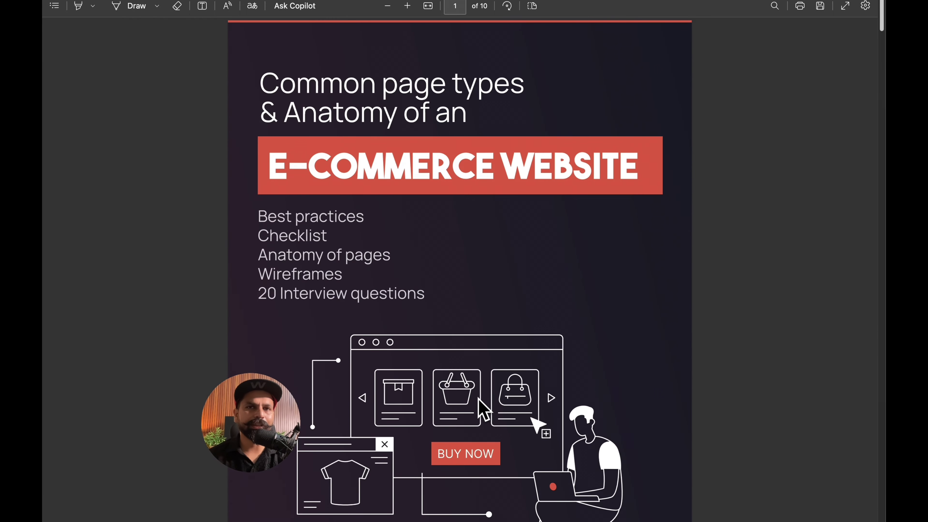
{"action": "scroll", "coordinate": [478, 398], "scroll_direction": "down", "scroll_amount": 3}
{"action": "scroll", "coordinate": [478, 398], "scroll_direction": "up", "scroll_amount": 3}
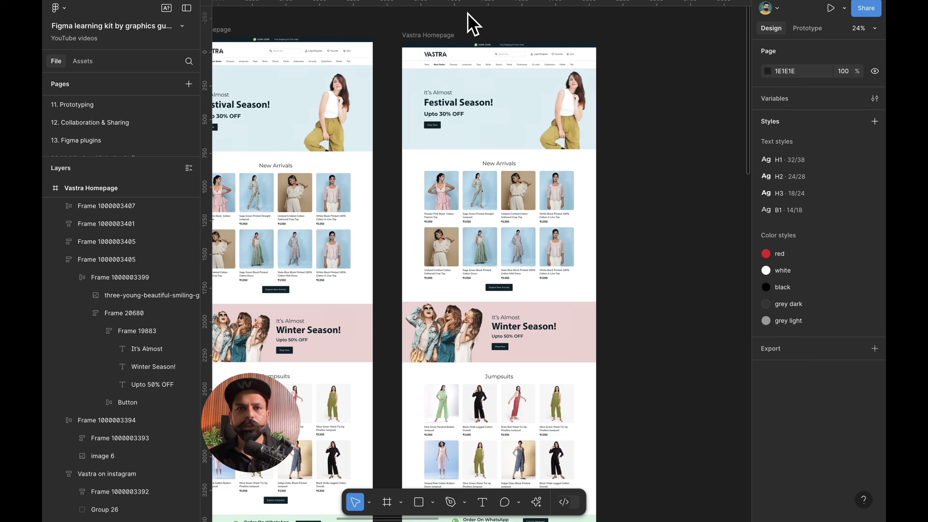
Back in Figma, try narrowing the New Arrivals section of the rightmost Vastra Homepage to a width of 915, and undo it
{"action": "left_click", "coordinate": [449, 34]}
{"action": "scroll", "coordinate": [476, 37], "scroll_direction": "up", "scroll_amount": 5}
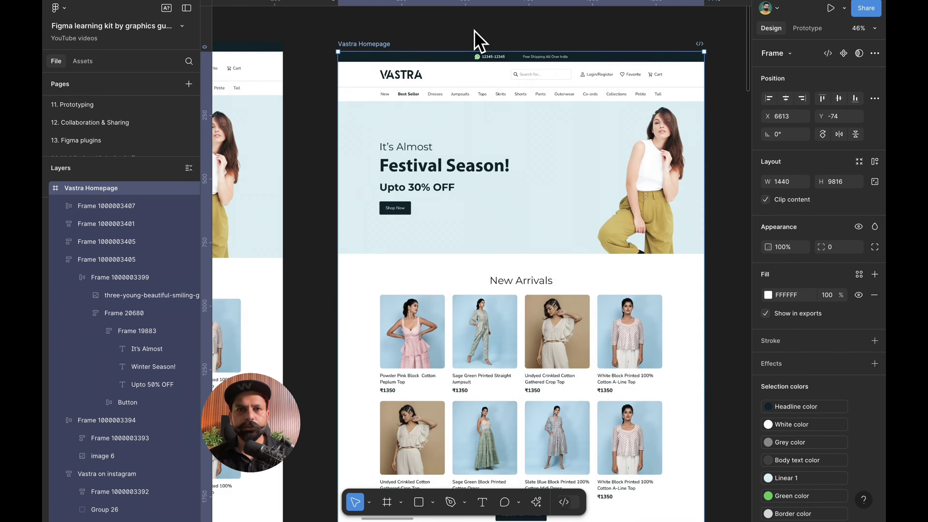
{"action": "left_click", "coordinate": [467, 219]}
{"action": "left_click", "coordinate": [468, 278]}
{"action": "scroll", "coordinate": [468, 278], "scroll_direction": "down", "scroll_amount": 5}
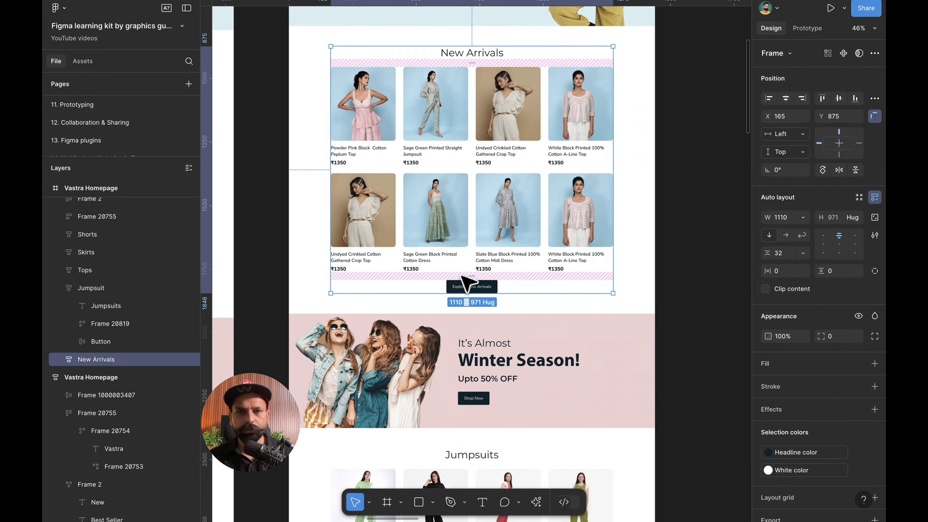
{"action": "left_click", "coordinate": [461, 346]}
{"action": "left_click", "coordinate": [582, 131]}
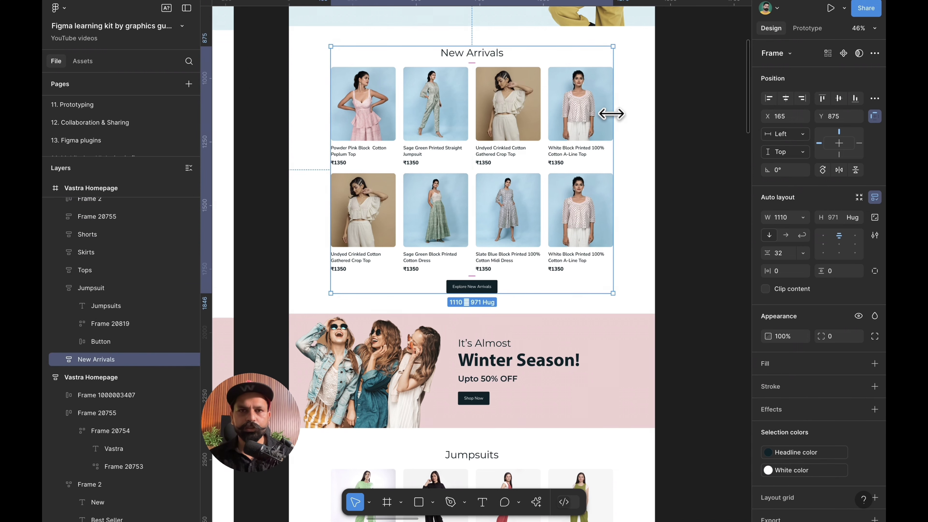
{"action": "left_click_drag", "start_coordinate": [610, 114], "coordinate": [561, 115]}
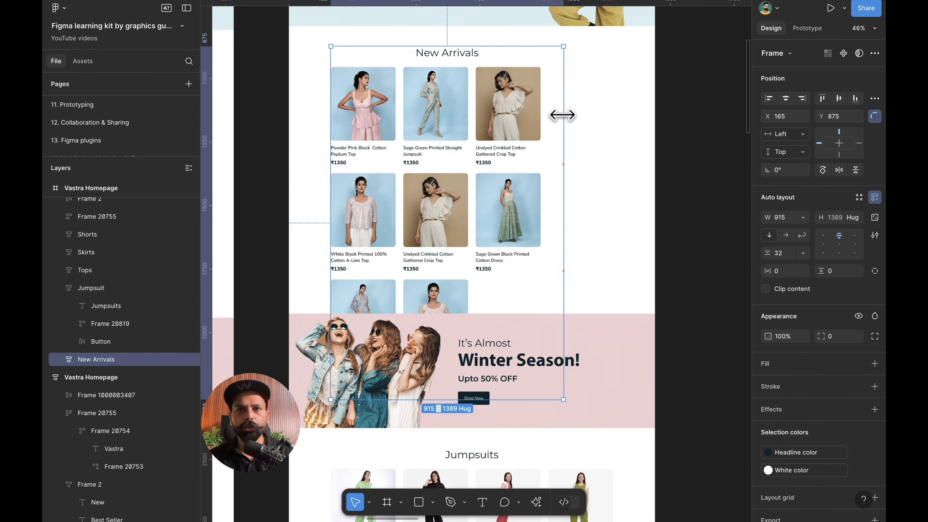
{"action": "key", "text": "ctrl+z"}
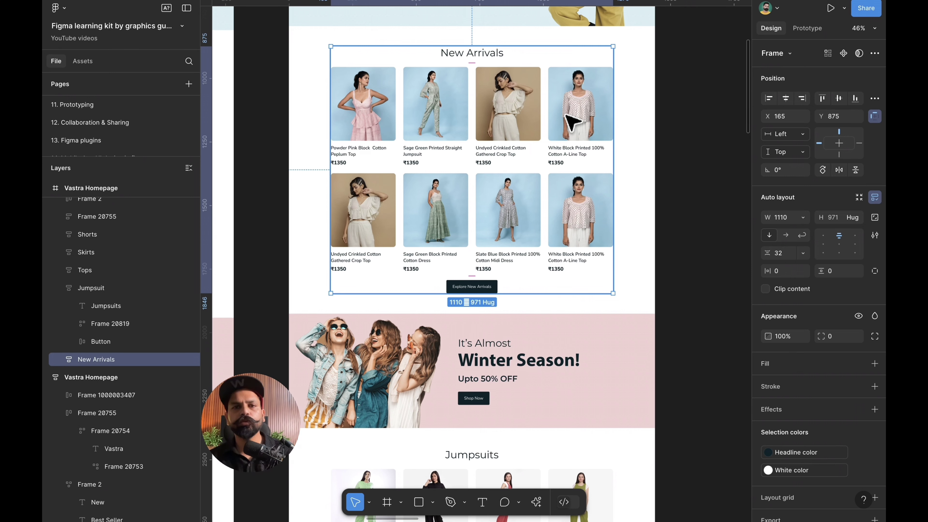
Try narrowing the Jumpsuits product section to a width of 660, and undo the resize
{"action": "scroll", "coordinate": [684, 87], "scroll_direction": "down", "scroll_amount": 9}
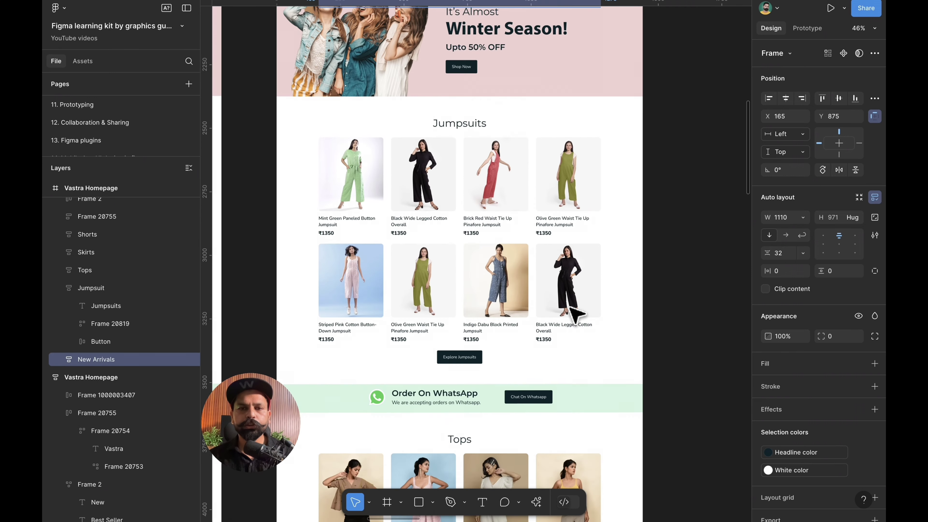
{"action": "left_click", "coordinate": [577, 315]}
{"action": "left_click_drag", "start_coordinate": [602, 285], "coordinate": [486, 273]}
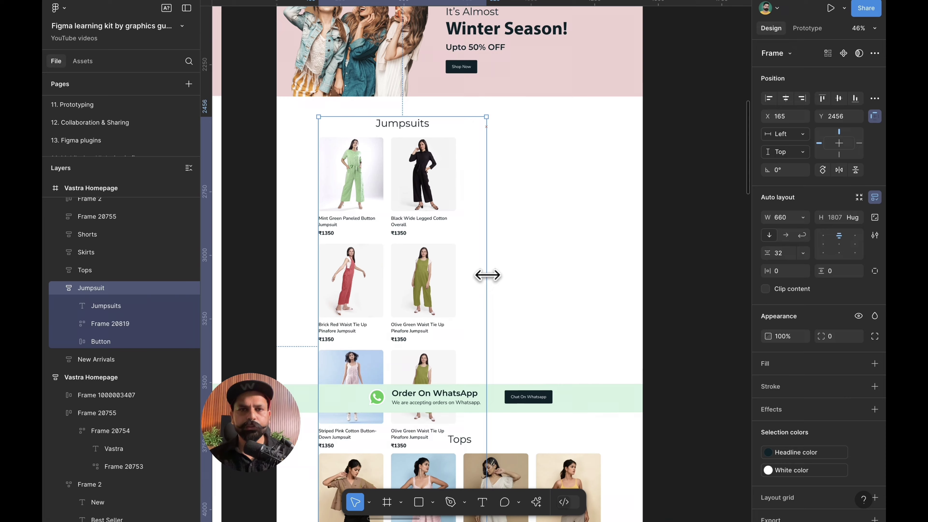
{"action": "key", "text": "ctrl+z"}
Try narrowing the Tops product section of the rightmost homepage, and undo the resize
{"action": "scroll", "coordinate": [498, 278], "scroll_direction": "down", "scroll_amount": 6}
{"action": "left_click", "coordinate": [499, 281]}
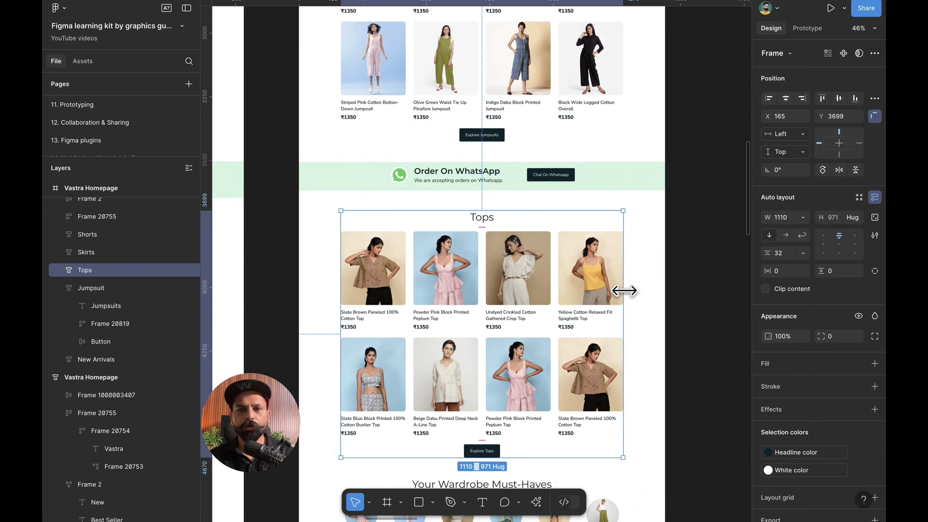
{"action": "left_click_drag", "start_coordinate": [622, 291], "coordinate": [524, 290]}
{"action": "key", "text": "ctrl+z"}
Examine the rightmost homepage's sections from New Arrivals through the seasonal banners, skirts, shorts and testimonials to the Instagram gallery and footer
{"action": "scroll", "coordinate": [518, 293], "scroll_direction": "up", "scroll_amount": 15}
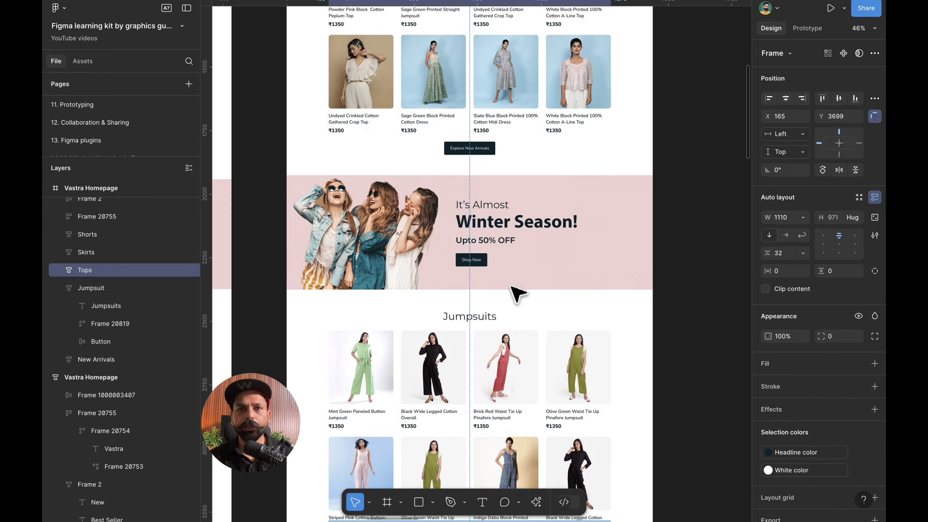
{"action": "scroll", "coordinate": [470, 267], "scroll_direction": "up", "scroll_amount": 5}
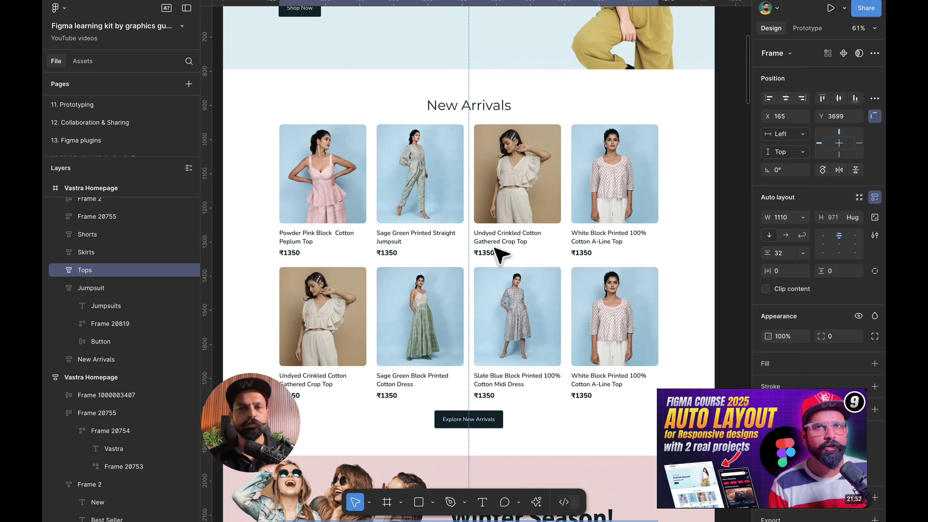
{"action": "scroll", "coordinate": [501, 254], "scroll_direction": "down", "scroll_amount": 6}
{"action": "scroll", "coordinate": [500, 255], "scroll_direction": "down", "scroll_amount": 15}
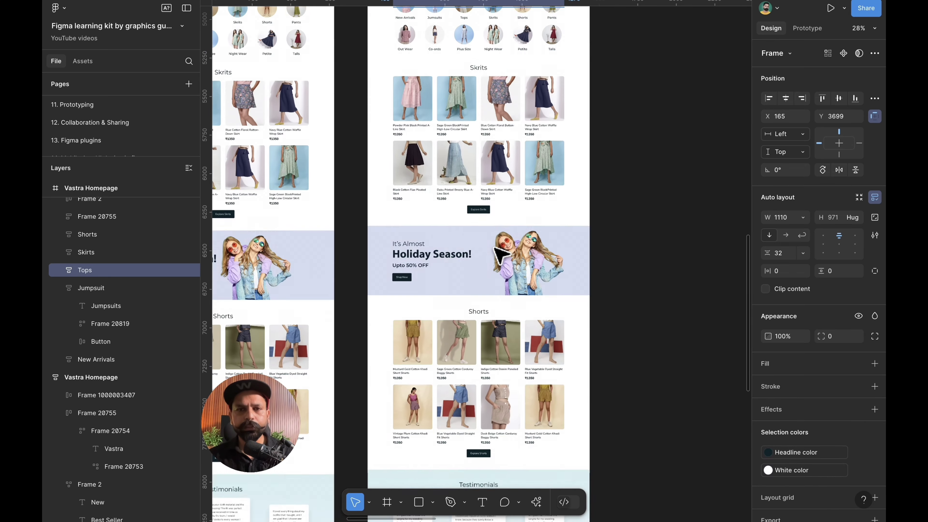
{"action": "scroll", "coordinate": [497, 253], "scroll_direction": "up", "scroll_amount": 8}
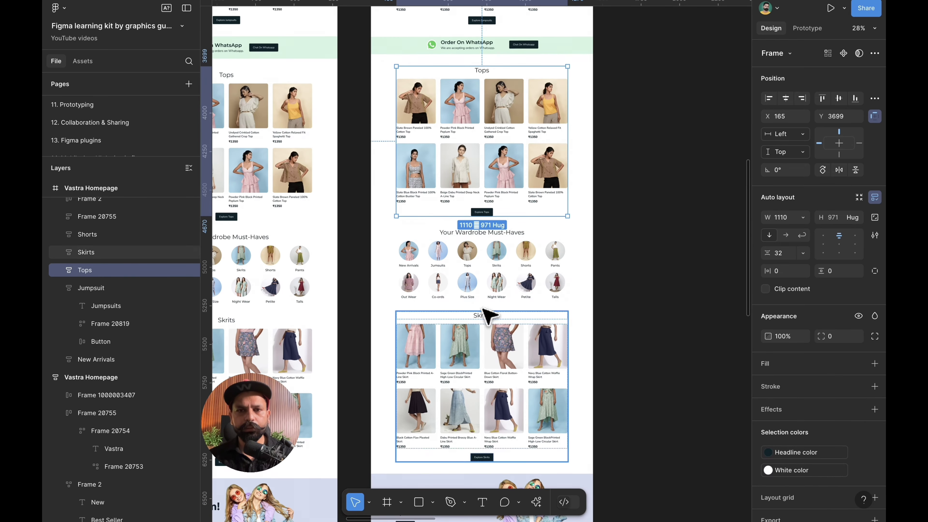
{"action": "scroll", "coordinate": [484, 309], "scroll_direction": "down", "scroll_amount": 5}
{"action": "scroll", "coordinate": [475, 172], "scroll_direction": "down", "scroll_amount": 9}
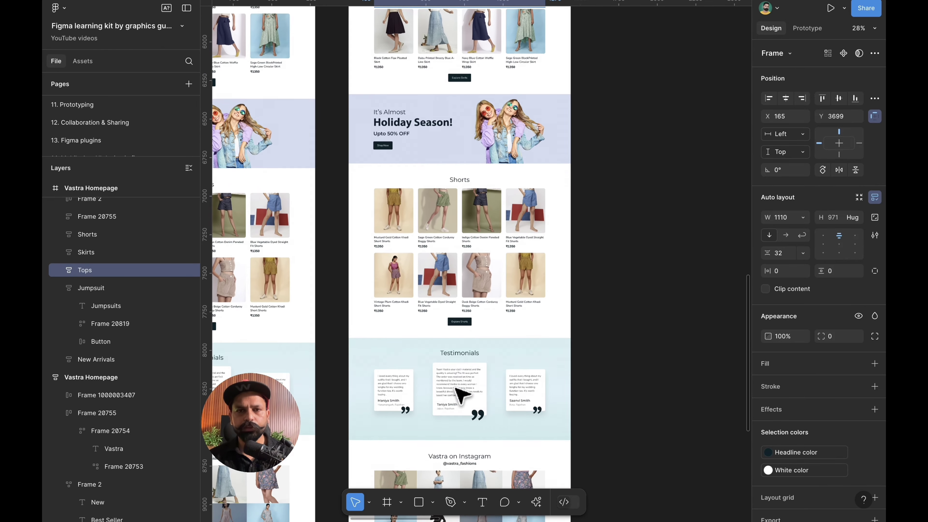
{"action": "scroll", "coordinate": [461, 229], "scroll_direction": "up", "scroll_amount": 5}
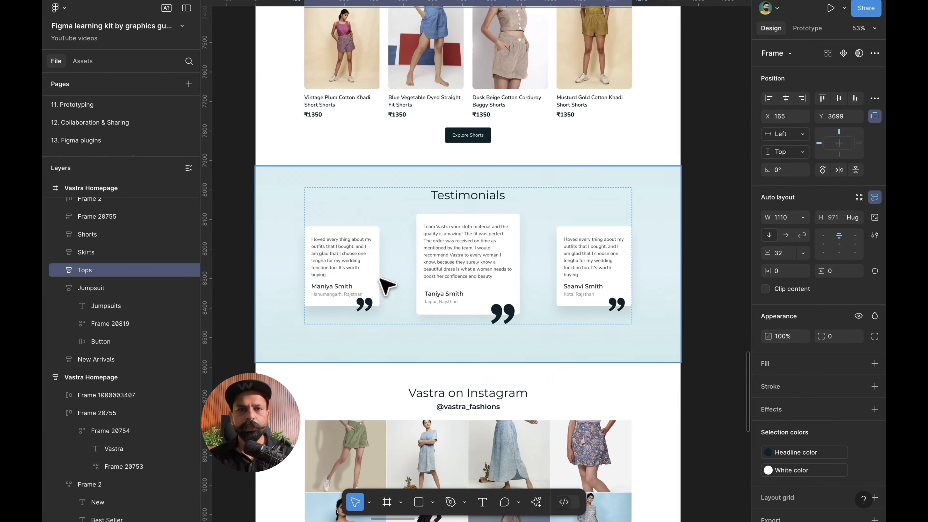
{"action": "scroll", "coordinate": [493, 305], "scroll_direction": "down", "scroll_amount": 6}
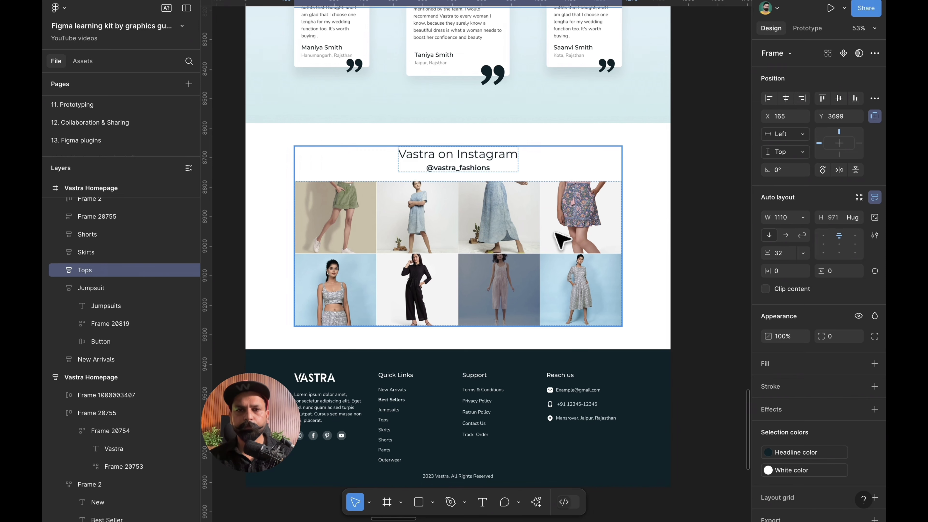
{"action": "scroll", "coordinate": [409, 303], "scroll_direction": "down", "scroll_amount": 5}
{"action": "scroll", "coordinate": [460, 290], "scroll_direction": "up", "scroll_amount": 6}
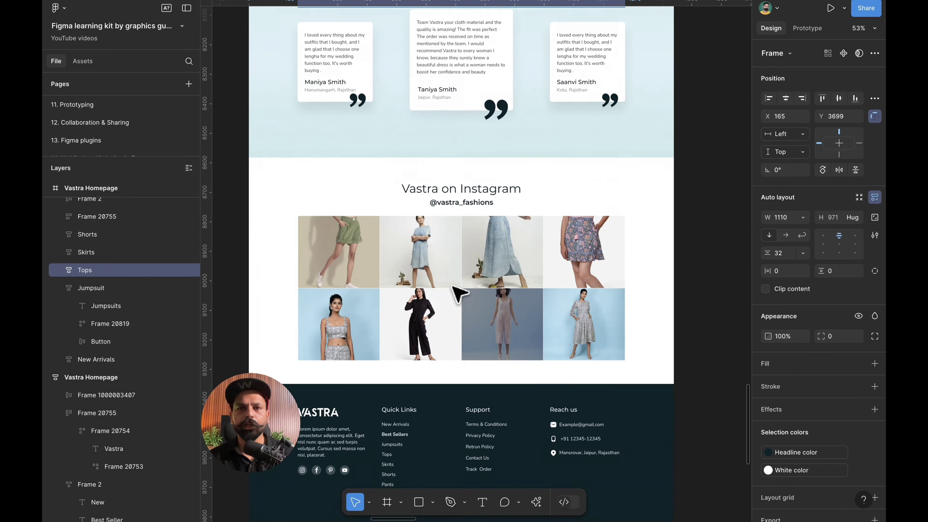
Try narrowing the Vastra on Instagram section to a width of 330, and undo the resize
{"action": "left_click", "coordinate": [460, 290]}
{"action": "left_click_drag", "start_coordinate": [582, 250], "coordinate": [412, 259]}
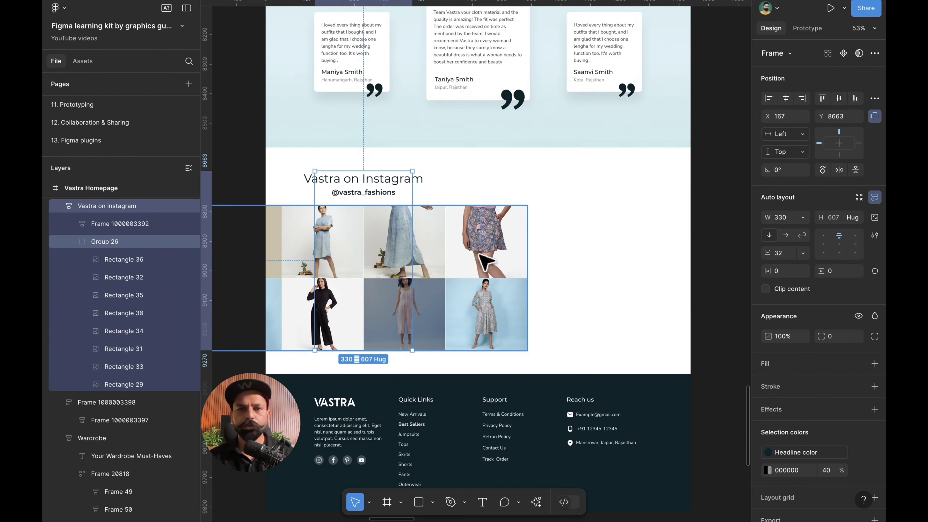
{"action": "key", "text": "ctrl+z"}
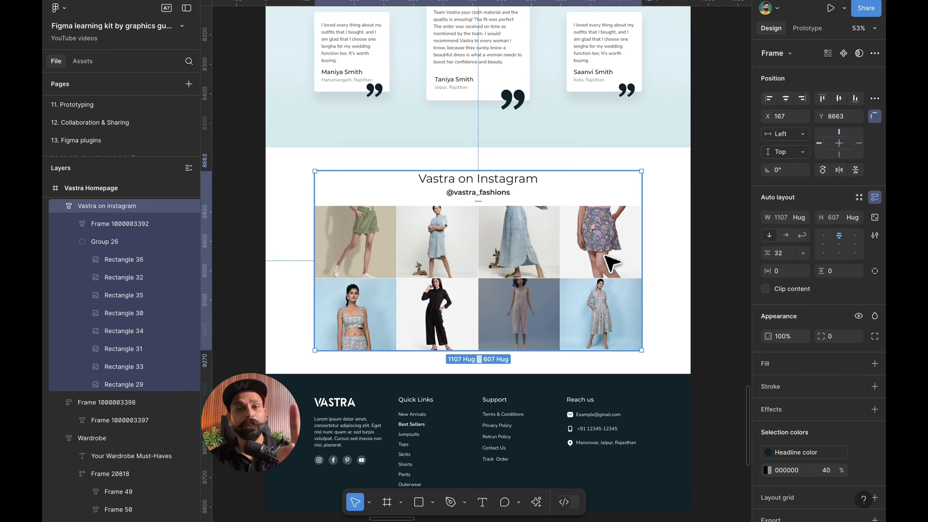
Try narrowing the Testimonials section above the Instagram gallery, and undo the resize
{"action": "scroll", "coordinate": [710, 225], "scroll_direction": "up", "scroll_amount": 5}
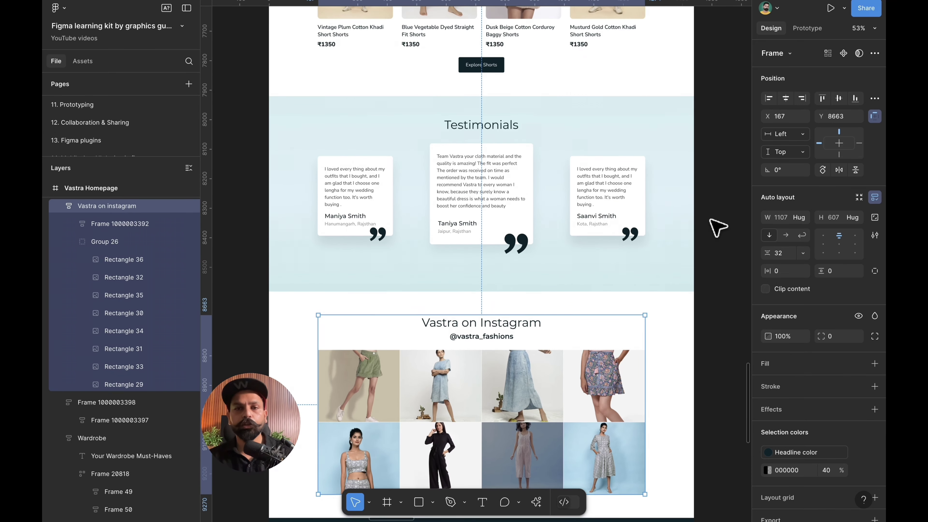
{"action": "scroll", "coordinate": [716, 227], "scroll_direction": "up", "scroll_amount": 2}
{"action": "left_click", "coordinate": [686, 204]}
{"action": "left_click_drag", "start_coordinate": [686, 202], "coordinate": [435, 205]}
{"action": "key", "text": "ctrl+z"}
Try narrowing the Shorts product section, and undo the resize
{"action": "scroll", "coordinate": [512, 229], "scroll_direction": "up", "scroll_amount": 5}
{"action": "left_click", "coordinate": [499, 227]}
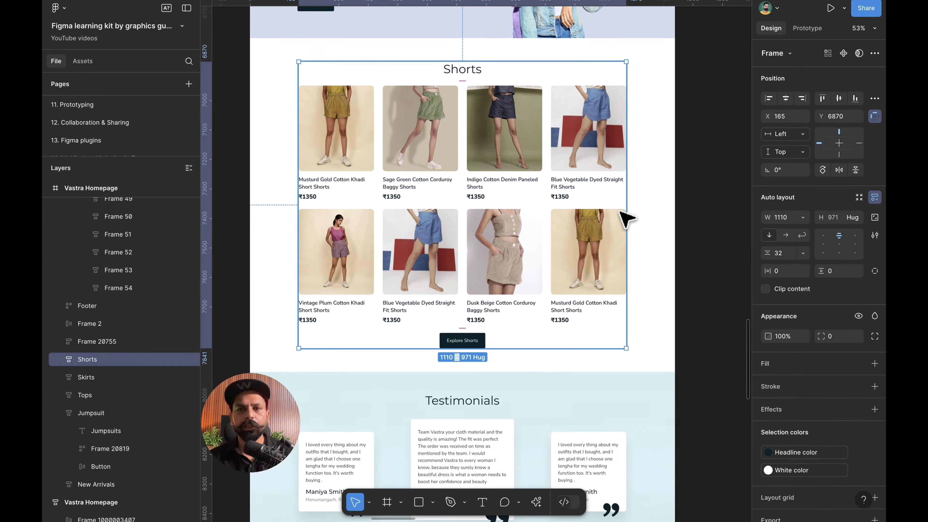
{"action": "left_click_drag", "start_coordinate": [625, 210], "coordinate": [451, 204]}
{"action": "key", "text": "ctrl+z"}
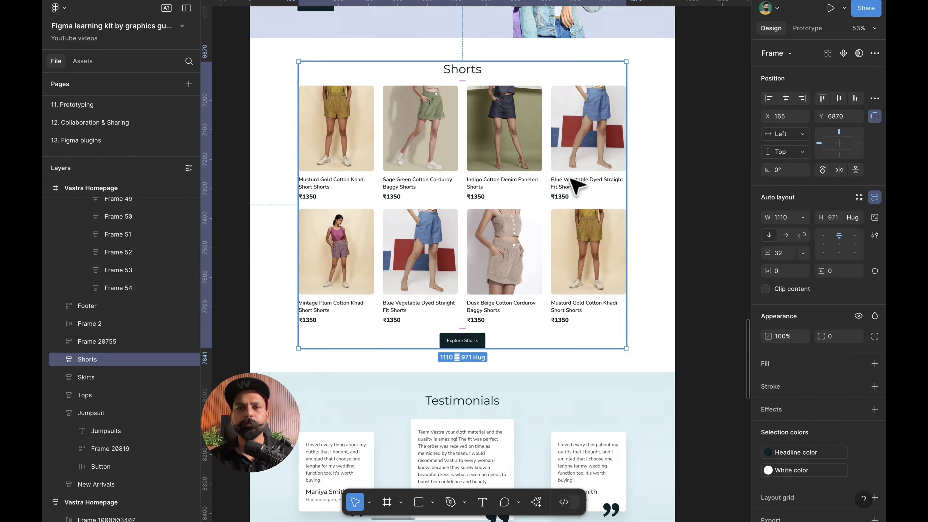
Try narrowing the entire rightmost Vastra Homepage frame to a width of 366, and undo the resize
{"action": "scroll", "coordinate": [576, 182], "scroll_direction": "up", "scroll_amount": 20}
{"action": "scroll", "coordinate": [576, 186], "scroll_direction": "down", "scroll_amount": 1}
{"action": "scroll", "coordinate": [577, 186], "scroll_direction": "right", "scroll_amount": 1}
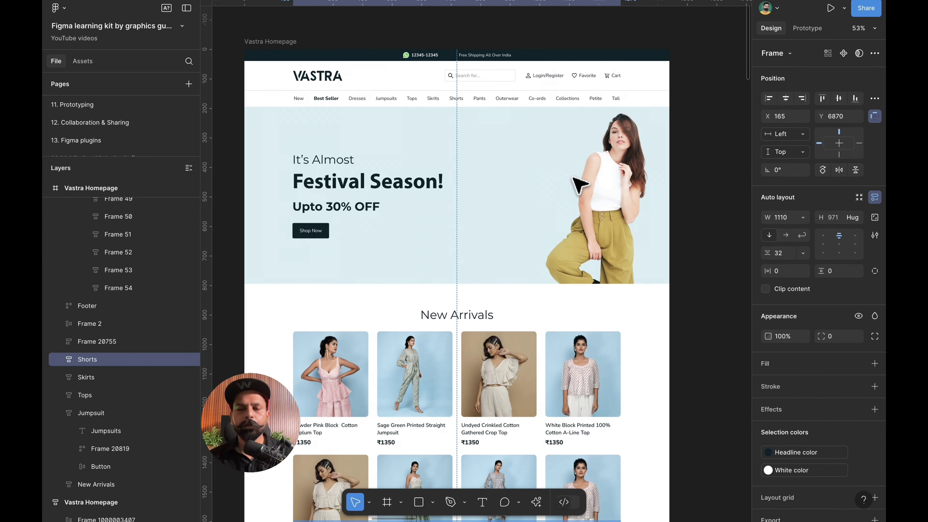
{"action": "left_click", "coordinate": [701, 170]}
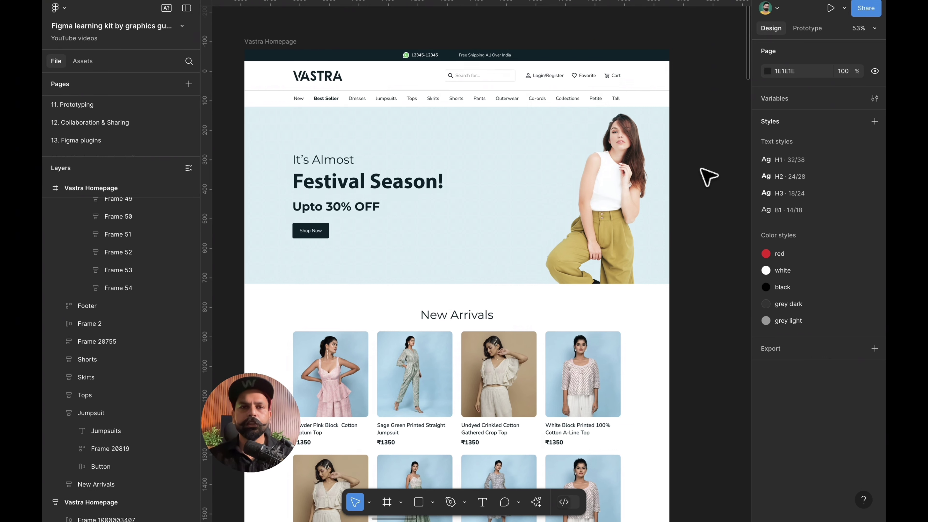
{"action": "scroll", "coordinate": [523, 109], "scroll_direction": "down", "scroll_amount": 5}
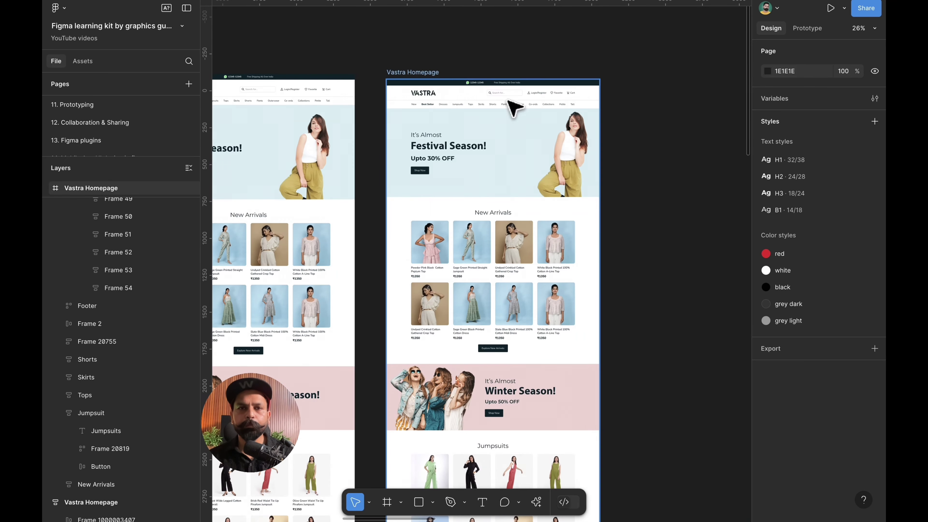
{"action": "left_click", "coordinate": [599, 196]}
{"action": "left_click_drag", "start_coordinate": [600, 196], "coordinate": [437, 210]}
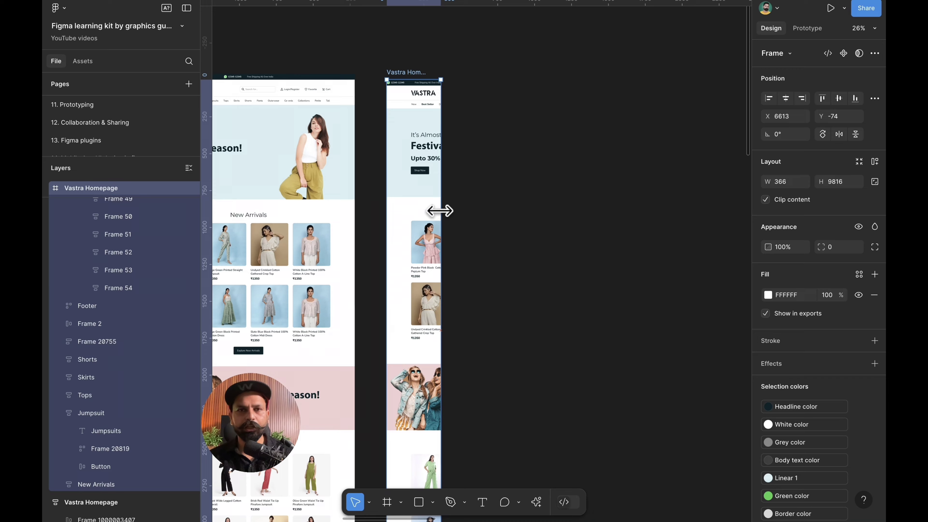
{"action": "key", "text": "ctrl+z"}
Inspect how the homepage is built by selecting its top bar, the Festival Season hero and the Winter Season banner in turn
{"action": "scroll", "coordinate": [441, 213], "scroll_direction": "down", "scroll_amount": 5}
{"action": "scroll", "coordinate": [439, 210], "scroll_direction": "down", "scroll_amount": 5}
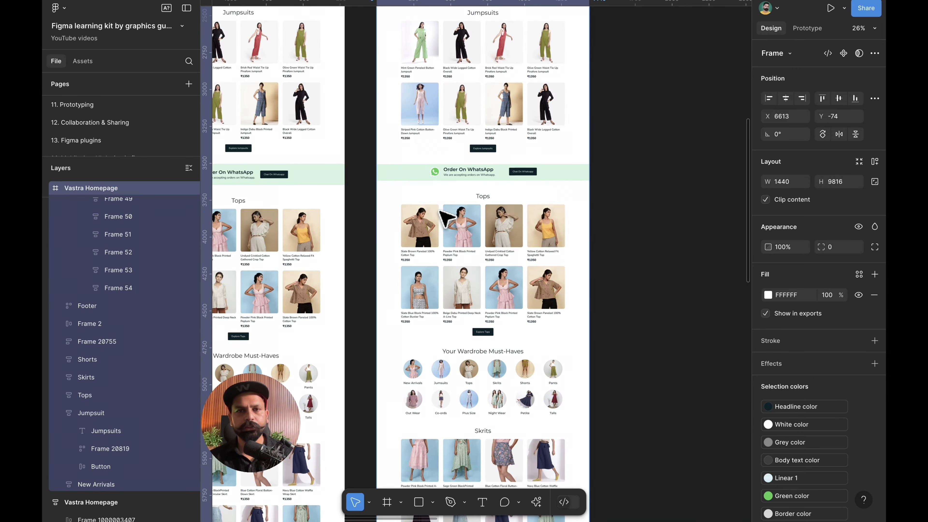
{"action": "scroll", "coordinate": [439, 211], "scroll_direction": "up", "scroll_amount": 8}
{"action": "scroll", "coordinate": [437, 219], "scroll_direction": "up", "scroll_amount": 4}
{"action": "scroll", "coordinate": [530, 199], "scroll_direction": "right", "scroll_amount": 2}
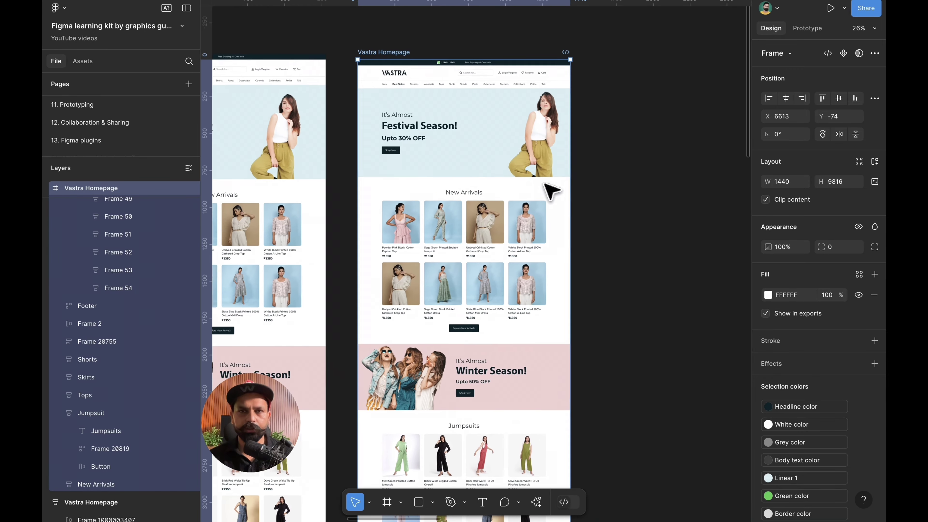
{"action": "left_click", "coordinate": [452, 69]}
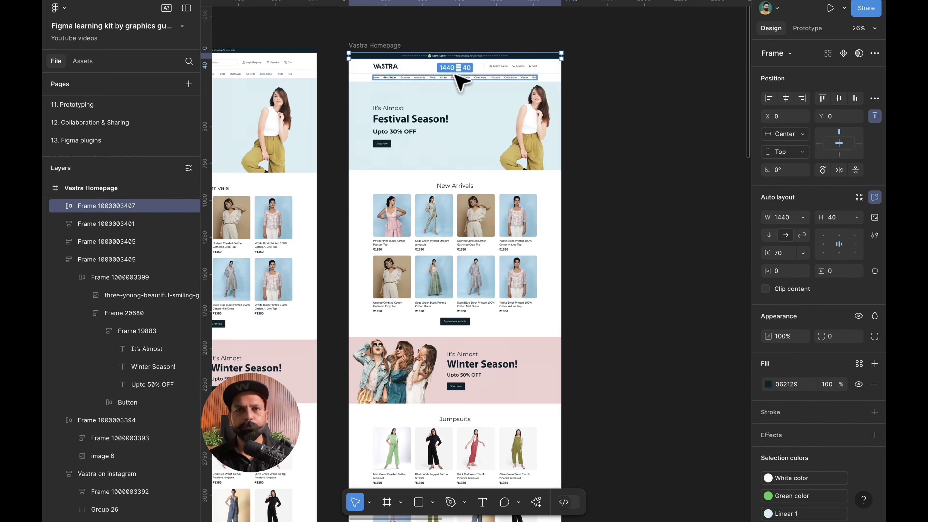
{"action": "left_click", "coordinate": [455, 82]}
{"action": "scroll", "coordinate": [455, 82], "scroll_direction": "up", "scroll_amount": 4}
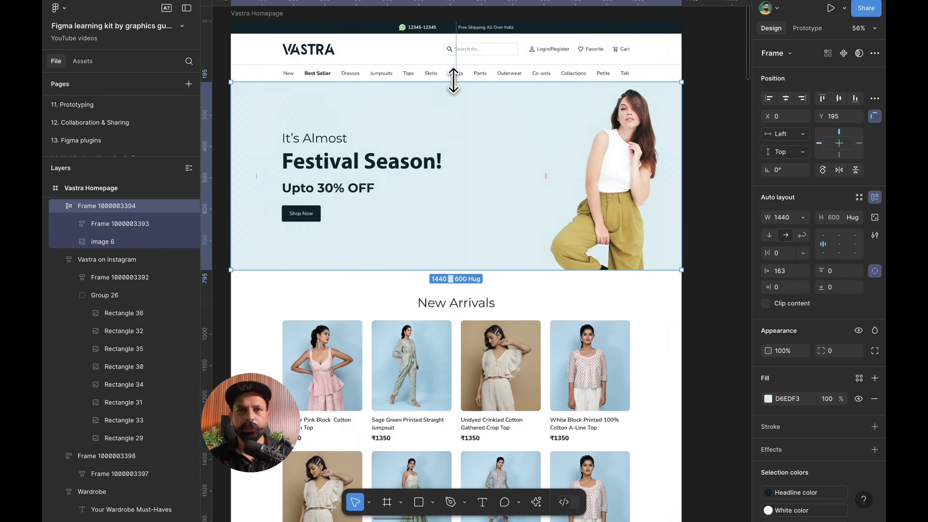
{"action": "left_click", "coordinate": [448, 73]}
{"action": "scroll", "coordinate": [450, 87], "scroll_direction": "down", "scroll_amount": 3}
{"action": "left_click", "coordinate": [441, 155]}
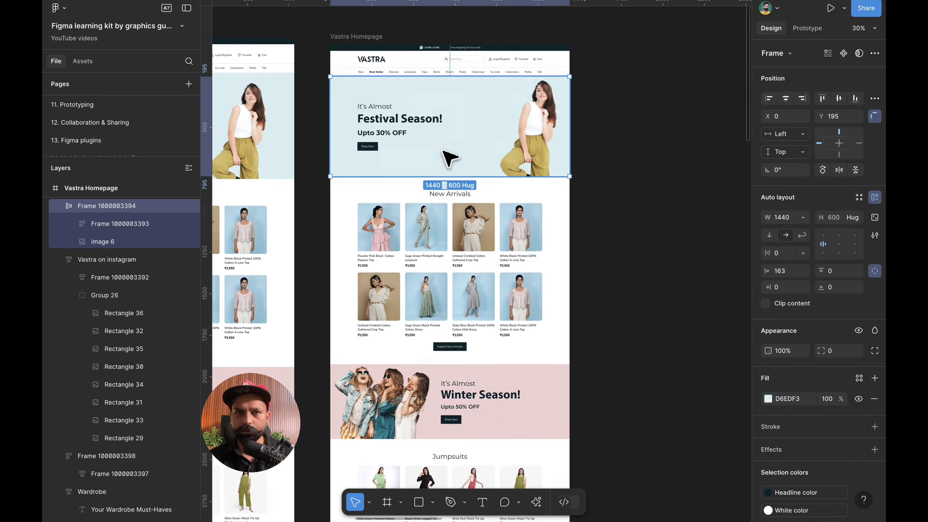
{"action": "scroll", "coordinate": [443, 152], "scroll_direction": "down", "scroll_amount": 3}
{"action": "left_click", "coordinate": [446, 151]}
{"action": "scroll", "coordinate": [446, 154], "scroll_direction": "down", "scroll_amount": 3}
{"action": "left_click", "coordinate": [449, 157]}
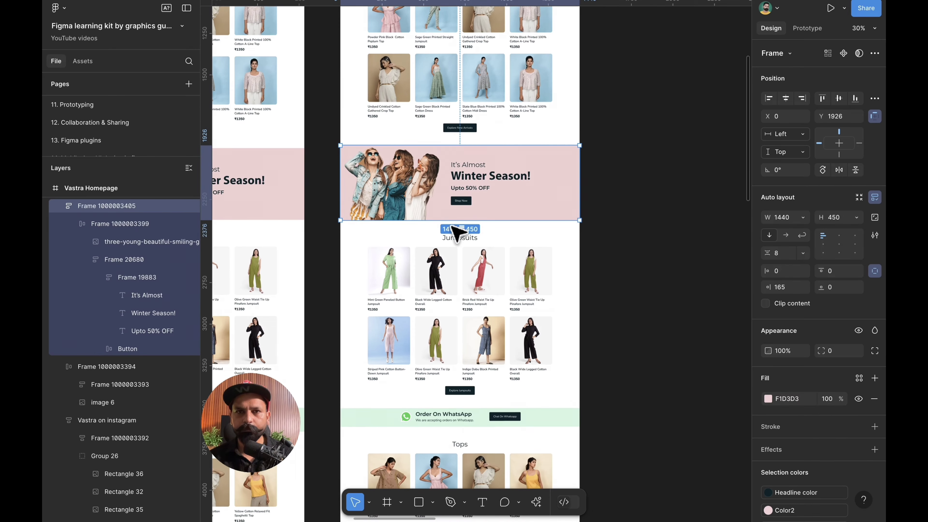
Try narrowing the New Arrivals section of the rightmost homepage once more, and undo the resize
{"action": "scroll", "coordinate": [462, 225], "scroll_direction": "up", "scroll_amount": 5}
{"action": "left_click", "coordinate": [512, 289]}
{"action": "left_click_drag", "start_coordinate": [577, 265], "coordinate": [495, 265]}
{"action": "key", "text": "ctrl+z"}
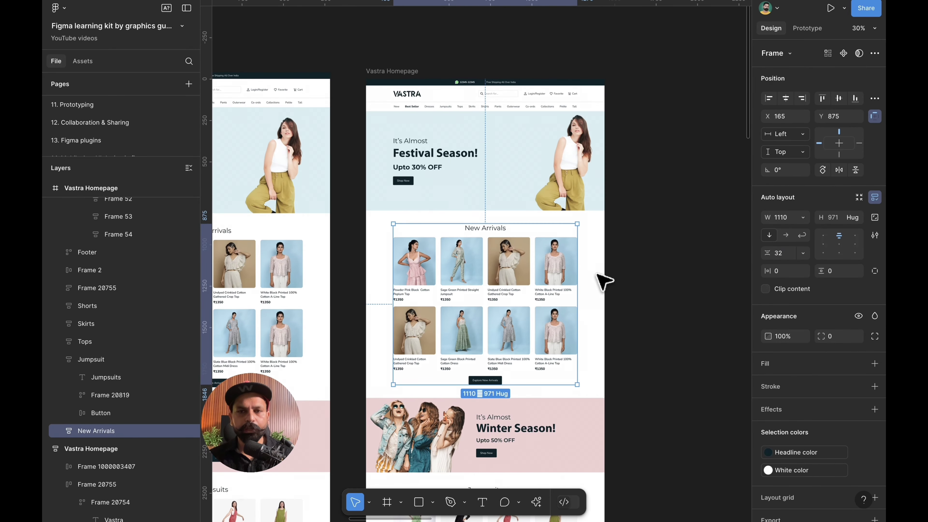
Inspect the nested auto-layout frames of the Jumpsuits section, from the whole section to its product grid and a single product card
{"action": "scroll", "coordinate": [543, 201], "scroll_direction": "down", "scroll_amount": 5}
{"action": "scroll", "coordinate": [510, 320], "scroll_direction": "down", "scroll_amount": 5}
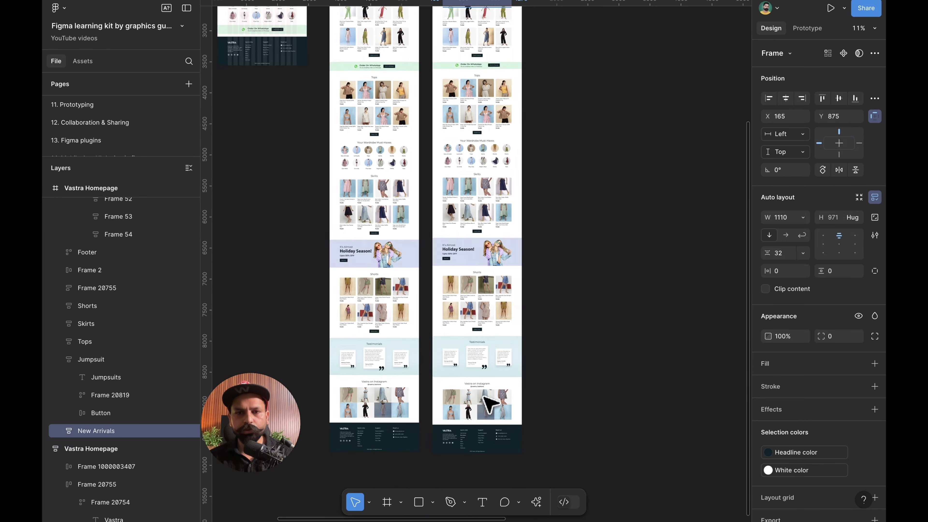
{"action": "scroll", "coordinate": [490, 403], "scroll_direction": "up", "scroll_amount": 7}
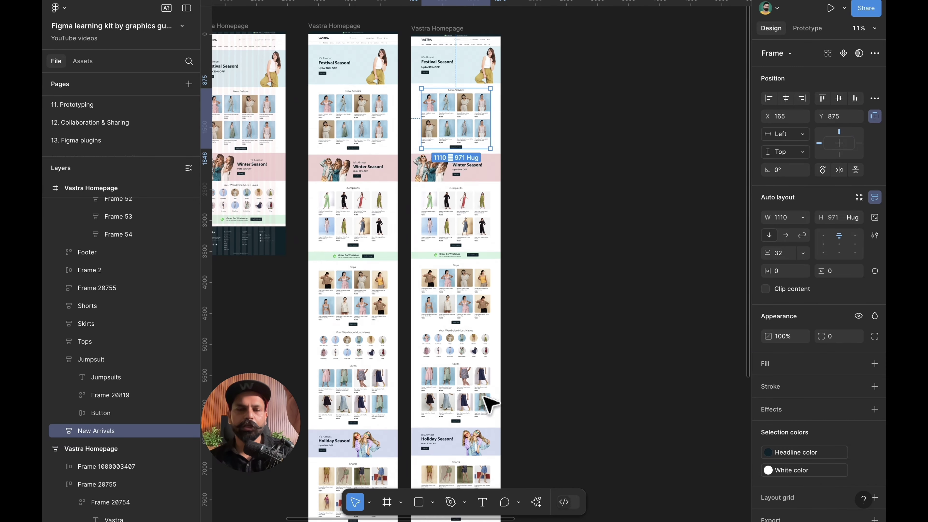
{"action": "left_click", "coordinate": [540, 369]}
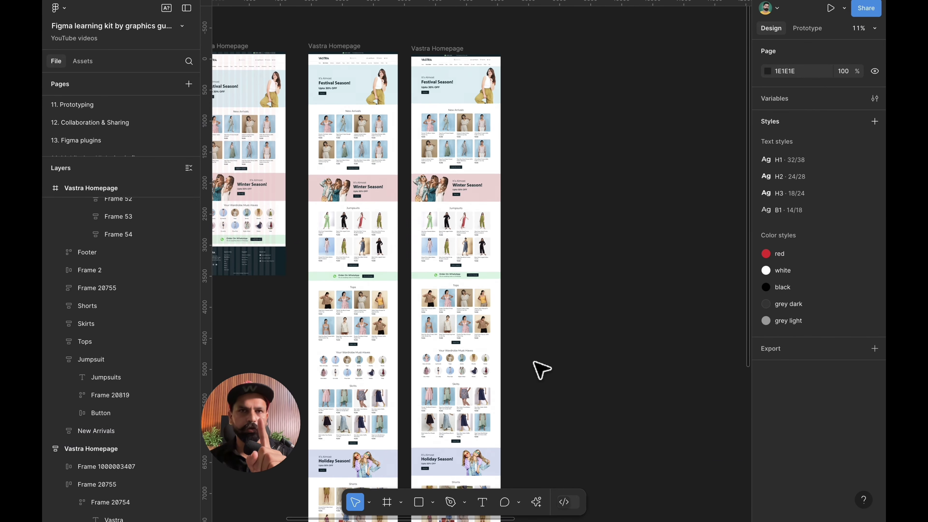
{"action": "left_click", "coordinate": [453, 245]}
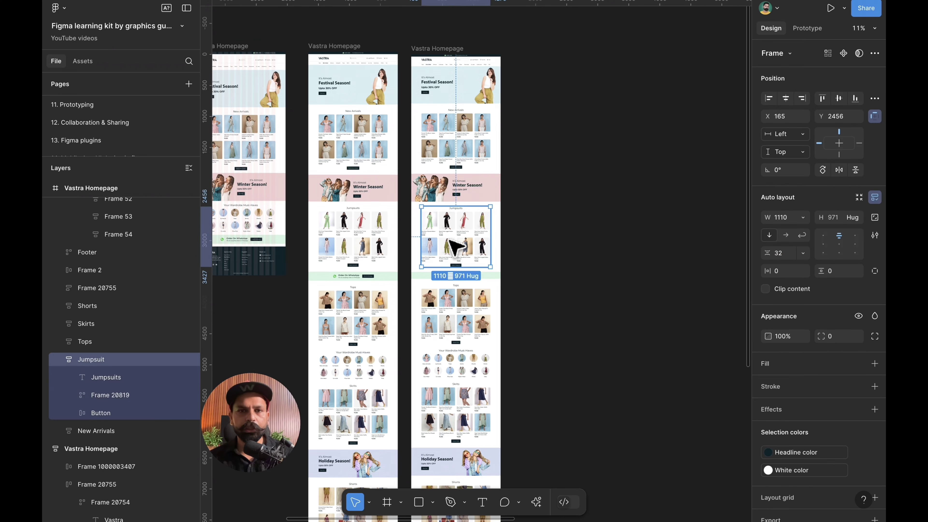
{"action": "scroll", "coordinate": [449, 240], "scroll_direction": "up", "scroll_amount": 3}
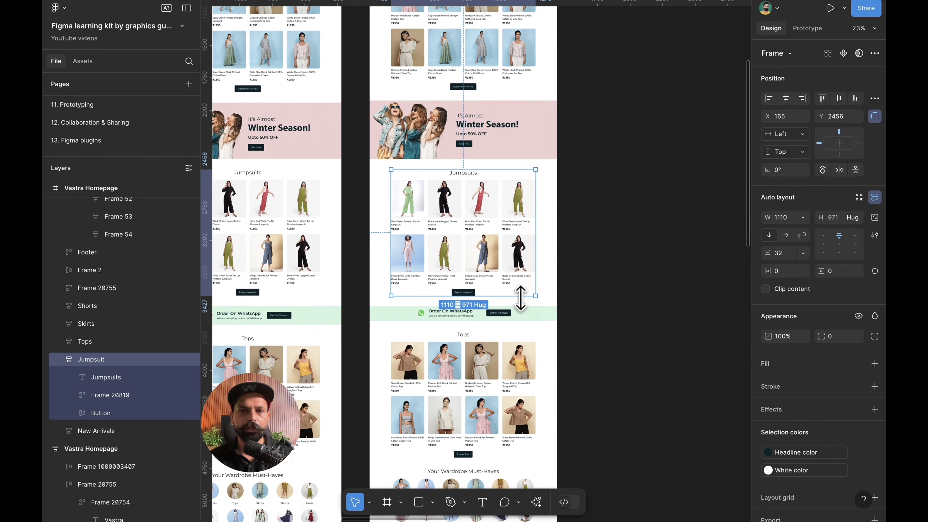
{"action": "left_click", "coordinate": [466, 253]}
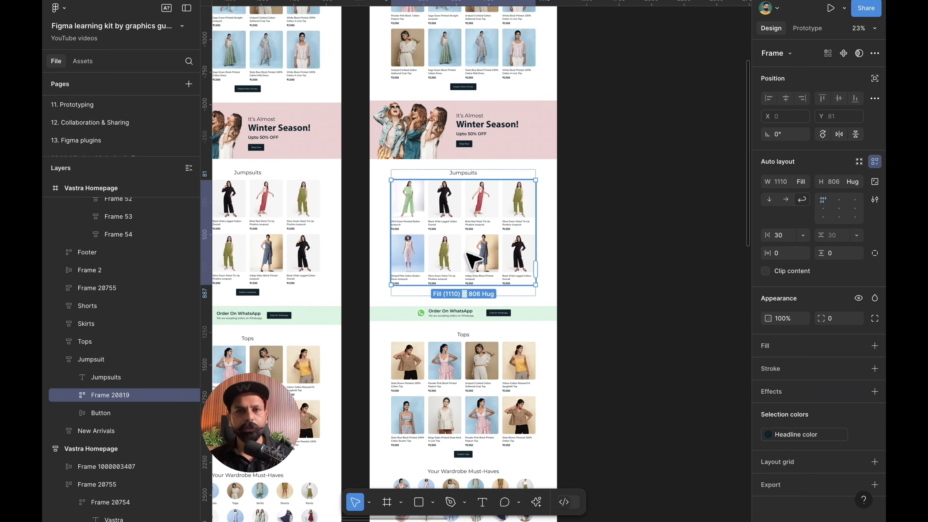
{"action": "left_click", "coordinate": [459, 222]}
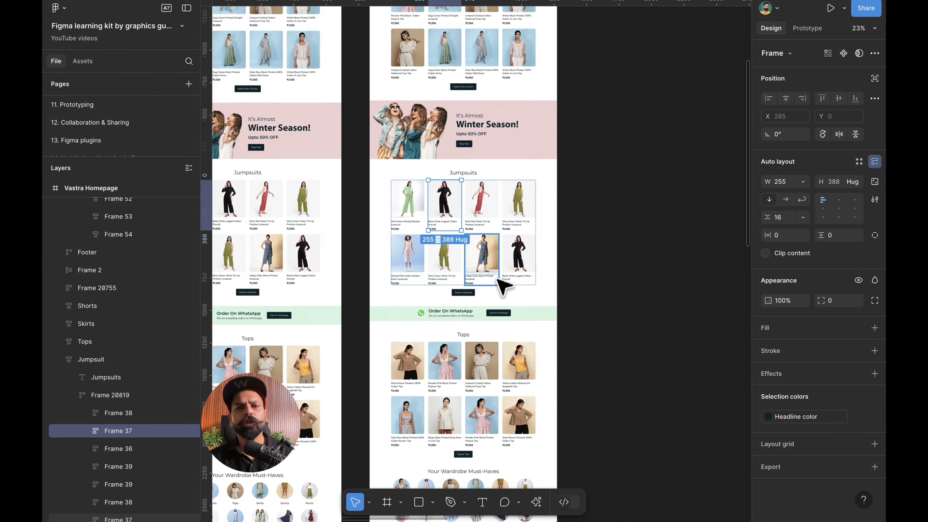
{"action": "left_click", "coordinate": [588, 244]}
Select the whole Jumpsuits section again, and clear the selection to view the Vastra Homepage frames side by side
{"action": "scroll", "coordinate": [590, 245], "scroll_direction": "down", "scroll_amount": 3}
{"action": "scroll", "coordinate": [590, 245], "scroll_direction": "right", "scroll_amount": 2}
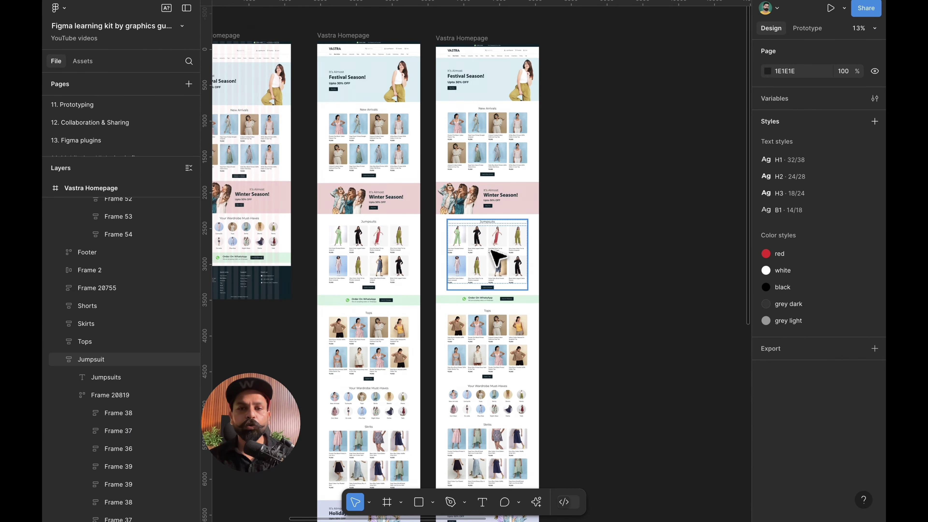
{"action": "left_click", "coordinate": [486, 236]}
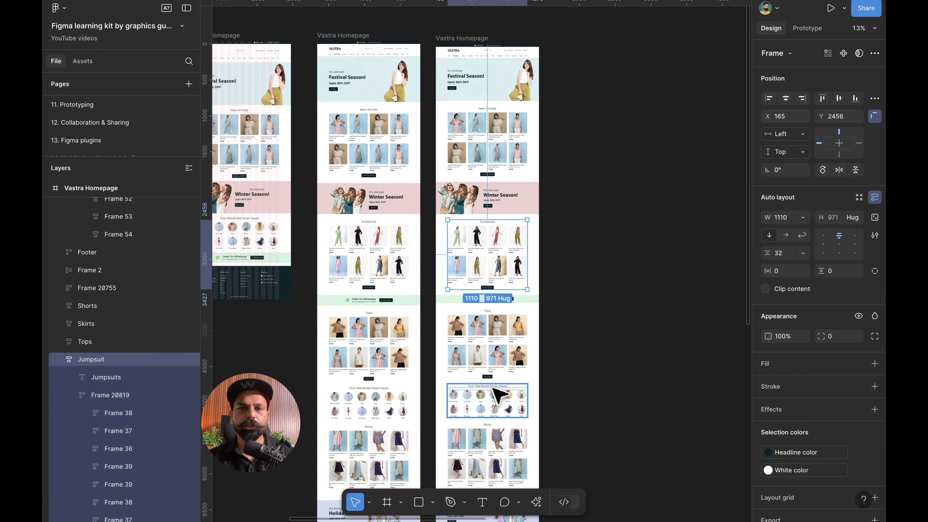
{"action": "scroll", "coordinate": [498, 395], "scroll_direction": "down", "scroll_amount": 3}
{"action": "left_click", "coordinate": [550, 156]}
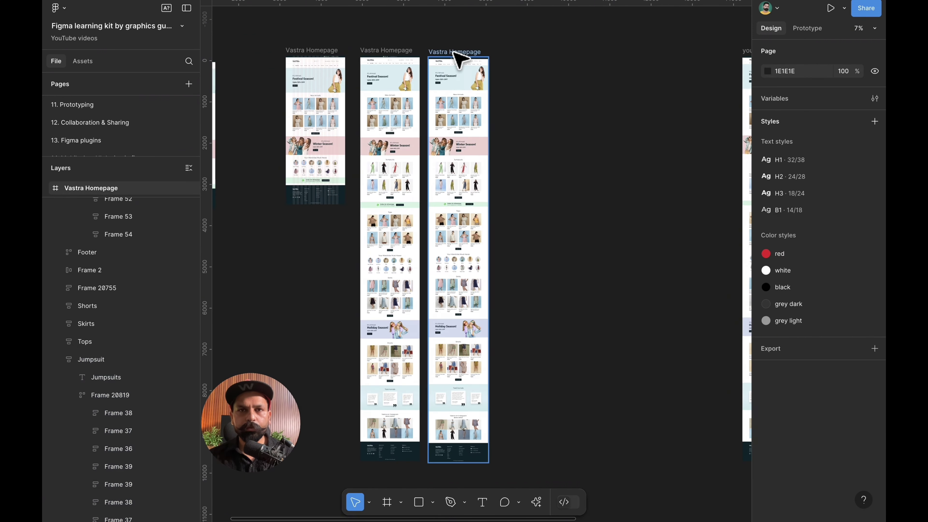
Apply auto layout to the whole rightmost Vastra Homepage frame
{"action": "left_click", "coordinate": [454, 53]}
{"action": "scroll", "coordinate": [454, 52], "scroll_direction": "up", "scroll_amount": 2}
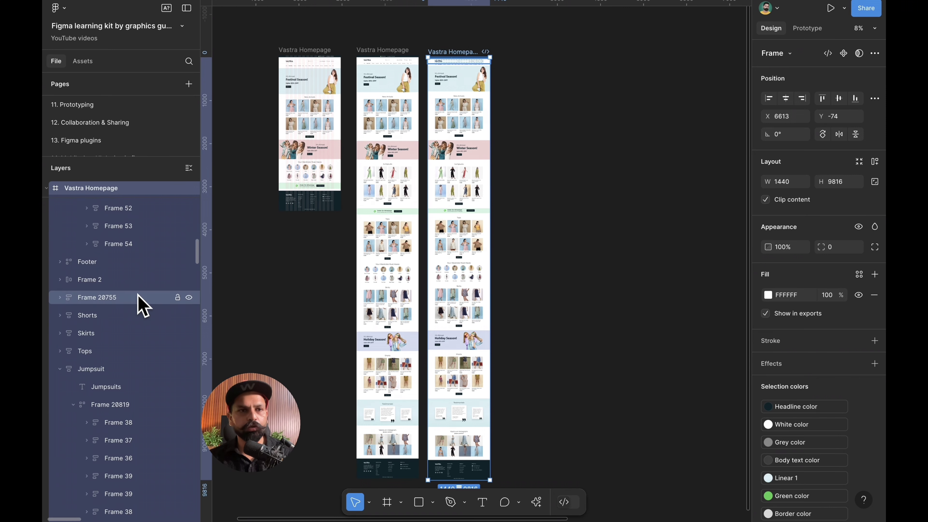
{"action": "scroll", "coordinate": [141, 304], "scroll_direction": "up", "scroll_amount": 5}
{"action": "scroll", "coordinate": [130, 263], "scroll_direction": "up", "scroll_amount": 10}
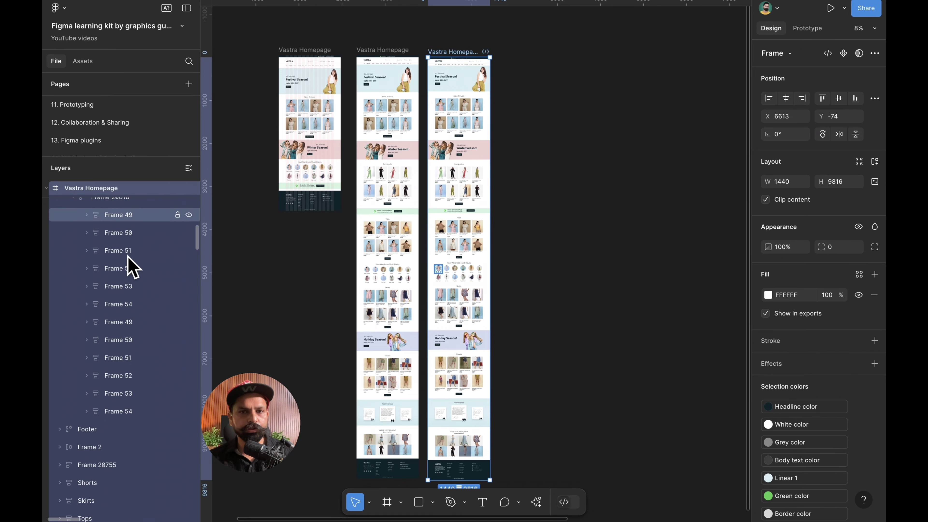
{"action": "scroll", "coordinate": [126, 299], "scroll_direction": "up", "scroll_amount": 2}
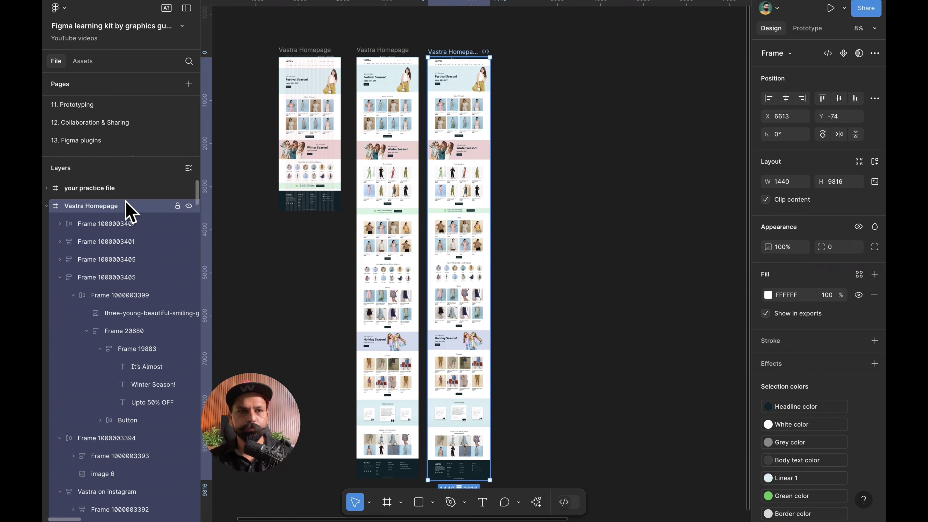
{"action": "key", "text": "shift+a"}
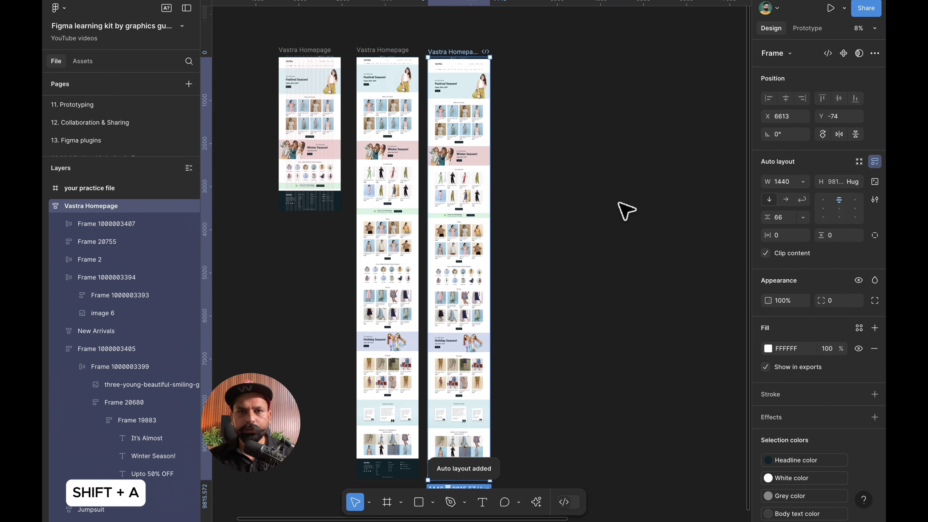
Inspect the stacked sections by selecting the Festival Season hero, New Arrivals, the Winter Season banner and Jumpsuits in turn
{"action": "scroll", "coordinate": [626, 210], "scroll_direction": "down", "scroll_amount": 2}
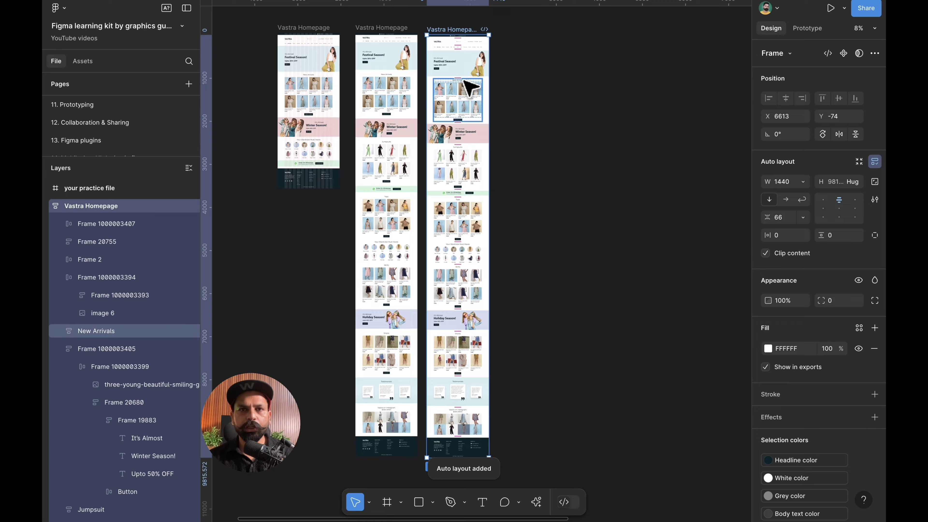
{"action": "scroll", "coordinate": [472, 87], "scroll_direction": "up", "scroll_amount": 5}
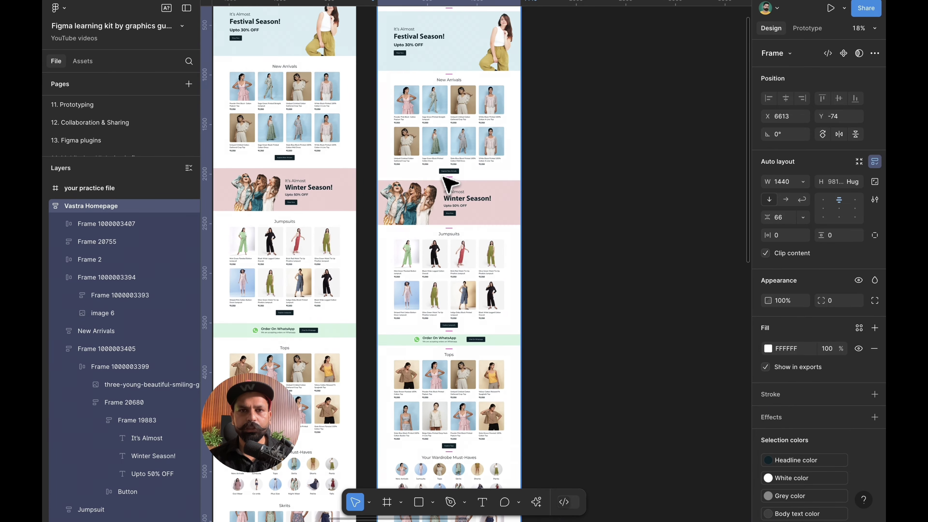
{"action": "scroll", "coordinate": [449, 227], "scroll_direction": "up", "scroll_amount": 3}
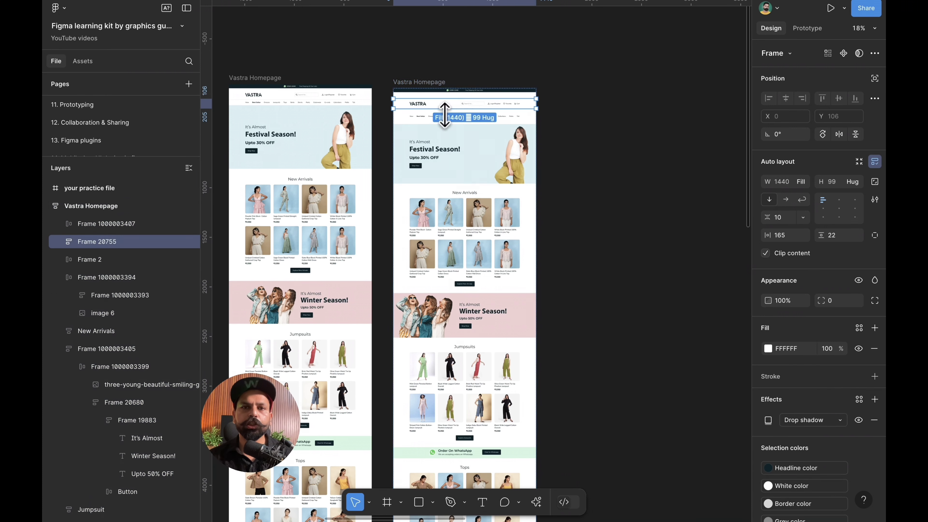
{"action": "left_click", "coordinate": [451, 154]}
{"action": "left_click", "coordinate": [455, 207]}
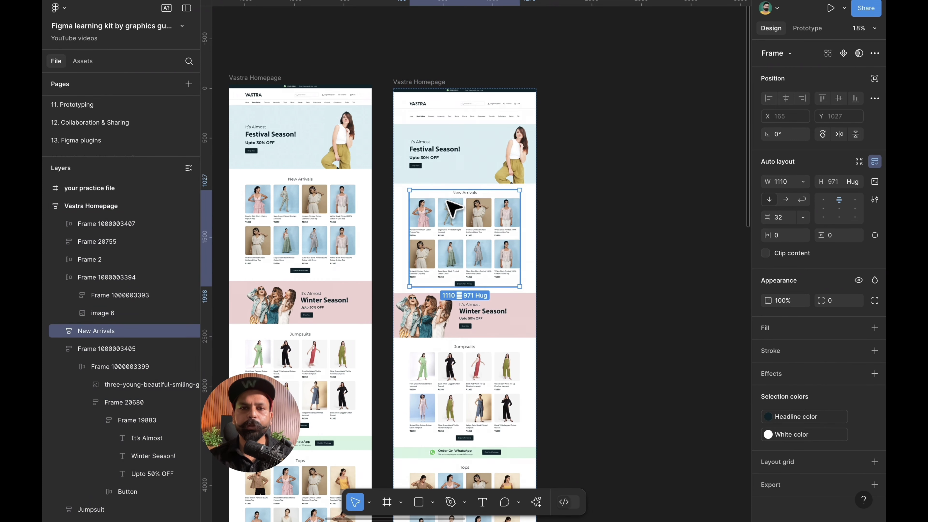
{"action": "left_click", "coordinate": [457, 311]}
{"action": "left_click", "coordinate": [458, 369]}
{"action": "scroll", "coordinate": [461, 370], "scroll_direction": "down", "scroll_amount": 3}
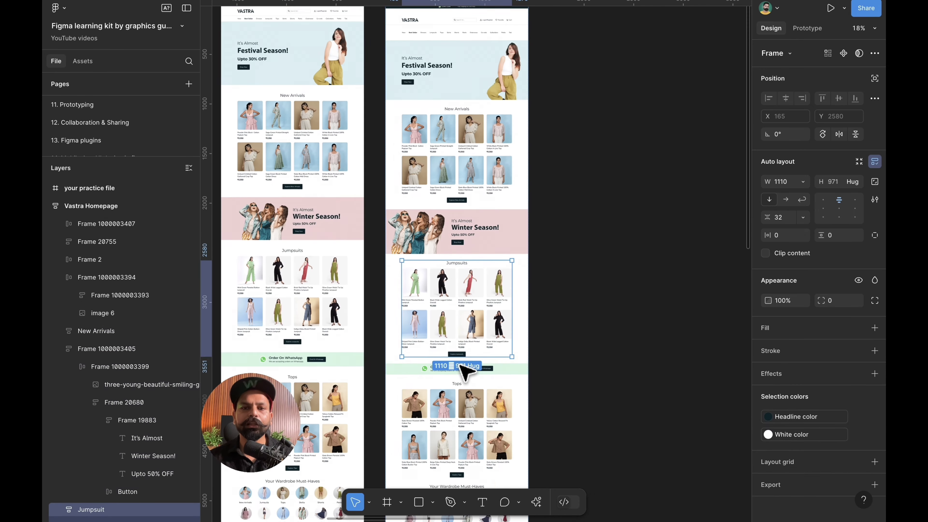
Try narrowing the homepage frame and its New Arrivals section to see how they respond, undo the resizes, and clear the selection
{"action": "scroll", "coordinate": [453, 329], "scroll_direction": "up", "scroll_amount": 3}
{"action": "left_click", "coordinate": [406, 73]}
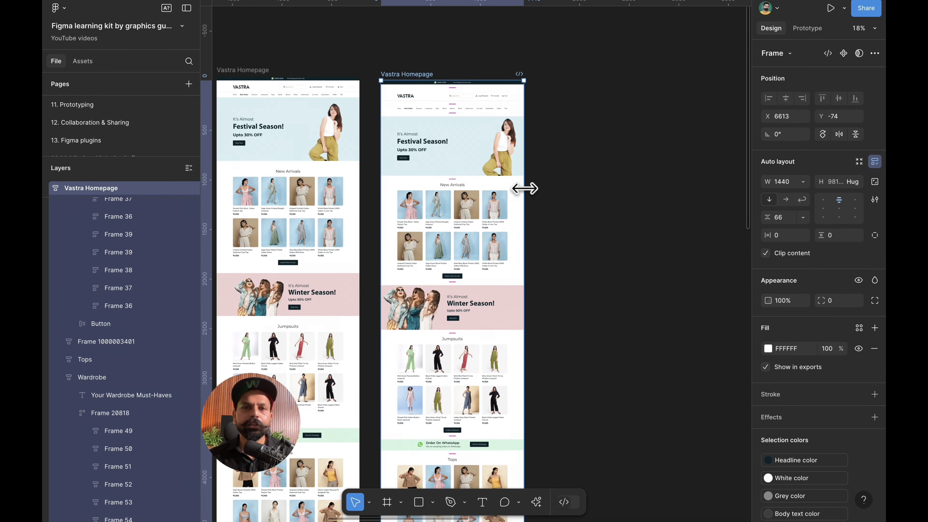
{"action": "left_click_drag", "start_coordinate": [525, 187], "coordinate": [479, 210]}
{"action": "key", "text": "ctrl+z"}
{"action": "left_click", "coordinate": [500, 207]}
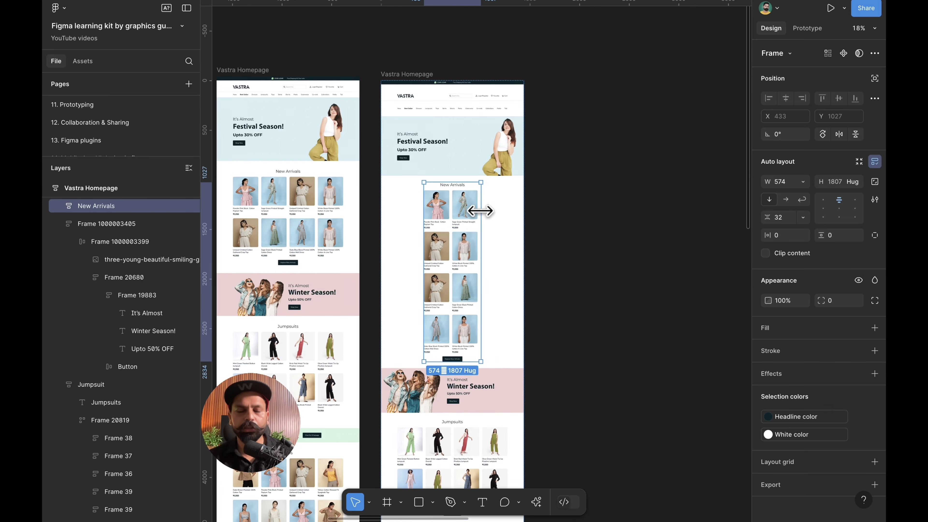
{"action": "key", "text": "ctrl+z"}
{"action": "left_click", "coordinate": [549, 218]}
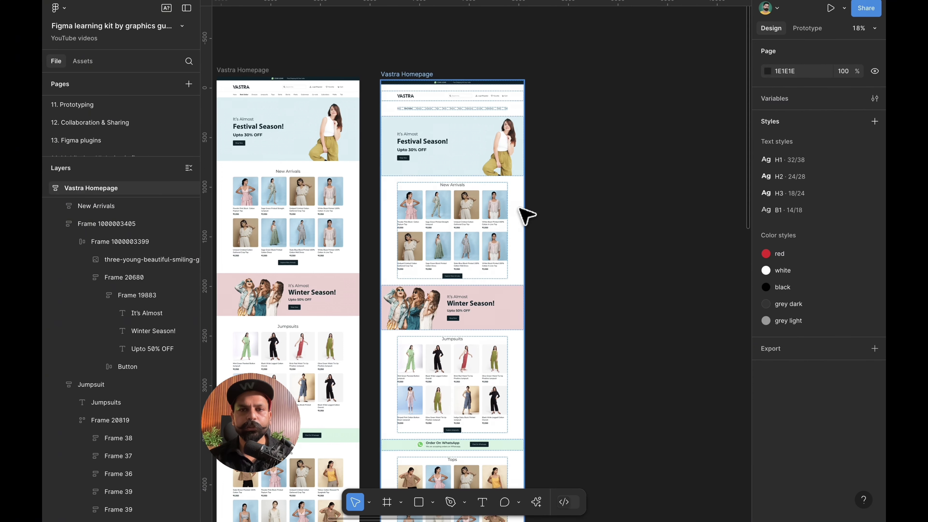
{"action": "mouse_move", "coordinate": [523, 213]}
{"action": "left_mouse_down"}
{"action": "mouse_move", "coordinate": [451, 206]}
{"action": "mouse_move", "coordinate": [524, 203]}
{"action": "left_mouse_up"}
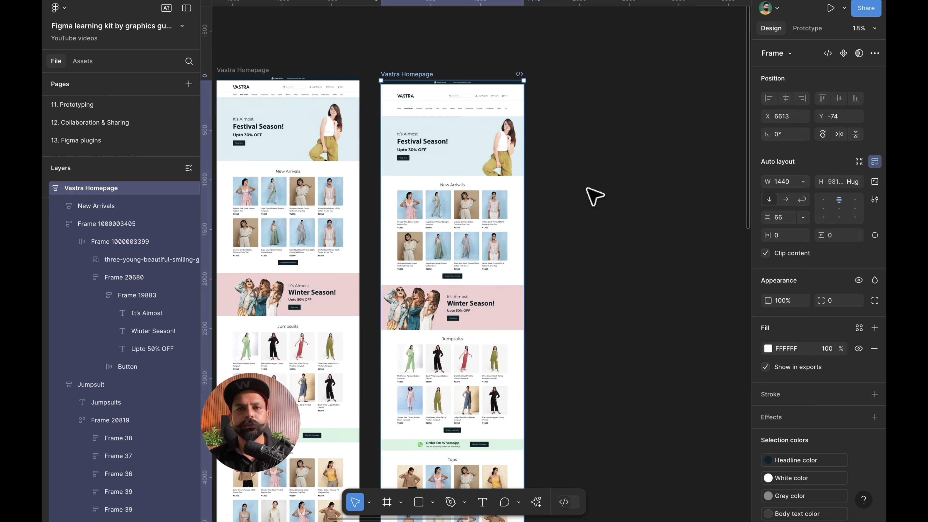
{"action": "left_click", "coordinate": [594, 197]}
Change the New Arrivals section of the rightmost homepage from a fixed width to Fill container
{"action": "scroll", "coordinate": [592, 197], "scroll_direction": "left", "scroll_amount": 2}
{"action": "scroll", "coordinate": [591, 197], "scroll_direction": "up", "scroll_amount": 1}
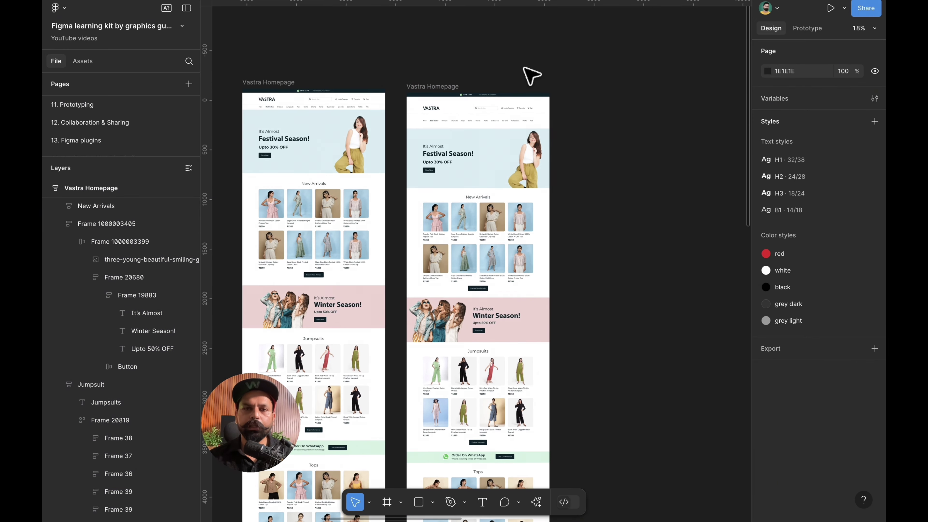
{"action": "scroll", "coordinate": [478, 69], "scroll_direction": "up", "scroll_amount": 3}
{"action": "scroll", "coordinate": [475, 78], "scroll_direction": "down", "scroll_amount": 2}
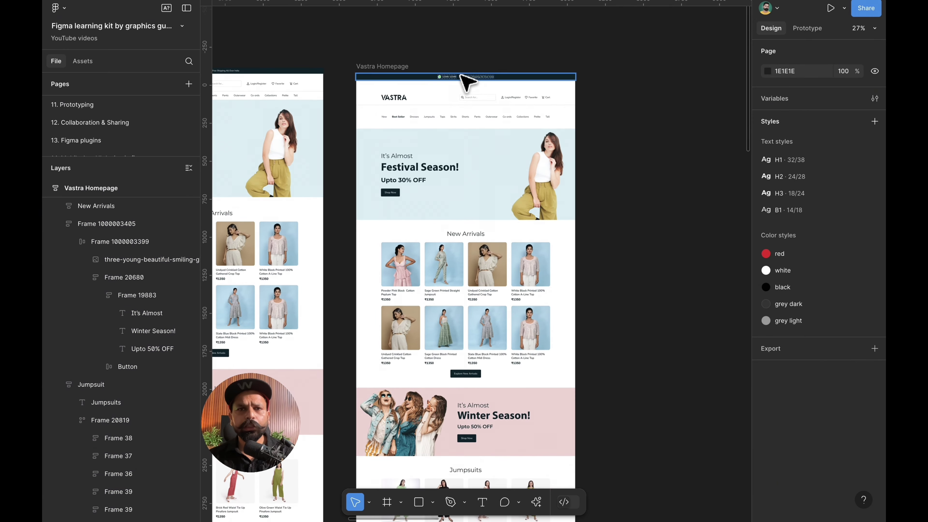
{"action": "scroll", "coordinate": [489, 164], "scroll_direction": "down", "scroll_amount": 4}
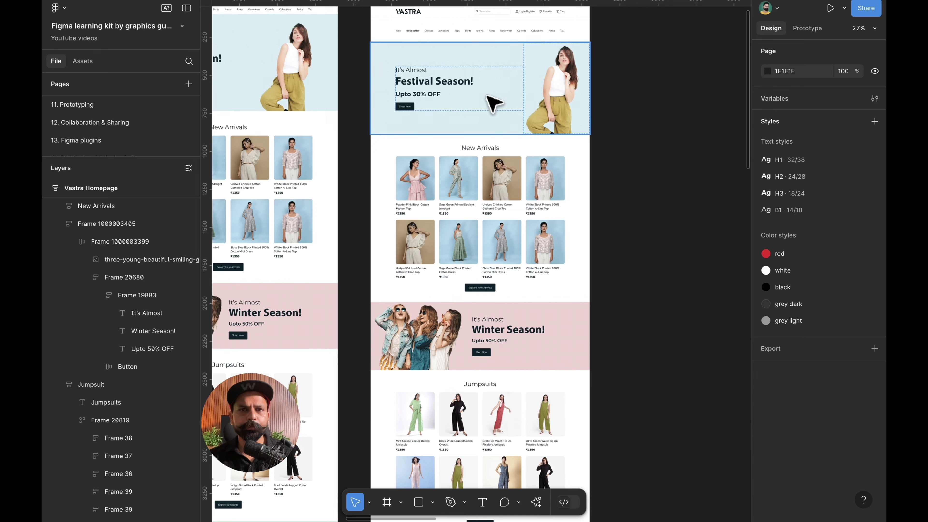
{"action": "scroll", "coordinate": [488, 96], "scroll_direction": "up", "scroll_amount": 2}
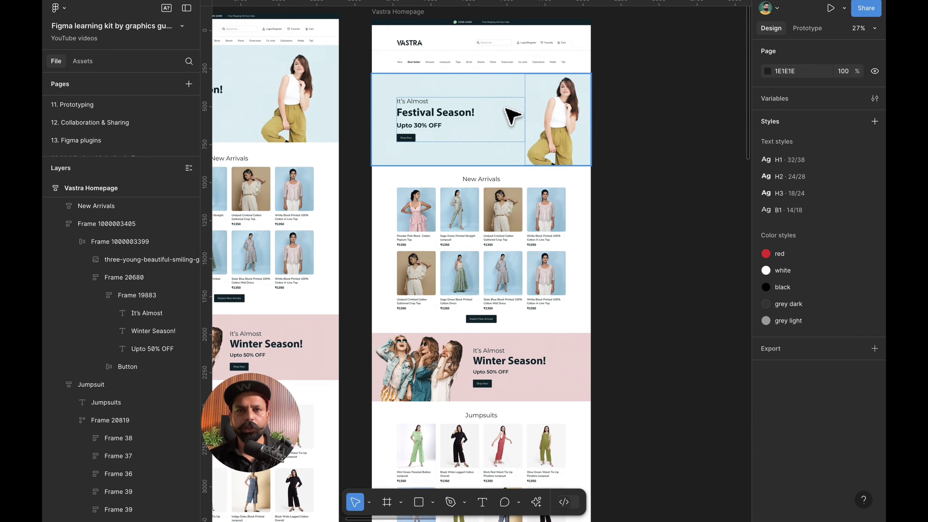
{"action": "scroll", "coordinate": [475, 205], "scroll_direction": "down", "scroll_amount": 3}
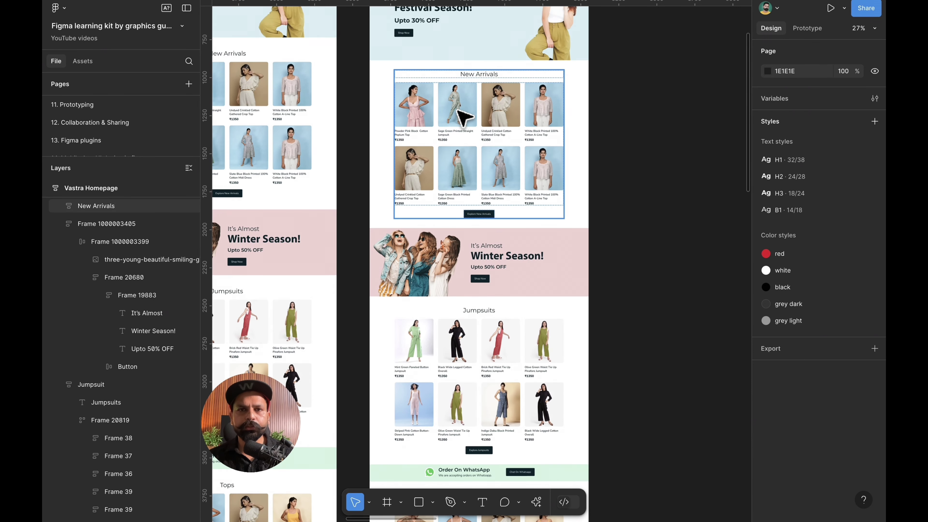
{"action": "left_click", "coordinate": [463, 118]}
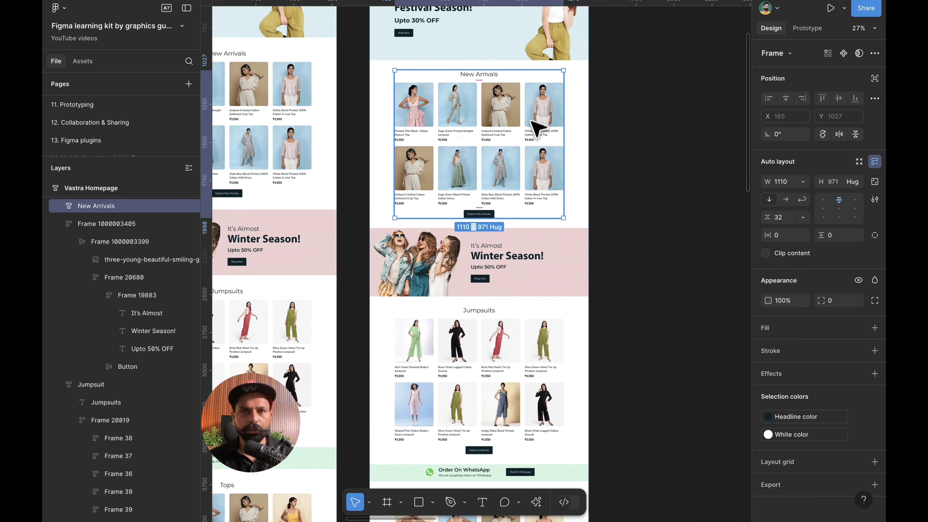
{"action": "scroll", "coordinate": [531, 121], "scroll_direction": "left", "scroll_amount": 1}
{"action": "scroll", "coordinate": [553, 197], "scroll_direction": "down", "scroll_amount": 2}
{"action": "scroll", "coordinate": [559, 190], "scroll_direction": "up", "scroll_amount": 2}
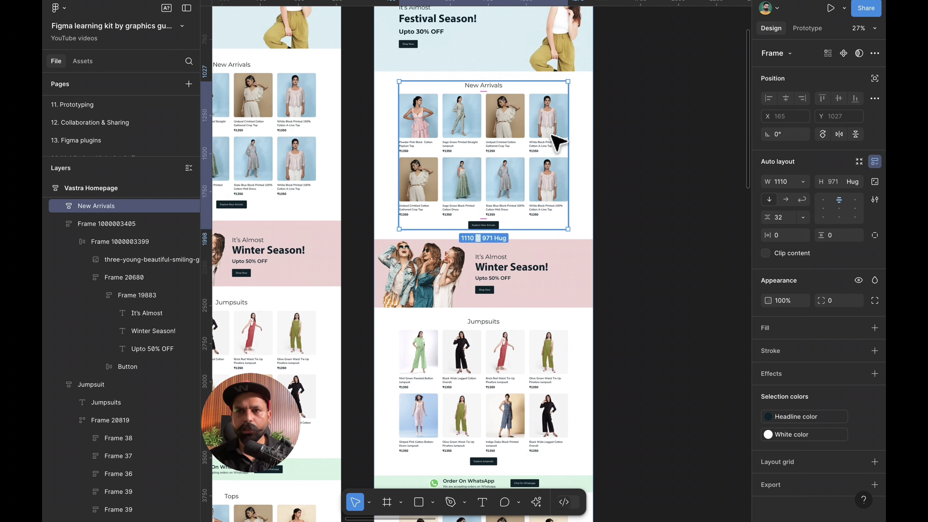
{"action": "left_click", "coordinate": [802, 182]}
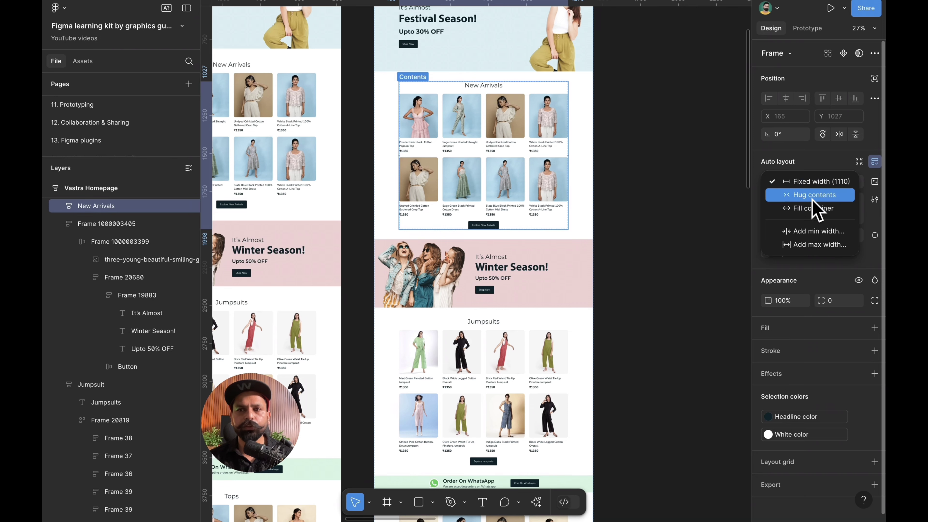
{"action": "left_click", "coordinate": [816, 209]}
Try narrowing the whole homepage frame to test the filled New Arrivals section, and undo the resize
{"action": "scroll", "coordinate": [605, 179], "scroll_direction": "up", "scroll_amount": 5}
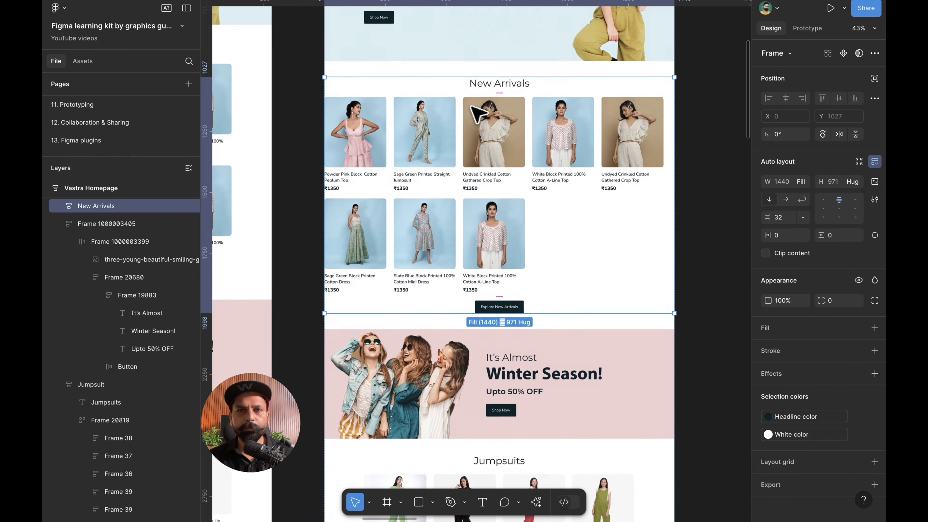
{"action": "left_click", "coordinate": [683, 194]}
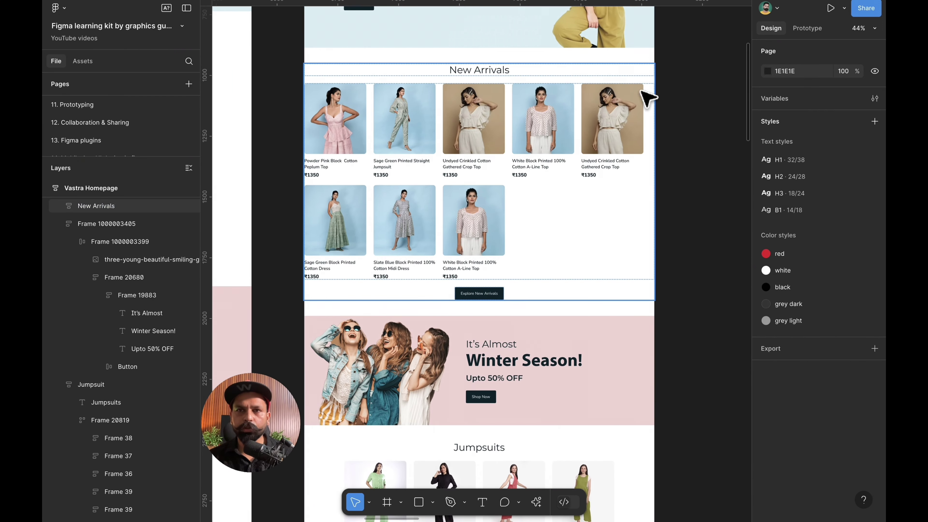
{"action": "left_click", "coordinate": [654, 56]}
{"action": "left_click_drag", "start_coordinate": [654, 57], "coordinate": [504, 50]}
{"action": "key", "text": "ctrl+z"}
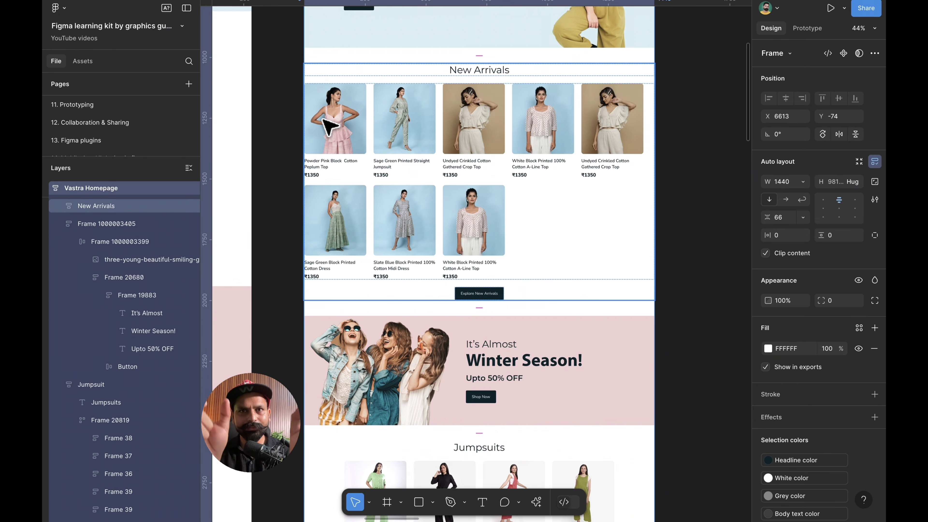
Show the homepage's 12-column layout grid, compare the side margins of the hero, New Arrivals and Jumpsuits against it, and hide the grid again
{"action": "scroll", "coordinate": [329, 126], "scroll_direction": "down", "scroll_amount": 5}
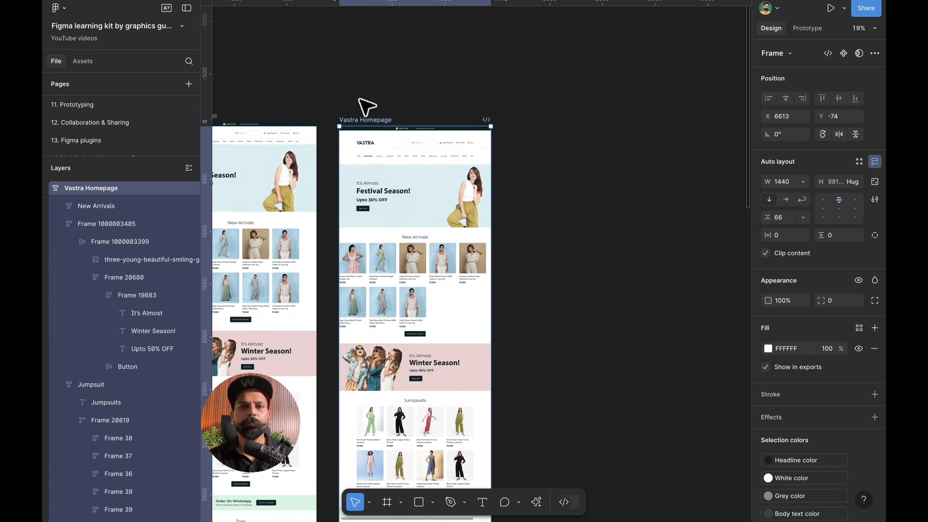
{"action": "scroll", "coordinate": [869, 330], "scroll_direction": "down", "scroll_amount": 8}
{"action": "scroll", "coordinate": [352, 202], "scroll_direction": "up", "scroll_amount": 5}
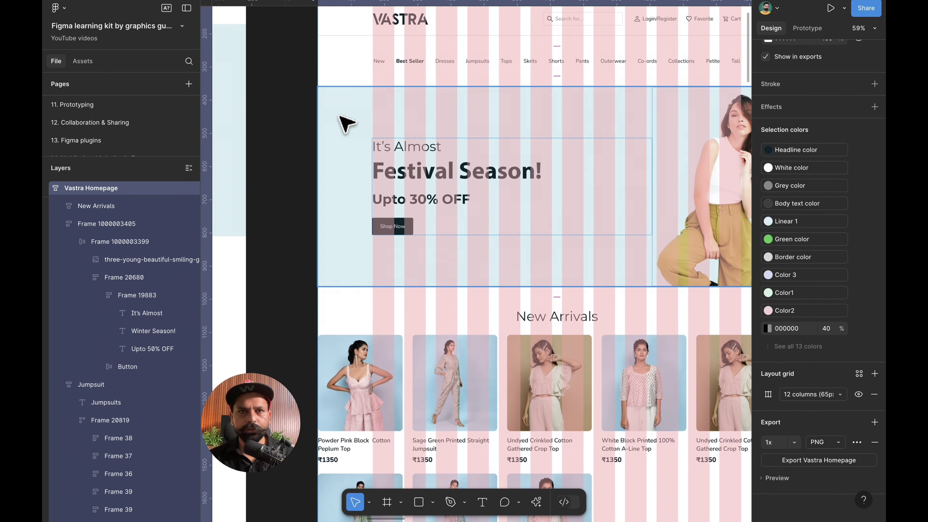
{"action": "scroll", "coordinate": [488, 247], "scroll_direction": "down", "scroll_amount": 2}
{"action": "scroll", "coordinate": [675, 233], "scroll_direction": "down", "scroll_amount": 8}
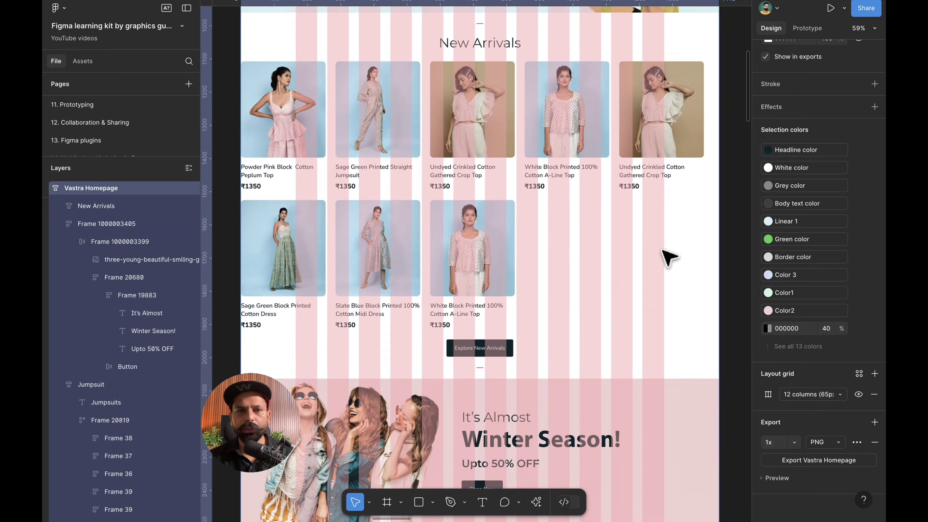
{"action": "scroll", "coordinate": [665, 256], "scroll_direction": "down", "scroll_amount": 10}
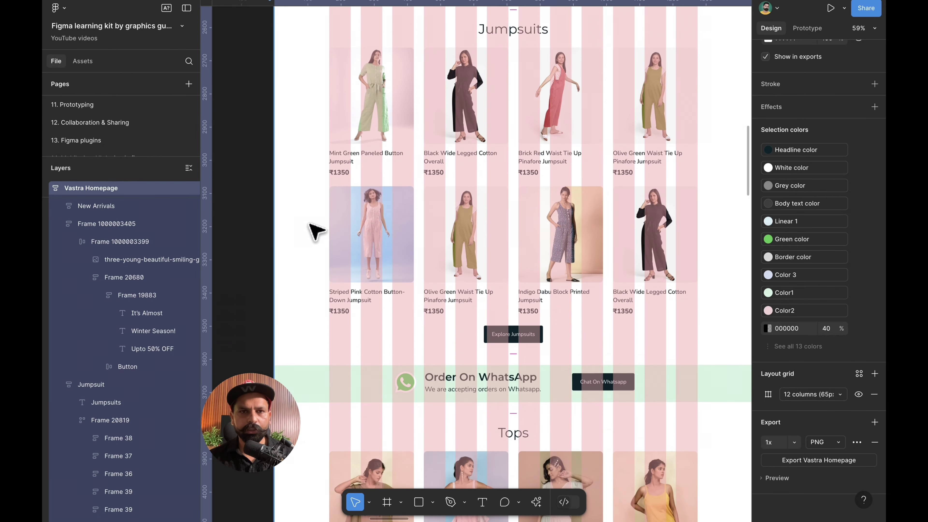
{"action": "scroll", "coordinate": [306, 228], "scroll_direction": "up", "scroll_amount": 12}
{"action": "scroll", "coordinate": [306, 226], "scroll_direction": "down", "scroll_amount": 3}
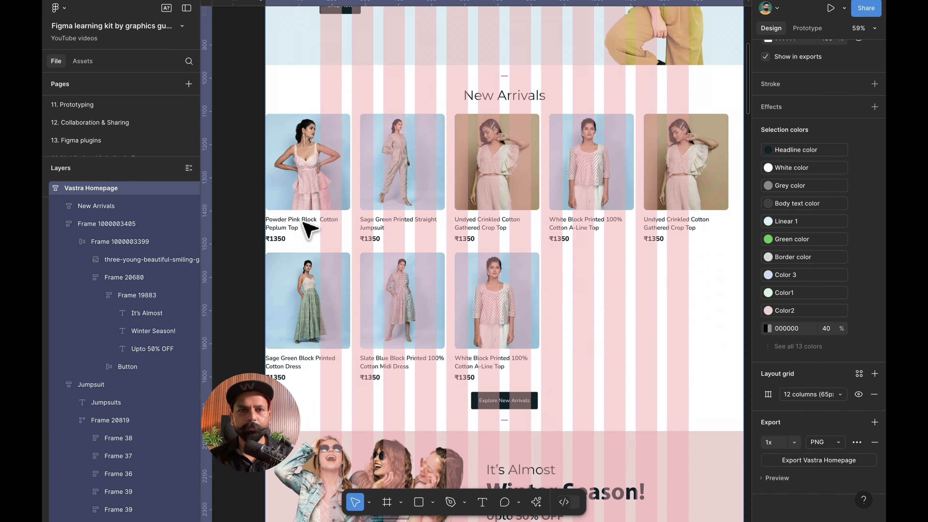
{"action": "left_click", "coordinate": [310, 225]}
{"action": "left_click", "coordinate": [858, 394]}
Set the New Arrivals section's horizontal padding to 165 and clear the selection
{"action": "scroll", "coordinate": [504, 230], "scroll_direction": "down", "scroll_amount": 5}
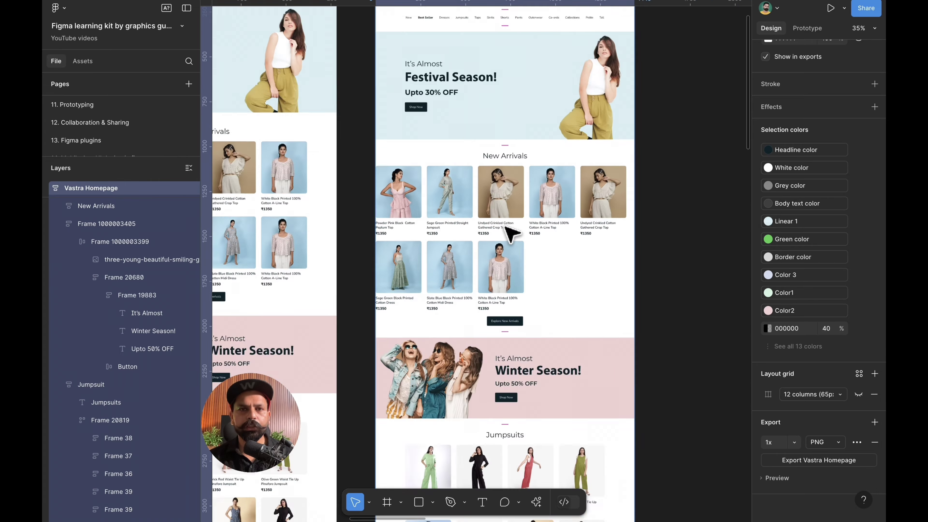
{"action": "scroll", "coordinate": [510, 234], "scroll_direction": "up", "scroll_amount": 4}
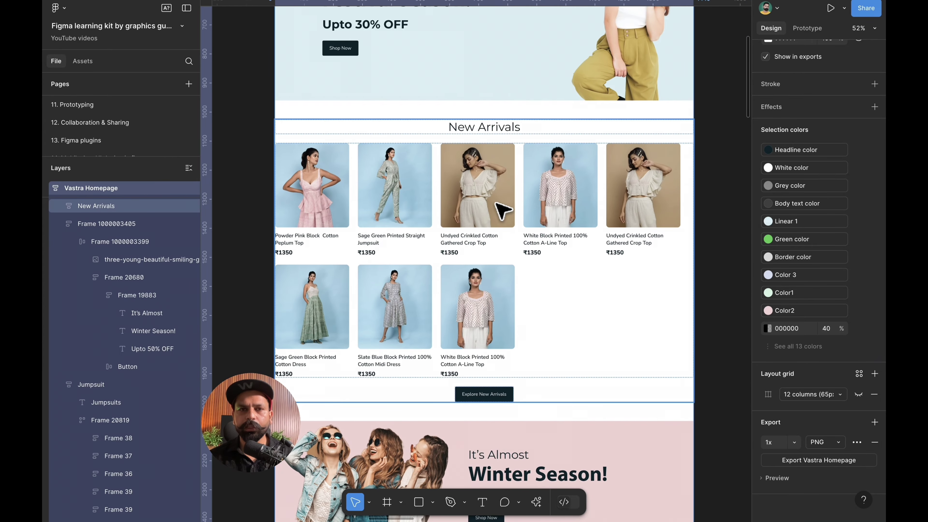
{"action": "left_click", "coordinate": [502, 208]}
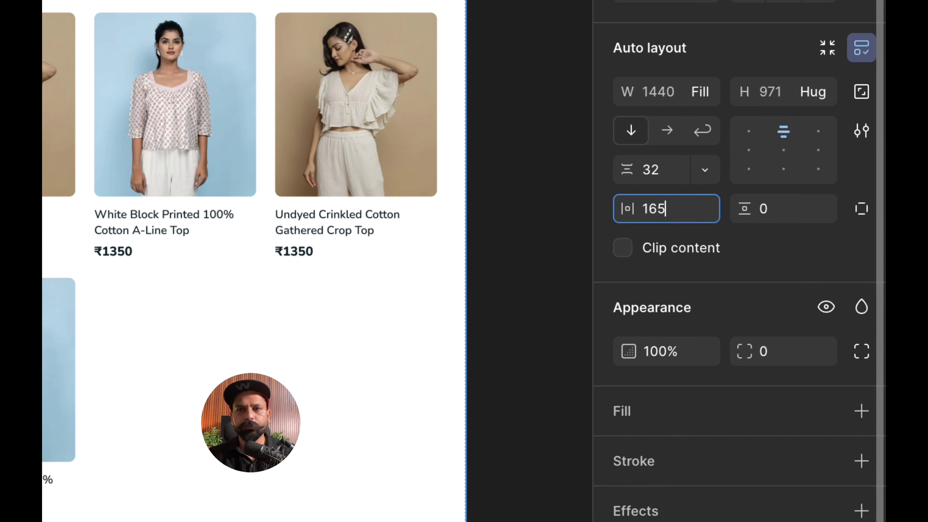
{"action": "key", "text": "Return"}
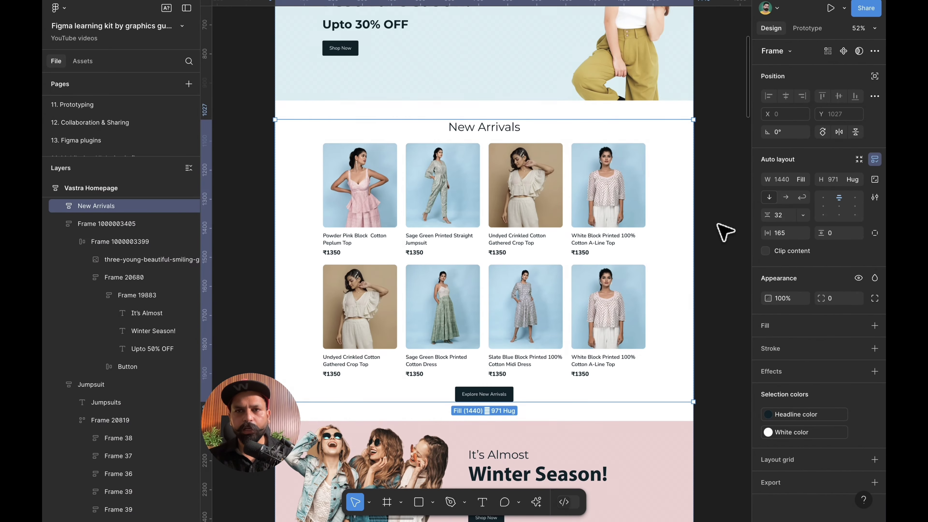
{"action": "left_click", "coordinate": [725, 232]}
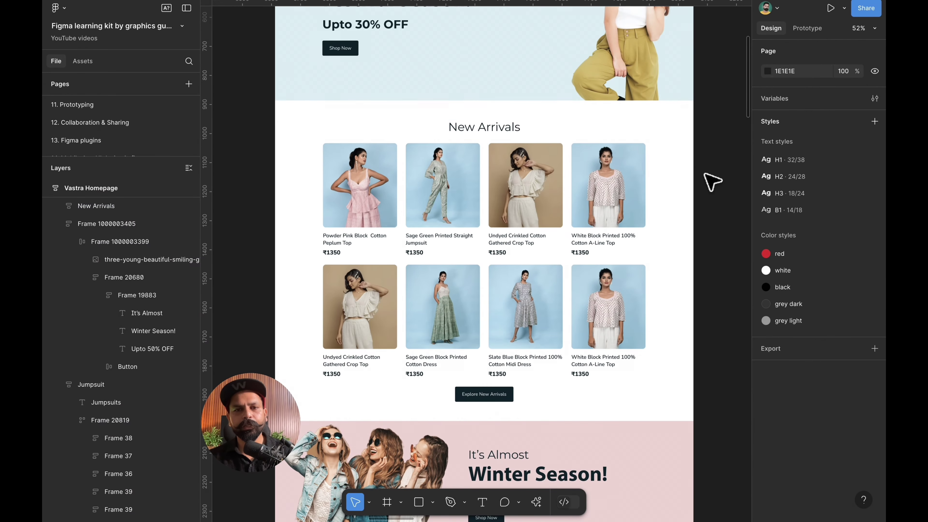
Narrow the whole homepage frame to a width of 1255 to test how the padded New Arrivals products wrap
{"action": "left_click", "coordinate": [693, 109]}
{"action": "left_click_drag", "start_coordinate": [694, 108], "coordinate": [640, 130]}
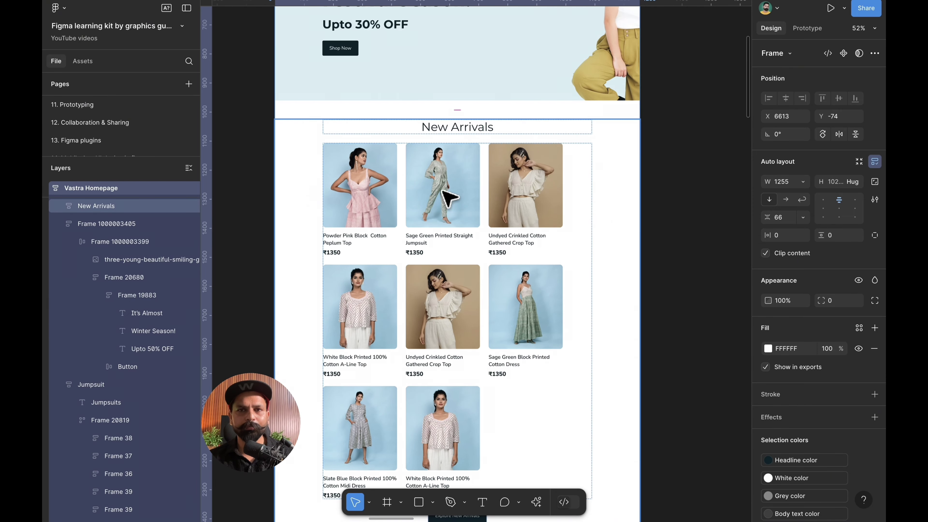
Widen the homepage frame back to a width of 1440 and inspect the New Arrivals section and its product grid
{"action": "left_click_drag", "start_coordinate": [627, 157], "coordinate": [694, 165]}
{"action": "scroll", "coordinate": [503, 174], "scroll_direction": "right", "scroll_amount": 2}
{"action": "scroll", "coordinate": [504, 175], "scroll_direction": "down", "scroll_amount": 1}
{"action": "left_click", "coordinate": [503, 175]}
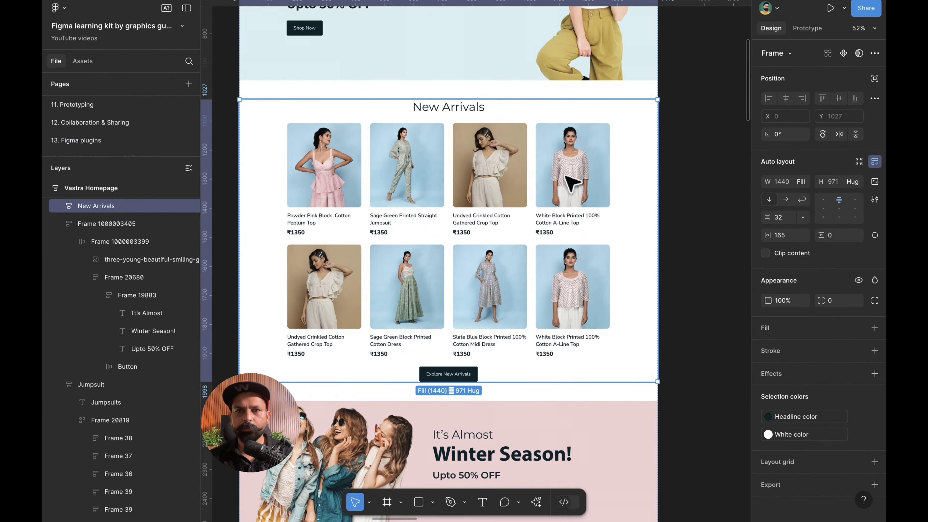
{"action": "left_click", "coordinate": [314, 137]}
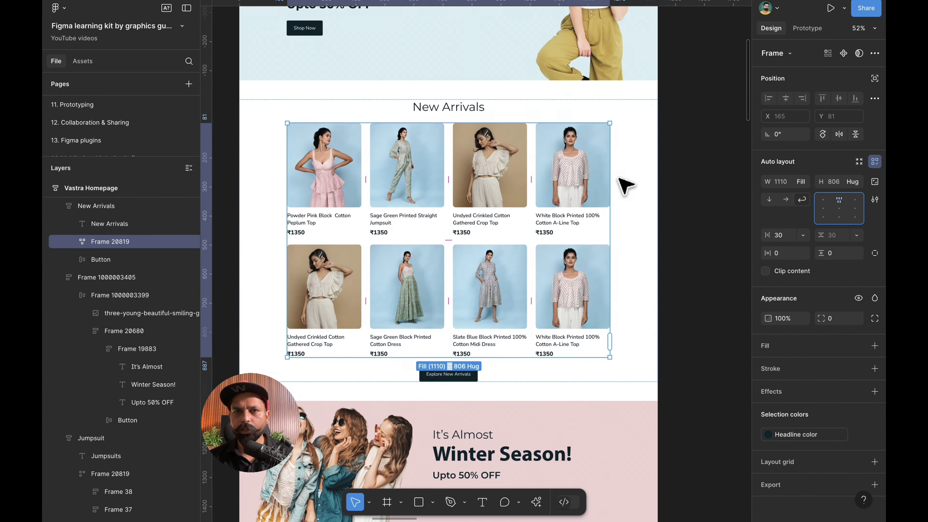
Try narrowing the whole homepage frame again at New Arrivals, undo the resize and clear the selection
{"action": "left_click", "coordinate": [656, 88]}
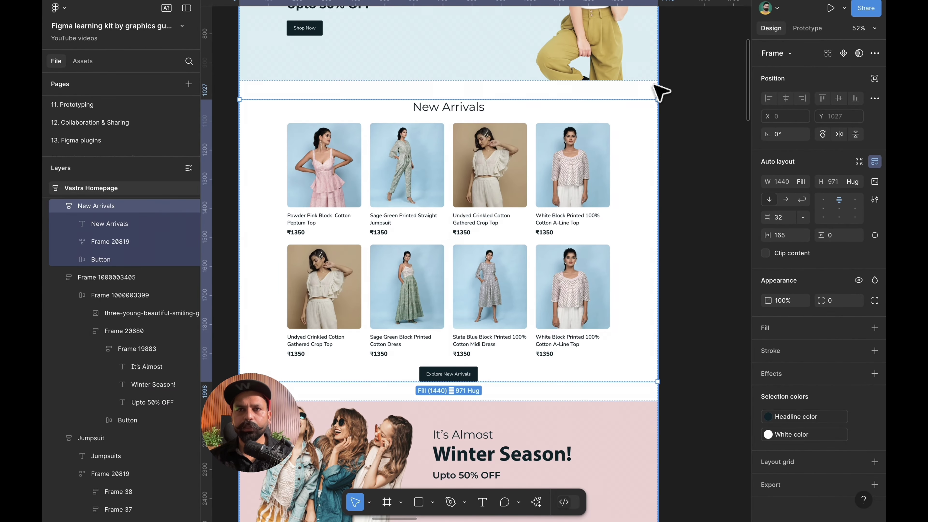
{"action": "left_click_drag", "start_coordinate": [657, 87], "coordinate": [474, 101]}
{"action": "key", "text": "ctrl+z"}
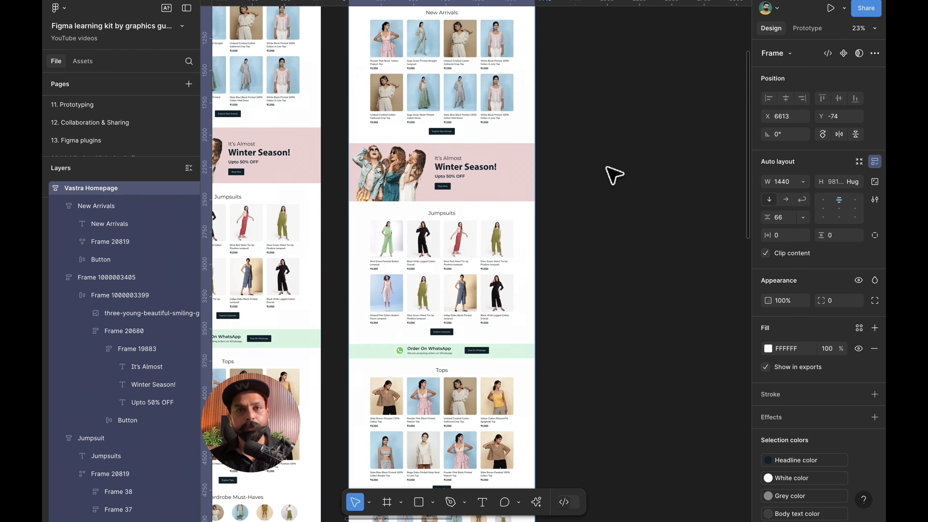
{"action": "left_click", "coordinate": [607, 168]}
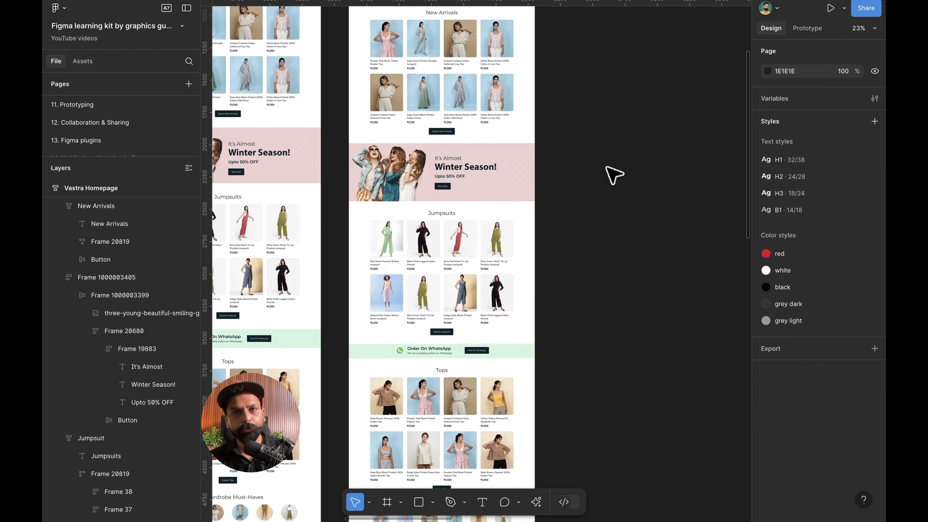
{"action": "scroll", "coordinate": [607, 168], "scroll_direction": "up", "scroll_amount": 1}
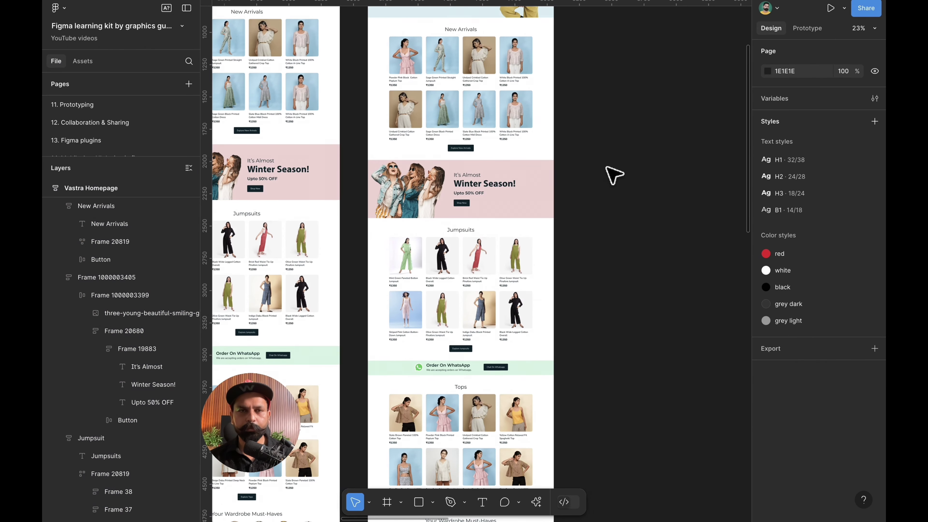
Examine the layout settings of the remaining product sections, from Jumpsuits and Tops down to Shorts
{"action": "scroll", "coordinate": [614, 176], "scroll_direction": "down", "scroll_amount": 3}
{"action": "scroll", "coordinate": [612, 183], "scroll_direction": "down", "scroll_amount": 3}
{"action": "left_click", "coordinate": [517, 188]}
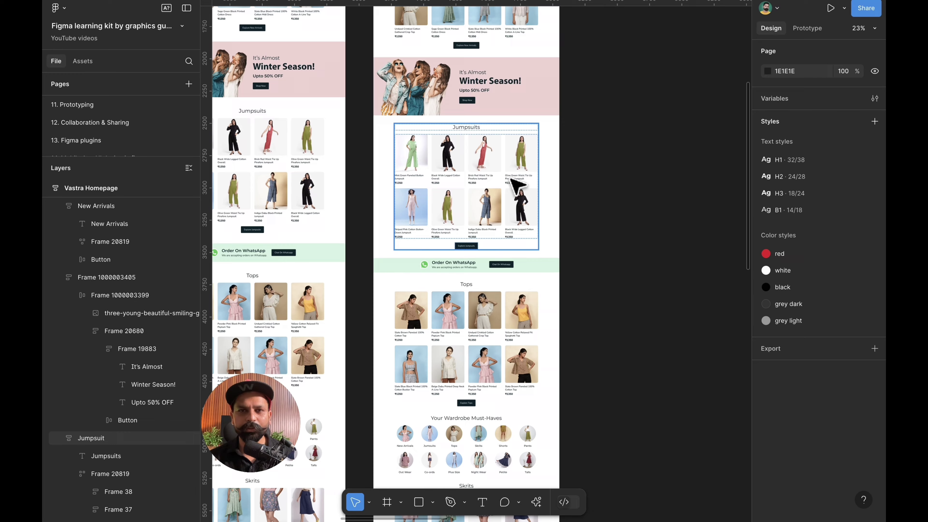
{"action": "scroll", "coordinate": [512, 221], "scroll_direction": "down", "scroll_amount": 7}
{"action": "left_click", "coordinate": [513, 221]}
{"action": "left_click", "coordinate": [496, 300]}
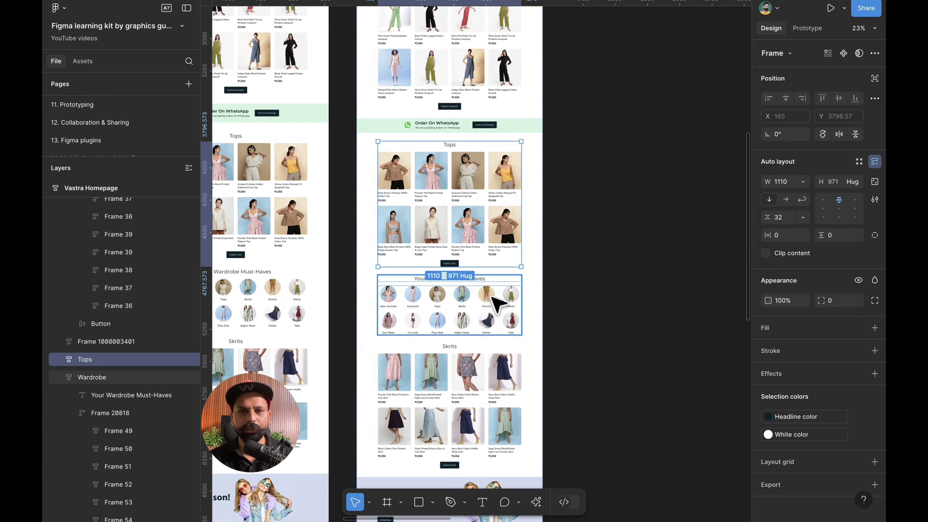
{"action": "scroll", "coordinate": [493, 289], "scroll_direction": "down", "scroll_amount": 10}
{"action": "left_click", "coordinate": [476, 270]}
{"action": "left_click", "coordinate": [474, 409]}
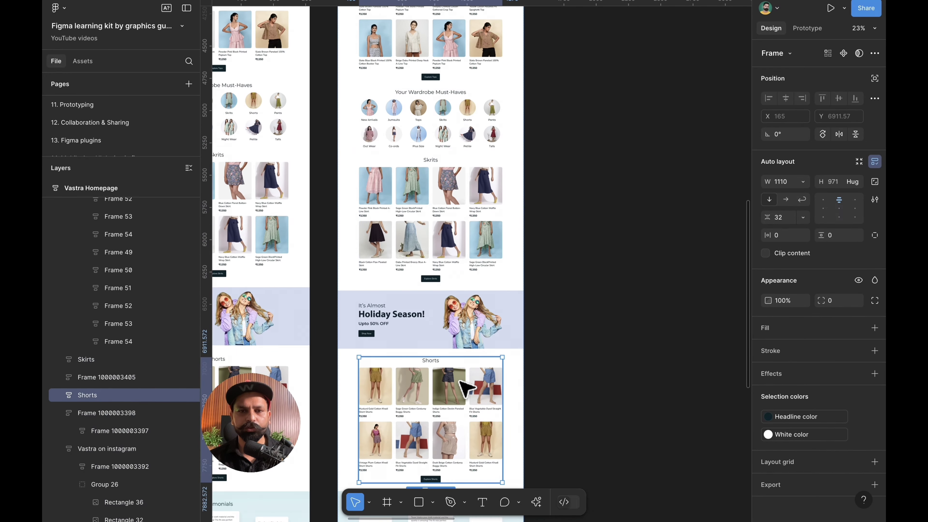
{"action": "scroll", "coordinate": [471, 398], "scroll_direction": "up", "scroll_amount": 15}
{"action": "scroll", "coordinate": [460, 378], "scroll_direction": "down", "scroll_amount": 4}
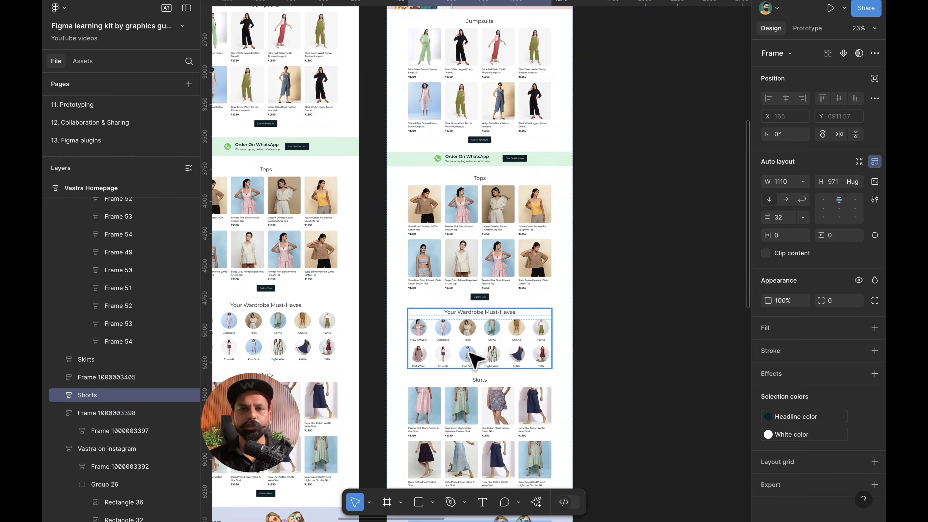
Set the Tops, Wardrobe, Skirts, Shorts and Testimonials sections together to fill width with 165 horizontal padding, and clear the selection
{"action": "left_click", "coordinate": [468, 289]}
{"action": "scroll", "coordinate": [468, 266], "scroll_direction": "down", "scroll_amount": 7}
{"action": "left_click", "coordinate": [467, 232], "text": "shift"}
{"action": "left_click", "coordinate": [467, 261], "text": "shift"}
{"action": "scroll", "coordinate": [461, 256], "scroll_direction": "down", "scroll_amount": 14}
{"action": "left_click", "coordinate": [461, 241], "text": "shift"}
{"action": "left_click", "coordinate": [486, 307], "text": "shift"}
{"action": "scroll", "coordinate": [537, 285], "scroll_direction": "up", "scroll_amount": 2}
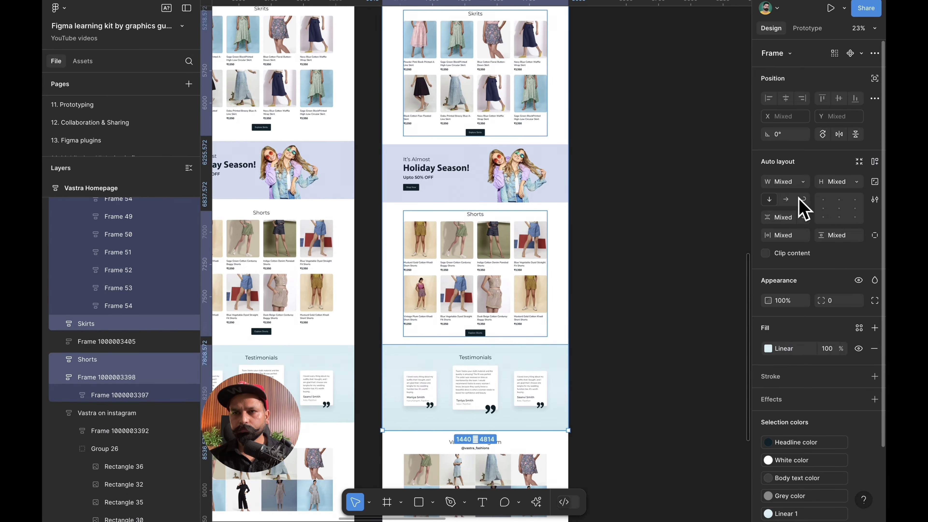
{"action": "left_click", "coordinate": [613, 244]}
{"action": "scroll", "coordinate": [613, 245], "scroll_direction": "up", "scroll_amount": 12}
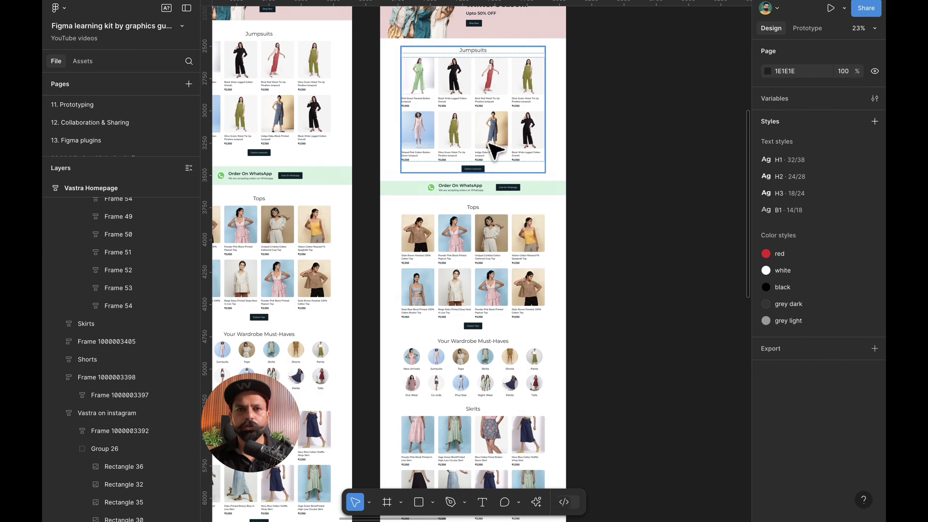
Try narrowing the homepage frame to a width of 1217 to test how the padded sections wrap, and undo the resize
{"action": "scroll", "coordinate": [494, 149], "scroll_direction": "up", "scroll_amount": 2}
{"action": "scroll", "coordinate": [461, 172], "scroll_direction": "up", "scroll_amount": 3}
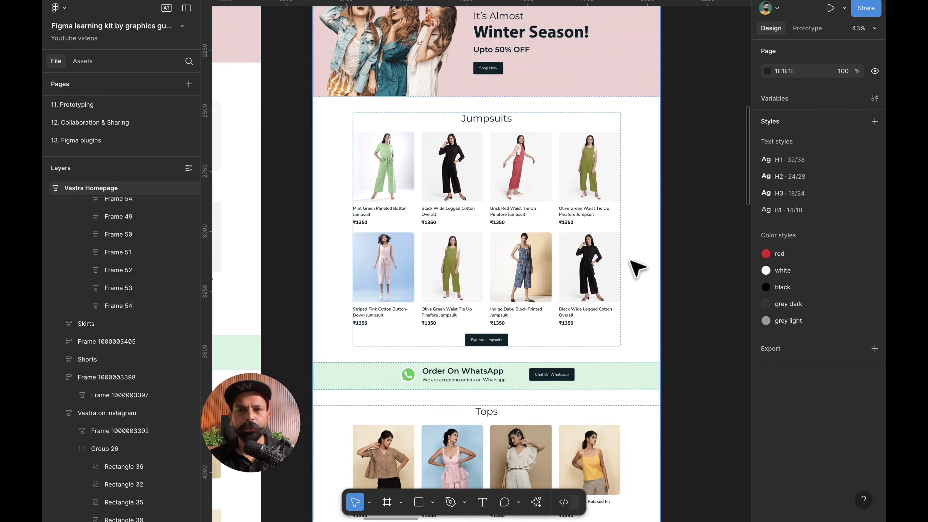
{"action": "scroll", "coordinate": [685, 120], "scroll_direction": "down", "scroll_amount": 3}
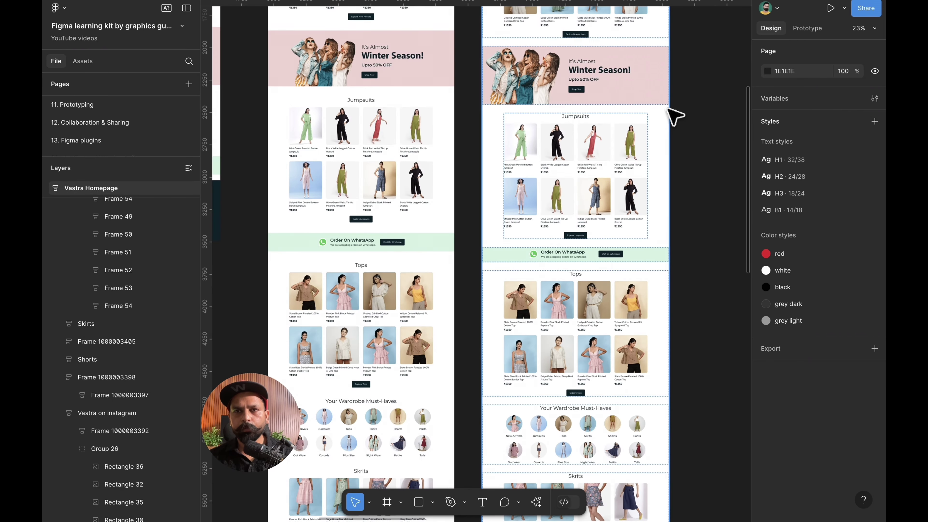
{"action": "left_click", "coordinate": [668, 109]}
{"action": "left_click_drag", "start_coordinate": [668, 108], "coordinate": [640, 111]}
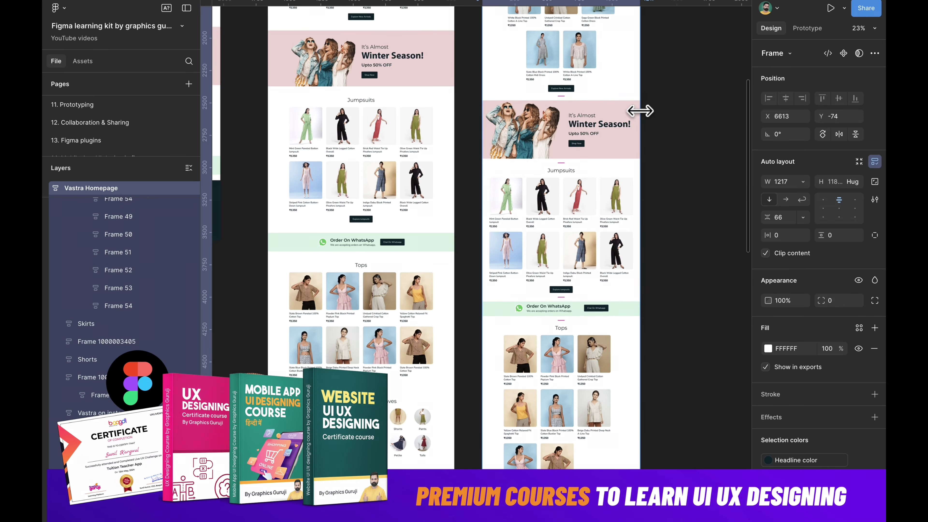
{"action": "key", "text": "ctrl+z"}
{"action": "scroll", "coordinate": [646, 118], "scroll_direction": "up", "scroll_amount": 3}
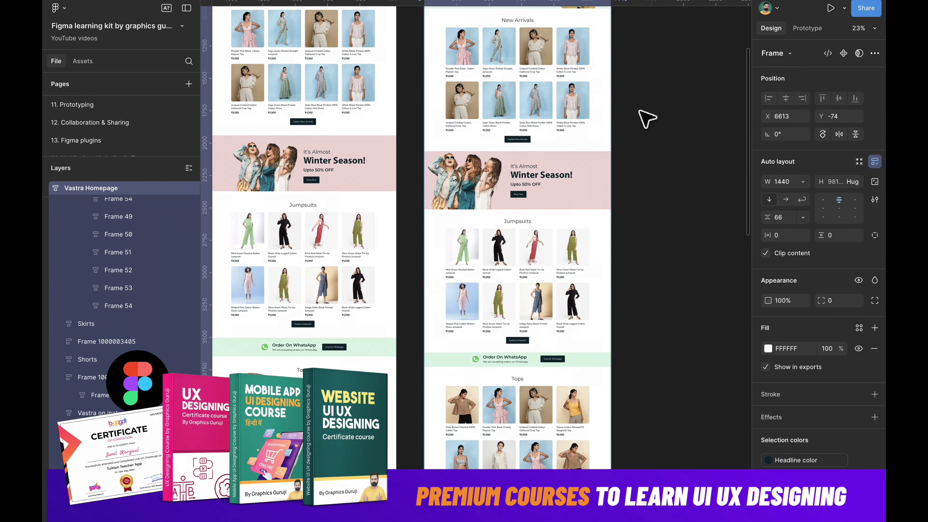
Set the product grids in the Tops, Wardrobe, Skirts and Shorts sections to top-center alignment and clear the selection
{"action": "scroll", "coordinate": [603, 124], "scroll_direction": "up", "scroll_amount": 2}
{"action": "scroll", "coordinate": [567, 205], "scroll_direction": "down", "scroll_amount": 5}
{"action": "double_click", "coordinate": [566, 215]}
{"action": "double_click", "coordinate": [570, 307], "text": "shift"}
{"action": "scroll", "coordinate": [575, 285], "scroll_direction": "down", "scroll_amount": 5}
{"action": "double_click", "coordinate": [588, 245], "text": "shift"}
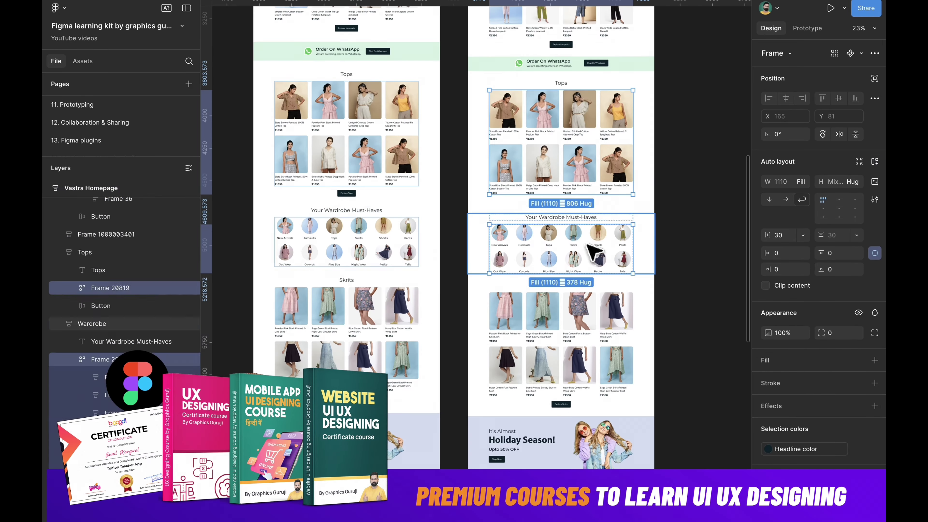
{"action": "double_click", "coordinate": [579, 318], "text": "shift"}
{"action": "scroll", "coordinate": [564, 292], "scroll_direction": "down", "scroll_amount": 7}
{"action": "left_click", "coordinate": [558, 274], "text": "shift"}
{"action": "left_click", "coordinate": [557, 274], "text": "shift"}
{"action": "scroll", "coordinate": [570, 278], "scroll_direction": "down", "scroll_amount": 5}
{"action": "left_click", "coordinate": [839, 199]}
{"action": "left_click", "coordinate": [712, 210]}
Review the homepage's header, hero banner, New Arrivals section and Winter Season banner
{"action": "scroll", "coordinate": [681, 211], "scroll_direction": "down", "scroll_amount": 3}
{"action": "scroll", "coordinate": [682, 211], "scroll_direction": "up", "scroll_amount": 10}
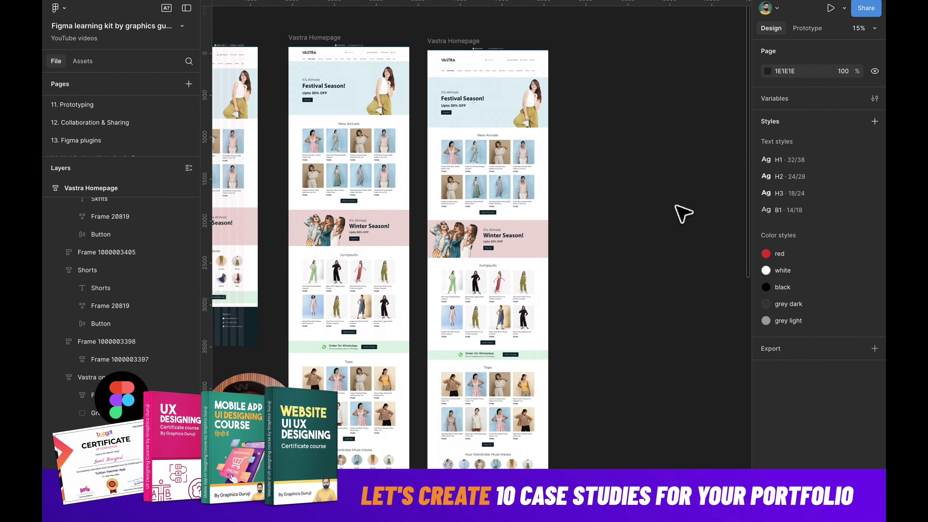
{"action": "scroll", "coordinate": [682, 211], "scroll_direction": "left", "scroll_amount": 1}
{"action": "scroll", "coordinate": [534, 59], "scroll_direction": "up", "scroll_amount": 6}
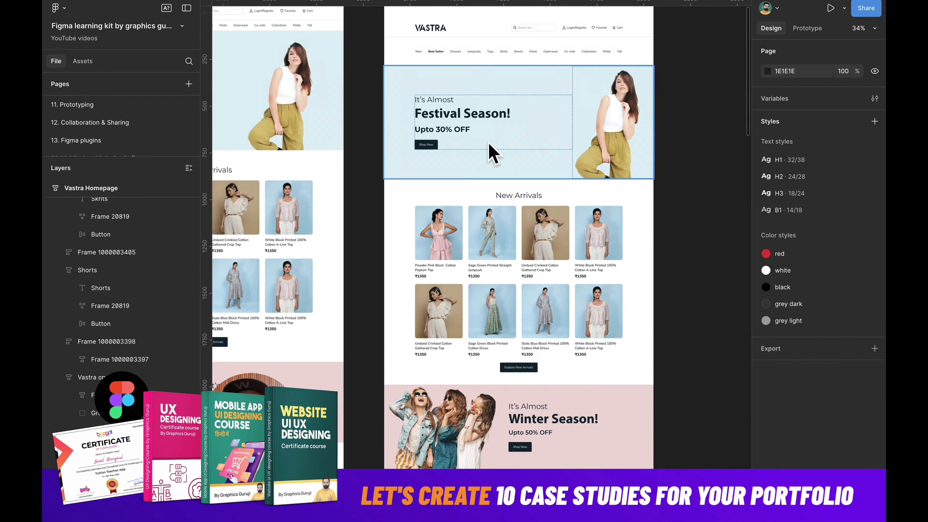
{"action": "scroll", "coordinate": [492, 152], "scroll_direction": "down", "scroll_amount": 1}
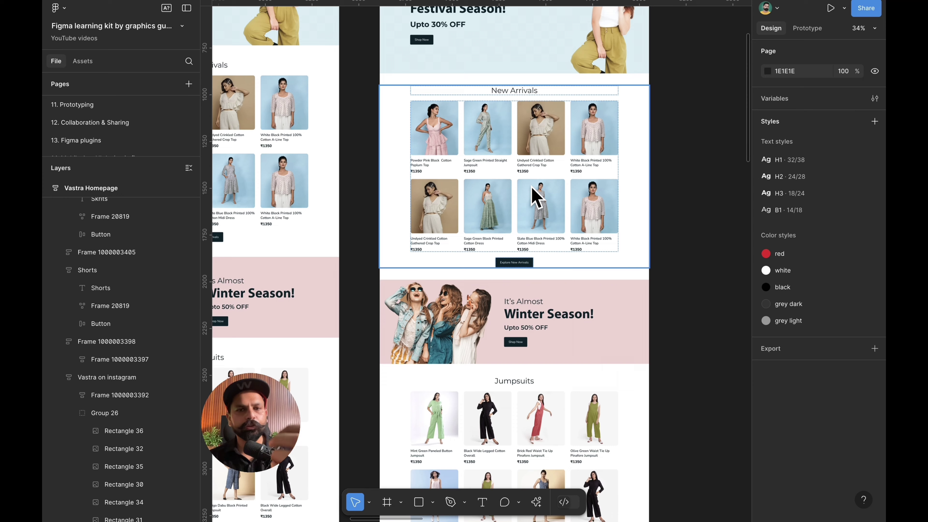
{"action": "scroll", "coordinate": [537, 198], "scroll_direction": "up", "scroll_amount": 5}
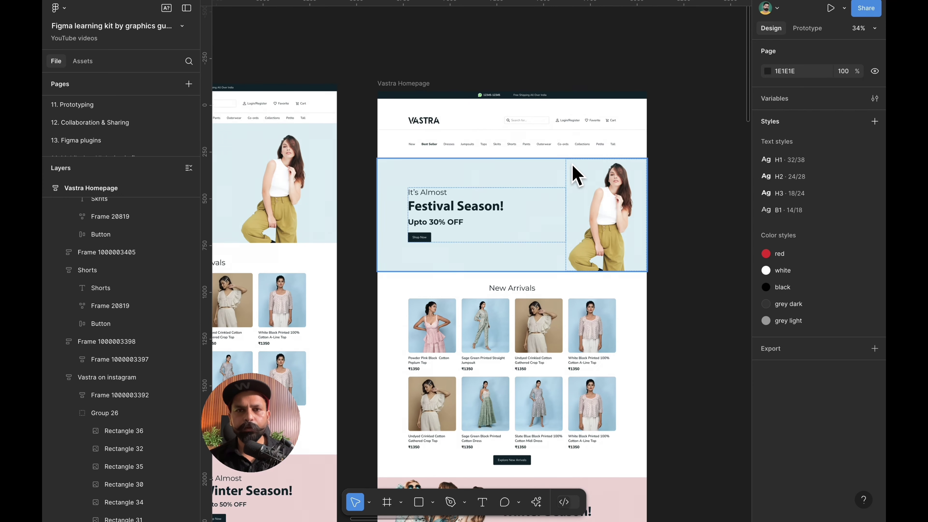
{"action": "scroll", "coordinate": [564, 228], "scroll_direction": "down", "scroll_amount": 4}
{"action": "scroll", "coordinate": [564, 230], "scroll_direction": "down", "scroll_amount": 2}
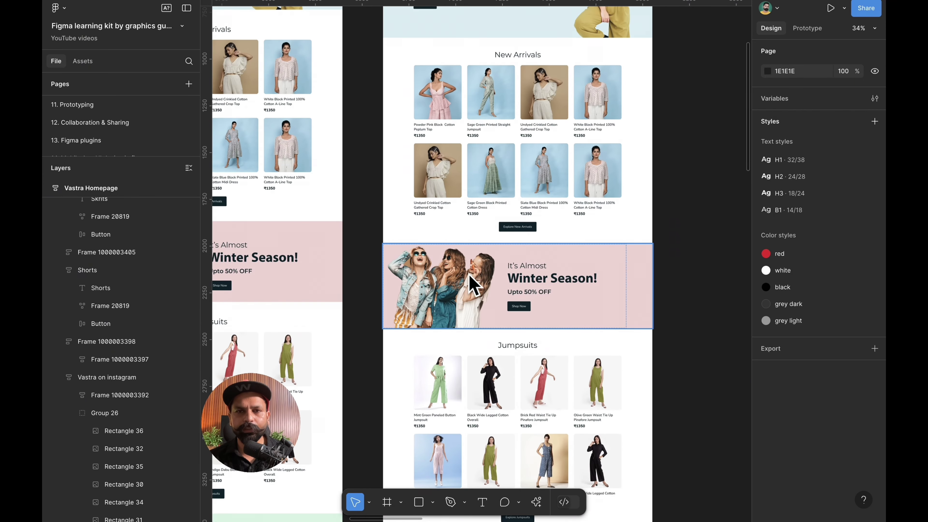
{"action": "scroll", "coordinate": [484, 296], "scroll_direction": "up", "scroll_amount": 5}
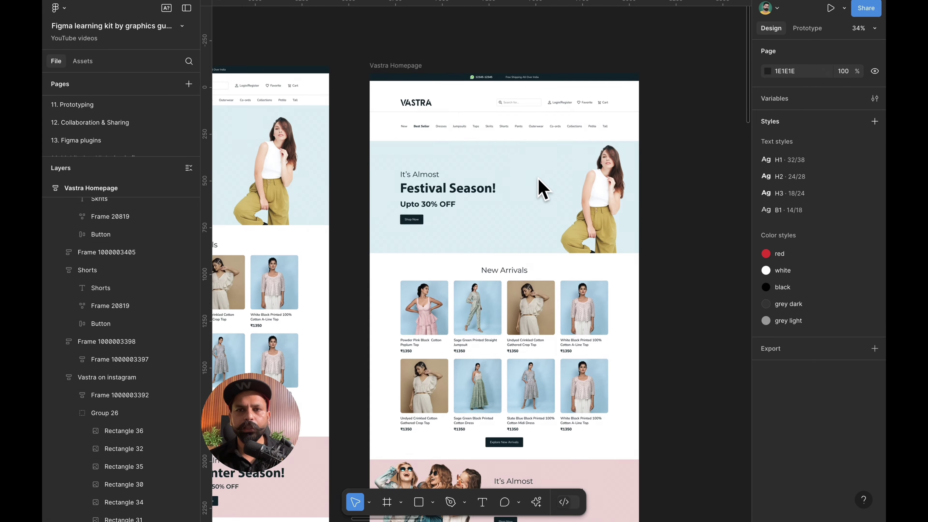
{"action": "scroll", "coordinate": [539, 186], "scroll_direction": "up", "scroll_amount": 3}
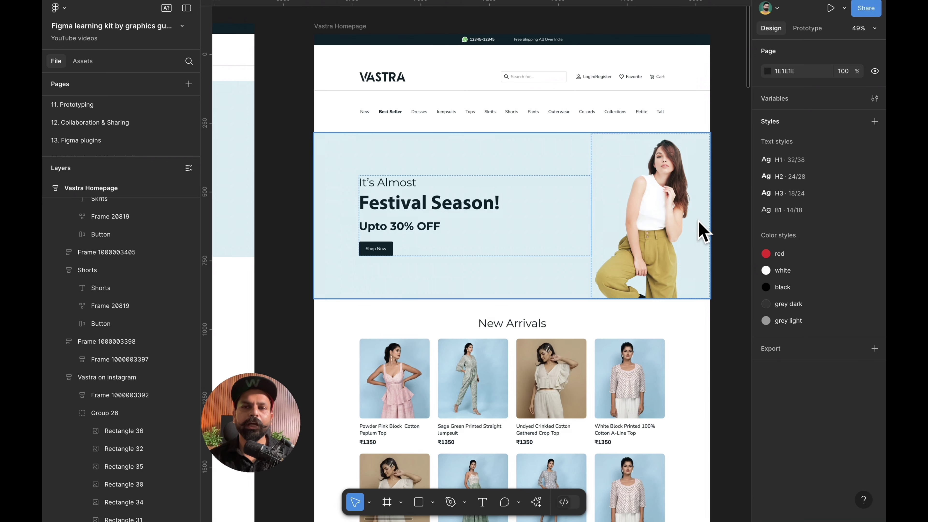
Try narrowing the layout at the Festival Season hero banner to test its behaviour, and revert the resize
{"action": "left_click", "coordinate": [672, 256]}
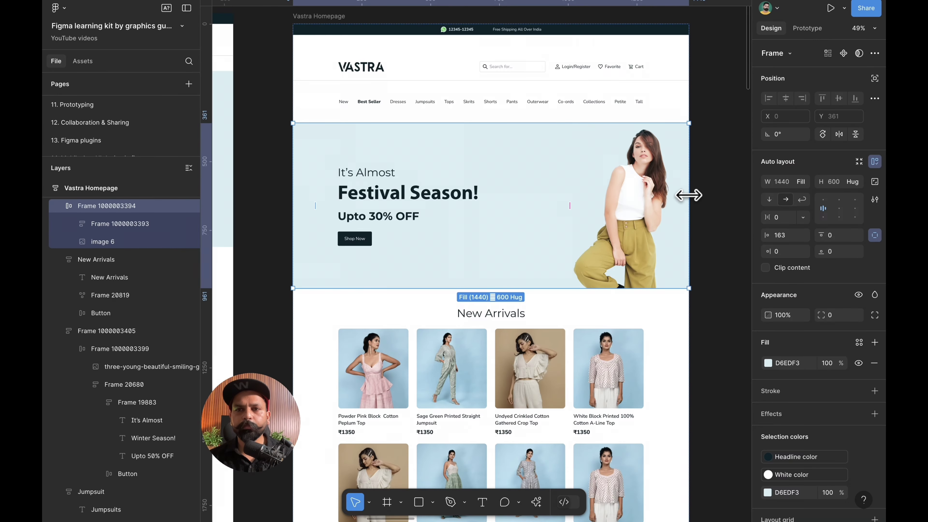
{"action": "left_click_drag", "start_coordinate": [689, 196], "coordinate": [588, 203]}
{"action": "key", "text": "Escape"}
{"action": "scroll", "coordinate": [637, 215], "scroll_direction": "down", "scroll_amount": 5}
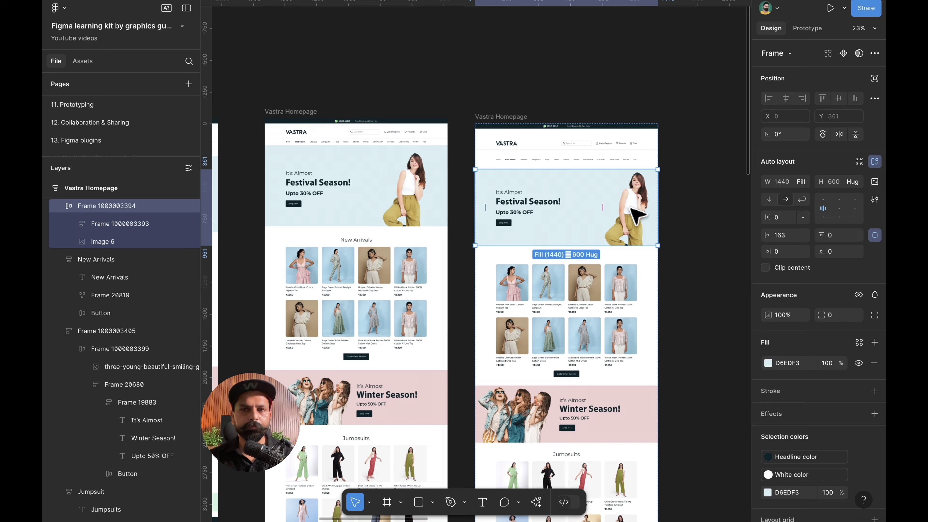
Inspect the auto layout settings of the Festival Season hero in the neighbouring Vastra Homepage copy
{"action": "scroll", "coordinate": [464, 199], "scroll_direction": "up", "scroll_amount": 3}
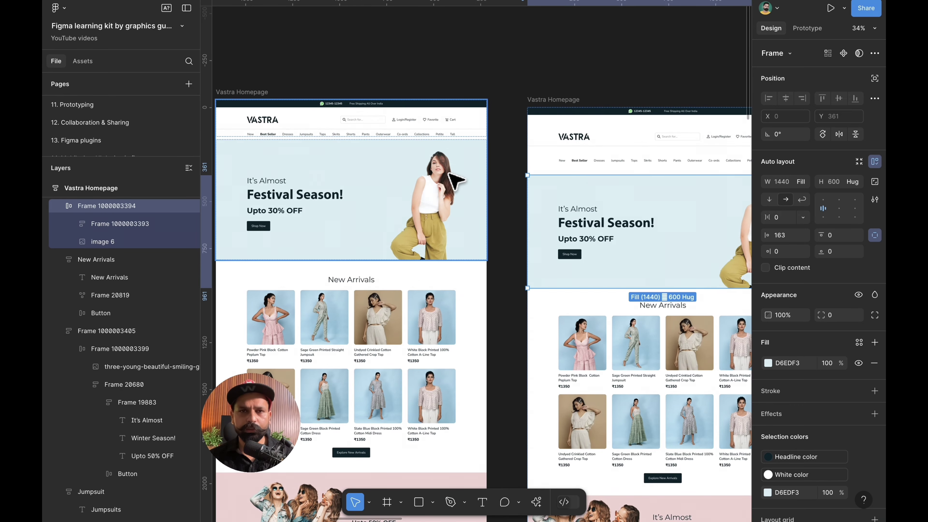
{"action": "scroll", "coordinate": [441, 208], "scroll_direction": "left", "scroll_amount": 2}
{"action": "left_click", "coordinate": [464, 203]}
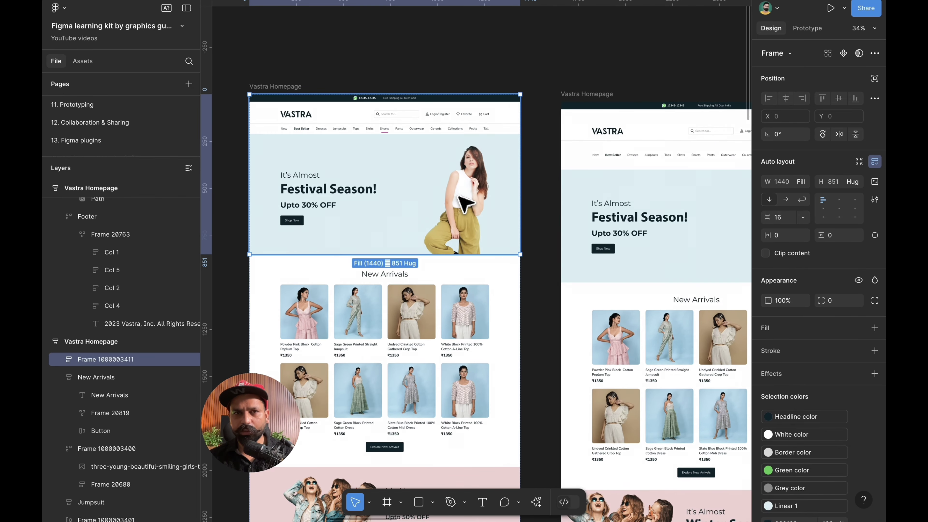
{"action": "double_click", "coordinate": [464, 203]}
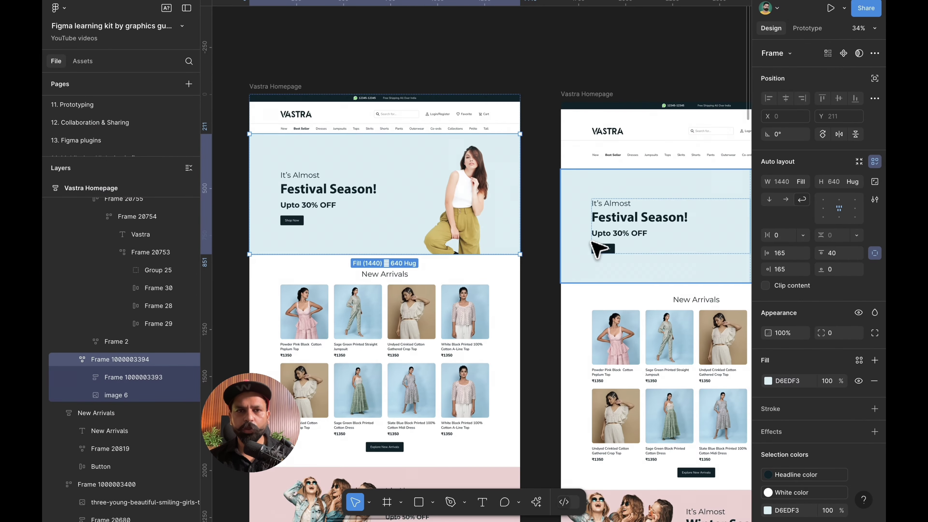
Switch the Festival Season hero's auto layout to wrap in the working homepage, and select the whole homepage frame
{"action": "scroll", "coordinate": [591, 242], "scroll_direction": "right", "scroll_amount": 4}
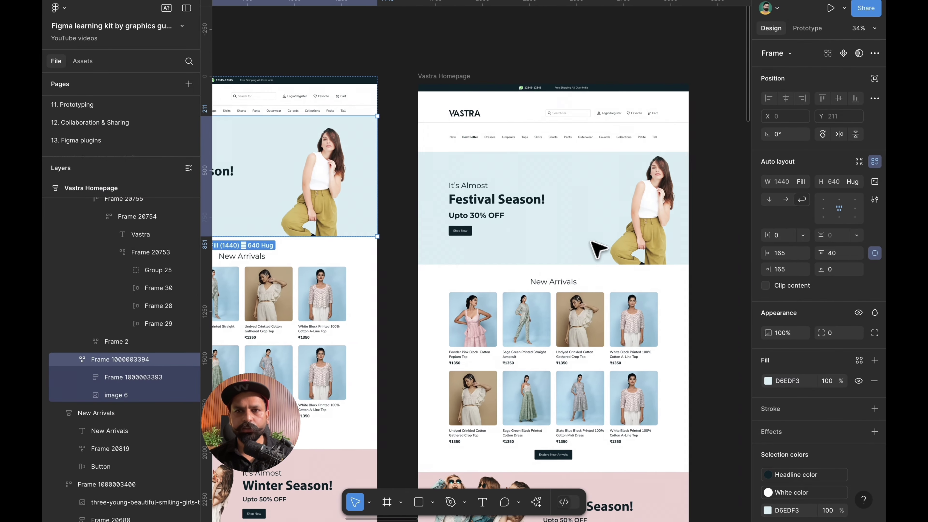
{"action": "left_click", "coordinate": [641, 228]}
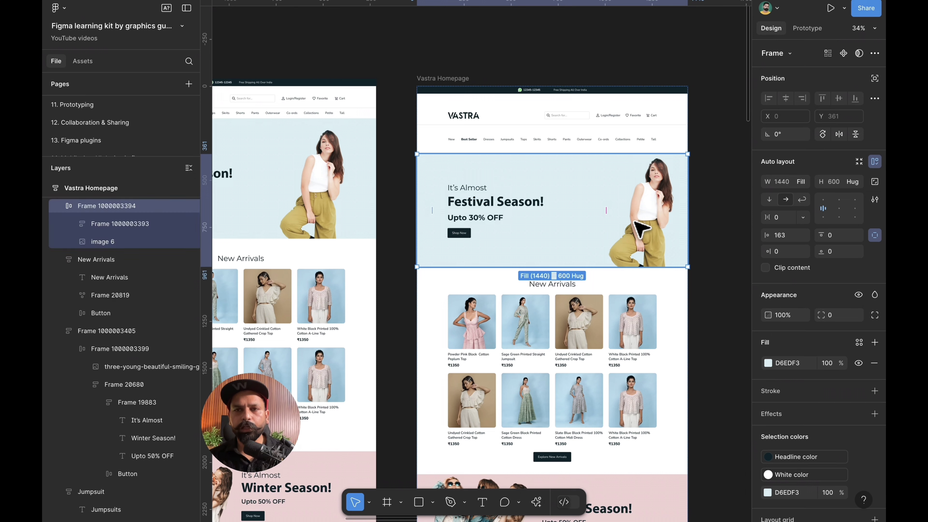
{"action": "left_click", "coordinate": [802, 200]}
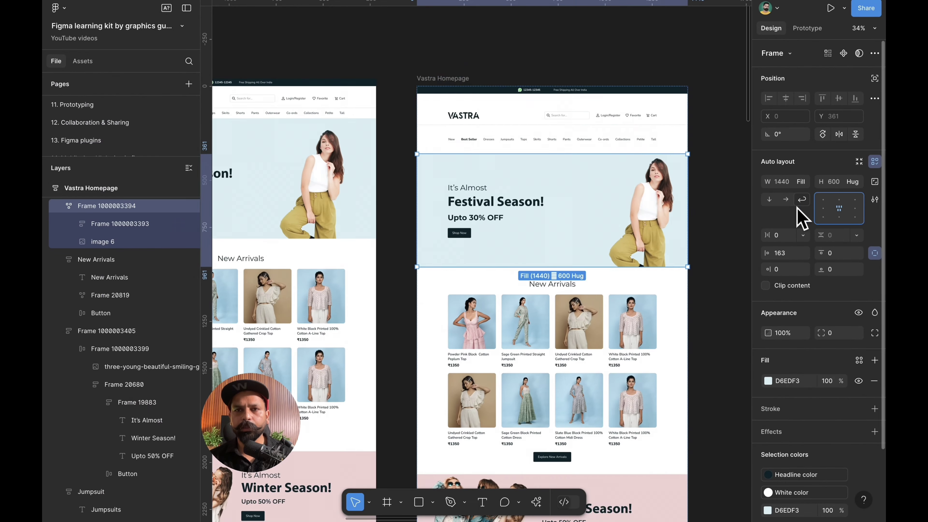
{"action": "left_click", "coordinate": [458, 79]}
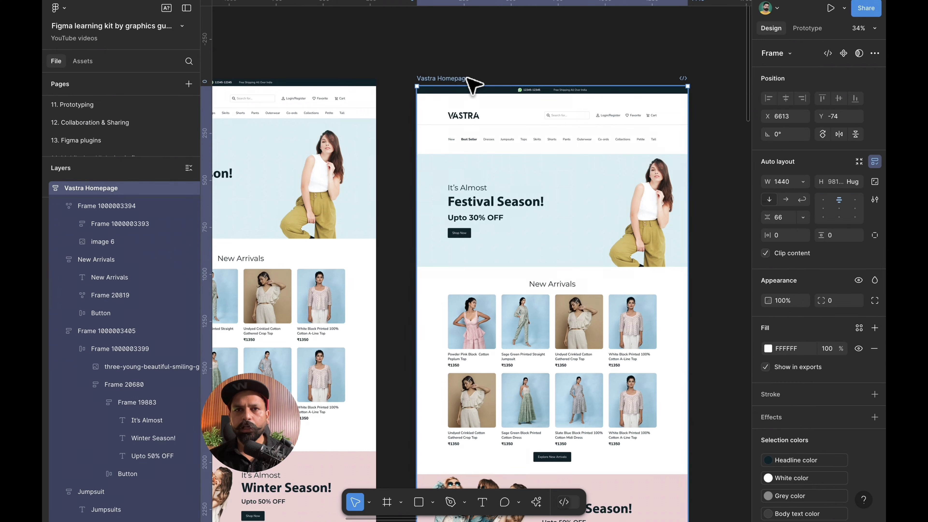
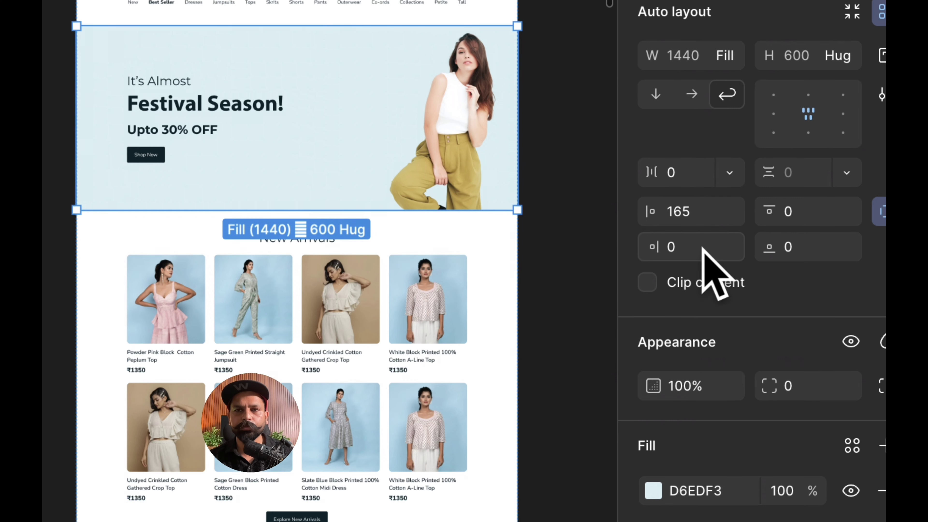
Check the Festival Season hero's horizontal padding, and inspect the hero text block's sizing in the neighbouring Vastra Homepage copy
{"action": "left_click", "coordinate": [692, 217]}
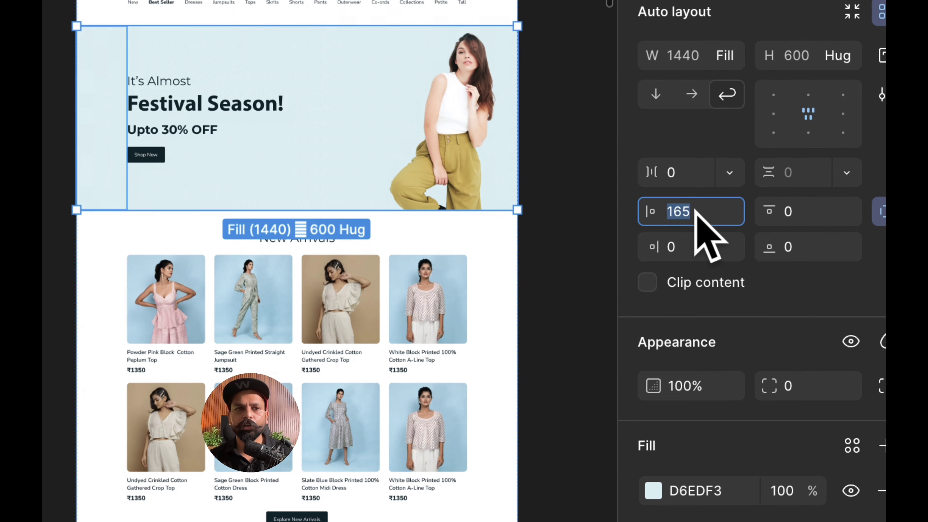
{"action": "left_click", "coordinate": [693, 243]}
{"action": "left_click", "coordinate": [701, 215]}
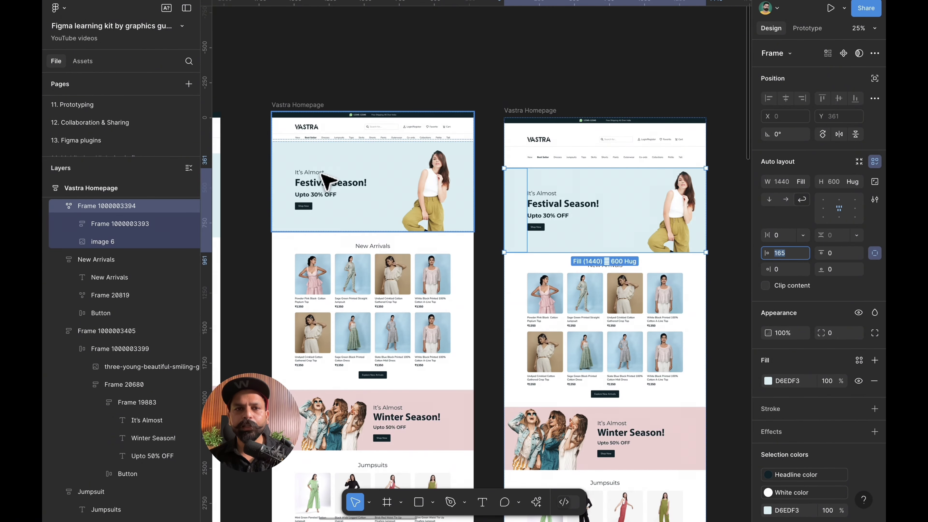
{"action": "double_click", "coordinate": [321, 175]}
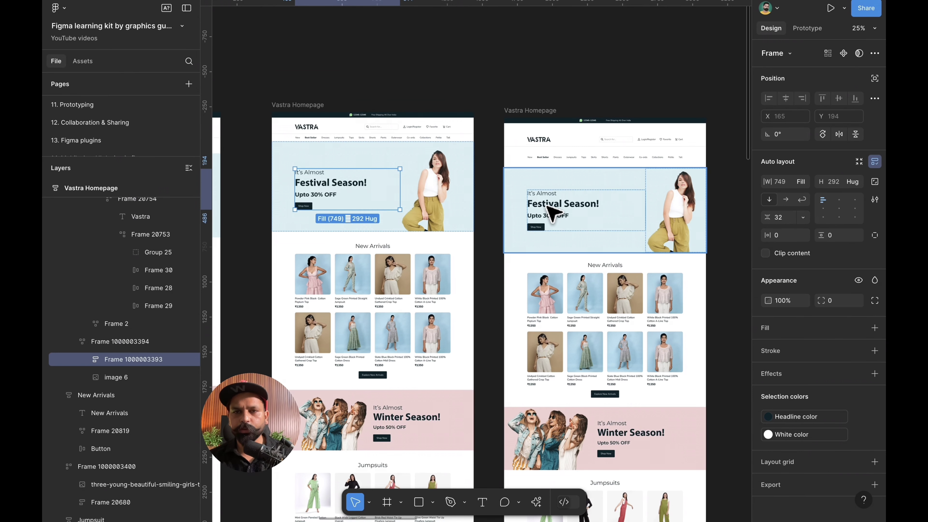
{"action": "key", "text": "alt+l"}
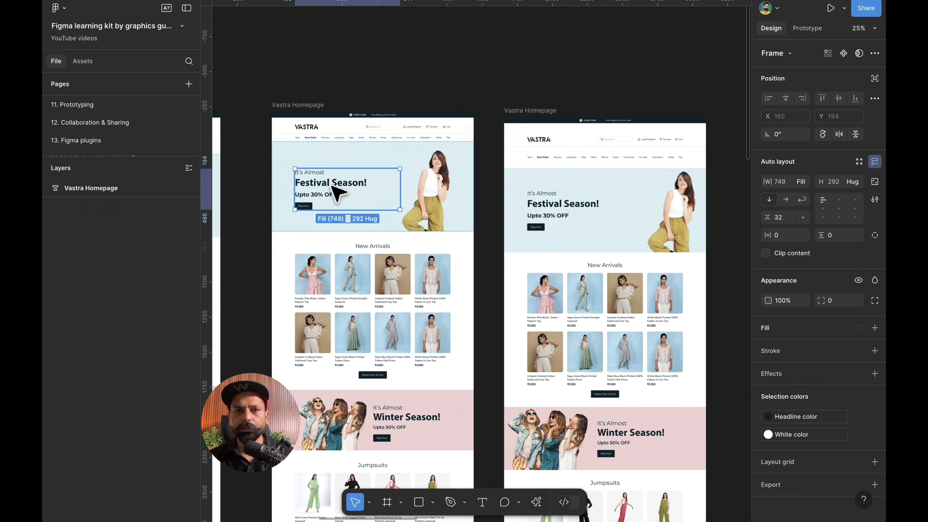
{"action": "left_click", "coordinate": [336, 191]}
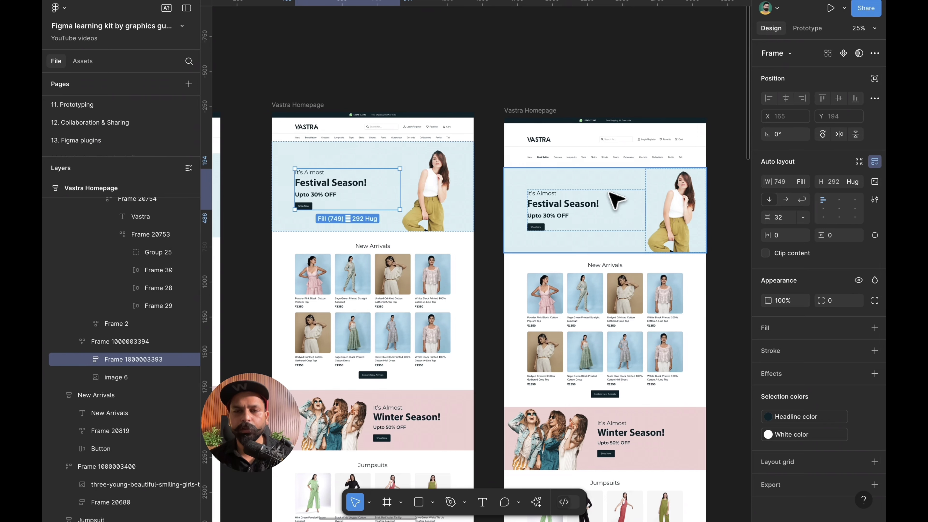
Set the Festival Season hero's text block in the working homepage to fill its container's width
{"action": "left_click", "coordinate": [617, 203]}
{"action": "left_click", "coordinate": [802, 182]}
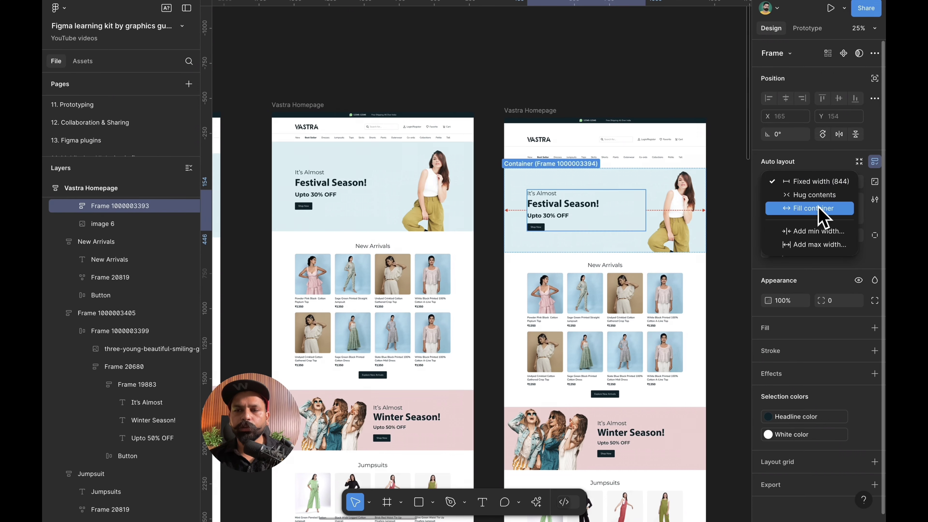
{"action": "left_click", "coordinate": [818, 208]}
{"action": "scroll", "coordinate": [639, 203], "scroll_direction": "right", "scroll_amount": 3}
{"action": "left_click", "coordinate": [661, 199]}
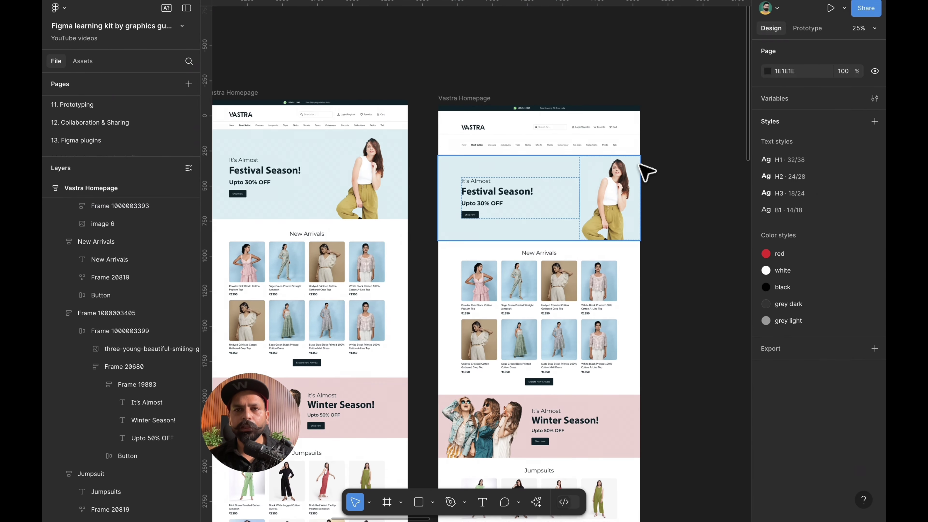
Try narrowing the whole homepage frame to a width of about 620 to test the hero, and undo the resize
{"action": "left_click", "coordinate": [480, 98]}
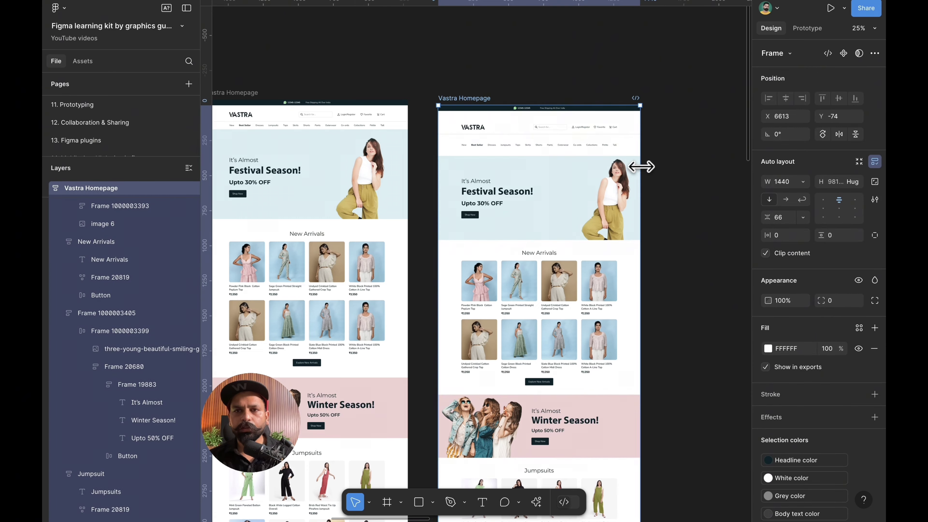
{"action": "left_click_drag", "start_coordinate": [640, 165], "coordinate": [524, 170]}
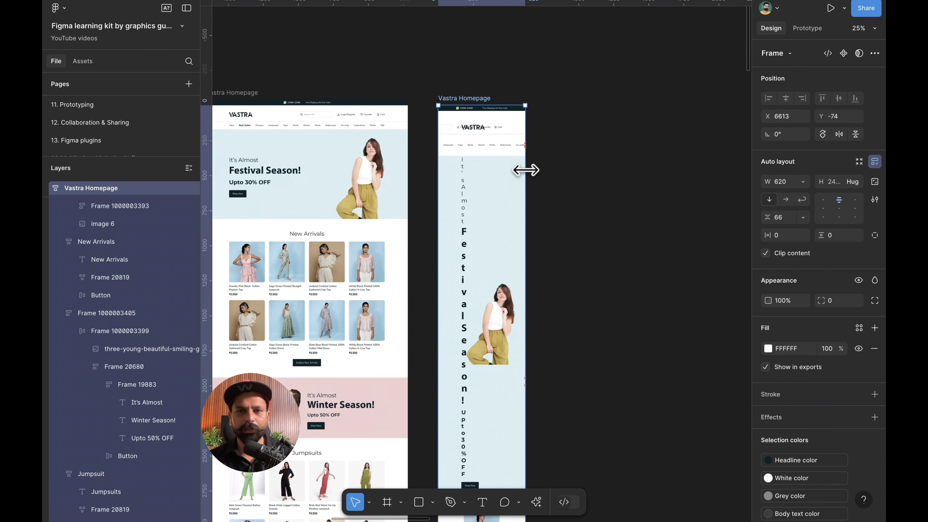
{"action": "mouse_move", "coordinate": [525, 170]}
{"action": "left_mouse_down"}
{"action": "mouse_move", "coordinate": [638, 170]}
{"action": "mouse_move", "coordinate": [538, 177]}
{"action": "left_mouse_up"}
{"action": "key", "text": "ctrl+z"}
{"action": "key", "text": "ctrl+z"}
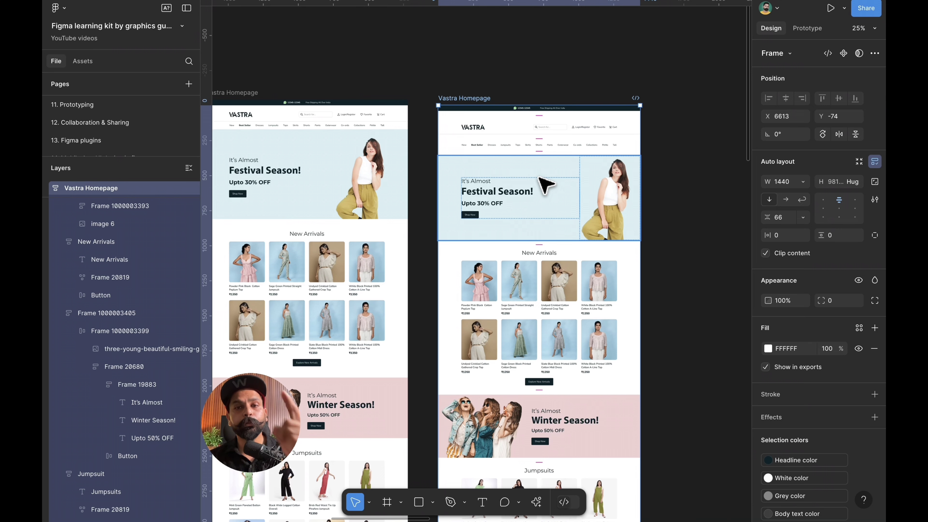
Check the width sizing options of the text block inside the Festival Season hero
{"action": "left_click", "coordinate": [634, 197]}
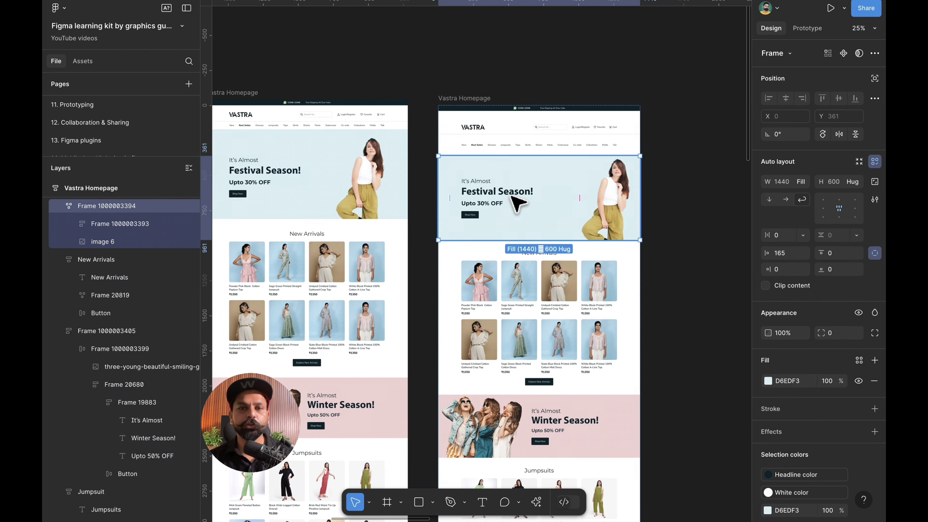
{"action": "scroll", "coordinate": [517, 203], "scroll_direction": "up", "scroll_amount": 5}
{"action": "left_click", "coordinate": [460, 202]}
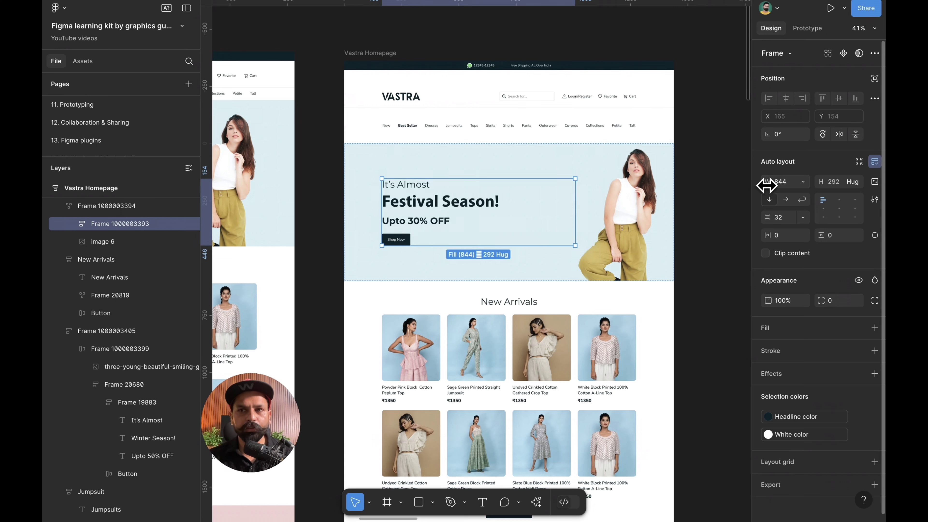
{"action": "left_click", "coordinate": [807, 183]}
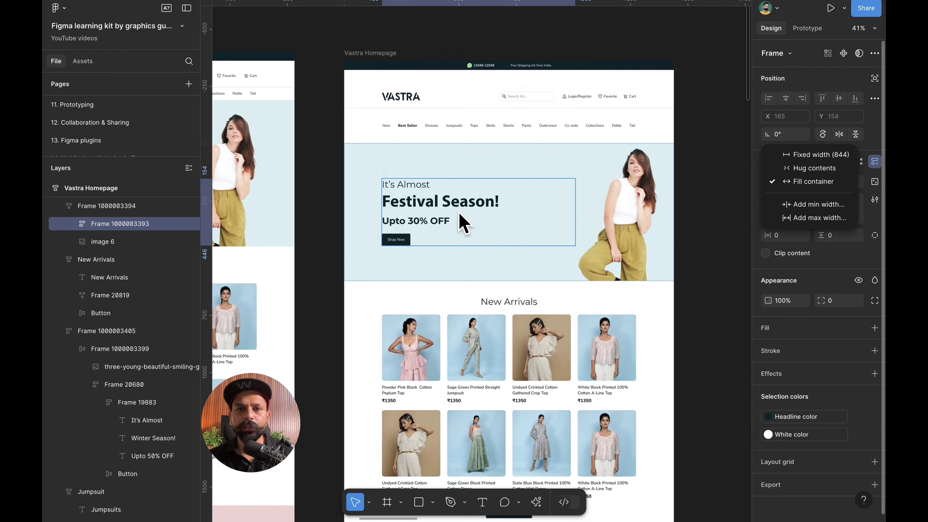
{"action": "left_click", "coordinate": [464, 218]}
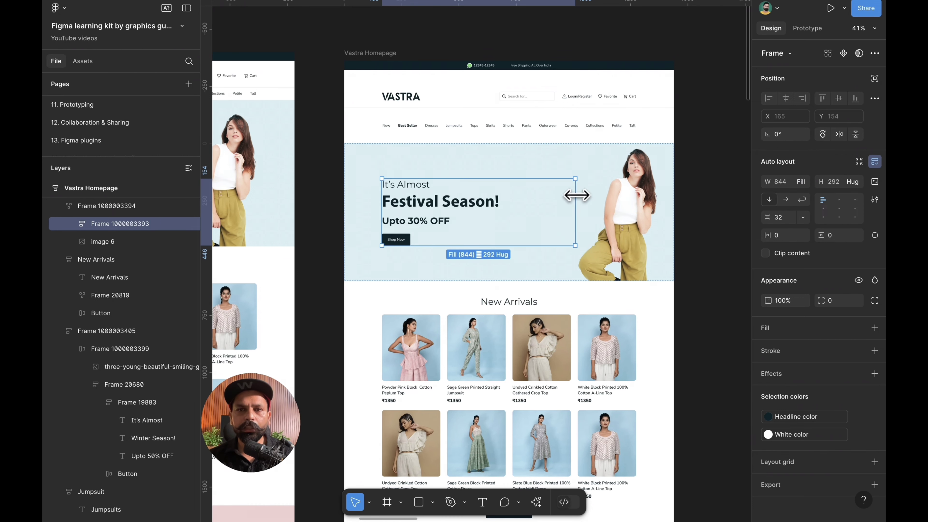
Try narrowing the hero's text block to widths of about 349 and 341 to find a suitable minimum, reverting each resize
{"action": "left_click_drag", "start_coordinate": [576, 193], "coordinate": [461, 198]}
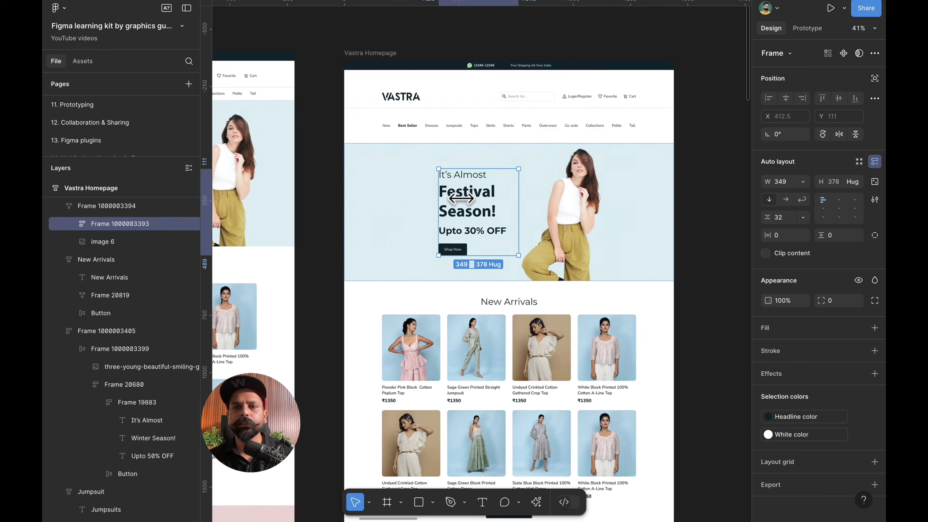
{"action": "key", "text": "ctrl+z"}
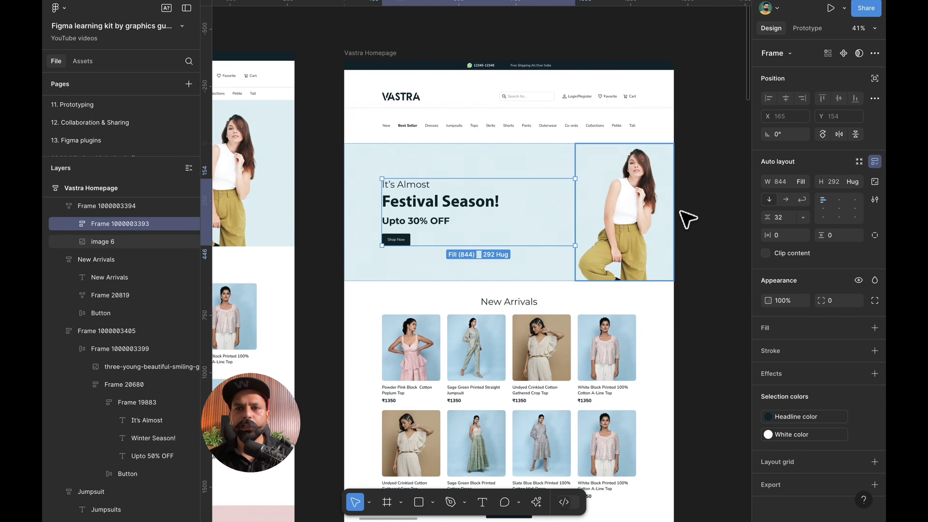
{"action": "left_click", "coordinate": [800, 182]}
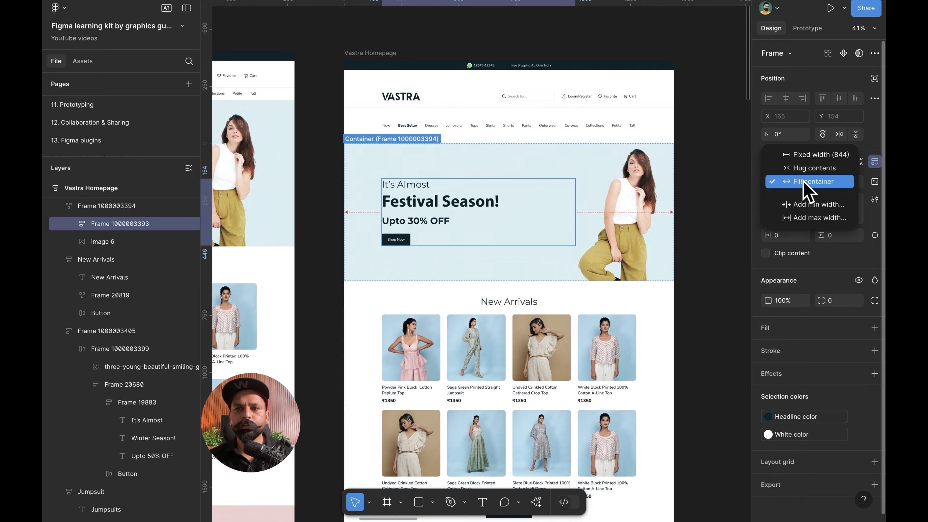
{"action": "key", "text": "Escape"}
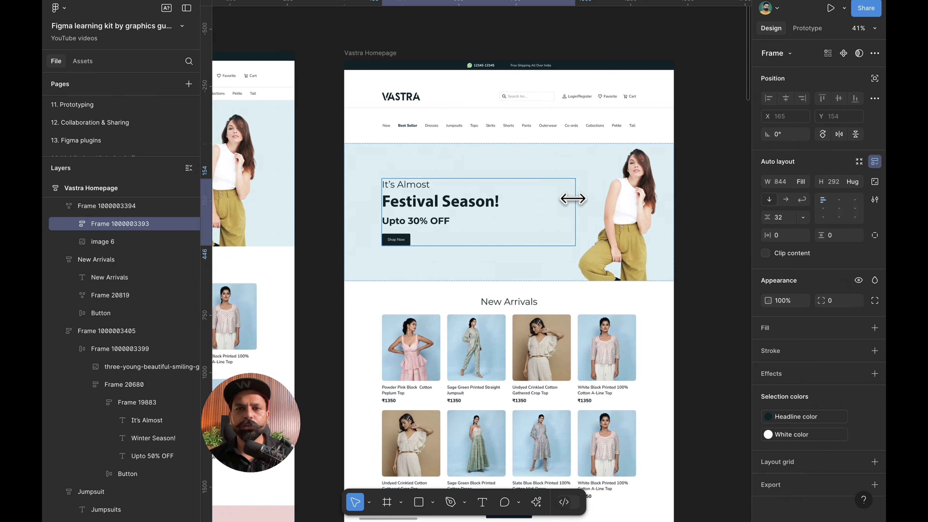
{"action": "left_click_drag", "start_coordinate": [575, 199], "coordinate": [459, 197]}
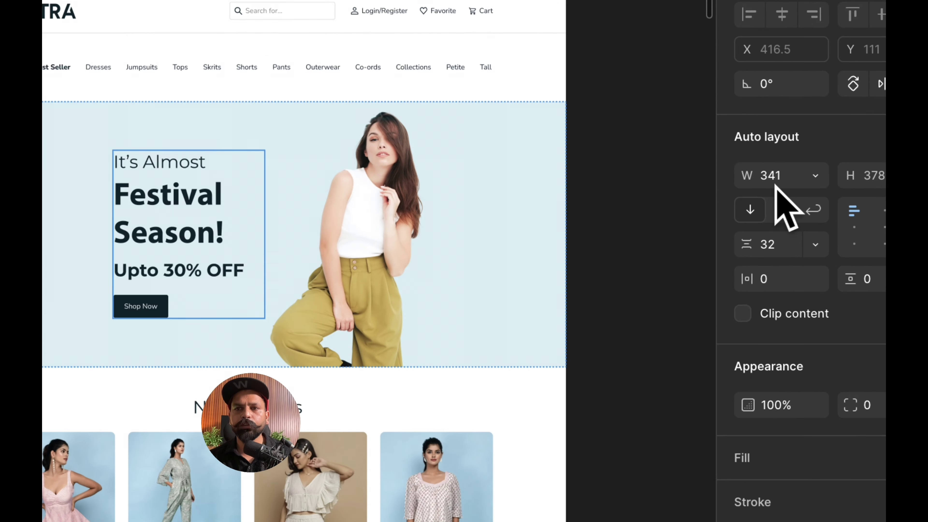
{"action": "left_click_drag", "start_coordinate": [265, 234], "coordinate": [757, 254]}
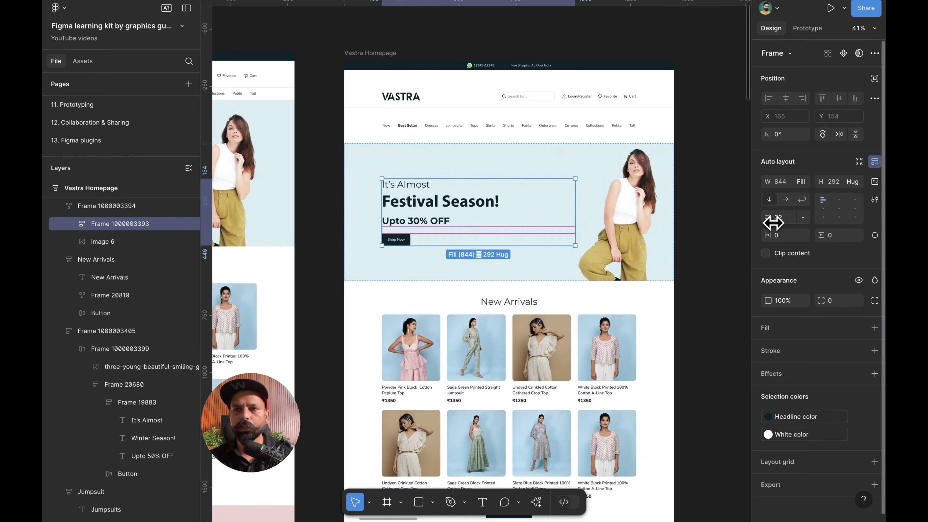
Add a minimum width of 350 to the Festival Season hero's text block
{"action": "left_click", "coordinate": [800, 181]}
{"action": "left_click", "coordinate": [809, 204]}
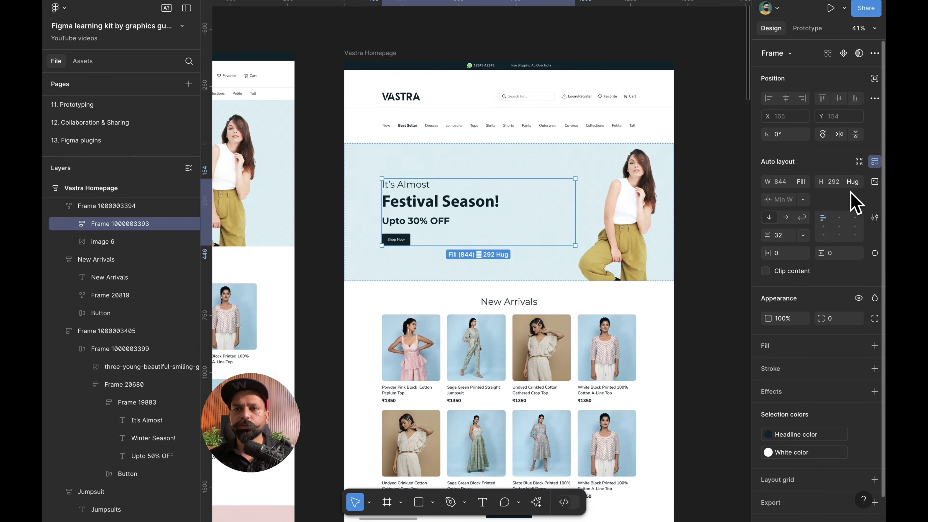
{"action": "type", "text": "350"}
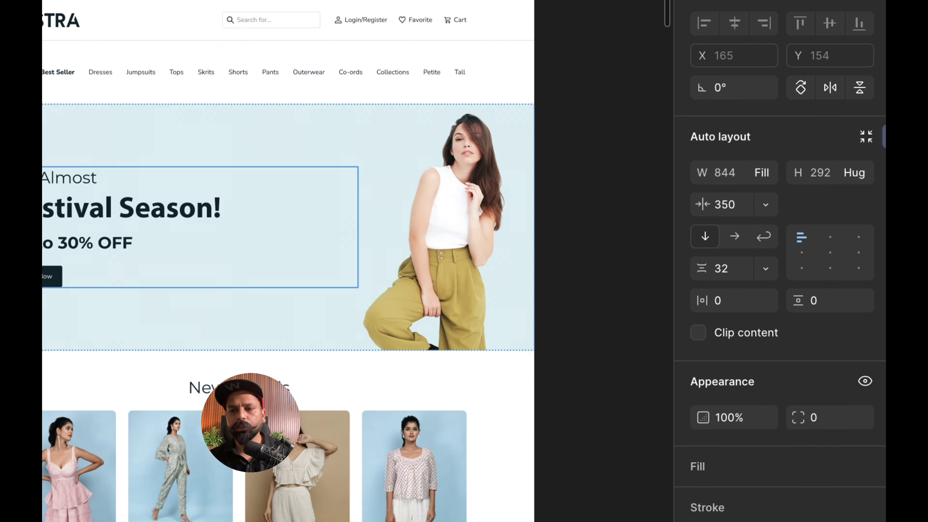
{"action": "key", "text": "Return"}
Test the hero's wrapping by narrowing the homepage frame to a width of about 777, and undo each resize
{"action": "scroll", "coordinate": [366, 167], "scroll_direction": "down", "scroll_amount": 5}
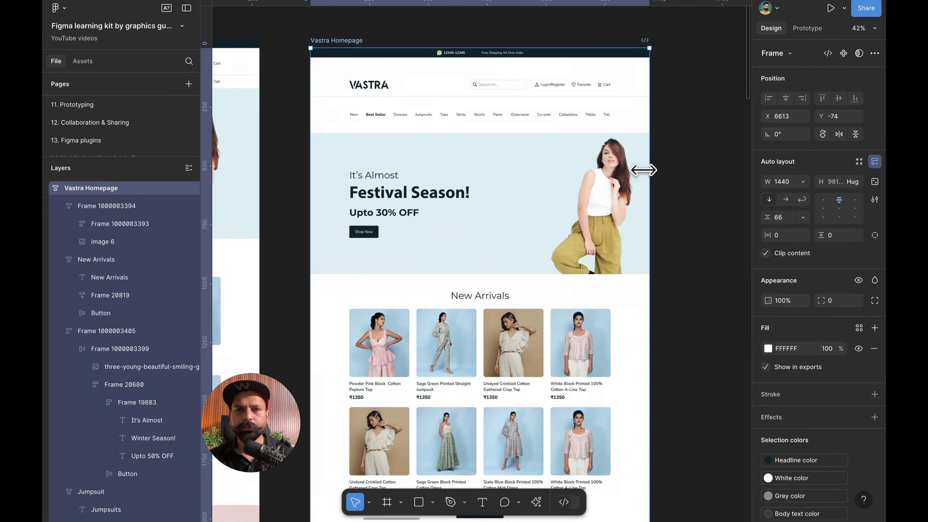
{"action": "left_click_drag", "start_coordinate": [644, 170], "coordinate": [416, 178]}
{"action": "key", "text": "ctrl+z"}
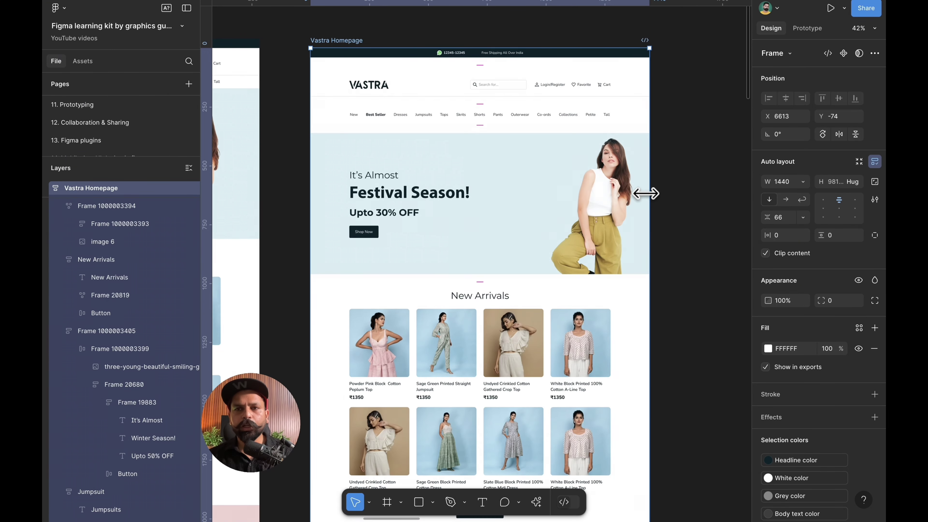
{"action": "left_click_drag", "start_coordinate": [647, 191], "coordinate": [492, 196]}
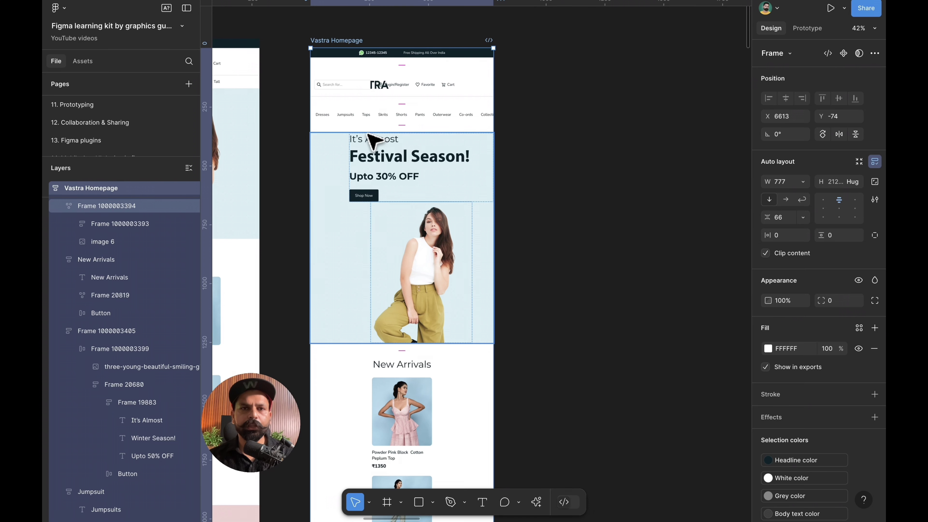
{"action": "key", "text": "ctrl+z"}
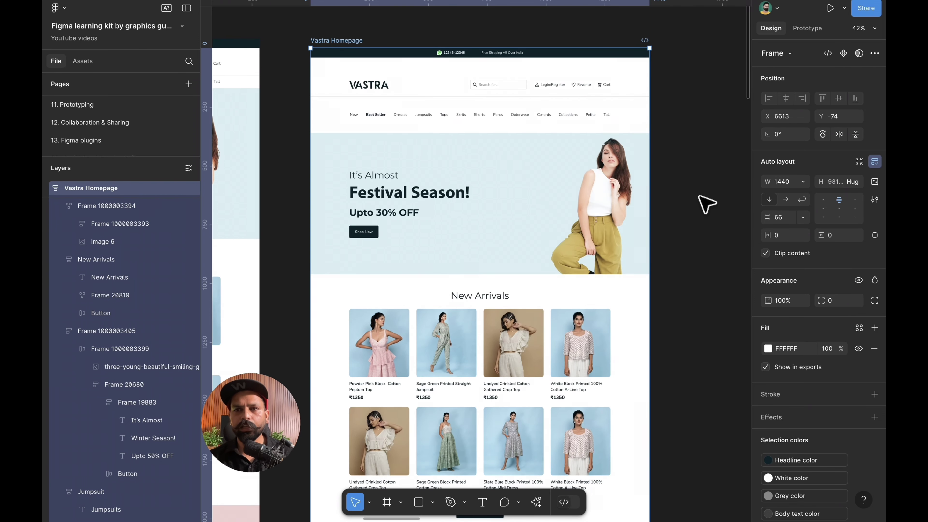
Set the Festival Season hero's top padding to 40
{"action": "scroll", "coordinate": [453, 153], "scroll_direction": "up", "scroll_amount": 2}
{"action": "left_click", "coordinate": [352, 166]}
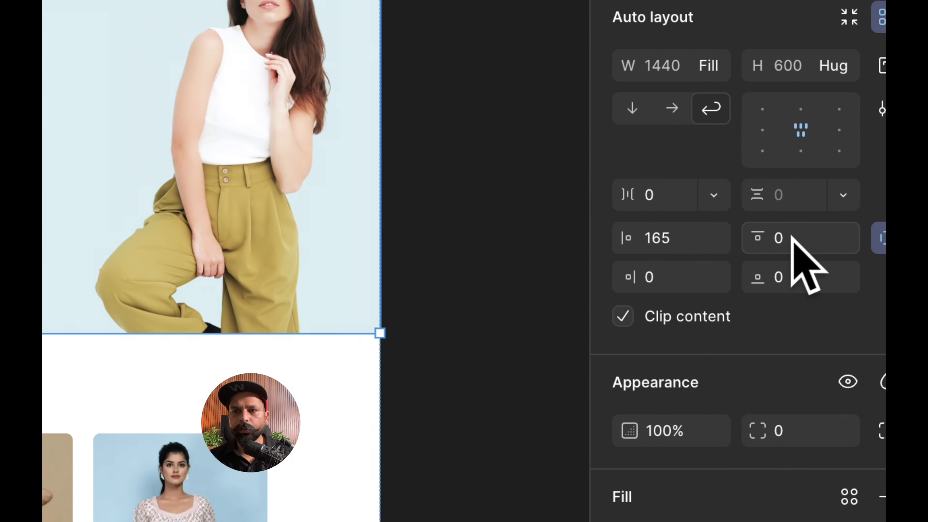
{"action": "left_click", "coordinate": [792, 238]}
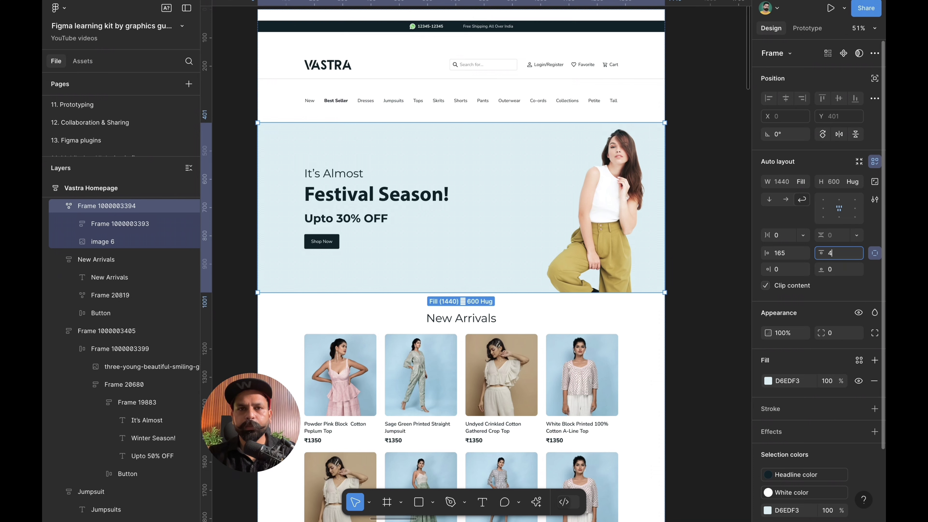
{"action": "key", "text": "Return"}
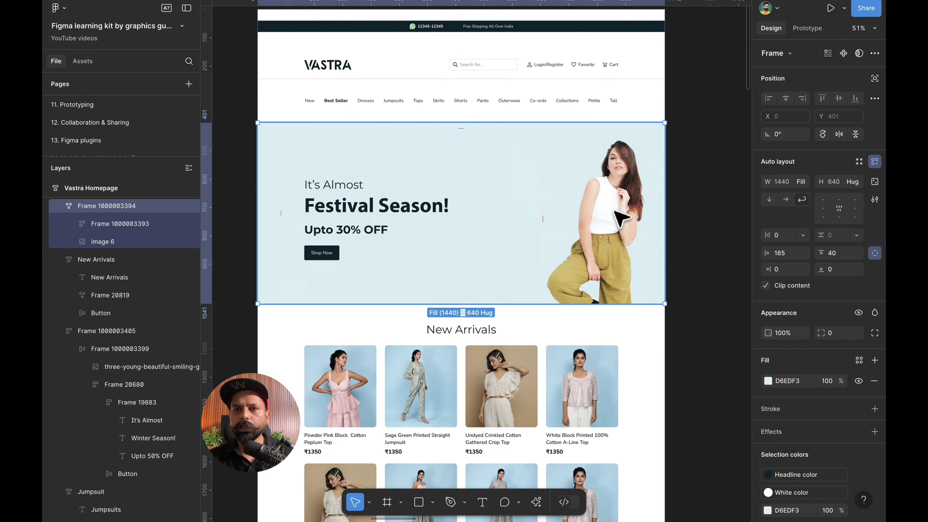
Try narrowing the homepage frame to a width of about 676 to check the hero's top spacing, and revert it
{"action": "left_click", "coordinate": [709, 179]}
{"action": "left_click", "coordinate": [664, 121]}
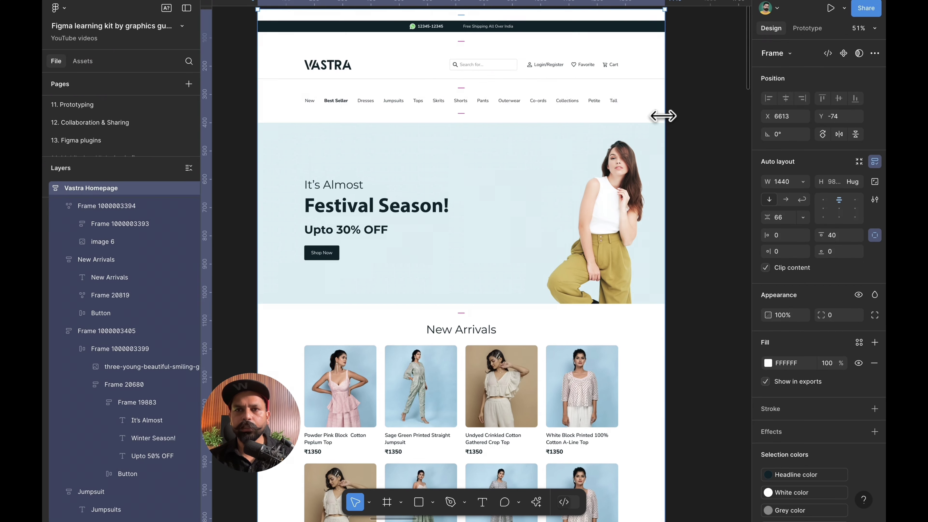
{"action": "left_click_drag", "start_coordinate": [664, 117], "coordinate": [448, 119]}
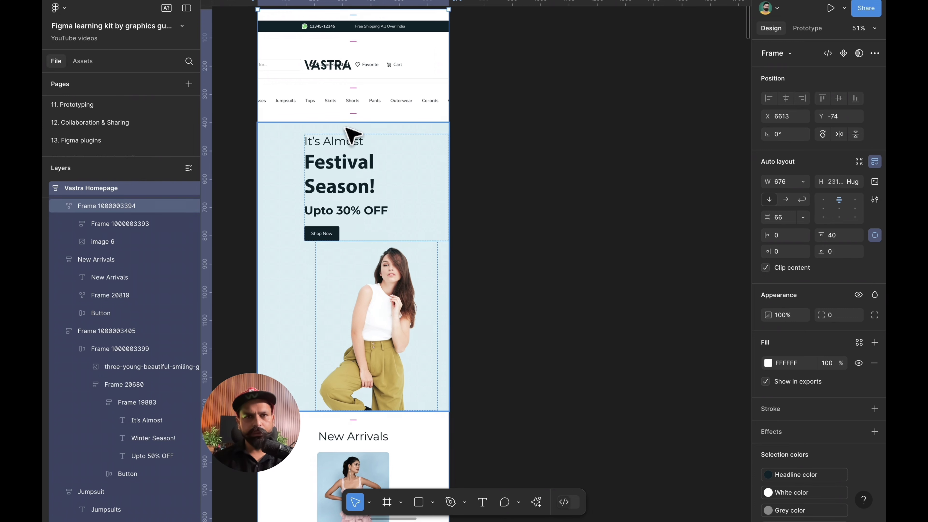
{"action": "key", "text": "ctrl+z"}
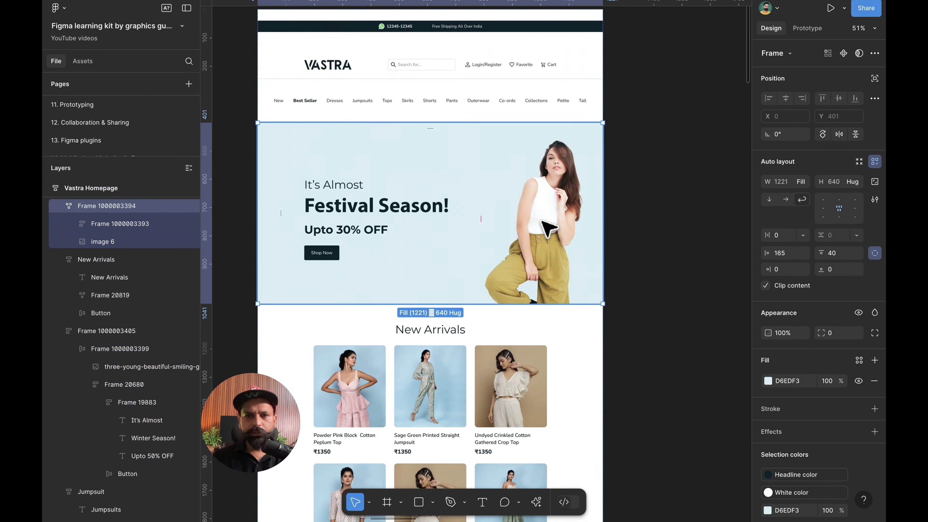
Try a bottom padding of 40 on the Festival Season hero, and undo it
{"action": "type", "text": "40"}
{"action": "key", "text": "Return"}
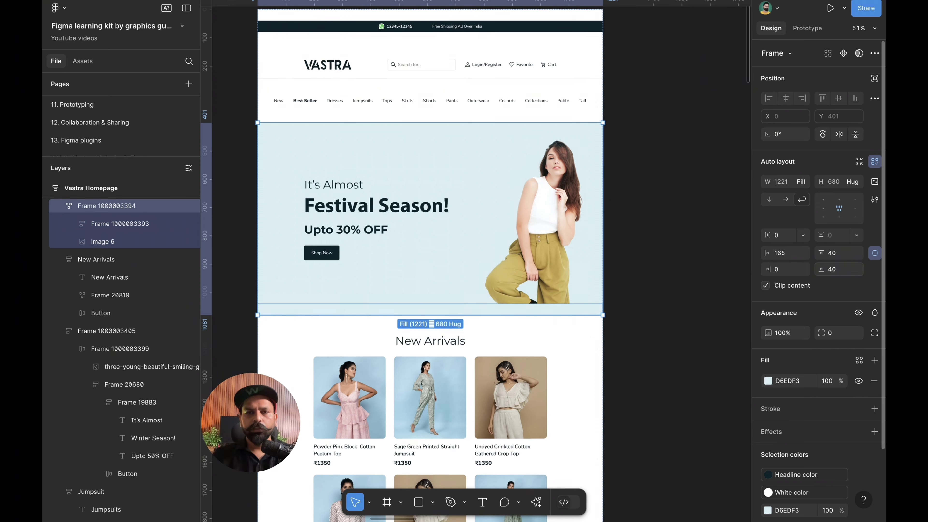
{"action": "key", "text": "ctrl+z"}
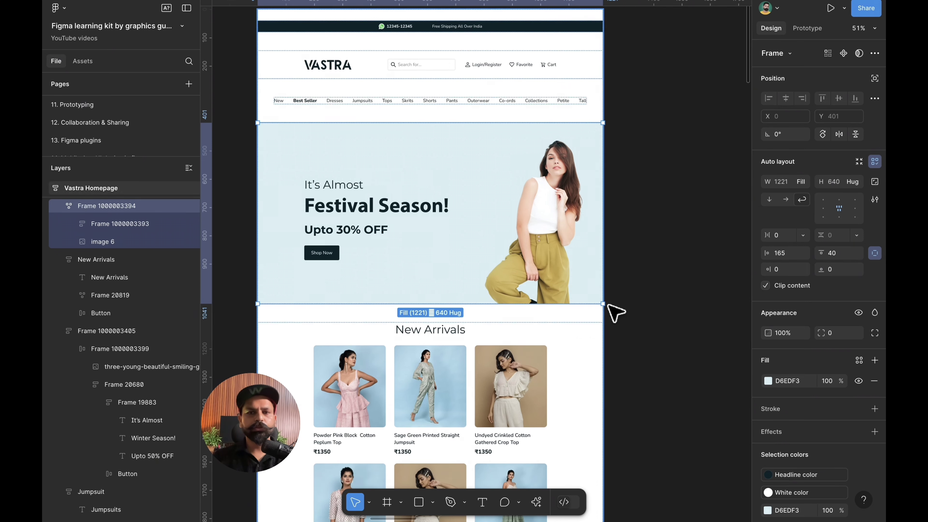
Set the Vastra Homepage frame's width to 1440, and undo a trial narrowing of the frame
{"action": "left_click", "coordinate": [673, 296]}
{"action": "scroll", "coordinate": [511, 204], "scroll_direction": "down", "scroll_amount": 3}
{"action": "left_click", "coordinate": [352, 94]}
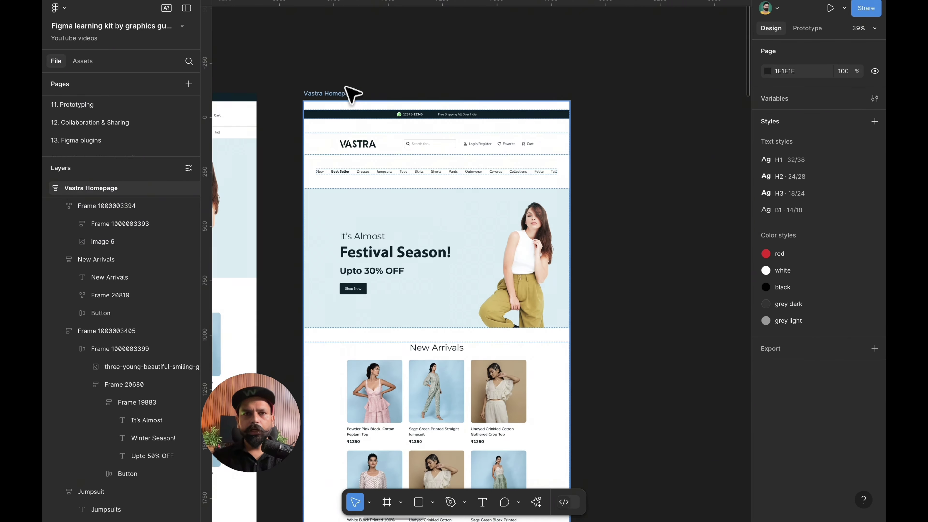
{"action": "left_click", "coordinate": [342, 96]}
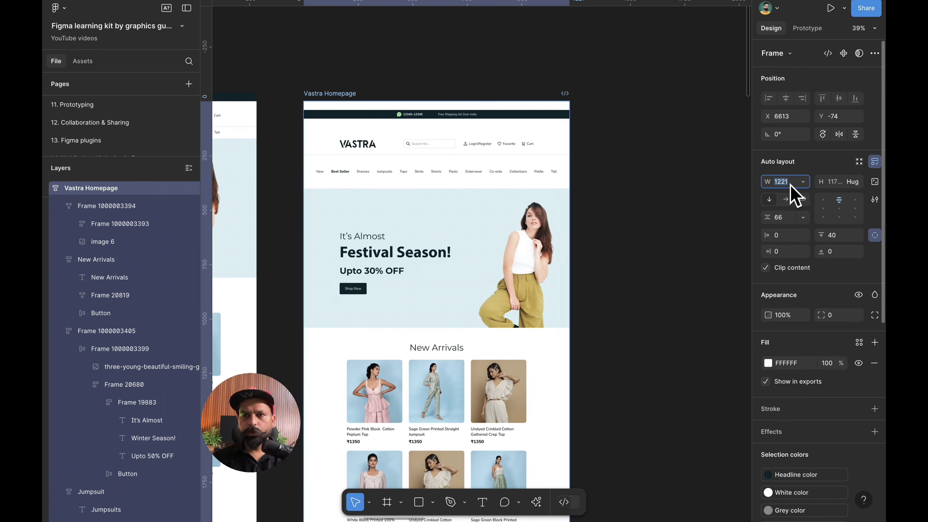
{"action": "left_click_drag", "start_coordinate": [569, 174], "coordinate": [494, 183]}
{"action": "key", "text": "ctrl+z"}
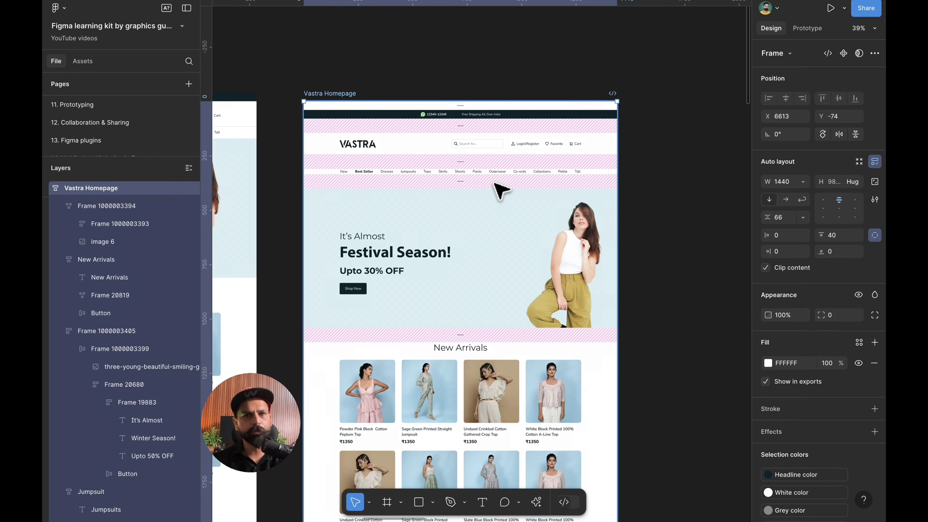
Test the Winter Season banner's behaviour by narrowing the homepage frame to a width of about 921, and undo the resize
{"action": "scroll", "coordinate": [497, 190], "scroll_direction": "down", "scroll_amount": 10}
{"action": "left_click", "coordinate": [585, 266]}
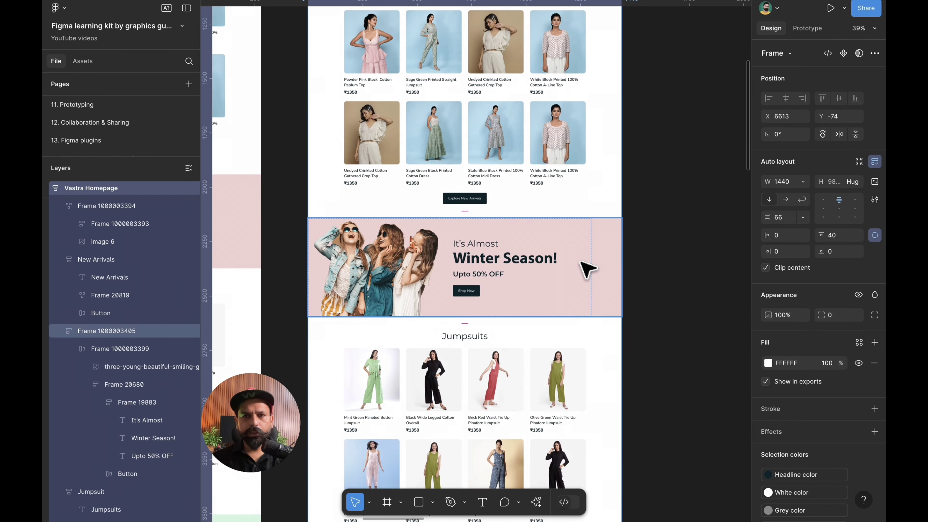
{"action": "scroll", "coordinate": [583, 265], "scroll_direction": "up", "scroll_amount": 4}
{"action": "scroll", "coordinate": [663, 224], "scroll_direction": "left", "scroll_amount": 3}
{"action": "scroll", "coordinate": [663, 224], "scroll_direction": "up", "scroll_amount": 1}
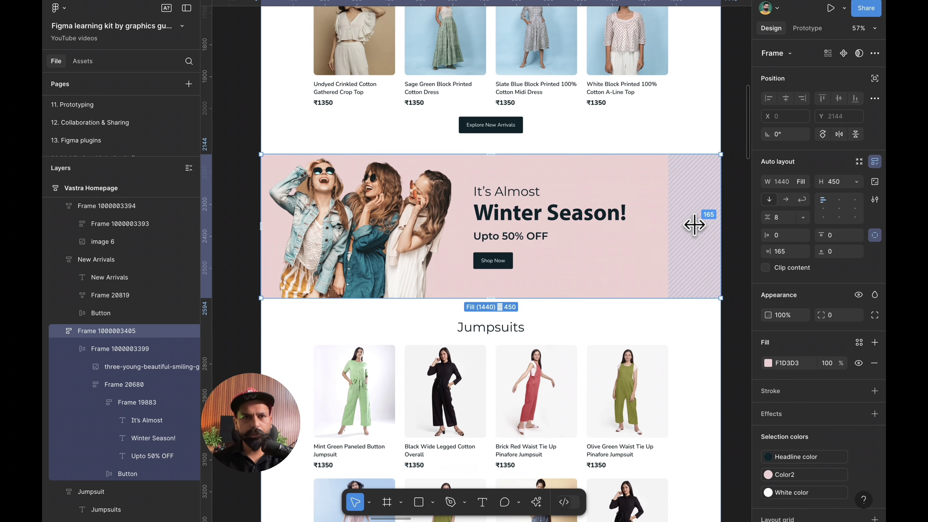
{"action": "scroll", "coordinate": [548, 193], "scroll_direction": "down", "scroll_amount": 5}
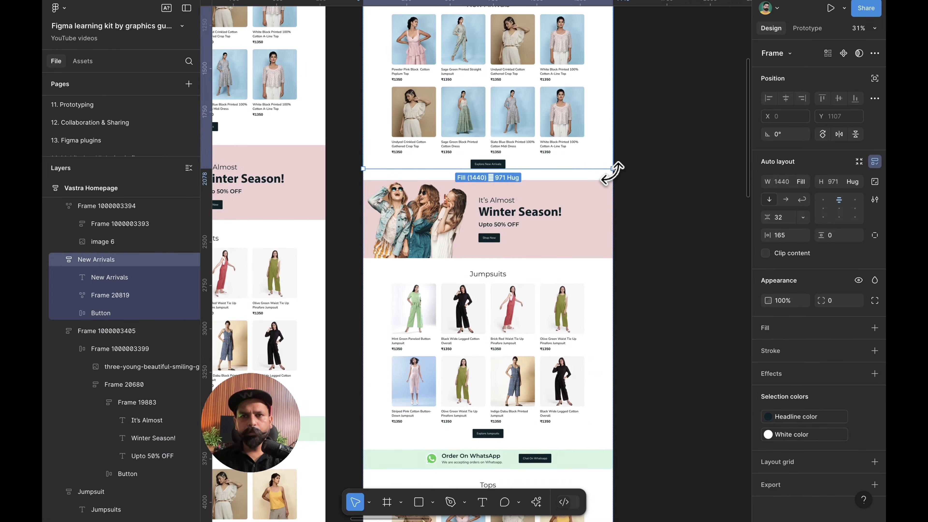
{"action": "left_click", "coordinate": [636, 243]}
{"action": "left_click", "coordinate": [613, 228]}
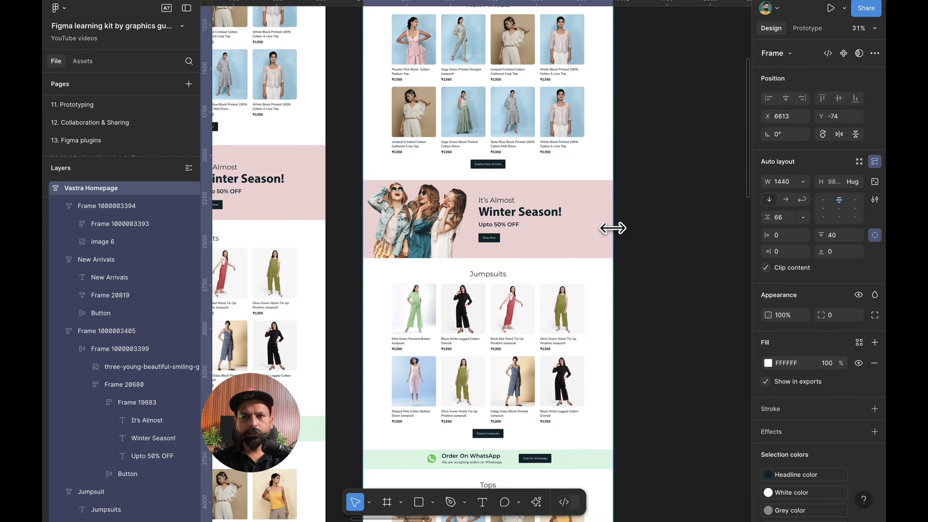
{"action": "left_click_drag", "start_coordinate": [613, 228], "coordinate": [521, 226]}
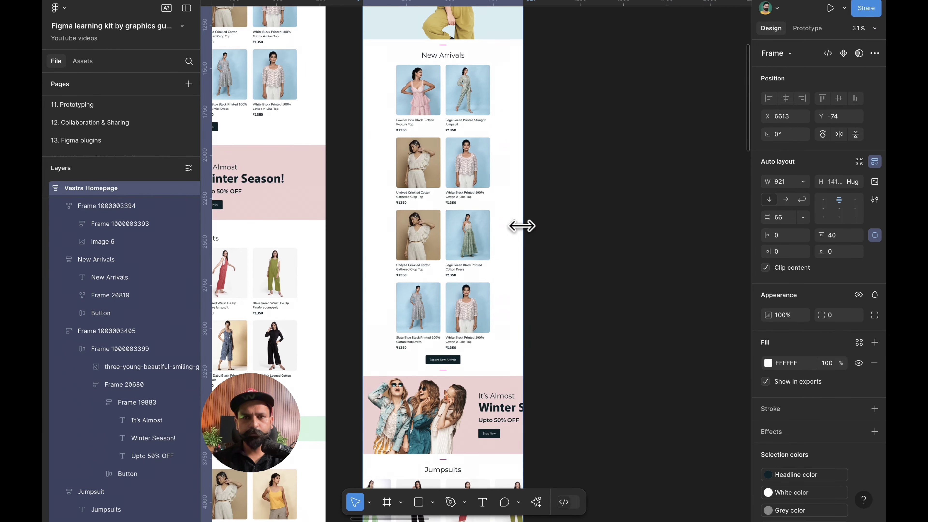
{"action": "key", "text": "ctrl+z"}
Compare the auto layout settings and layer structure of the finished homepage's Winter Season banner with those of the banner being reworked
{"action": "scroll", "coordinate": [511, 220], "scroll_direction": "left", "scroll_amount": 5}
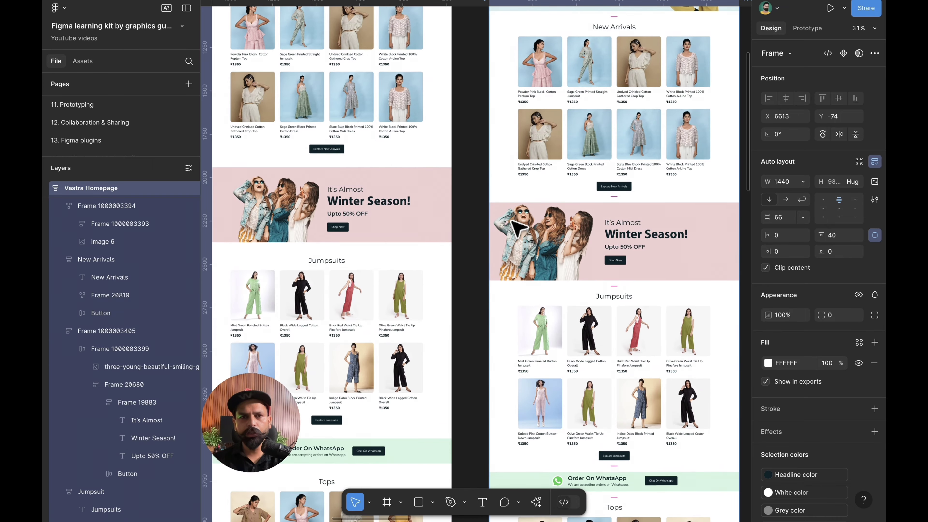
{"action": "left_click", "coordinate": [330, 216]}
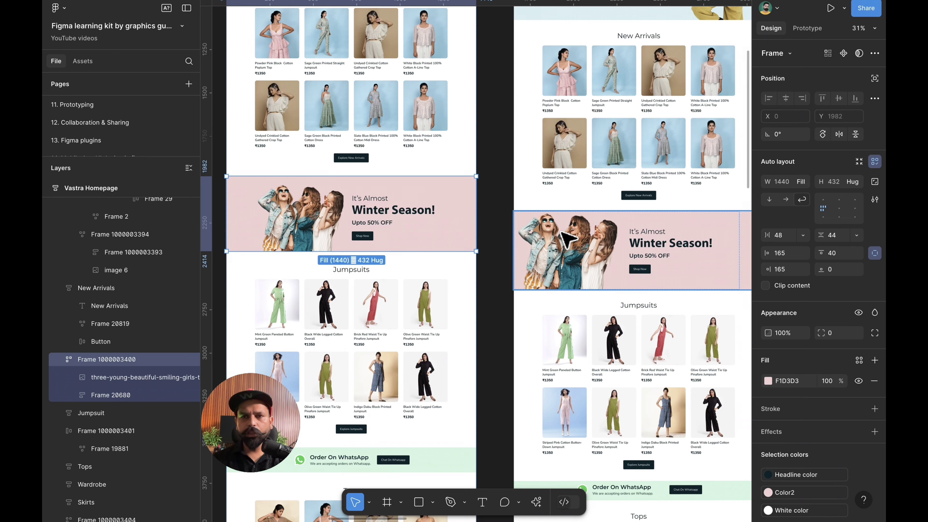
{"action": "scroll", "coordinate": [380, 201], "scroll_direction": "right", "scroll_amount": 2}
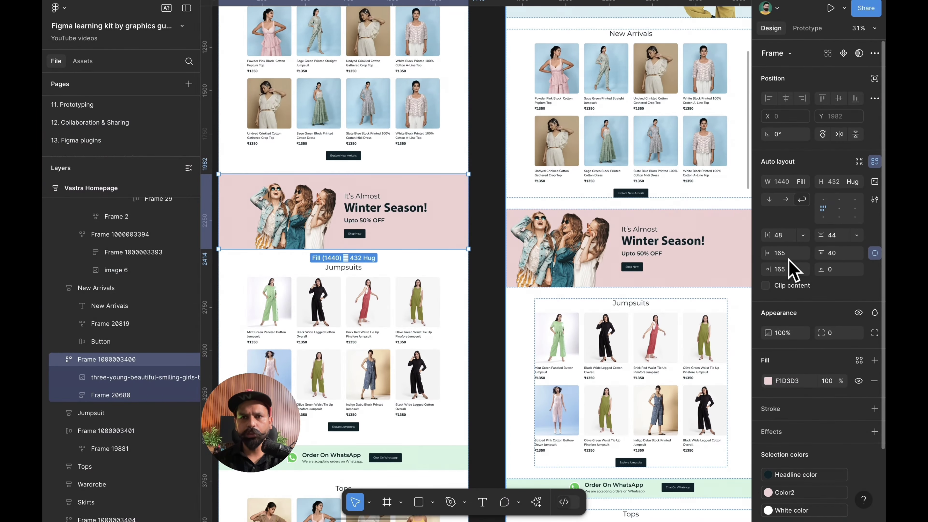
{"action": "left_click", "coordinate": [540, 234]}
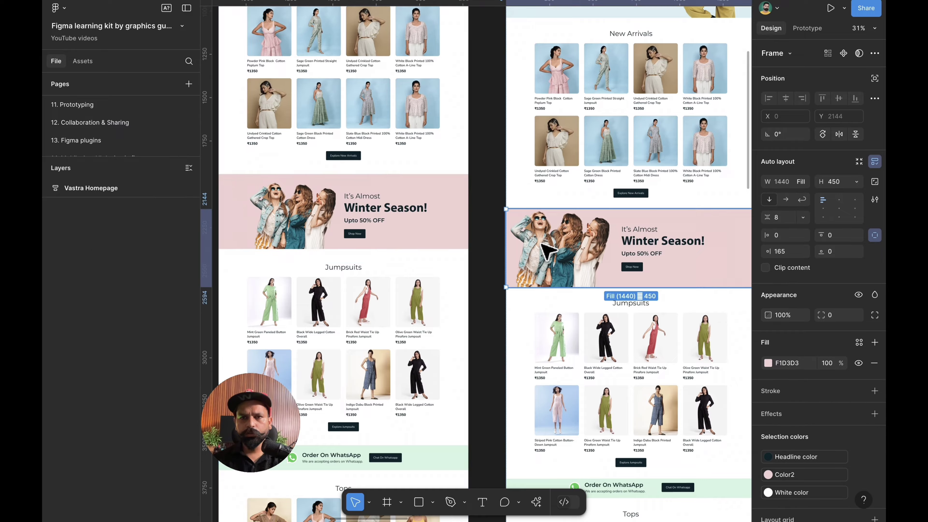
{"action": "scroll", "coordinate": [548, 249], "scroll_direction": "right", "scroll_amount": 5}
{"action": "double_click", "coordinate": [519, 229]}
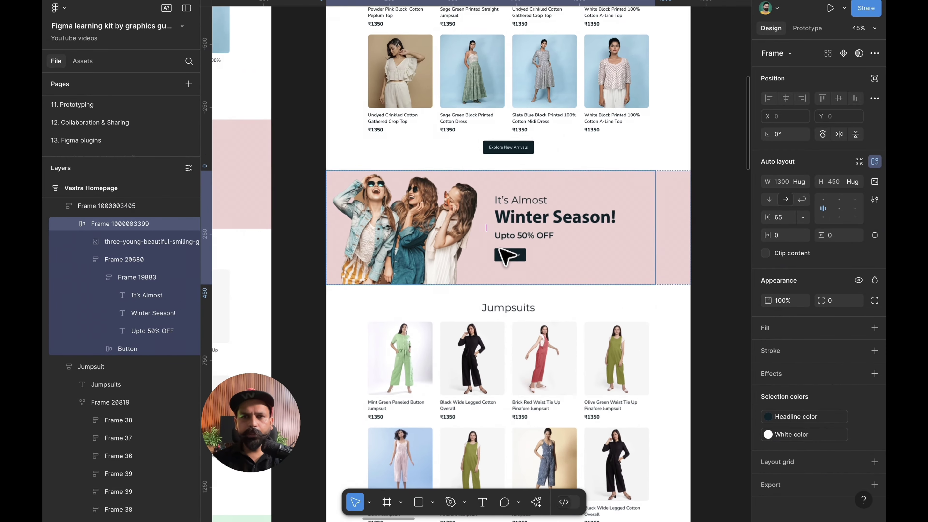
{"action": "scroll", "coordinate": [690, 232], "scroll_direction": "left", "scroll_amount": 6}
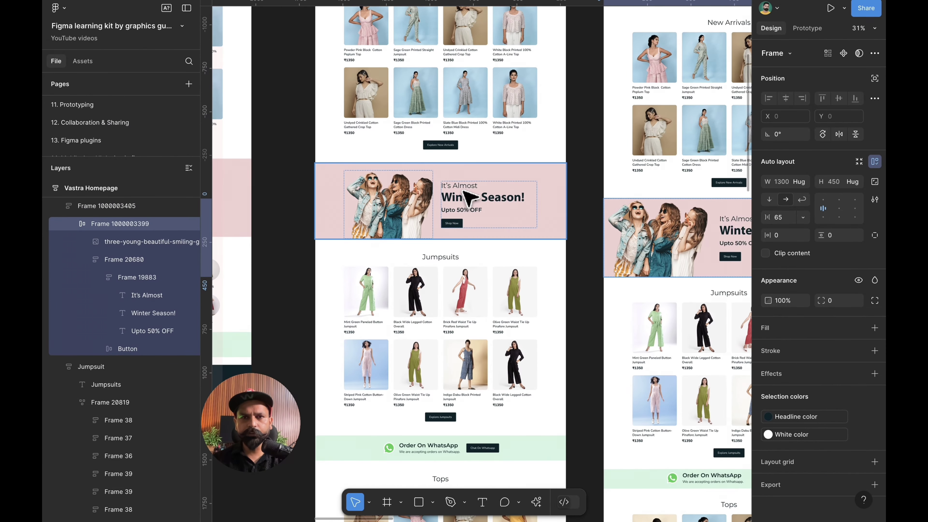
{"action": "left_click", "coordinate": [472, 179]}
{"action": "scroll", "coordinate": [471, 179], "scroll_direction": "right", "scroll_amount": 2}
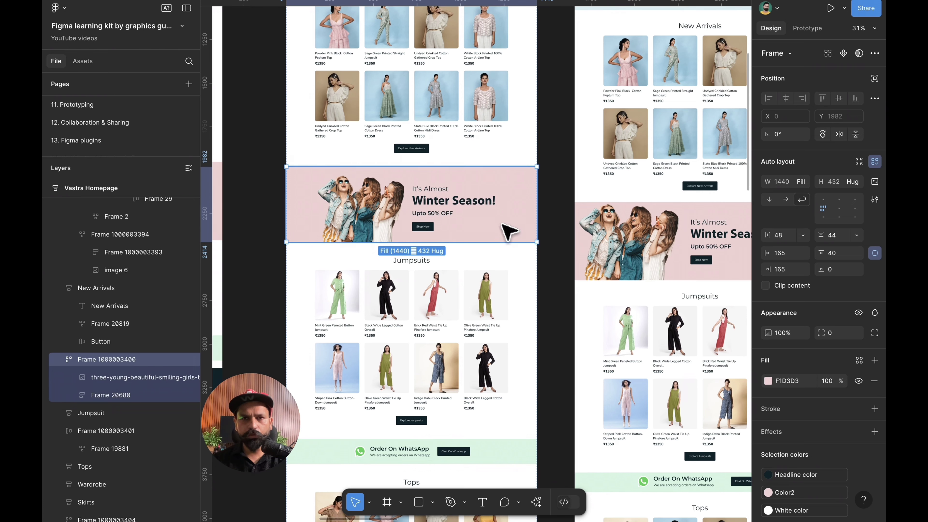
{"action": "left_click", "coordinate": [384, 212]}
{"action": "scroll", "coordinate": [408, 211], "scroll_direction": "right", "scroll_amount": 5}
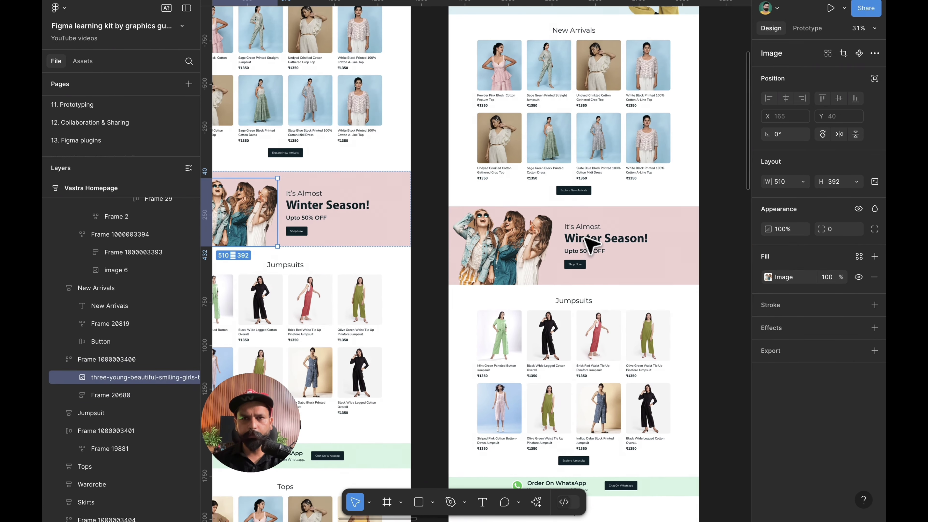
{"action": "left_click", "coordinate": [599, 247]}
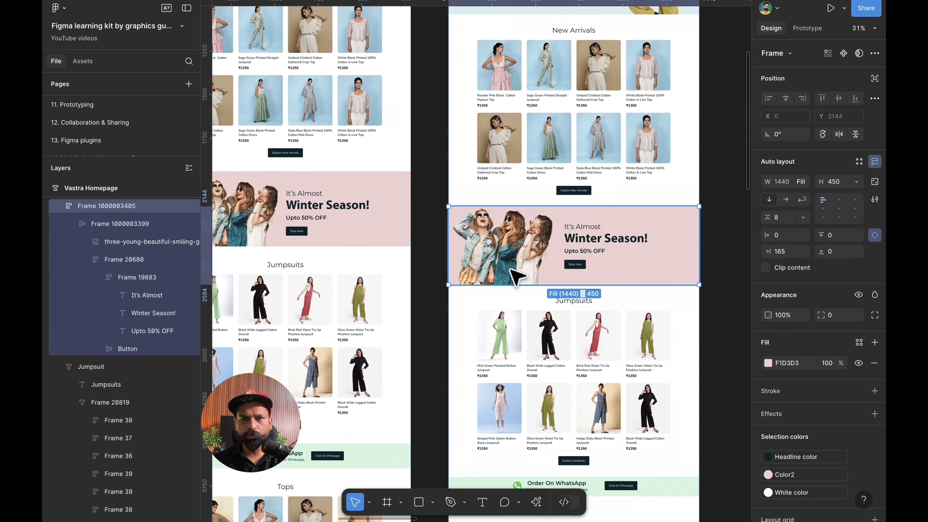
Ungroup the inner frame of the Winter Season banner so the image and text block sit directly in the banner
{"action": "double_click", "coordinate": [594, 249]}
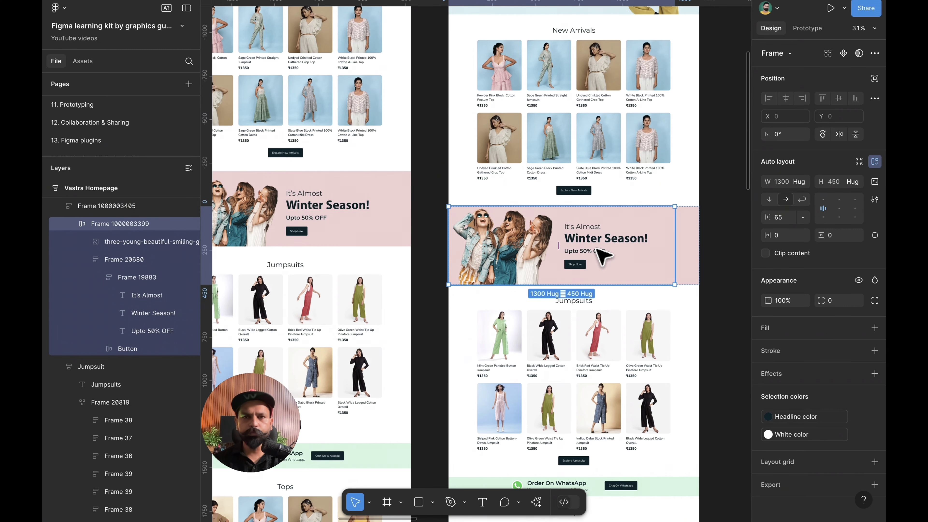
{"action": "scroll", "coordinate": [599, 252], "scroll_direction": "right", "scroll_amount": 2}
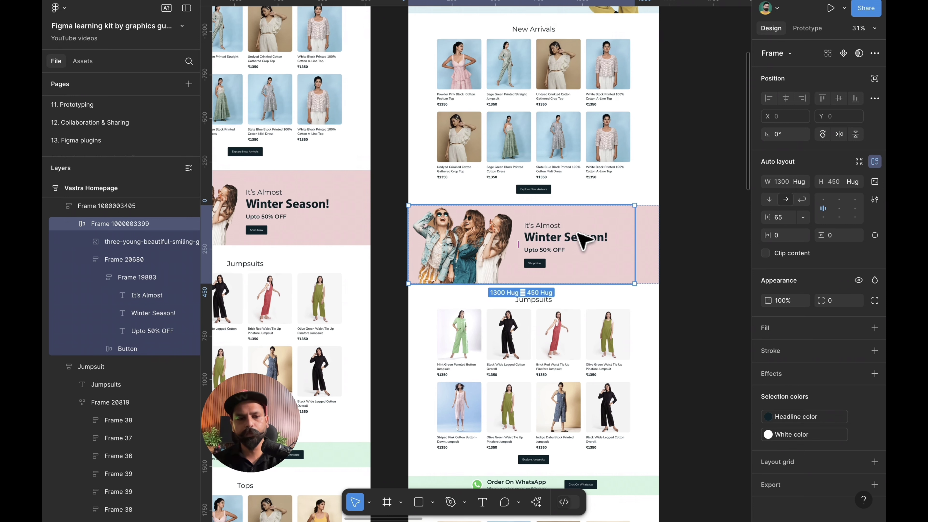
{"action": "key", "text": "ctrl+shift+g"}
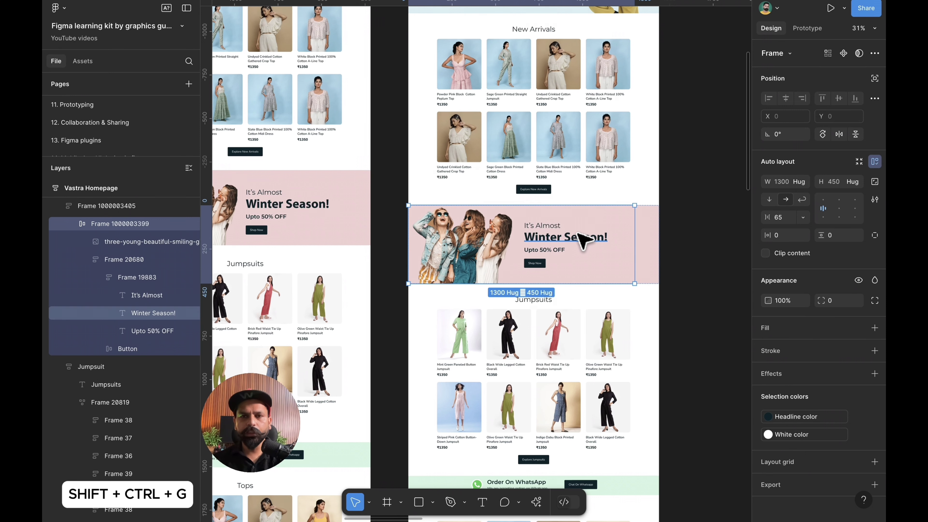
{"action": "key", "text": "ctrl+shift+g"}
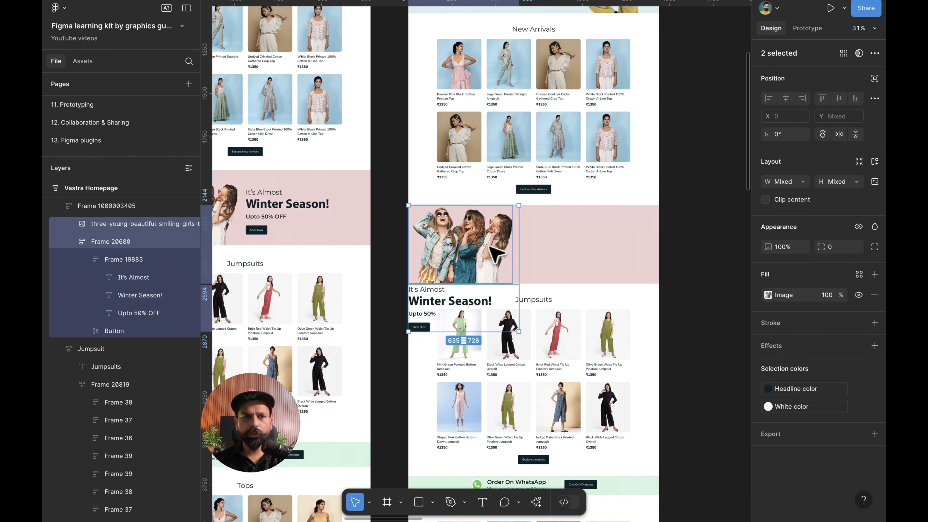
Set the Winter Season banner's auto layout to horizontal flow with its contents aligned left and vertically centered
{"action": "left_click", "coordinate": [585, 249]}
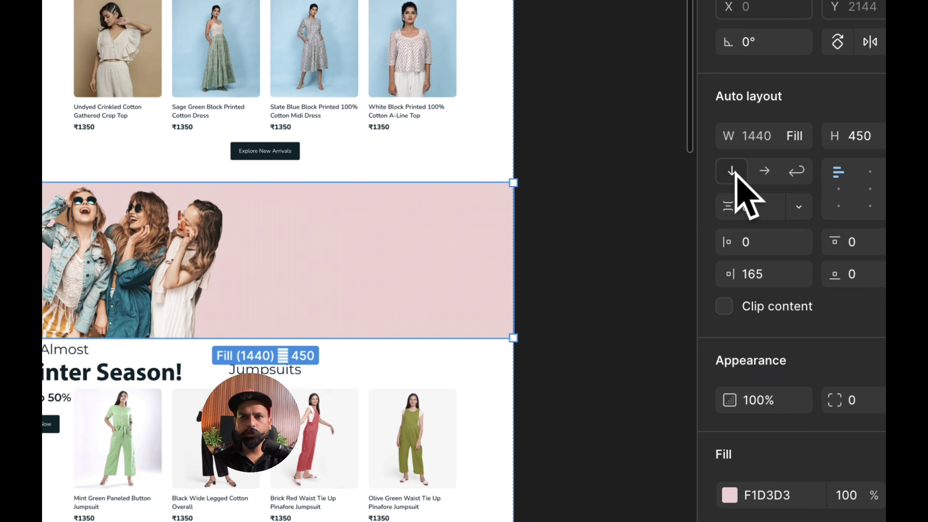
{"action": "left_click", "coordinate": [764, 171]}
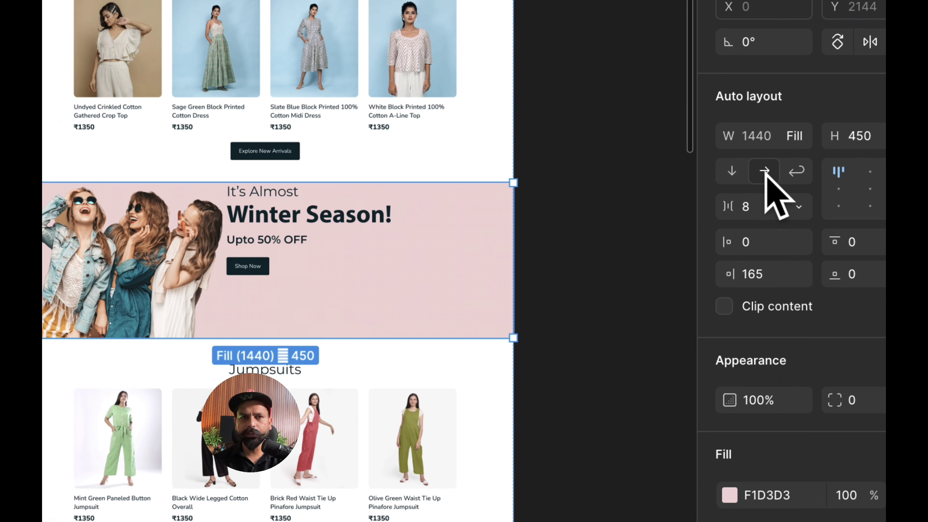
{"action": "left_click", "coordinate": [838, 189]}
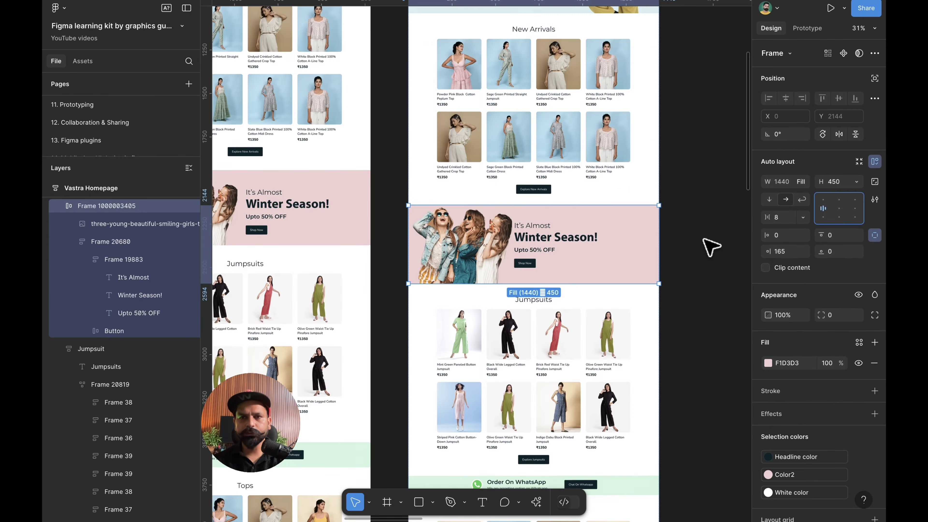
{"action": "left_click", "coordinate": [621, 266]}
{"action": "left_click", "coordinate": [418, 270]}
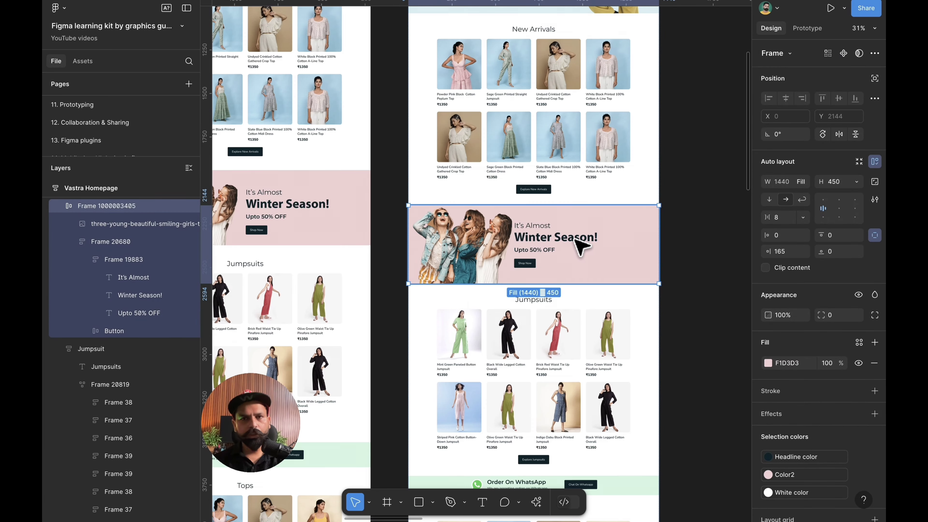
Switch the Winter Season banner's auto layout to Wrap and set the gap between image and text to 40
{"action": "scroll", "coordinate": [461, 234], "scroll_direction": "left", "scroll_amount": 5}
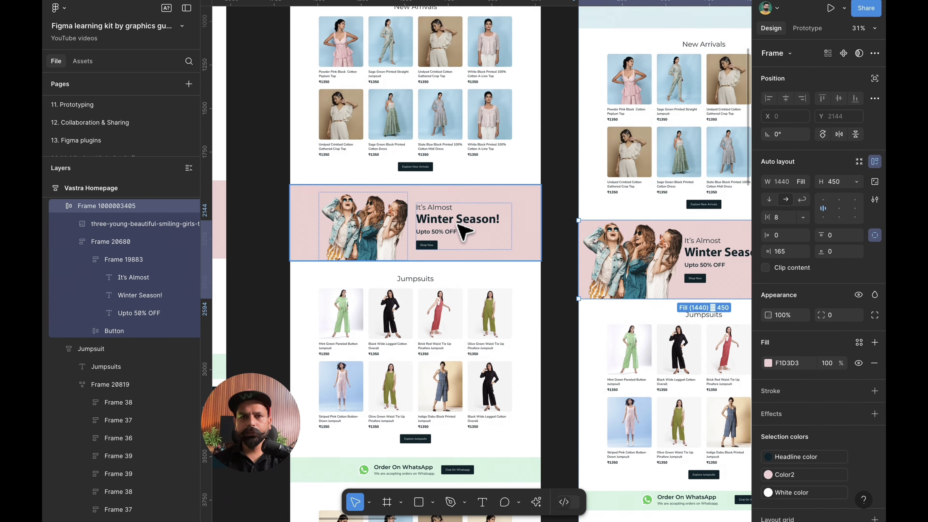
{"action": "left_click", "coordinate": [463, 233]}
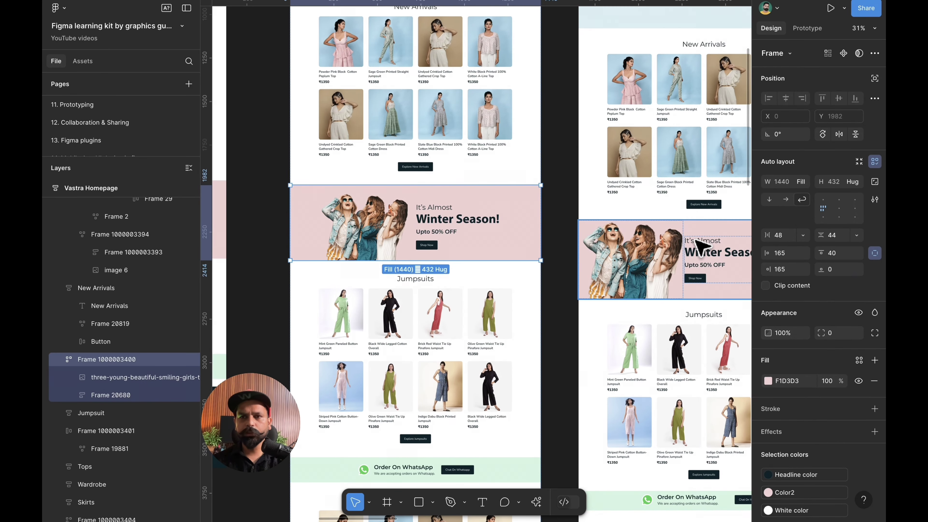
{"action": "left_click", "coordinate": [698, 246]}
{"action": "scroll", "coordinate": [658, 241], "scroll_direction": "right", "scroll_amount": 4}
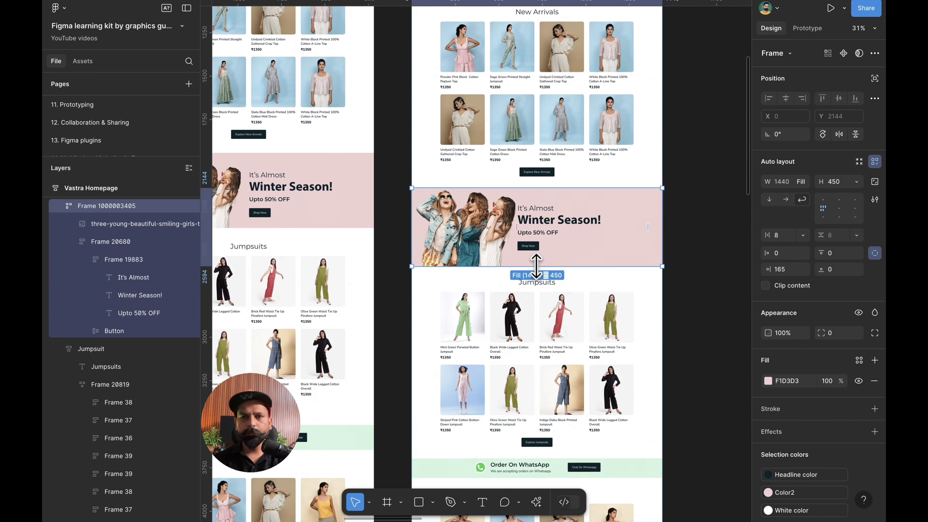
{"action": "left_click", "coordinate": [516, 229]}
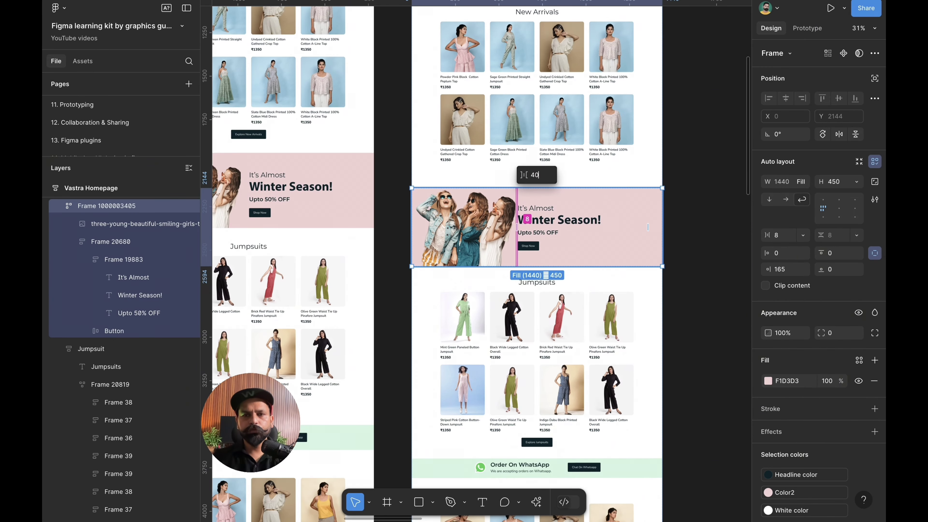
{"action": "key", "text": "Return"}
{"action": "scroll", "coordinate": [621, 235], "scroll_direction": "right", "scroll_amount": 2}
{"action": "scroll", "coordinate": [621, 236], "scroll_direction": "down", "scroll_amount": 1}
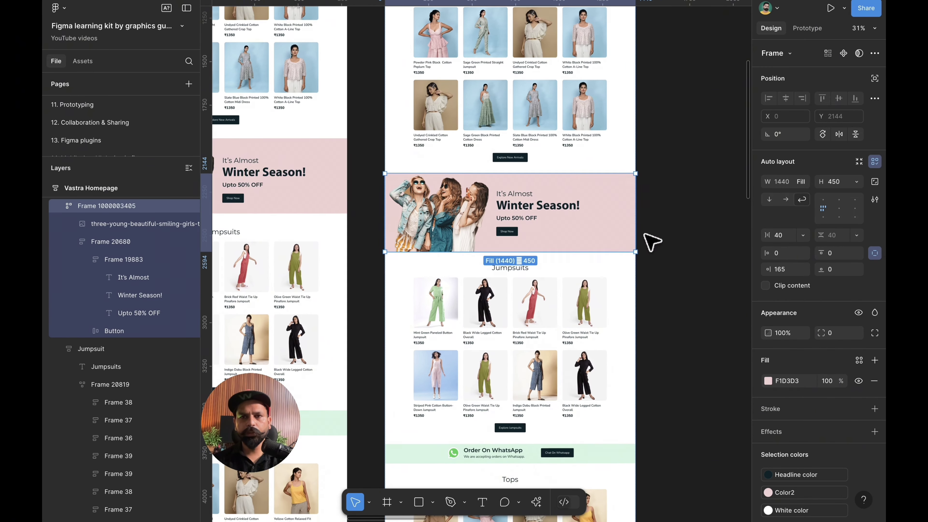
Test the Winter Season banner's wrapping by narrowing the homepage frame to a width of about 1306 and less, and undo the resize
{"action": "left_click", "coordinate": [563, 223]}
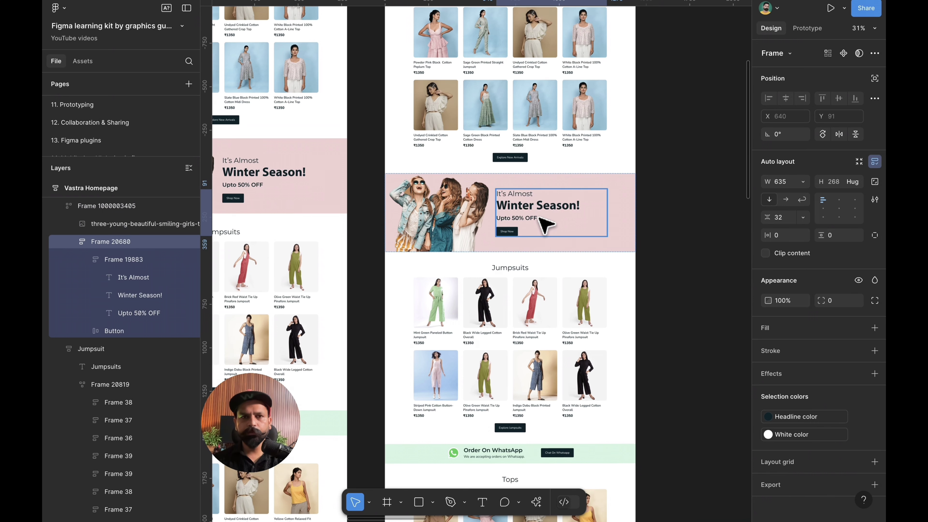
{"action": "scroll", "coordinate": [343, 202], "scroll_direction": "left", "scroll_amount": 2}
{"action": "scroll", "coordinate": [343, 203], "scroll_direction": "up", "scroll_amount": 1}
{"action": "left_click", "coordinate": [343, 203]}
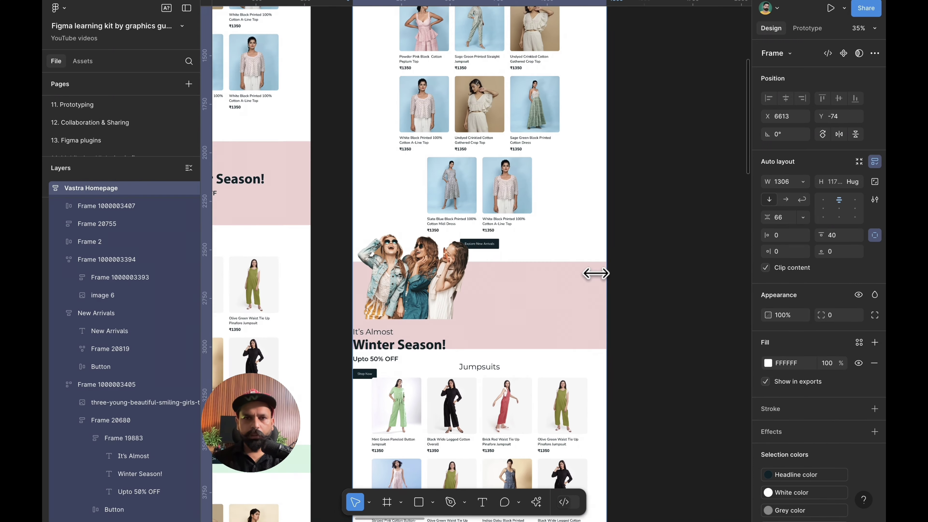
{"action": "left_click_drag", "start_coordinate": [594, 271], "coordinate": [546, 281]}
{"action": "key", "text": "ctrl+z"}
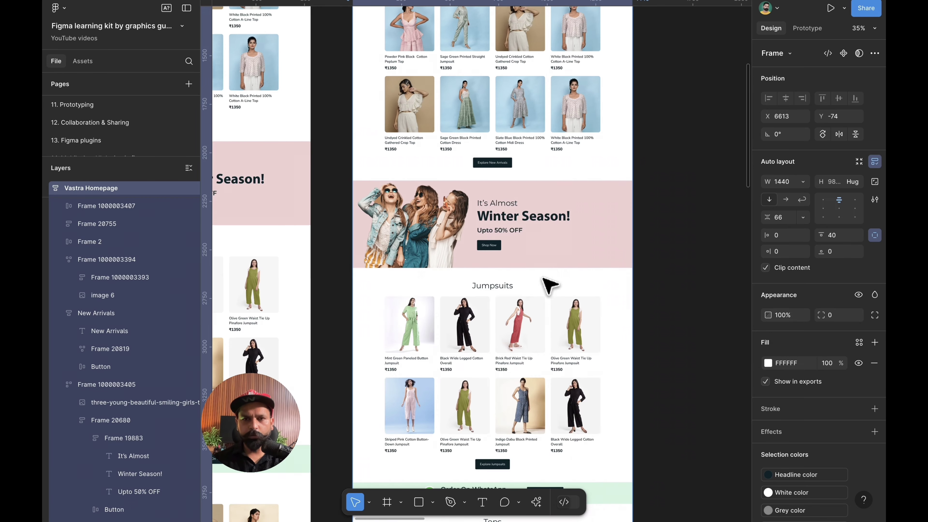
Set the Winter Season banner's height to hug its contents
{"action": "left_click", "coordinate": [598, 235]}
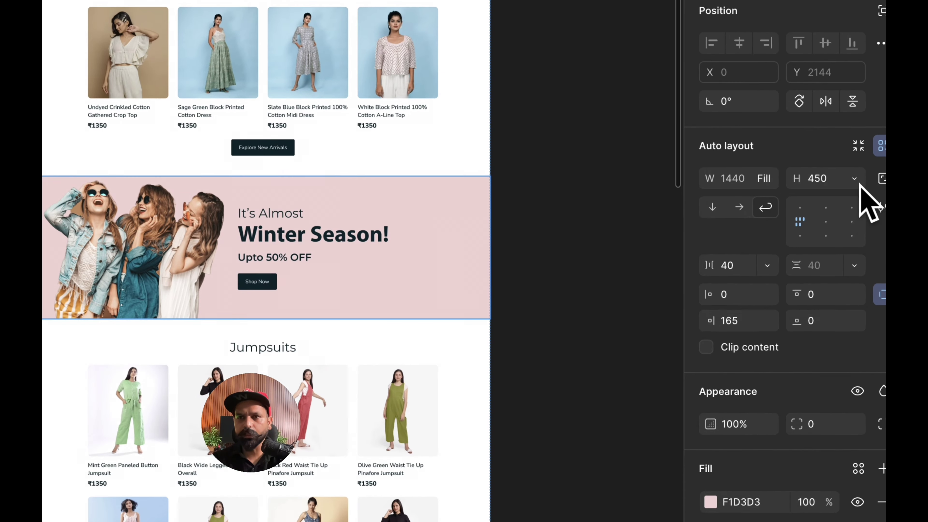
{"action": "left_click", "coordinate": [856, 183]}
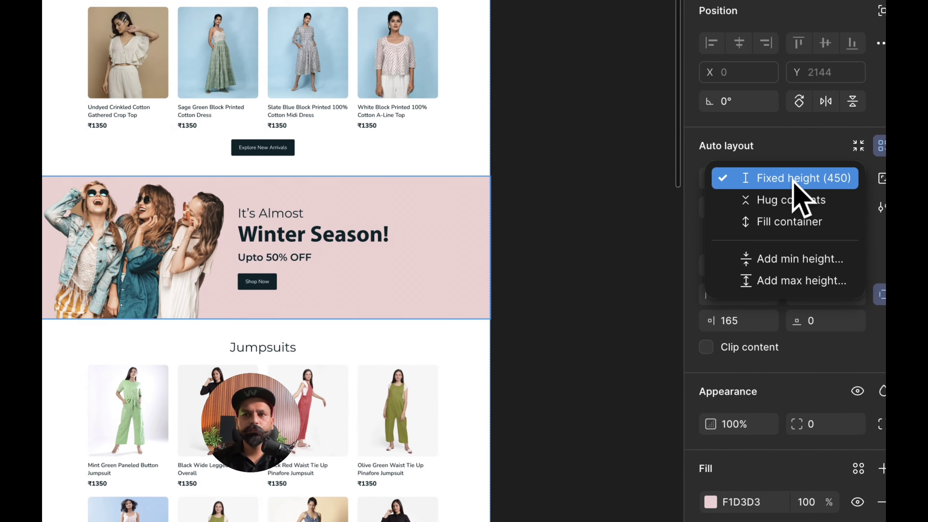
{"action": "left_click", "coordinate": [791, 200]}
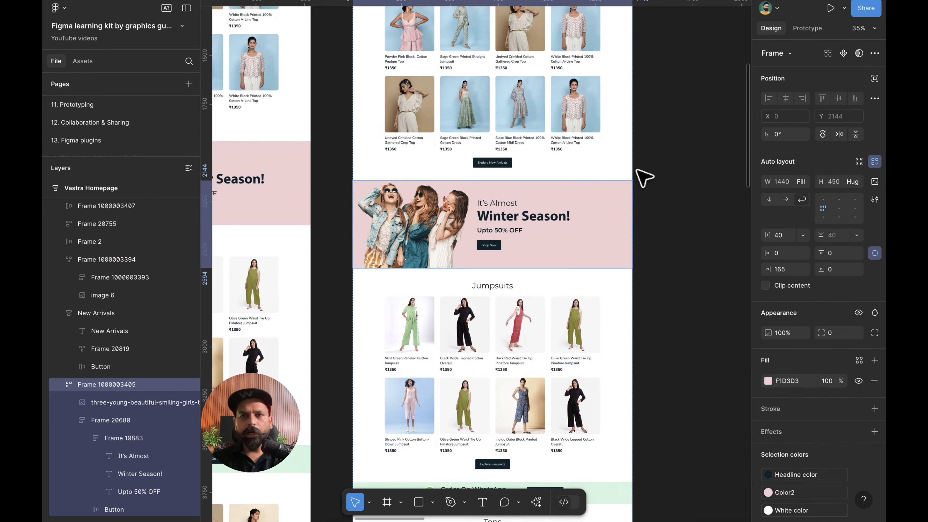
{"action": "key", "text": "Escape"}
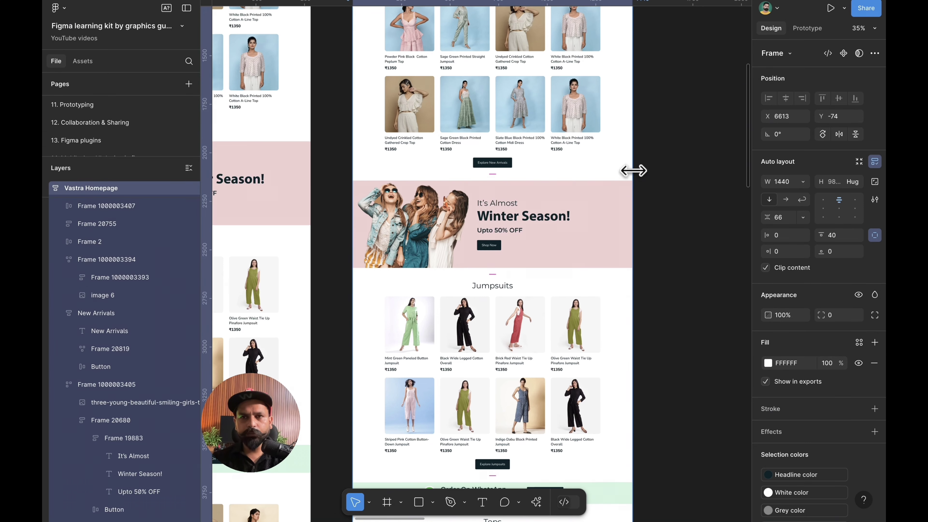
Center the Winter Season banner's contents, then test its wrapping by narrowing the homepage frame and undo the resize
{"action": "left_click_drag", "start_coordinate": [627, 170], "coordinate": [625, 197]}
{"action": "left_click", "coordinate": [585, 219]}
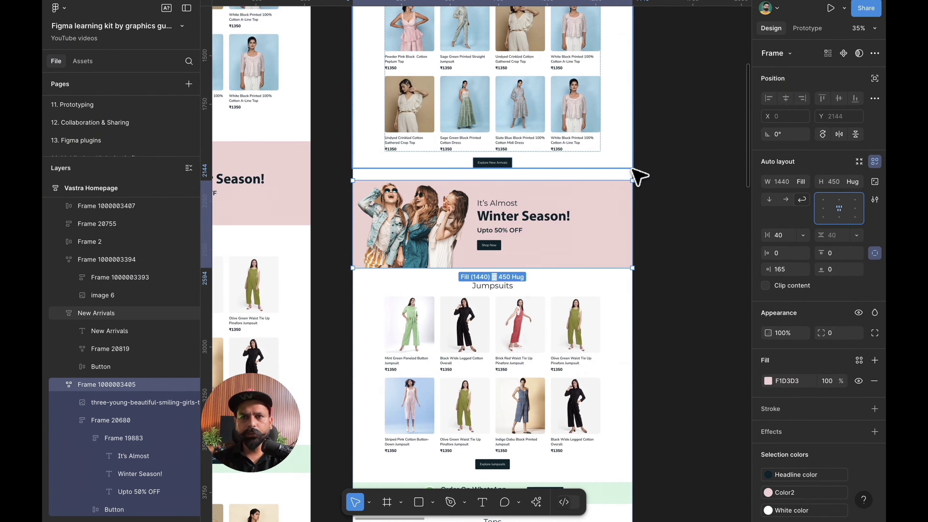
{"action": "left_click_drag", "start_coordinate": [633, 172], "coordinate": [523, 168]}
{"action": "key", "text": "ctrl+z"}
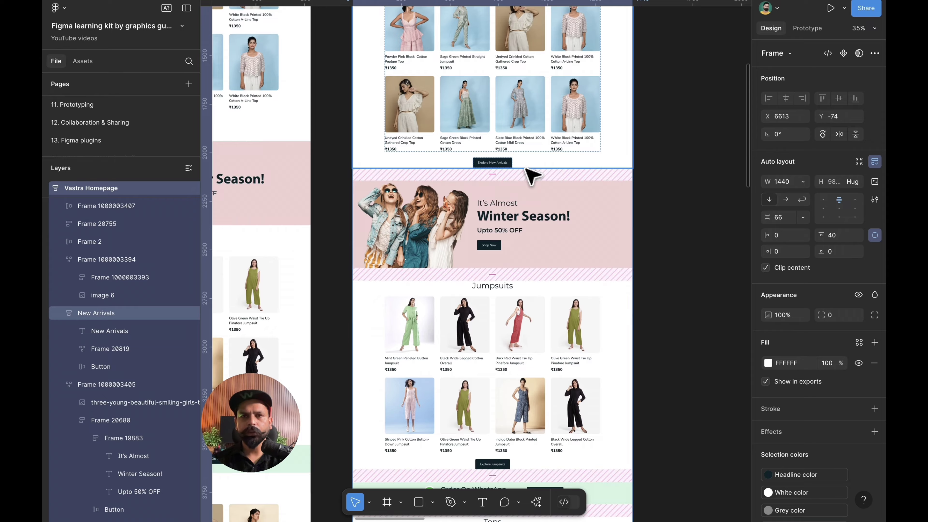
Test how the Order On WhatsApp banner responds to a narrower width and undo the resize
{"action": "scroll", "coordinate": [532, 178], "scroll_direction": "down", "scroll_amount": 5}
{"action": "scroll", "coordinate": [532, 178], "scroll_direction": "down", "scroll_amount": 6}
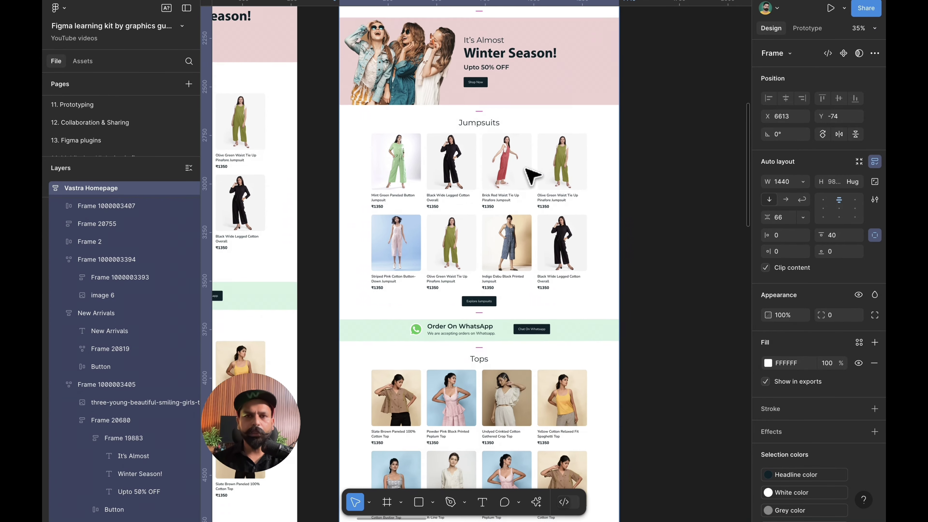
{"action": "left_click", "coordinate": [542, 169]}
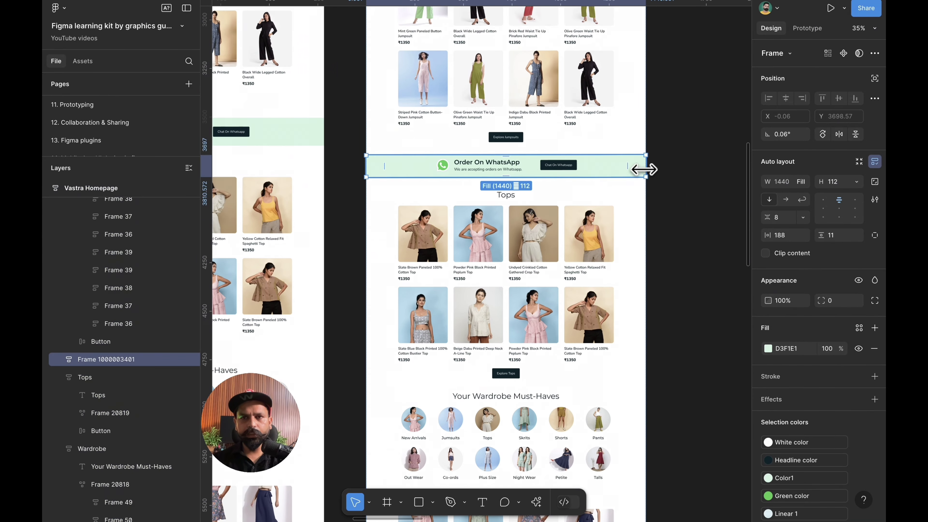
{"action": "left_click_drag", "start_coordinate": [648, 168], "coordinate": [561, 189]}
{"action": "key", "text": "ctrl+z"}
Set the Order On WhatsApp banner's auto layout to horizontal flow with centered contents, using the finished homepage's banner as reference
{"action": "scroll", "coordinate": [475, 165], "scroll_direction": "left", "scroll_amount": 3}
{"action": "scroll", "coordinate": [475, 165], "scroll_direction": "up", "scroll_amount": 1}
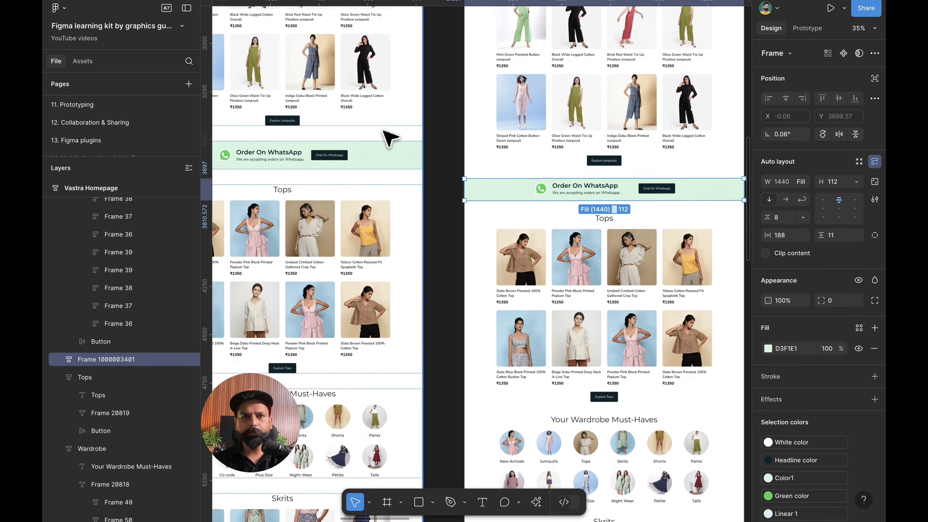
{"action": "left_click", "coordinate": [388, 149]}
{"action": "left_click", "coordinate": [576, 196]}
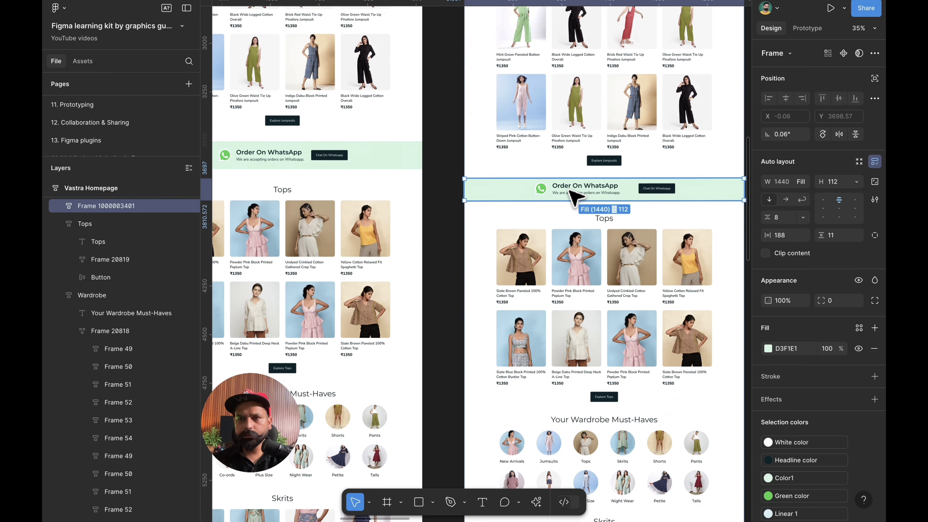
{"action": "left_click", "coordinate": [393, 156]}
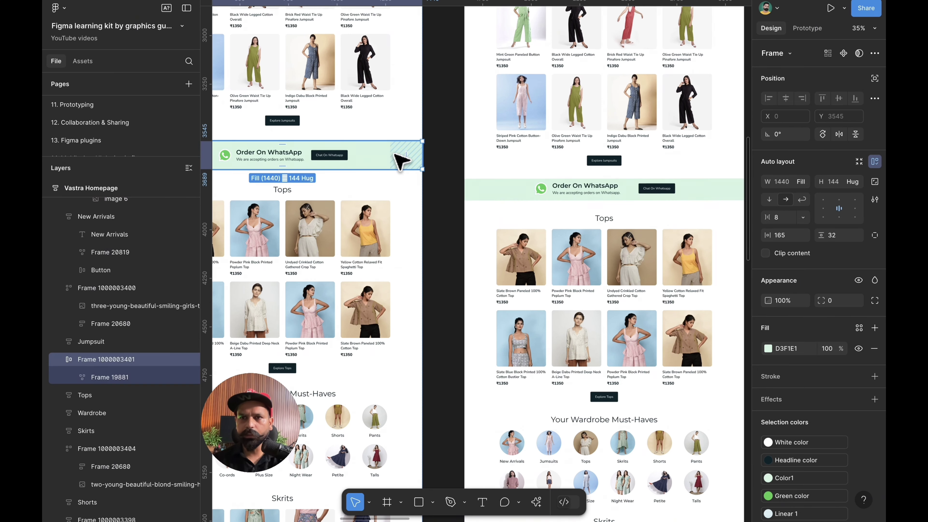
{"action": "left_click", "coordinate": [572, 187]}
{"action": "scroll", "coordinate": [590, 201], "scroll_direction": "right", "scroll_amount": 3}
{"action": "scroll", "coordinate": [590, 201], "scroll_direction": "down", "scroll_amount": 1}
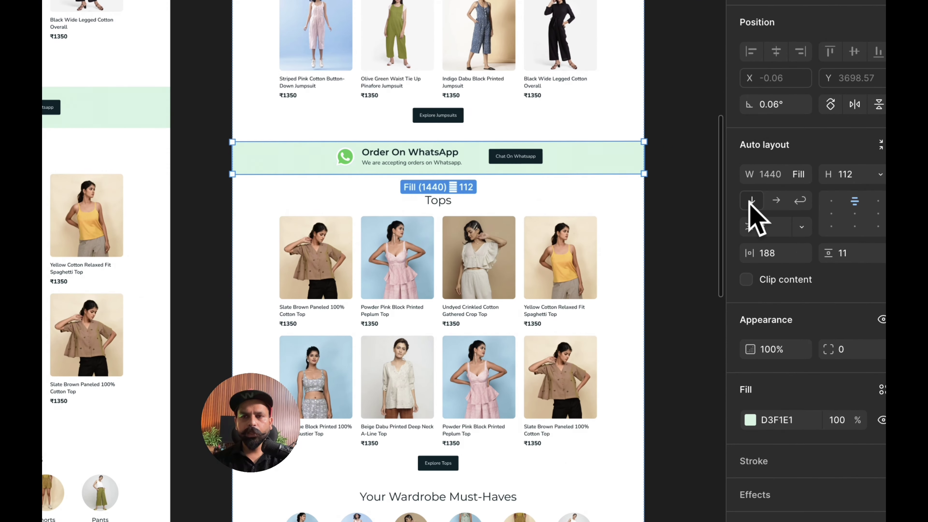
{"action": "left_click", "coordinate": [775, 201]}
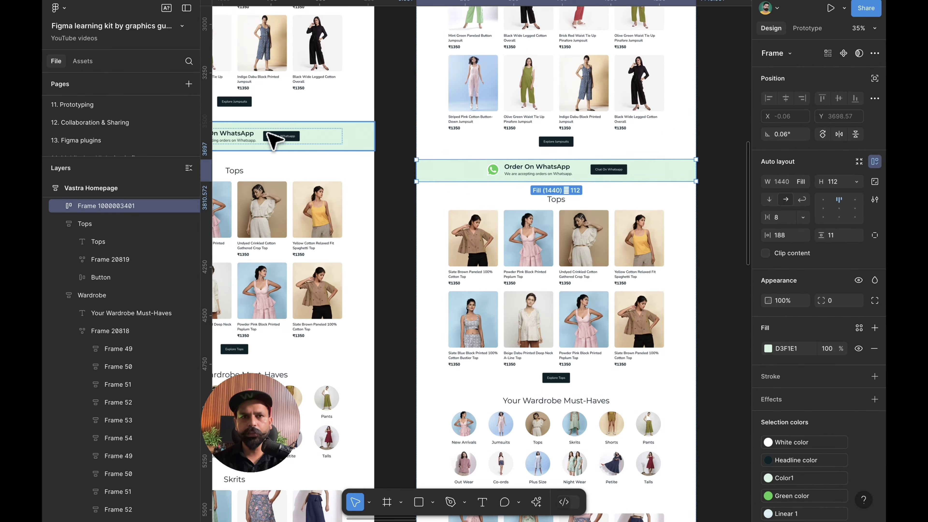
{"action": "left_click", "coordinate": [48, 111]}
{"action": "left_click", "coordinate": [523, 169]}
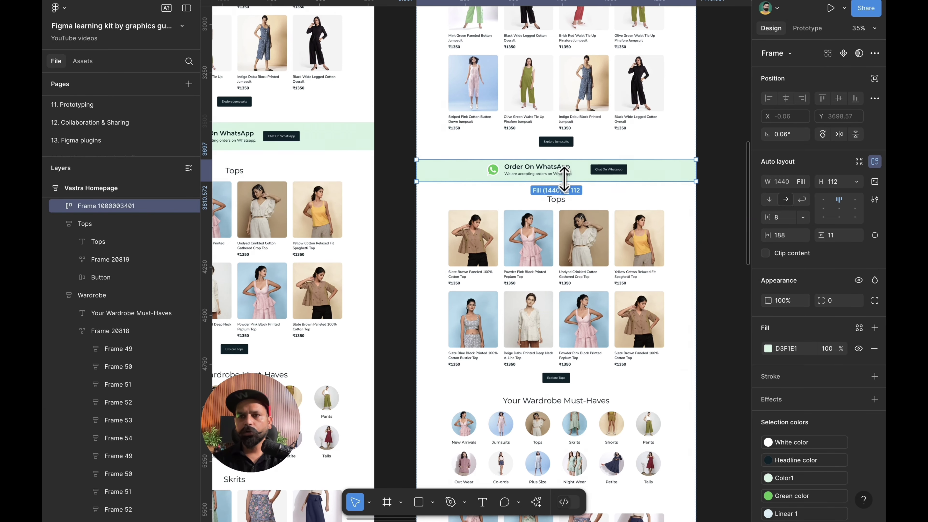
{"action": "left_click", "coordinate": [839, 211]}
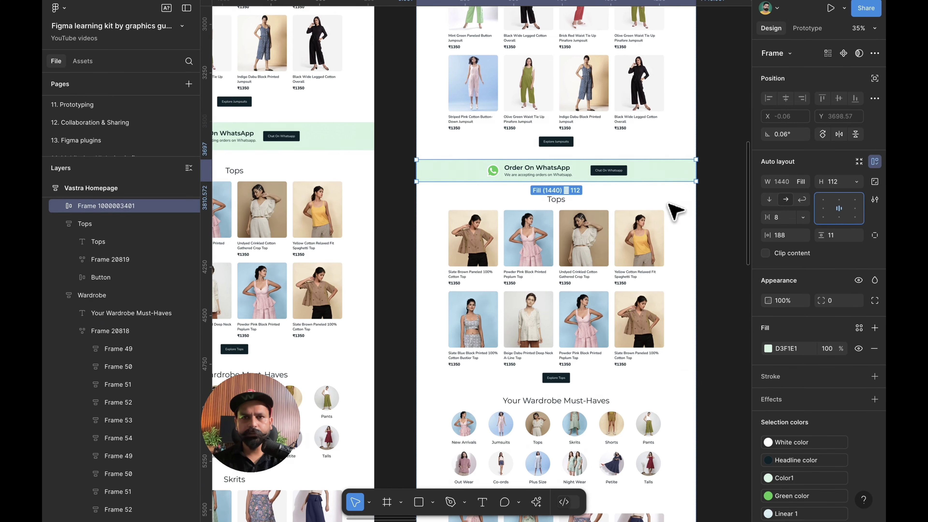
Set the WhatsApp banner's inner frame to fill the container width and center its contents horizontally and vertically
{"action": "scroll", "coordinate": [334, 178], "scroll_direction": "left", "scroll_amount": 3}
{"action": "scroll", "coordinate": [334, 177], "scroll_direction": "up", "scroll_amount": 1}
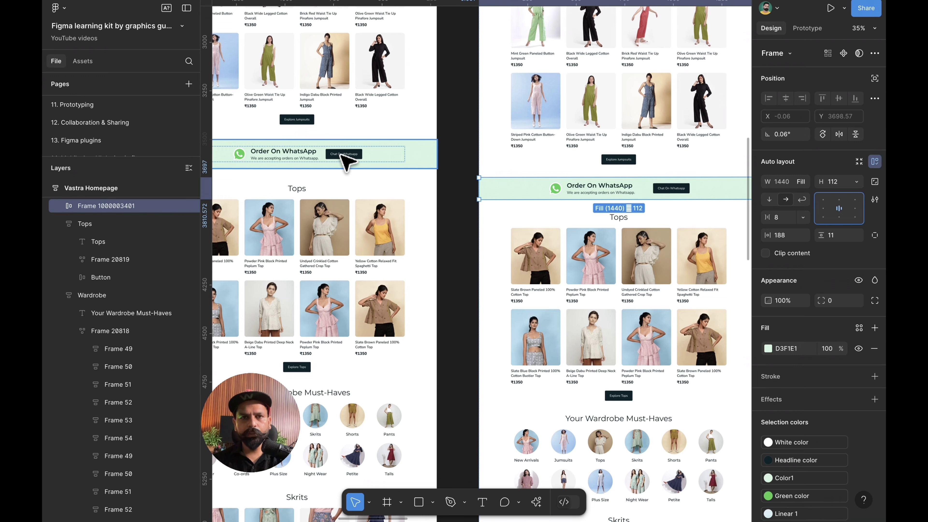
{"action": "left_click", "coordinate": [345, 161]}
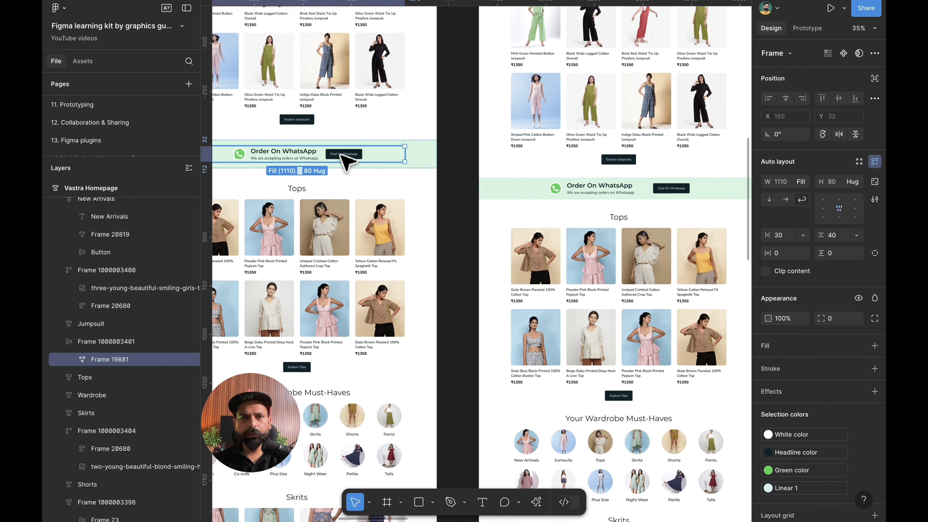
{"action": "left_click", "coordinate": [802, 181]}
{"action": "left_click", "coordinate": [672, 199]}
{"action": "left_click", "coordinate": [674, 198]}
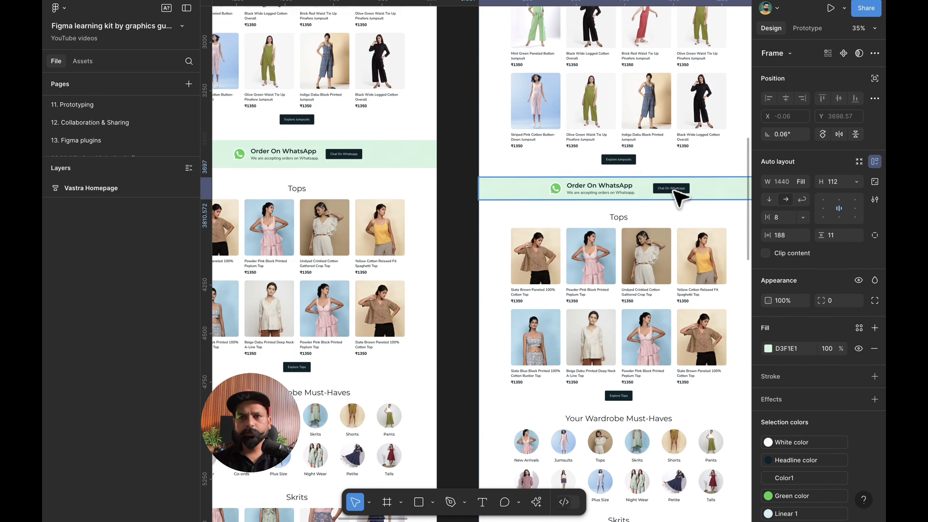
{"action": "left_click", "coordinate": [676, 197]}
{"action": "scroll", "coordinate": [677, 198], "scroll_direction": "right", "scroll_amount": 2}
{"action": "scroll", "coordinate": [677, 198], "scroll_direction": "down", "scroll_amount": 1}
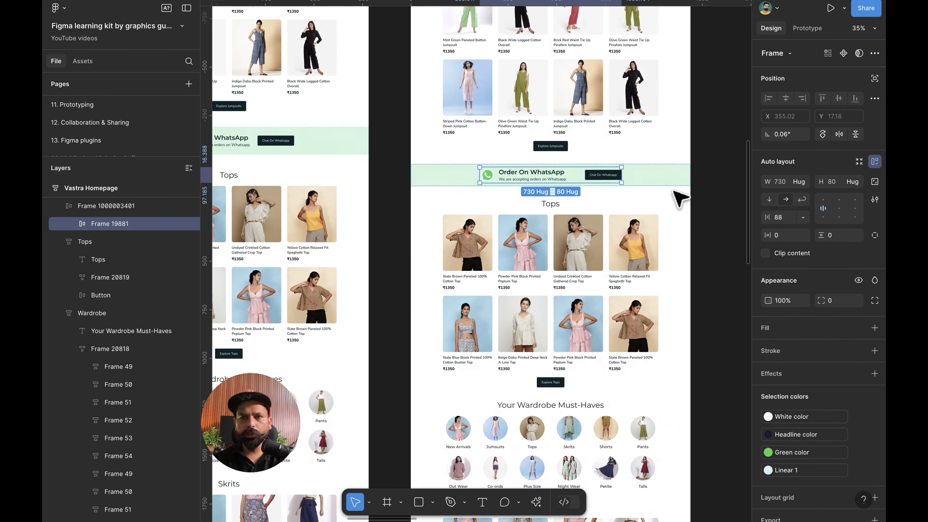
{"action": "left_click", "coordinate": [805, 185]}
{"action": "left_click", "coordinate": [808, 194]}
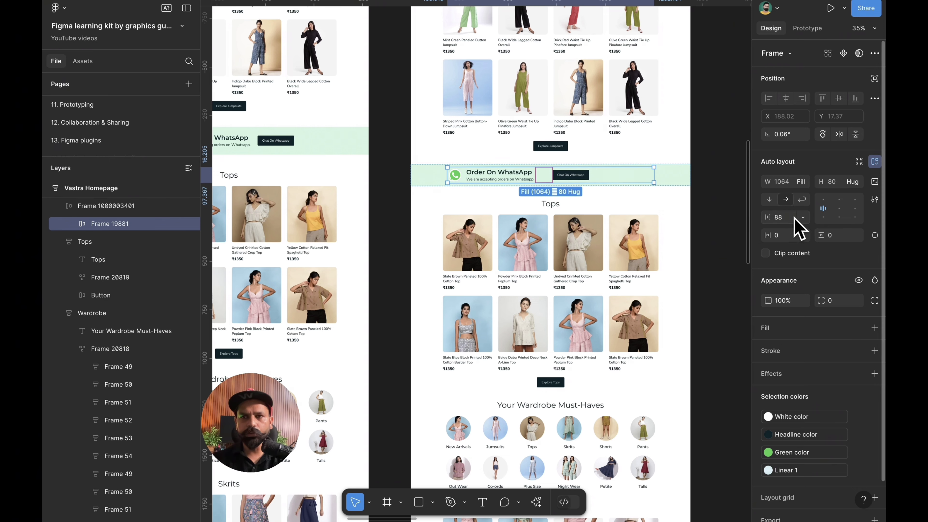
{"action": "left_click", "coordinate": [839, 209]}
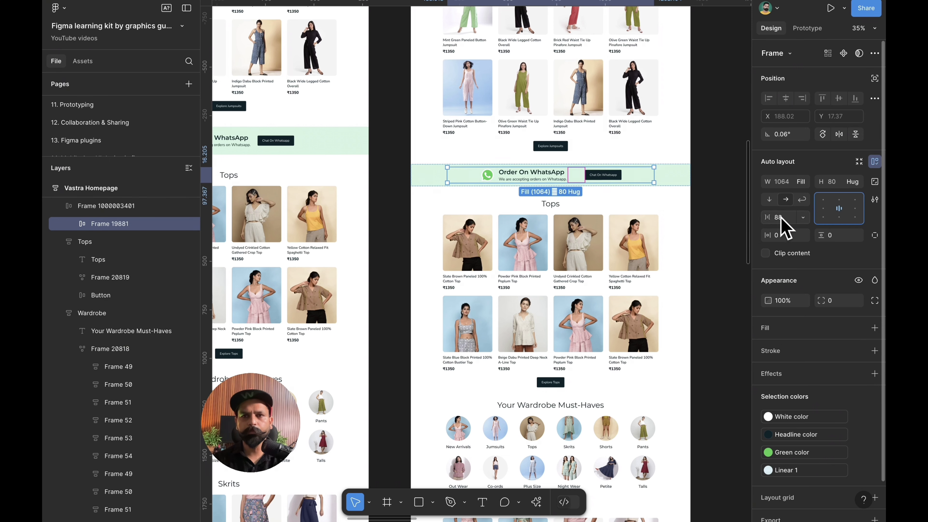
Switch the auto layout of the WhatsApp banner's inner frame to Wrap, as in the finished homepage's banner
{"action": "left_click", "coordinate": [704, 207]}
{"action": "left_click", "coordinate": [679, 183]}
{"action": "mouse_move", "coordinate": [688, 174]}
{"action": "left_mouse_down"}
{"action": "mouse_move", "coordinate": [562, 174]}
{"action": "mouse_move", "coordinate": [648, 165]}
{"action": "mouse_move", "coordinate": [640, 166]}
{"action": "mouse_move", "coordinate": [690, 174]}
{"action": "left_mouse_up"}
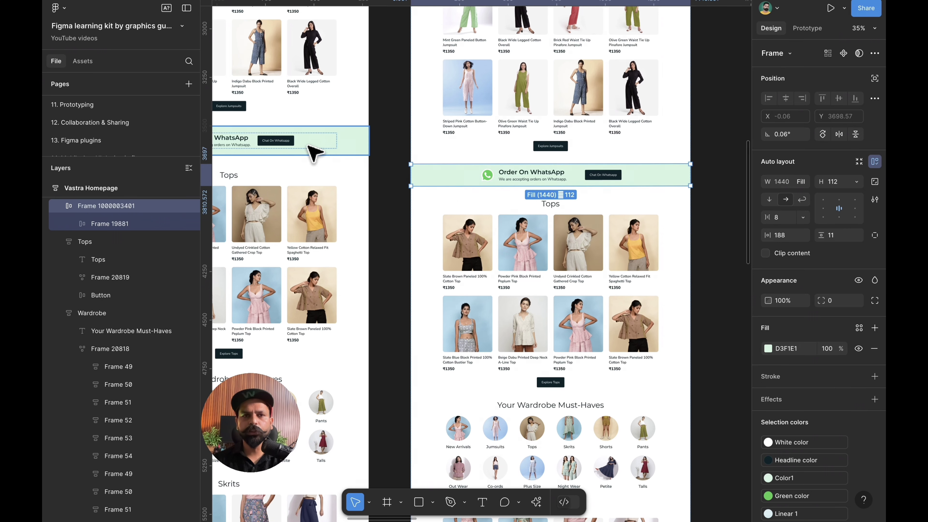
{"action": "left_click", "coordinate": [308, 146]}
{"action": "scroll", "coordinate": [293, 146], "scroll_direction": "left", "scroll_amount": 4}
{"action": "scroll", "coordinate": [292, 146], "scroll_direction": "up", "scroll_amount": 1}
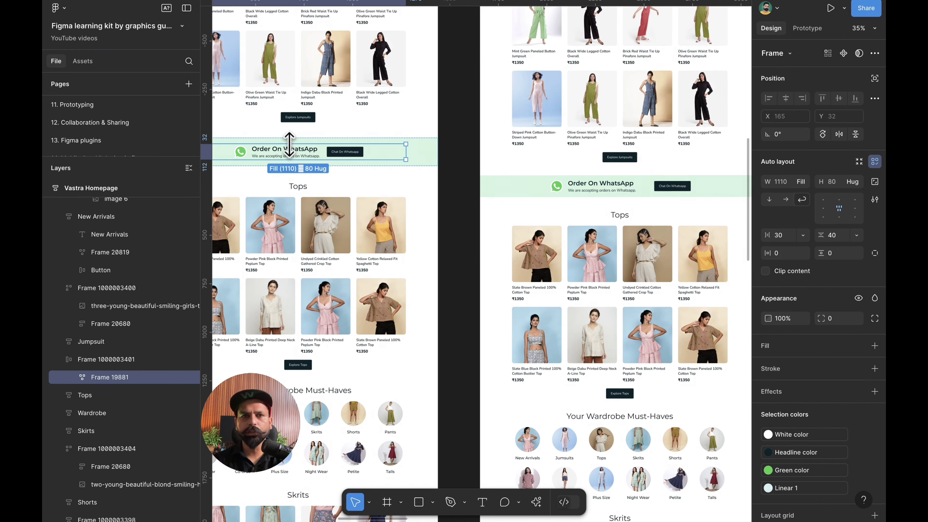
{"action": "left_click", "coordinate": [671, 188]}
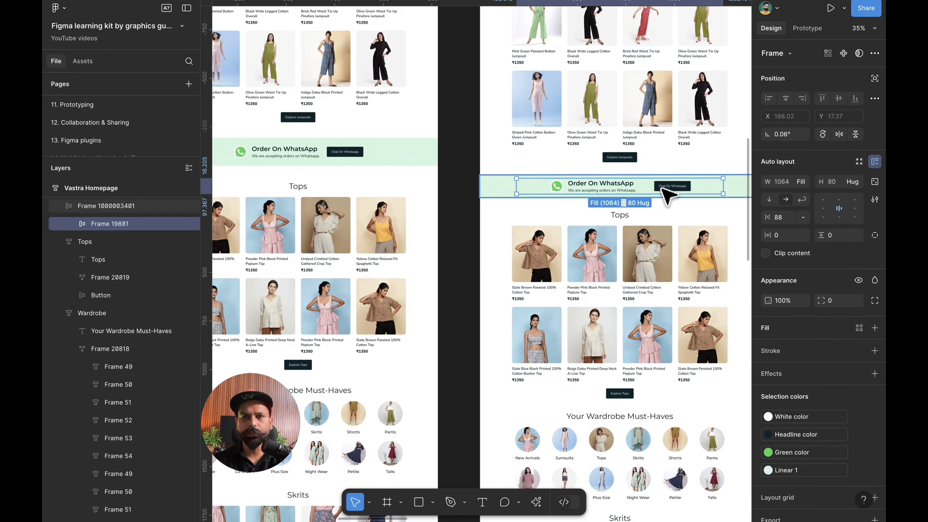
{"action": "scroll", "coordinate": [669, 194], "scroll_direction": "right", "scroll_amount": 4}
{"action": "scroll", "coordinate": [669, 194], "scroll_direction": "up", "scroll_amount": 1}
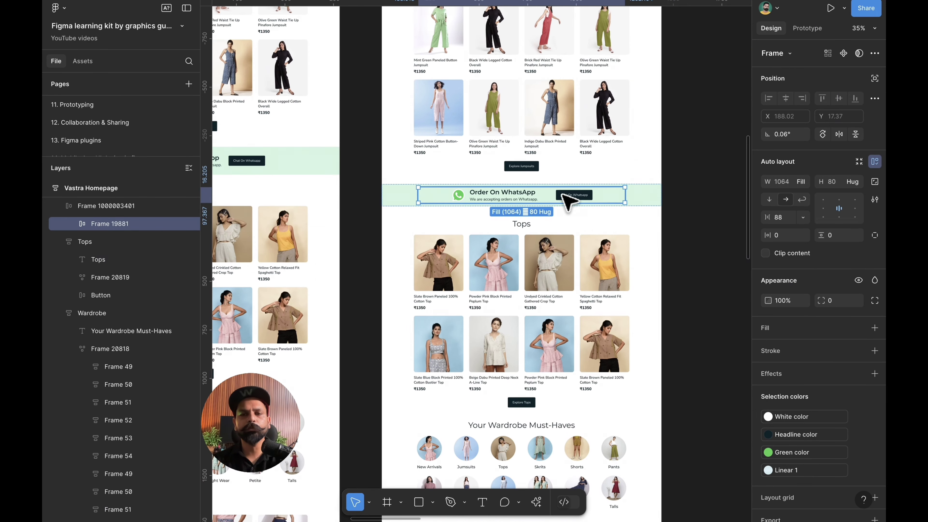
{"action": "left_click", "coordinate": [575, 201]}
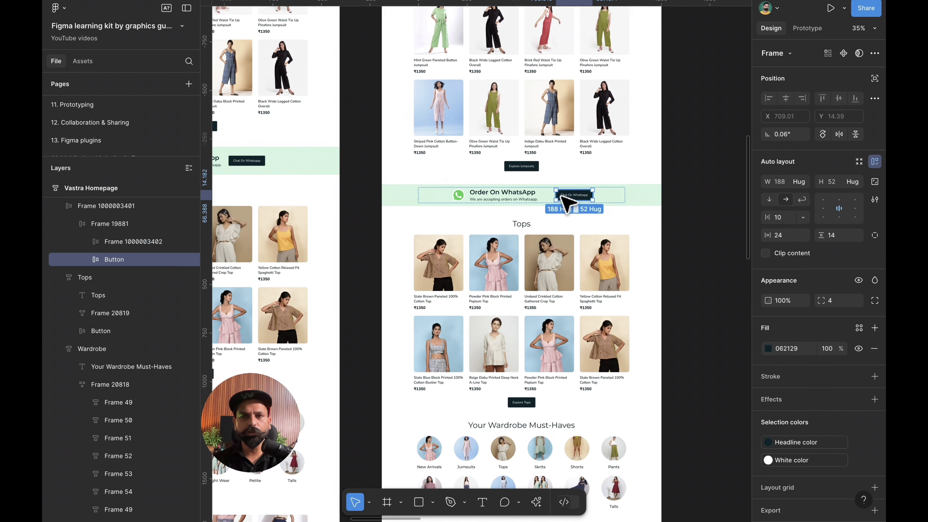
{"action": "key", "text": "Escape"}
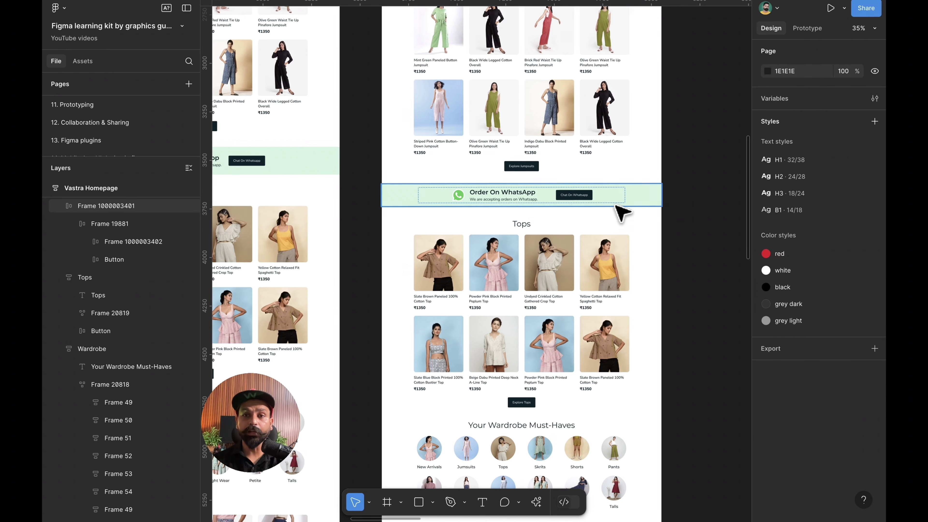
{"action": "double_click", "coordinate": [571, 197]}
{"action": "left_click", "coordinate": [802, 200]}
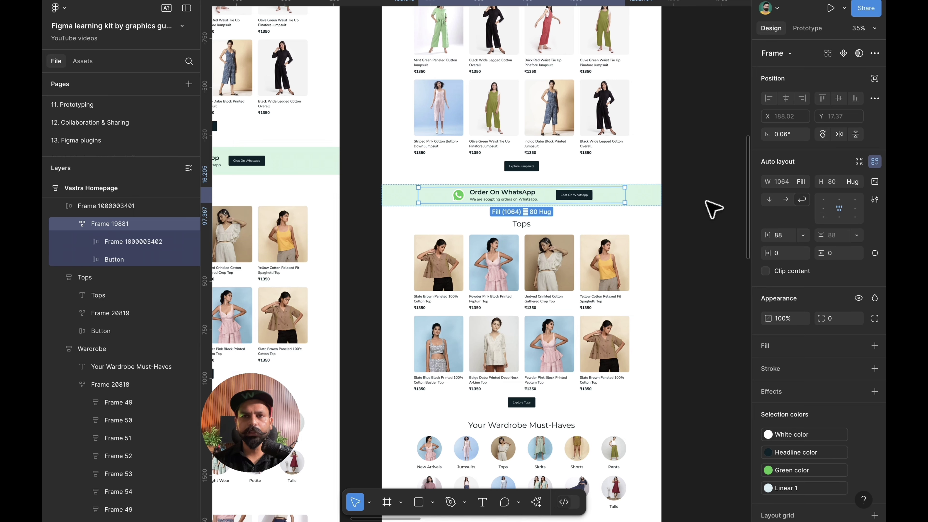
Try narrowing the Order On WhatsApp banner, then set its height to hug its contents
{"action": "left_click", "coordinate": [710, 207]}
{"action": "left_click", "coordinate": [656, 194]}
{"action": "left_click_drag", "start_coordinate": [662, 191], "coordinate": [627, 201]}
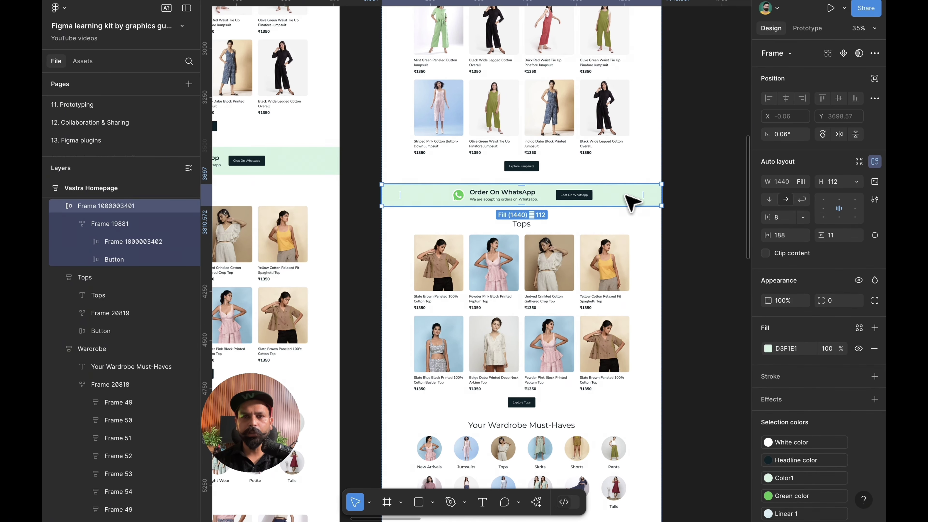
{"action": "left_click", "coordinate": [858, 181]}
{"action": "left_click", "coordinate": [822, 194]}
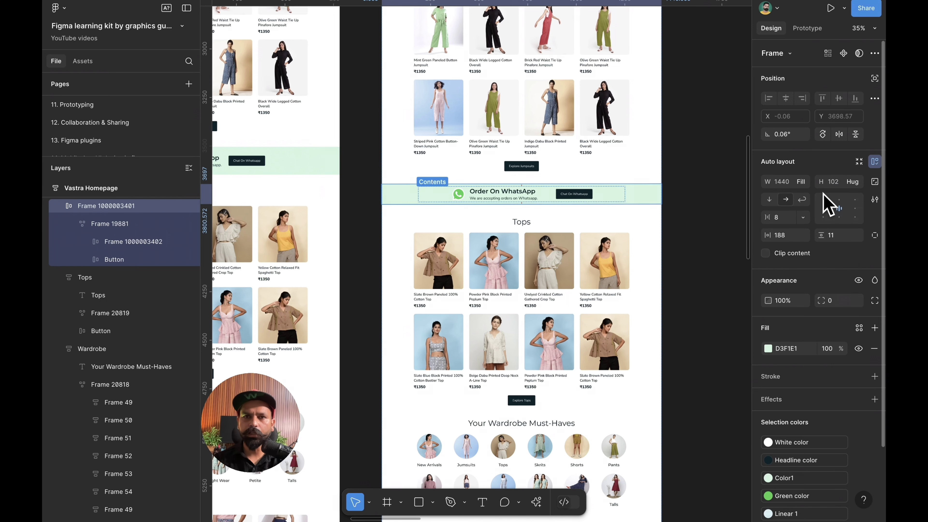
Test the WhatsApp banner's wrapping by narrowing it to a width of about 936, and undo the resize
{"action": "left_click_drag", "start_coordinate": [661, 191], "coordinate": [612, 195]}
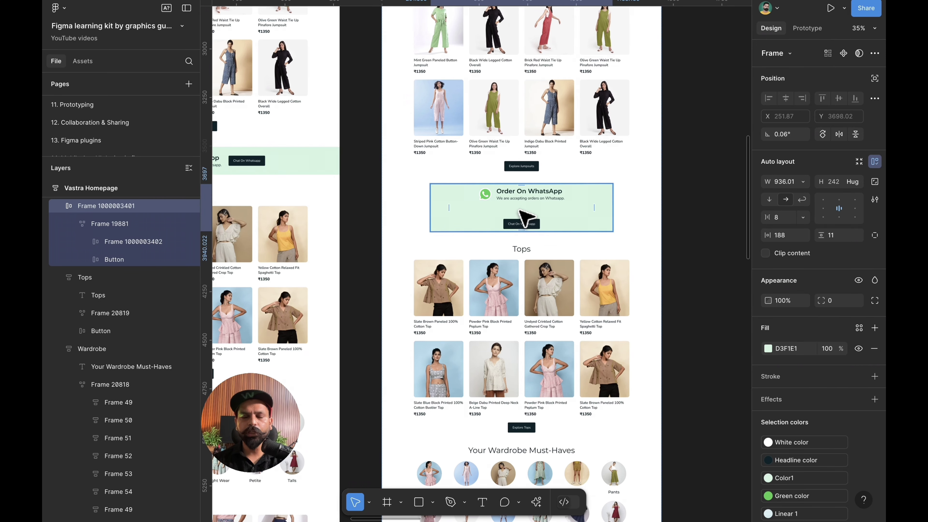
{"action": "key", "text": "ctrl+z"}
{"action": "key", "text": "ctrl+z"}
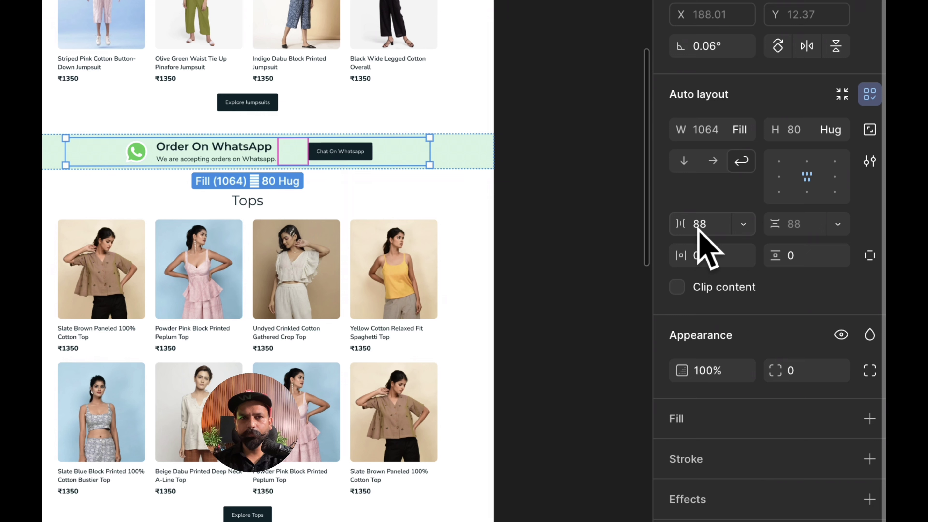
Set the vertical gap between wrapped items in the WhatsApp banner's inner frame to 40
{"action": "left_click", "coordinate": [806, 223]}
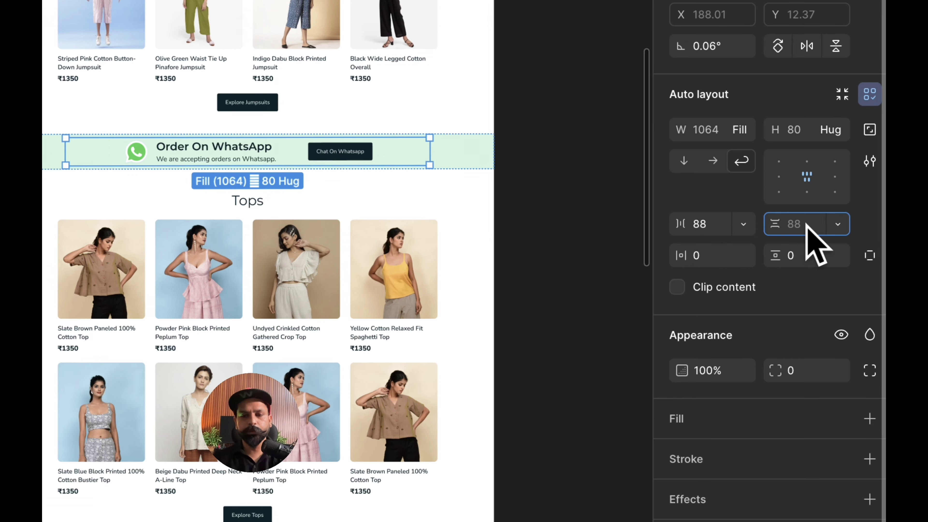
{"action": "type", "text": "40"}
{"action": "key", "text": "Return"}
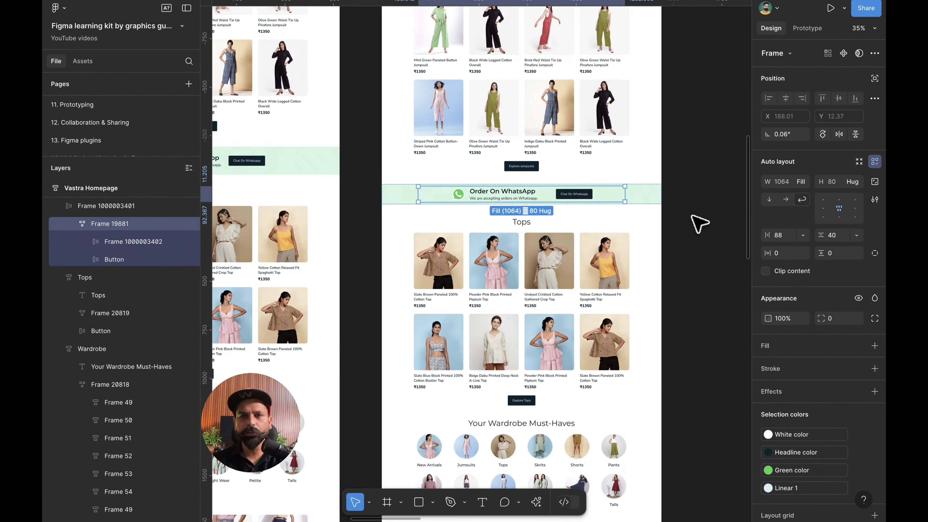
{"action": "left_click", "coordinate": [698, 223]}
{"action": "scroll", "coordinate": [658, 207], "scroll_direction": "up", "scroll_amount": 3}
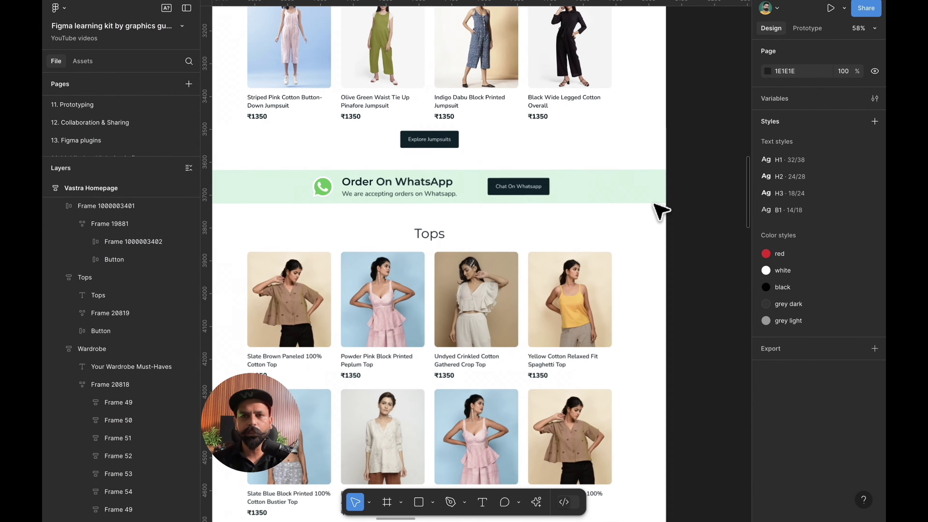
Test the WhatsApp banner's wrapping by narrowing it to a width of about 731, and undo the resize
{"action": "scroll", "coordinate": [663, 192], "scroll_direction": "down", "scroll_amount": 3}
{"action": "left_click", "coordinate": [657, 186]}
{"action": "left_click_drag", "start_coordinate": [657, 184], "coordinate": [583, 185]}
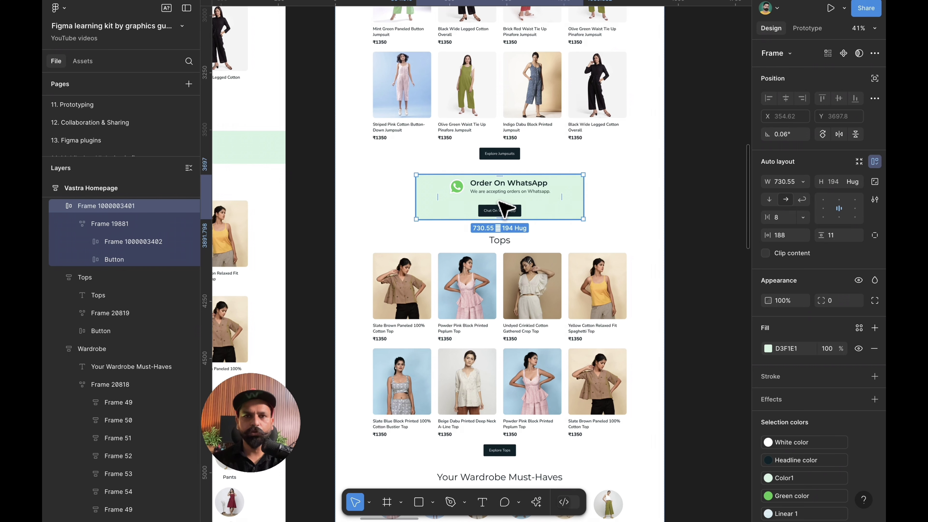
{"action": "key", "text": "ctrl+z"}
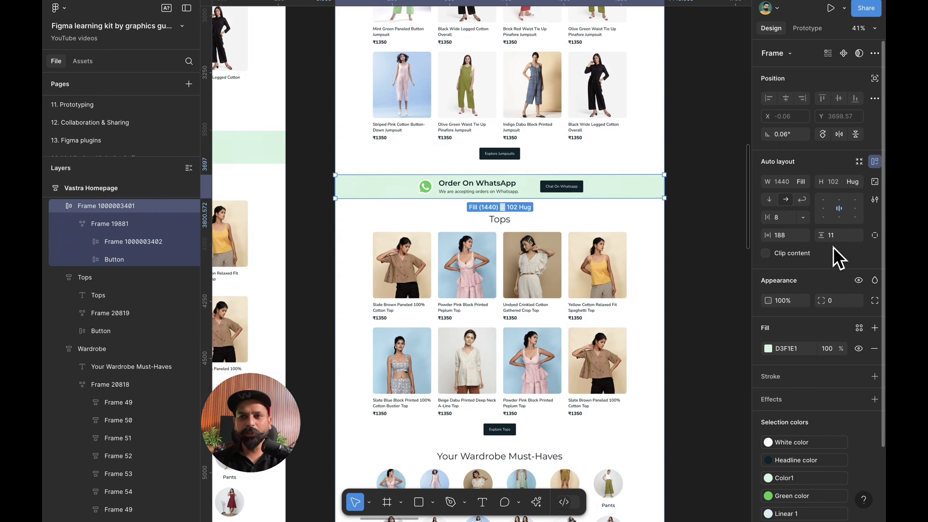
Check the WhatsApp banner's inner frame settings, test narrowing the finished homepage's WhatsApp banner for comparison, and undo the resize
{"action": "double_click", "coordinate": [555, 187]}
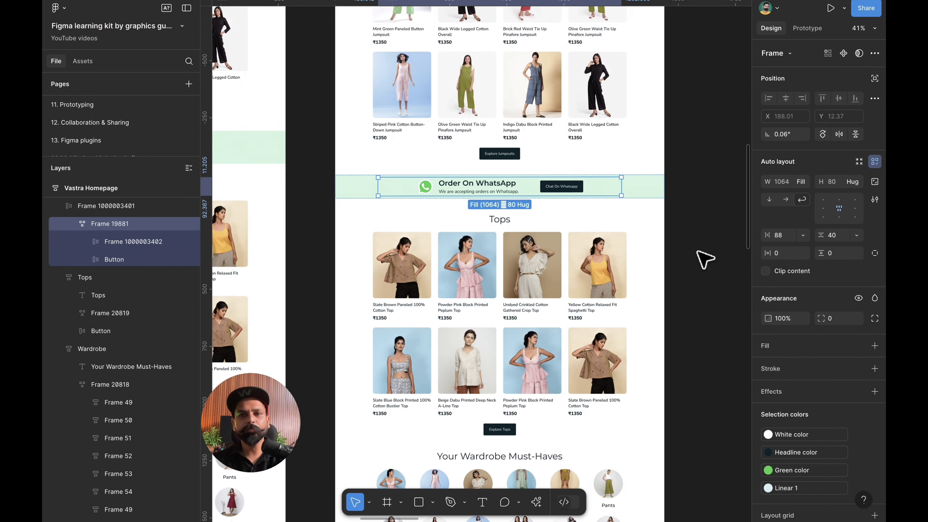
{"action": "left_click", "coordinate": [697, 249]}
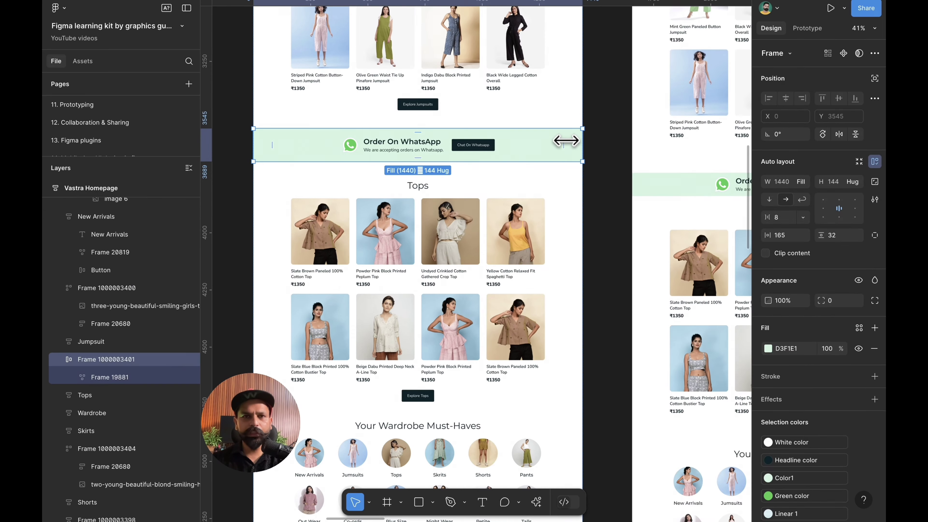
{"action": "left_click_drag", "start_coordinate": [566, 141], "coordinate": [485, 136]}
{"action": "key", "text": "ctrl+z"}
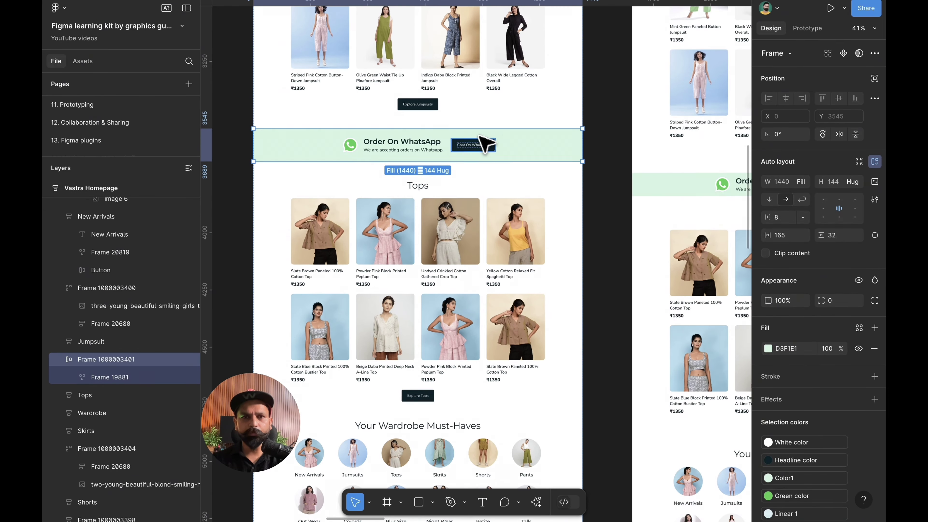
Examine the auto layout settings of the Holiday Season banner on the working homepage
{"action": "scroll", "coordinate": [476, 141], "scroll_direction": "right", "scroll_amount": 5}
{"action": "scroll", "coordinate": [477, 141], "scroll_direction": "down", "scroll_amount": 2}
{"action": "scroll", "coordinate": [482, 142], "scroll_direction": "right", "scroll_amount": 4}
{"action": "scroll", "coordinate": [563, 247], "scroll_direction": "down", "scroll_amount": 3}
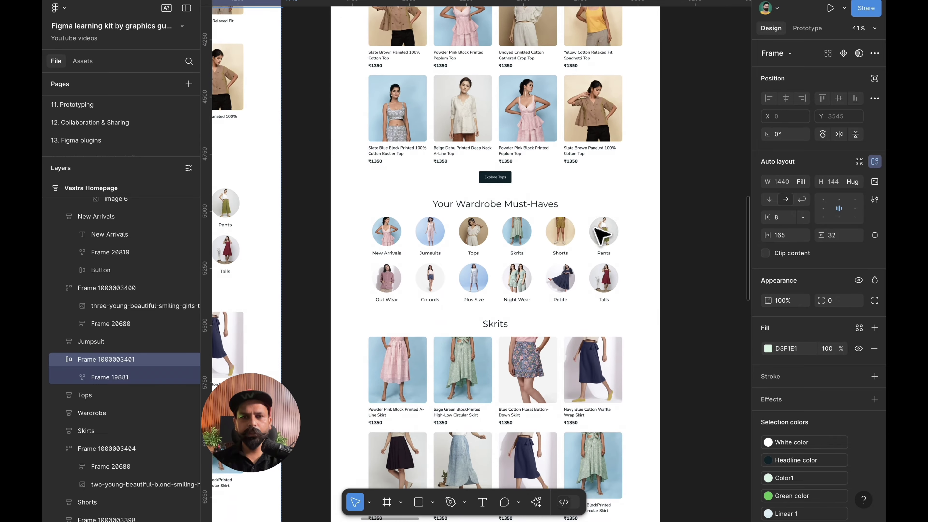
{"action": "scroll", "coordinate": [563, 247], "scroll_direction": "down", "scroll_amount": 5}
{"action": "scroll", "coordinate": [562, 246], "scroll_direction": "down", "scroll_amount": 4}
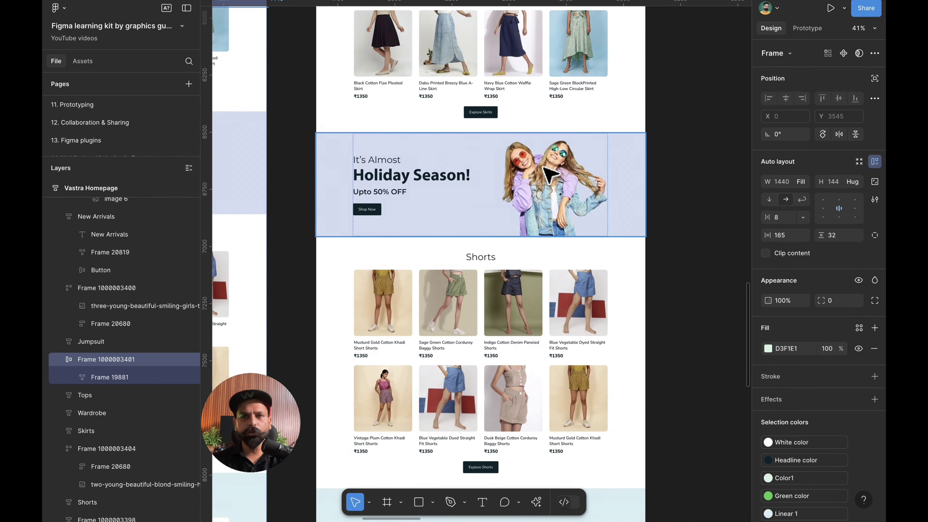
{"action": "left_click", "coordinate": [549, 175]}
Test the Winter Season banner's wrapping by narrowing it to a width of about 468, and undo the resize
{"action": "scroll", "coordinate": [550, 176], "scroll_direction": "up", "scroll_amount": 10}
{"action": "scroll", "coordinate": [550, 176], "scroll_direction": "left", "scroll_amount": 2}
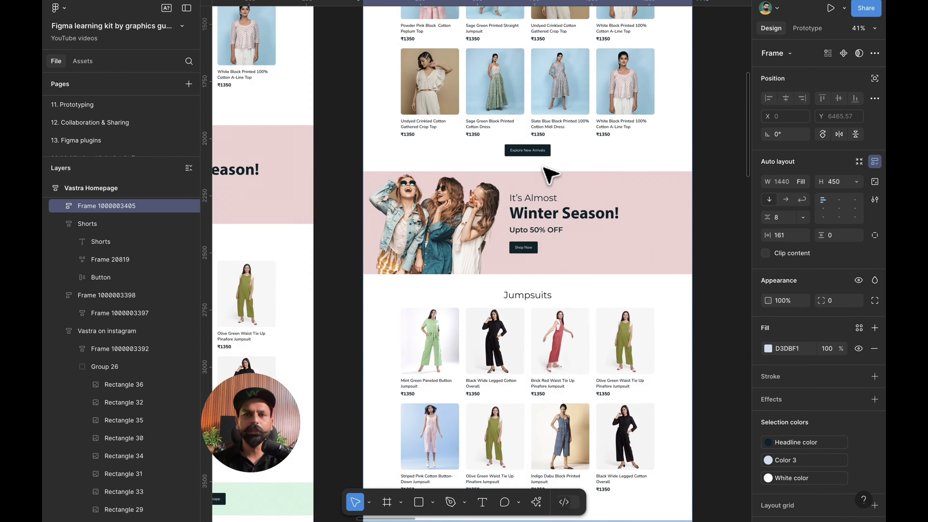
{"action": "scroll", "coordinate": [550, 176], "scroll_direction": "down", "scroll_amount": 3}
{"action": "left_click", "coordinate": [550, 175]}
{"action": "left_click_drag", "start_coordinate": [630, 182], "coordinate": [549, 183]}
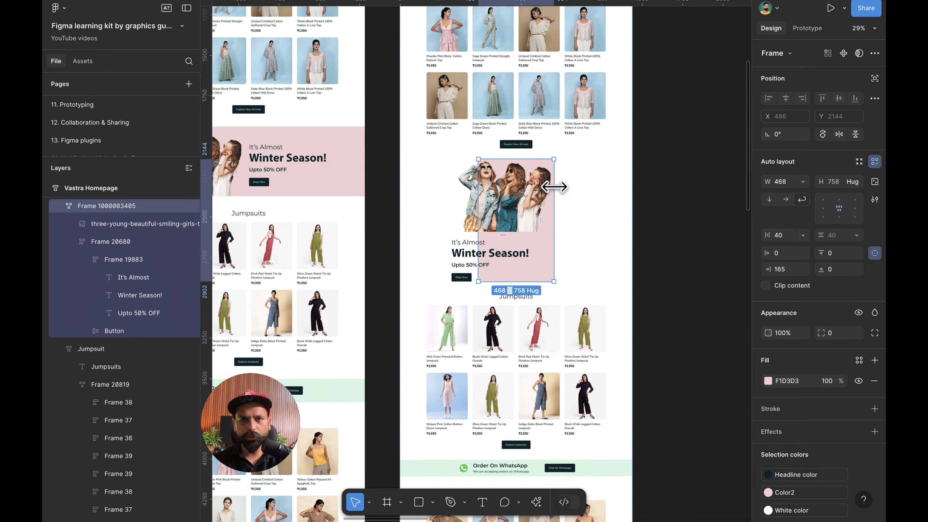
{"action": "double_click", "coordinate": [554, 186]}
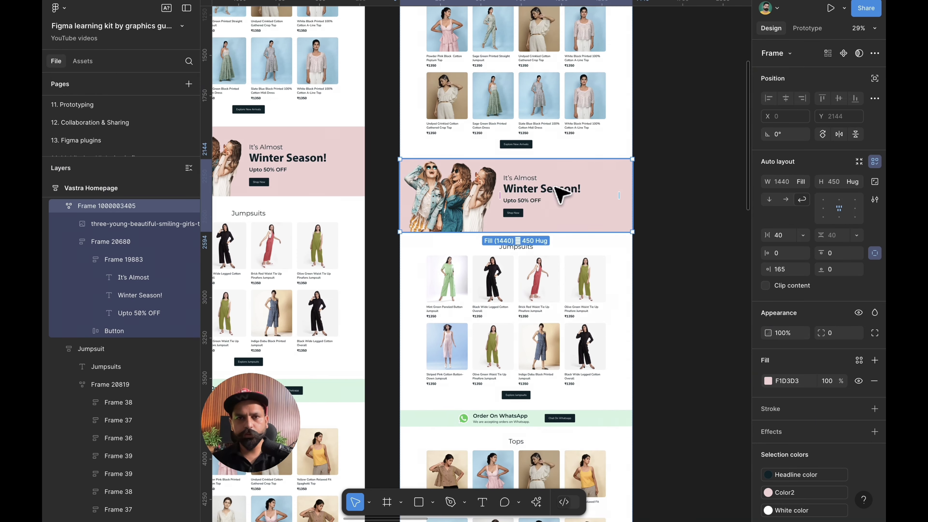
Set the horizontal padding of the Holiday Season banner to 165
{"action": "scroll", "coordinate": [558, 193], "scroll_direction": "down", "scroll_amount": 20}
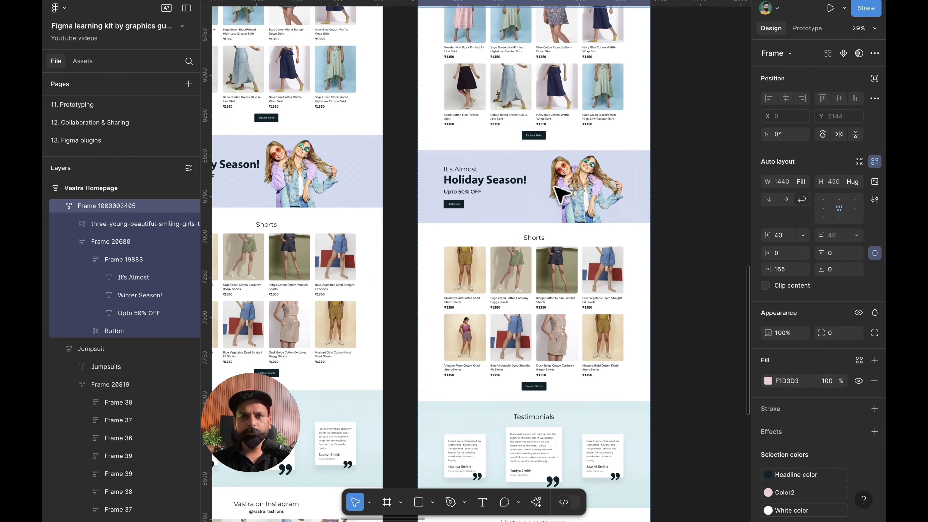
{"action": "left_click", "coordinate": [560, 193]}
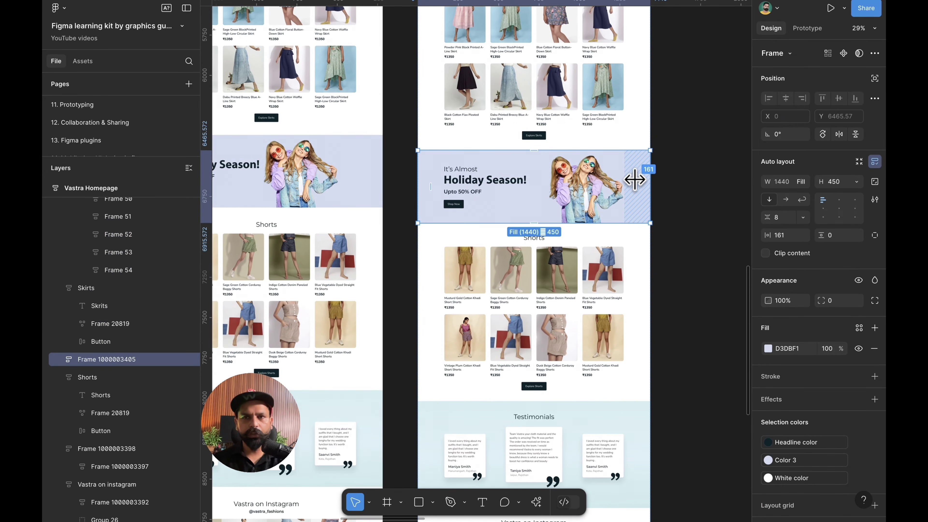
{"action": "left_click", "coordinate": [797, 240]}
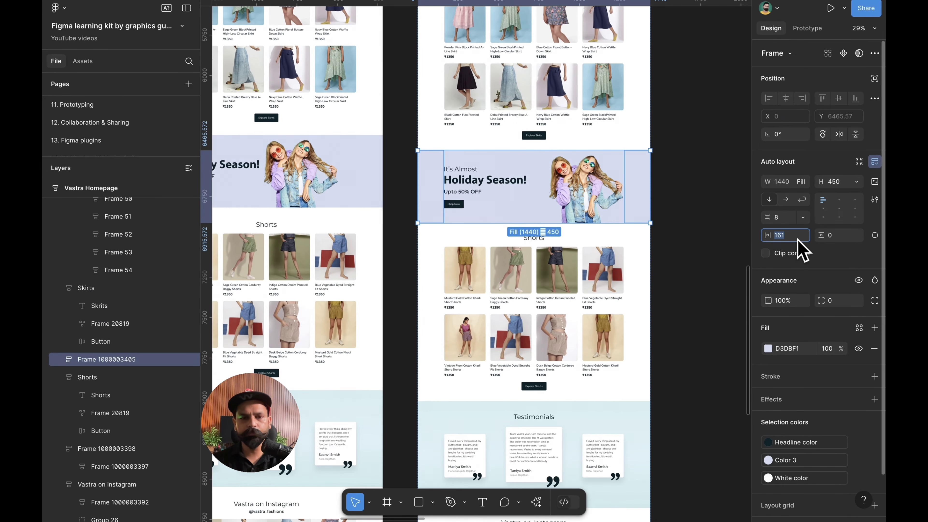
{"action": "type", "text": "165"}
{"action": "key", "text": "Return"}
{"action": "left_click", "coordinate": [712, 190]}
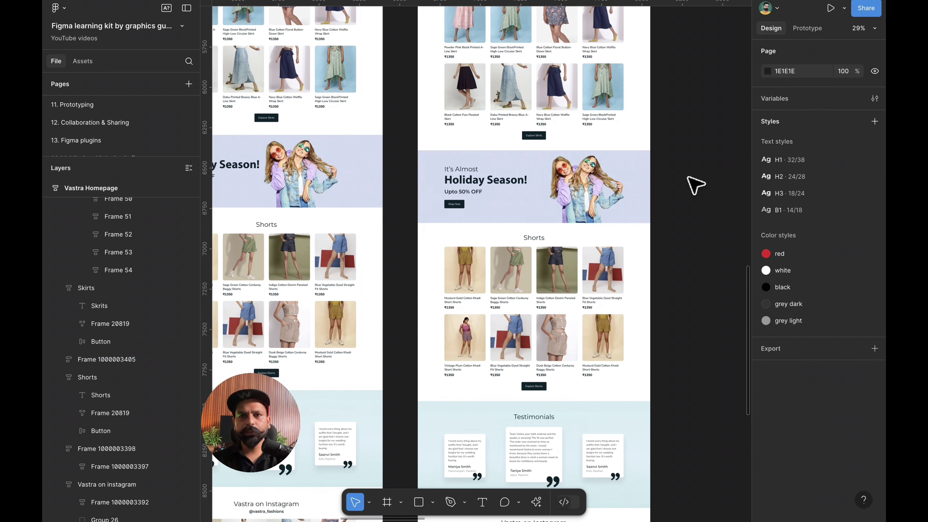
Switch the Holiday Season banner's auto layout from vertical to Wrap
{"action": "left_click", "coordinate": [595, 188]}
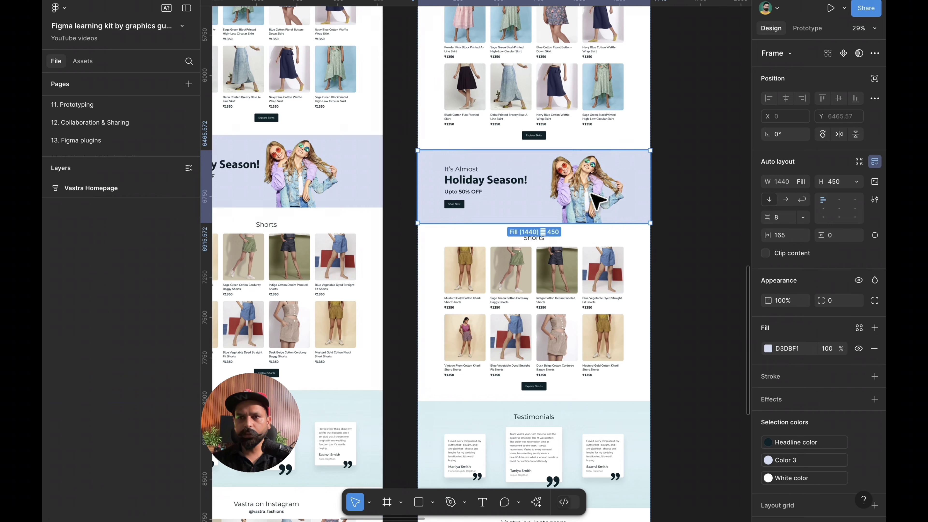
{"action": "left_click", "coordinate": [677, 198]}
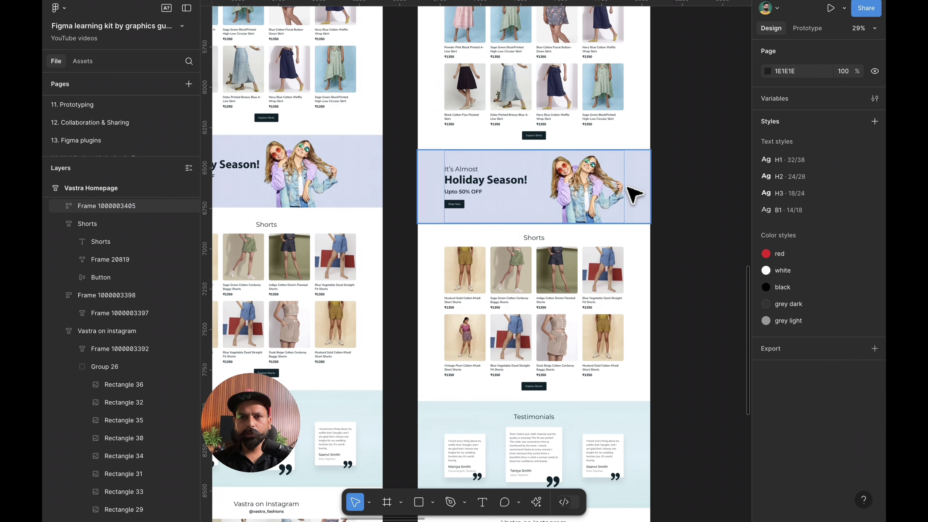
{"action": "left_click", "coordinate": [635, 194]}
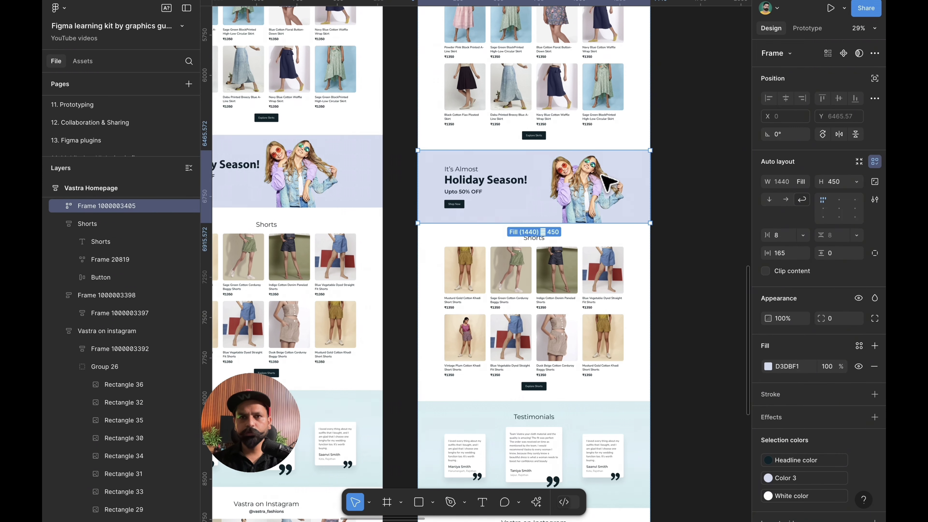
Compare the Holiday Season banner's structure with the finished homepage's, and ungroup the inner frame holding its text block and image
{"action": "double_click", "coordinate": [583, 181]}
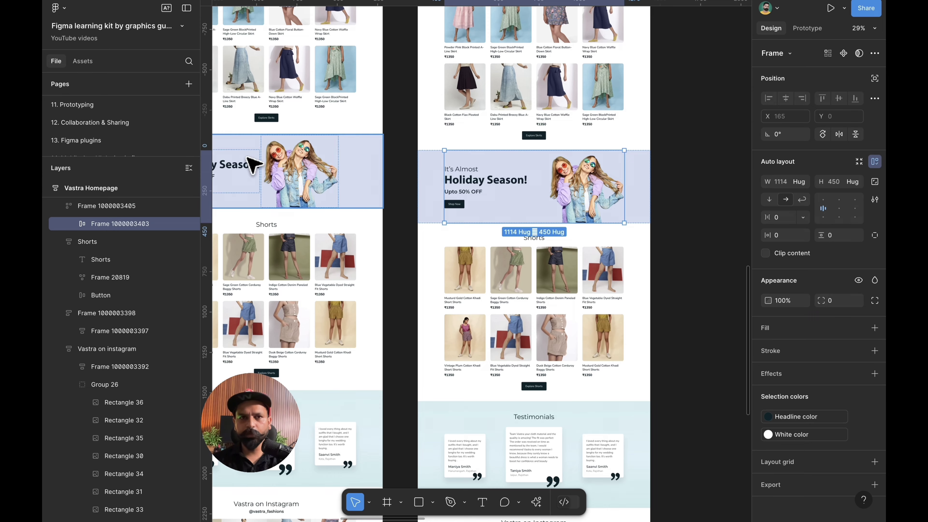
{"action": "left_click", "coordinate": [252, 164]}
{"action": "scroll", "coordinate": [329, 175], "scroll_direction": "left", "scroll_amount": 3}
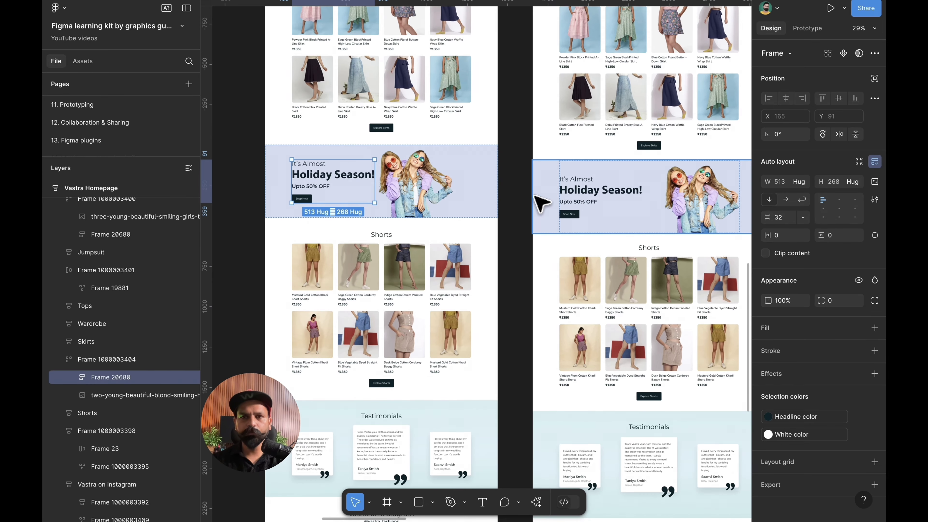
{"action": "left_click", "coordinate": [540, 202]}
{"action": "scroll", "coordinate": [543, 201], "scroll_direction": "right", "scroll_amount": 3}
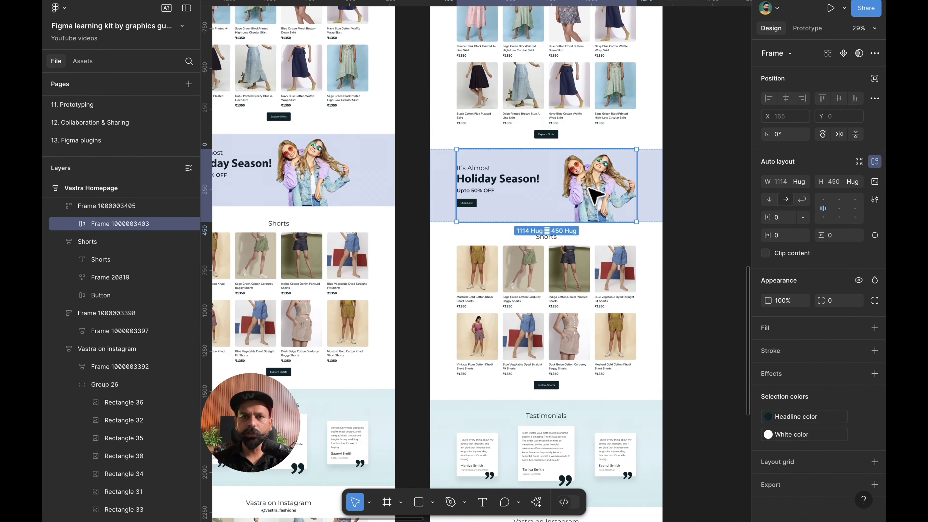
{"action": "key", "text": "ctrl+shift+g"}
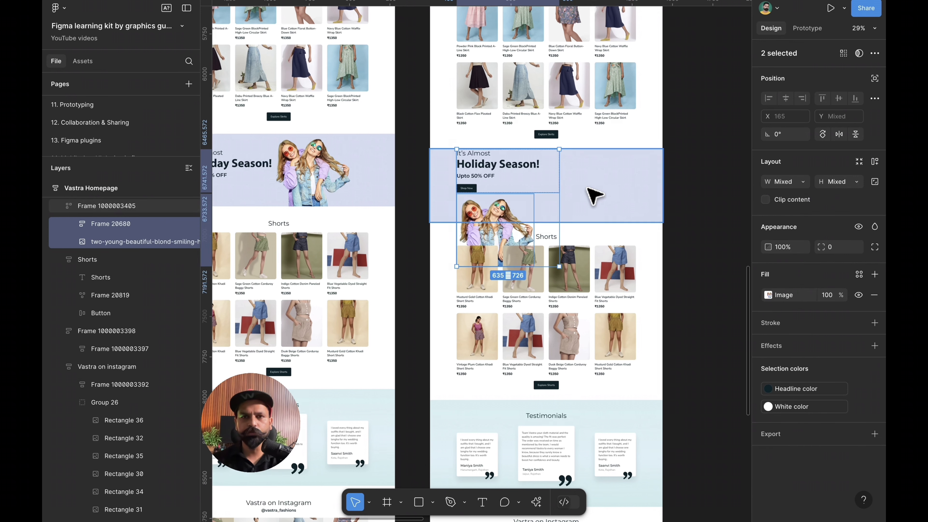
Set the Holiday Season banner's auto layout to horizontal with its contents aligned left and vertically centered
{"action": "left_click", "coordinate": [597, 183]}
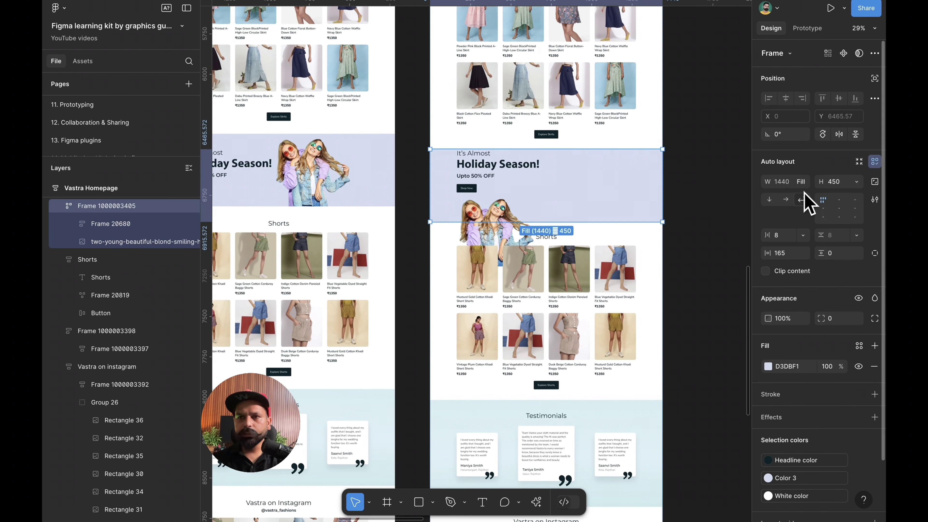
{"action": "left_click", "coordinate": [785, 200]}
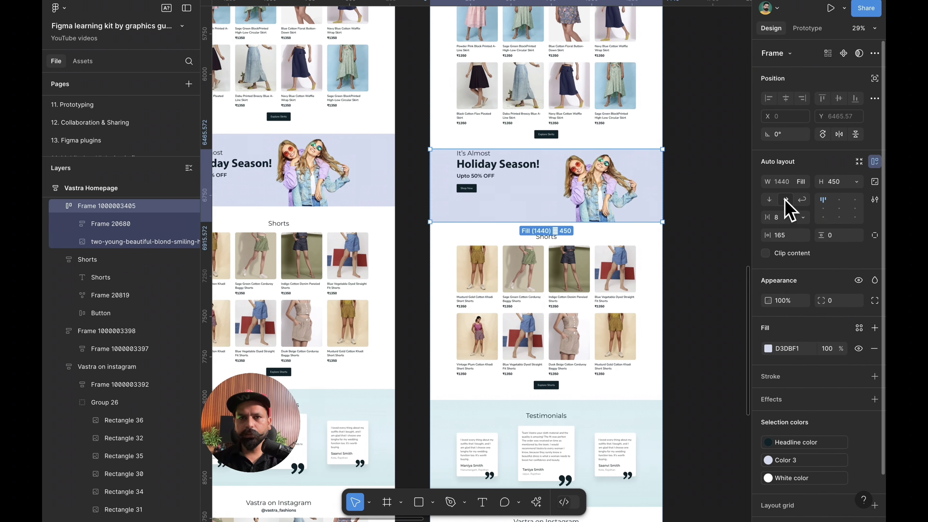
{"action": "left_click", "coordinate": [822, 209]}
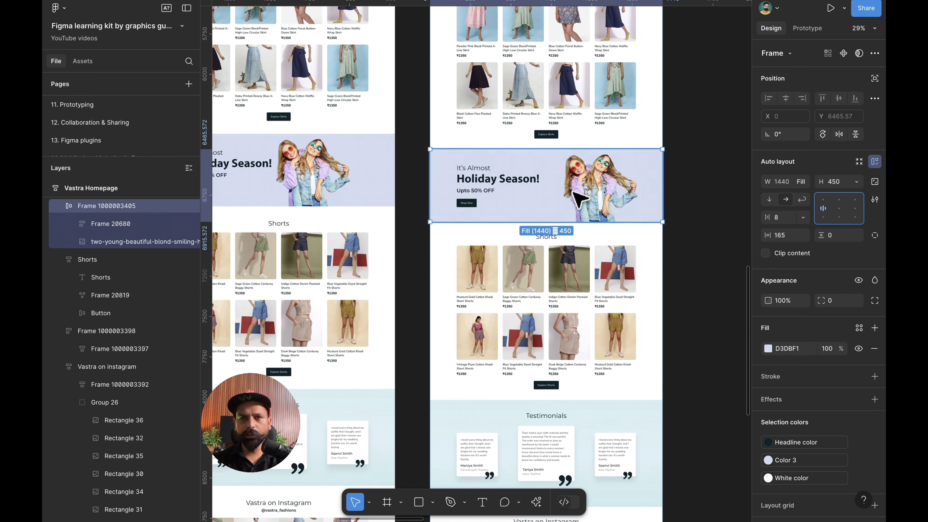
Check the finished homepage's Holiday Season banner, and set the working banner's auto layout to Wrap
{"action": "scroll", "coordinate": [365, 190], "scroll_direction": "left", "scroll_amount": 3}
{"action": "left_click", "coordinate": [365, 190]}
{"action": "left_click", "coordinate": [602, 199]}
{"action": "left_click", "coordinate": [802, 201]}
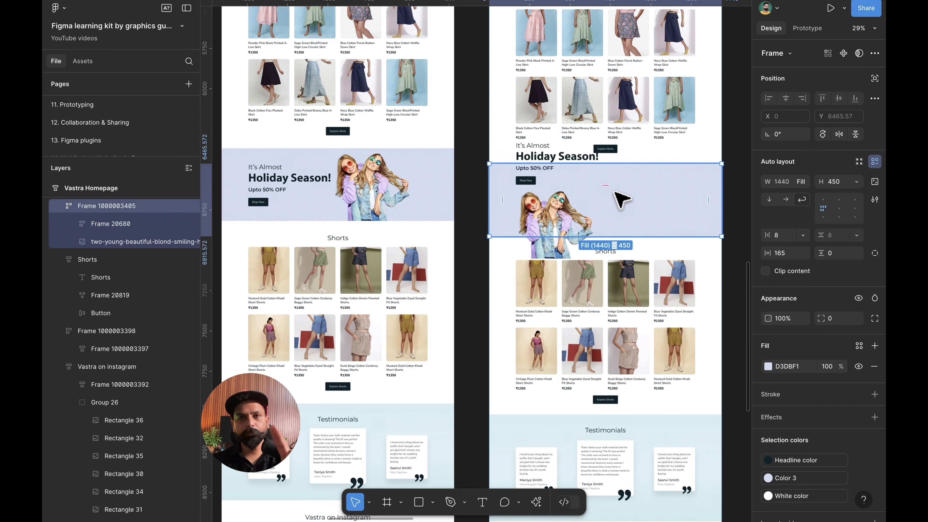
Examine how the Holiday Season banner's text block and image wrap compared with the finished homepage's banner
{"action": "scroll", "coordinate": [624, 199], "scroll_direction": "right", "scroll_amount": 2}
{"action": "scroll", "coordinate": [624, 199], "scroll_direction": "up", "scroll_amount": 1}
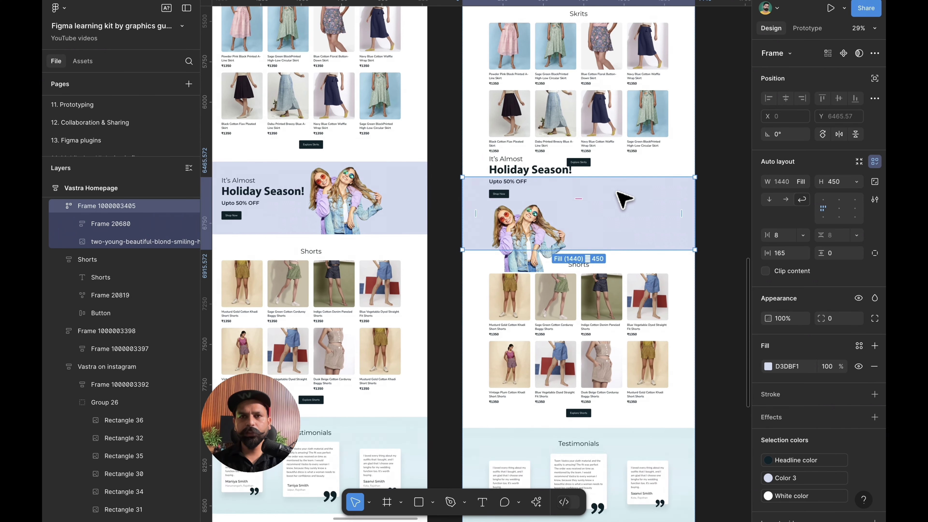
{"action": "scroll", "coordinate": [624, 199], "scroll_direction": "up", "scroll_amount": 3}
{"action": "scroll", "coordinate": [623, 199], "scroll_direction": "right", "scroll_amount": 1}
{"action": "scroll", "coordinate": [624, 199], "scroll_direction": "down", "scroll_amount": 5}
{"action": "scroll", "coordinate": [624, 199], "scroll_direction": "left", "scroll_amount": 1}
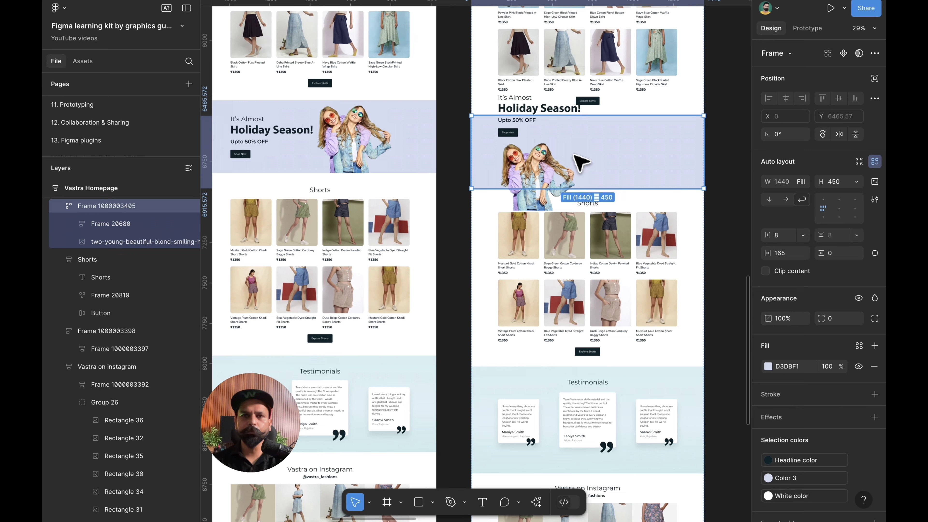
{"action": "left_click", "coordinate": [683, 176]}
{"action": "scroll", "coordinate": [683, 176], "scroll_direction": "right", "scroll_amount": 1}
{"action": "scroll", "coordinate": [683, 176], "scroll_direction": "up", "scroll_amount": 1}
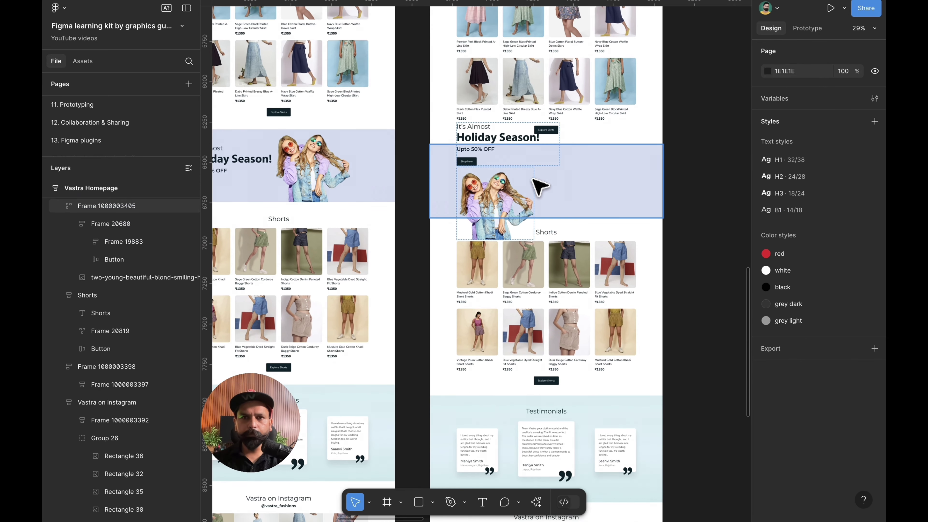
Compare the width sizing of the Holiday Season text block with that of the finished homepage's text block
{"action": "scroll", "coordinate": [534, 183], "scroll_direction": "up", "scroll_amount": 3}
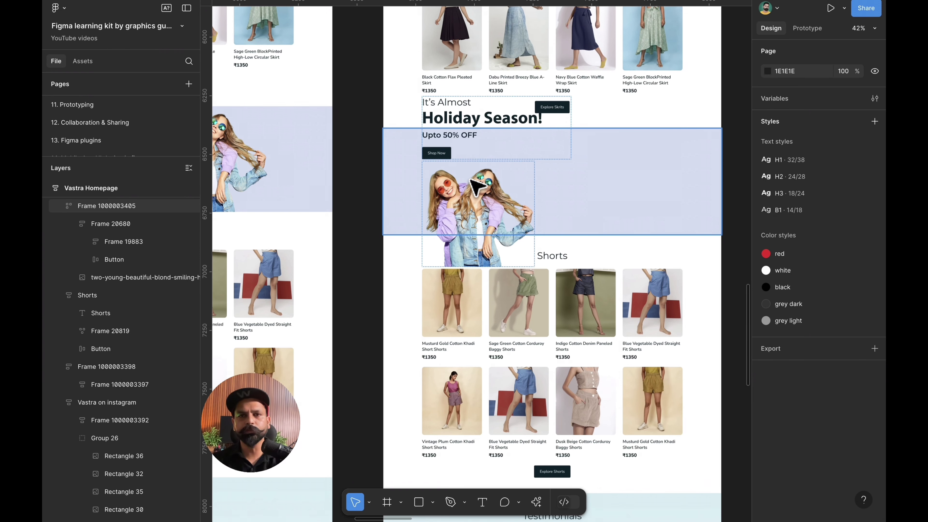
{"action": "double_click", "coordinate": [506, 127]}
{"action": "scroll", "coordinate": [506, 128], "scroll_direction": "left", "scroll_amount": 5}
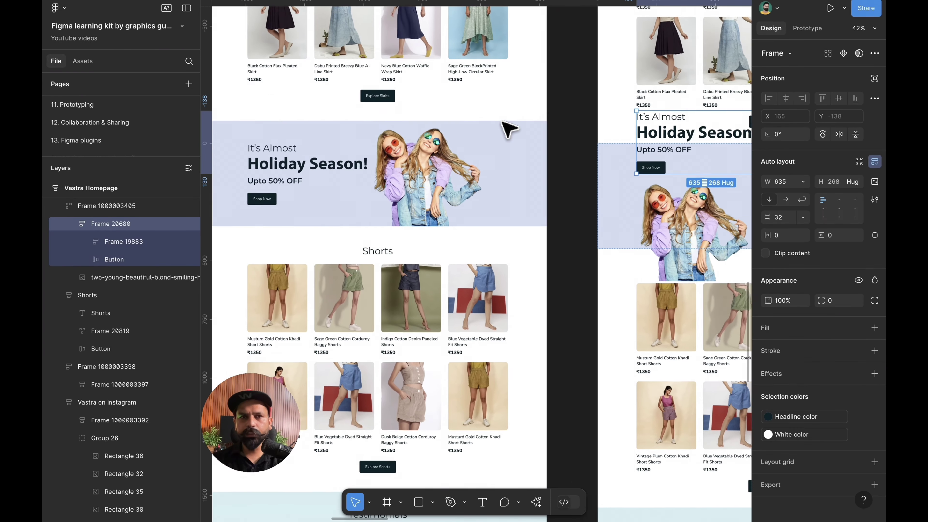
{"action": "left_click", "coordinate": [394, 178]}
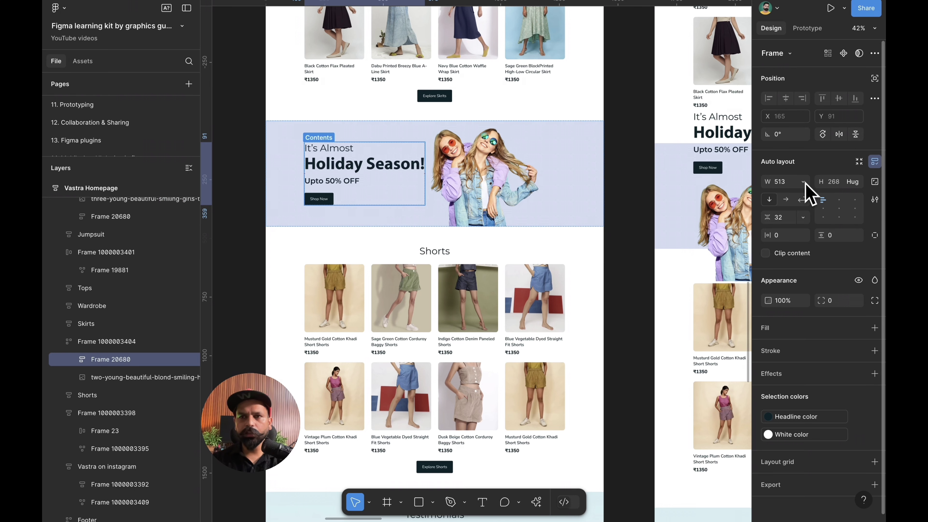
{"action": "scroll", "coordinate": [593, 136], "scroll_direction": "right", "scroll_amount": 5}
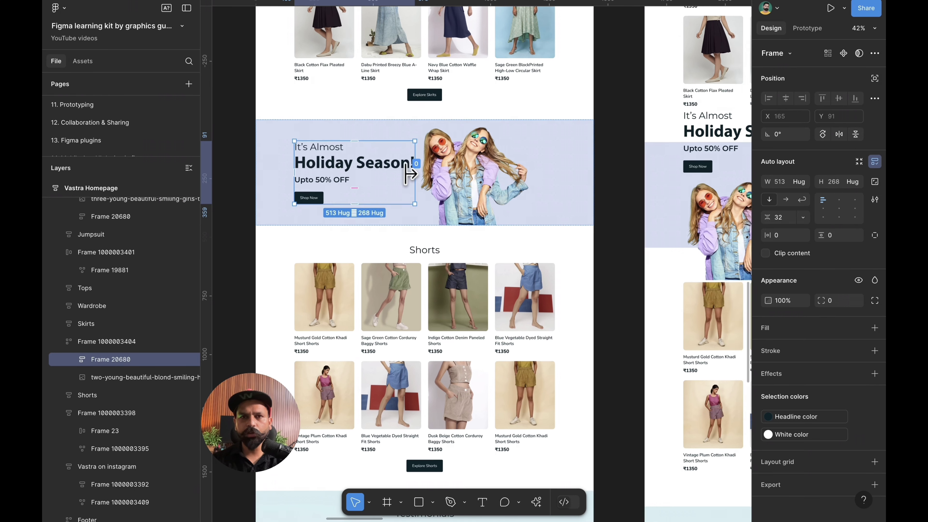
Set the frame holding the holiday banner's text and Shop Now button to hug its contents in width
{"action": "double_click", "coordinate": [594, 135]}
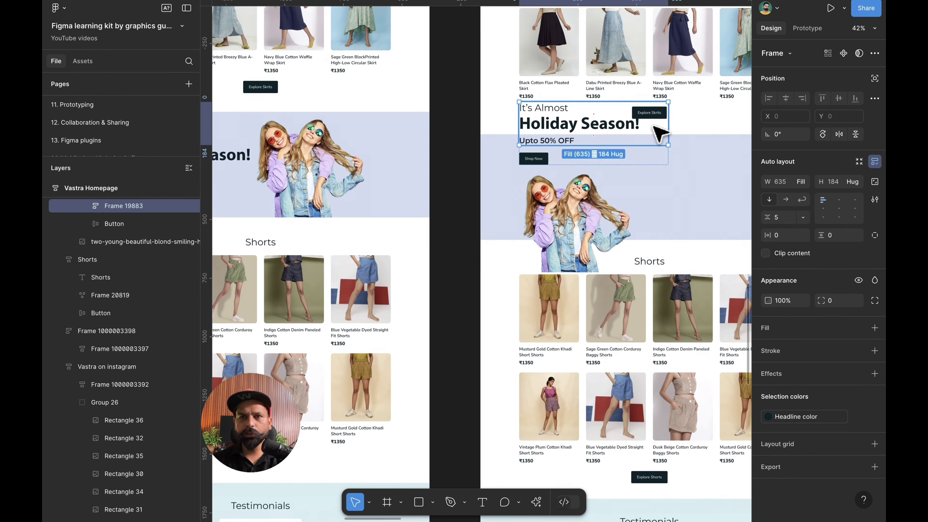
{"action": "key", "text": "Escape"}
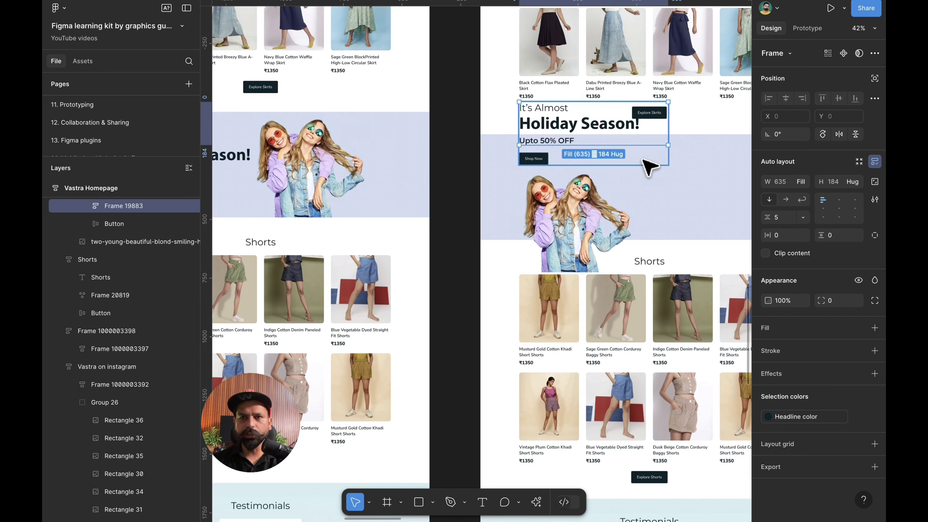
{"action": "left_click", "coordinate": [802, 182]}
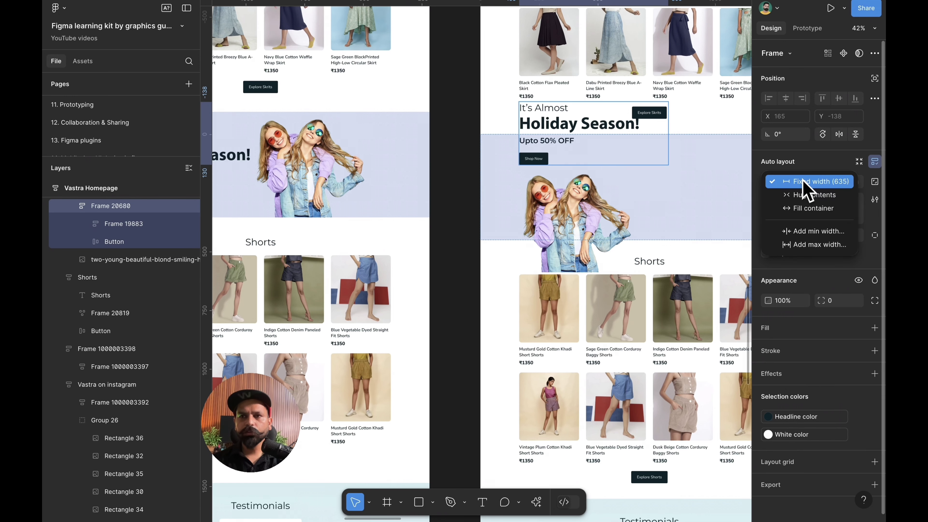
{"action": "left_click", "coordinate": [808, 196]}
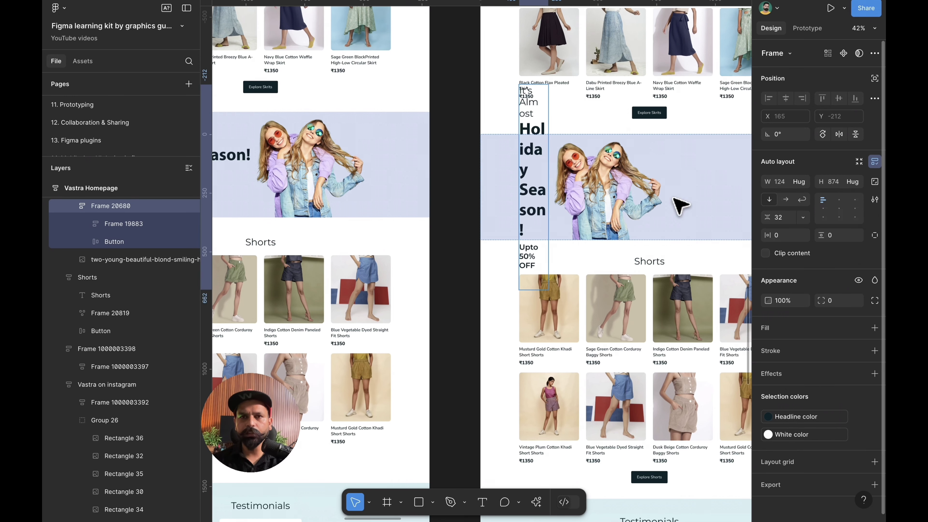
{"action": "scroll", "coordinate": [615, 202], "scroll_direction": "right", "scroll_amount": 3}
{"action": "left_click", "coordinate": [744, 198]}
{"action": "scroll", "coordinate": [701, 198], "scroll_direction": "down", "scroll_amount": 3}
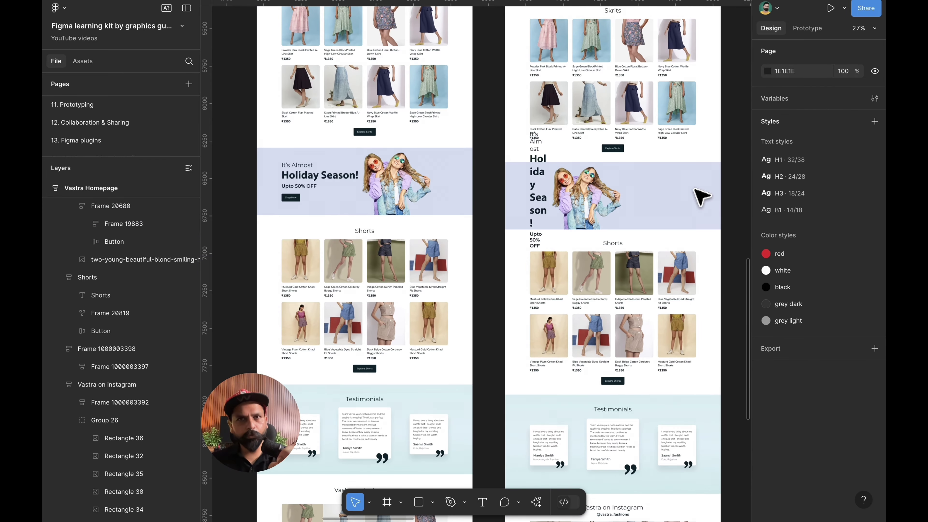
Set the width of the holiday banner's three-line text group to hug its contents
{"action": "scroll", "coordinate": [699, 197], "scroll_direction": "right", "scroll_amount": 2}
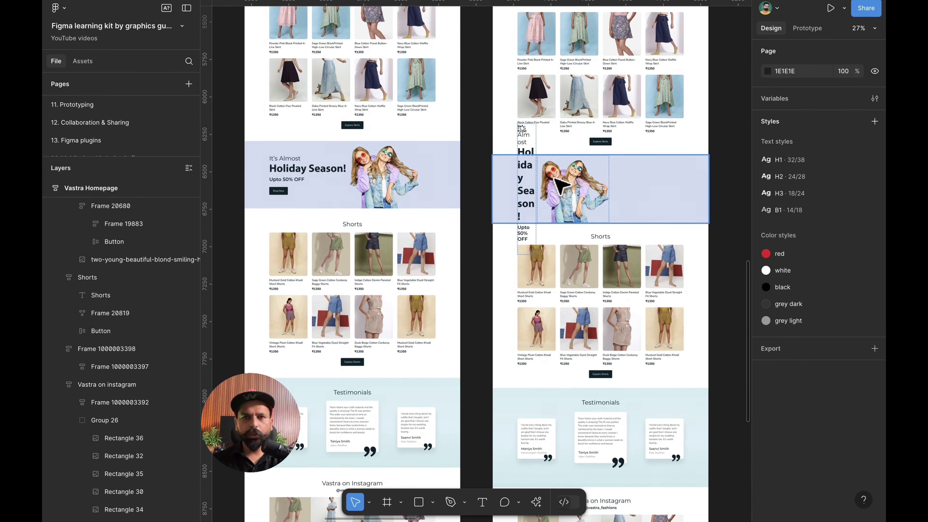
{"action": "double_click", "coordinate": [529, 194]}
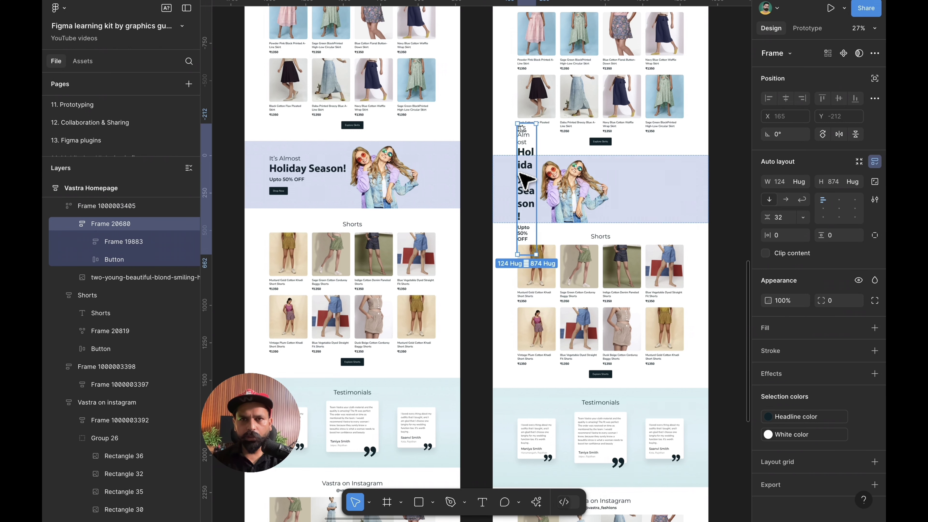
{"action": "left_click", "coordinate": [526, 197]}
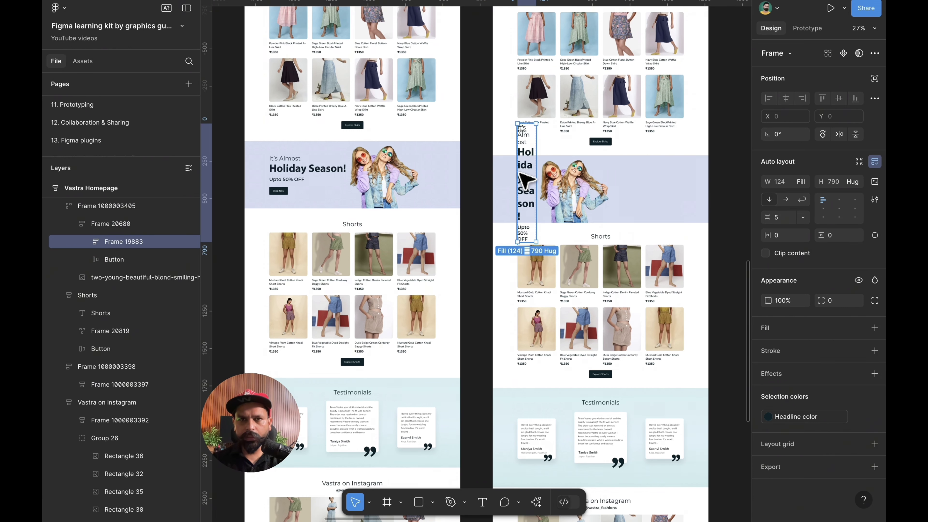
{"action": "left_click", "coordinate": [806, 183]}
{"action": "left_click", "coordinate": [806, 168]}
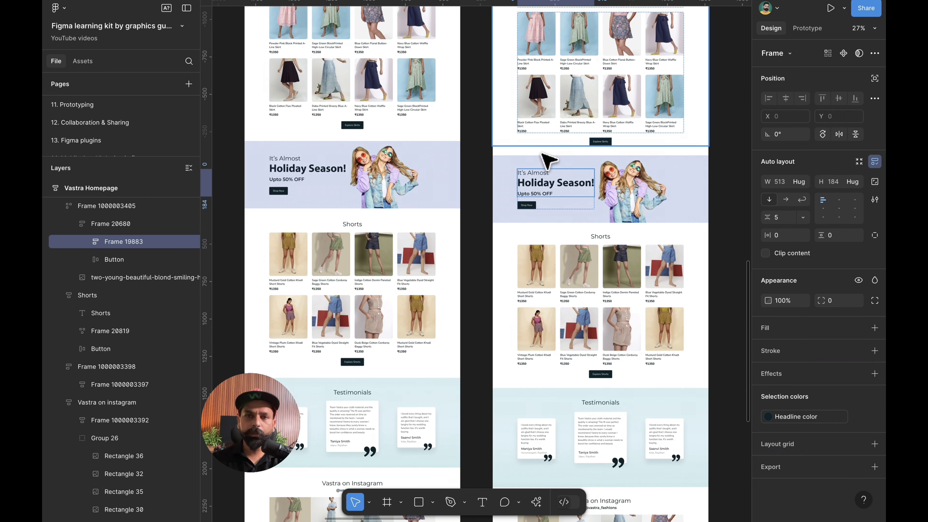
{"action": "scroll", "coordinate": [633, 199], "scroll_direction": "up", "scroll_amount": 5}
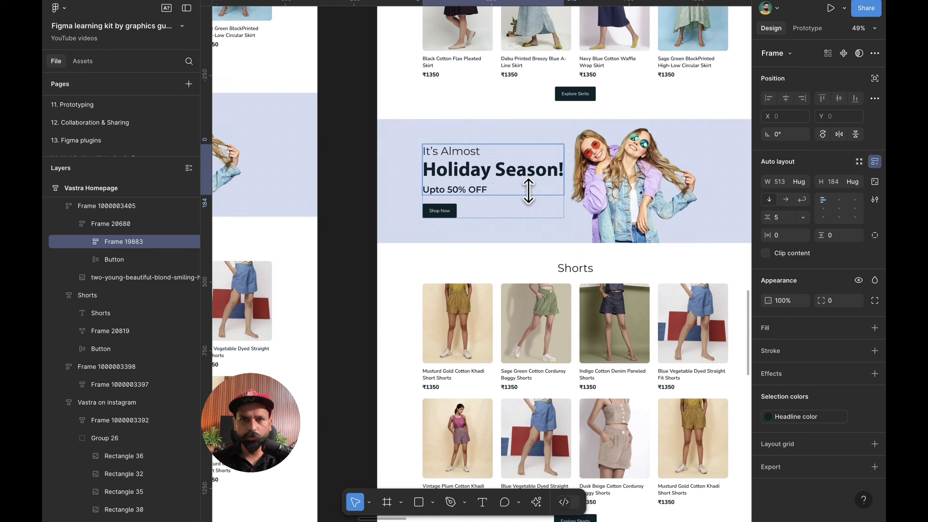
{"action": "scroll", "coordinate": [453, 187], "scroll_direction": "down", "scroll_amount": 3}
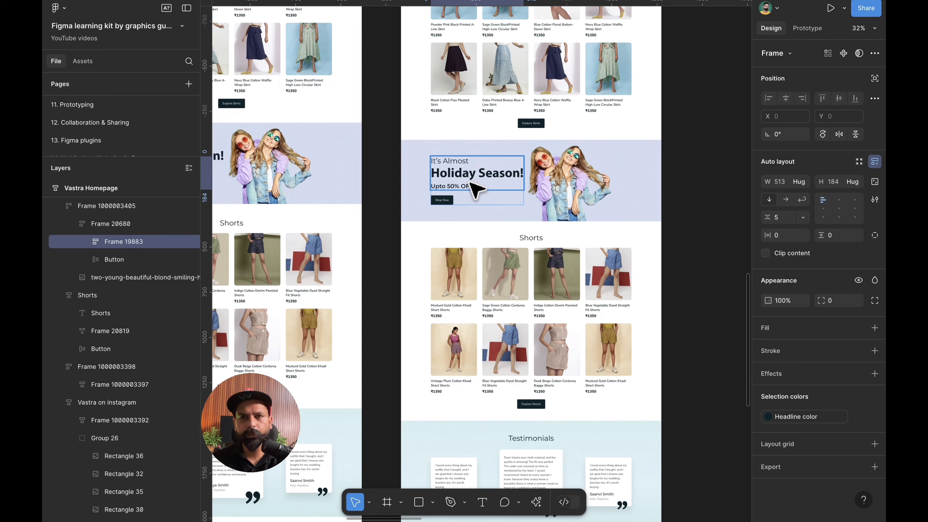
Set the holiday banner frame's height to hug contents, and test its wrapping by temporarily narrowing it to 760
{"action": "left_click", "coordinate": [689, 169]}
{"action": "left_click", "coordinate": [653, 166]}
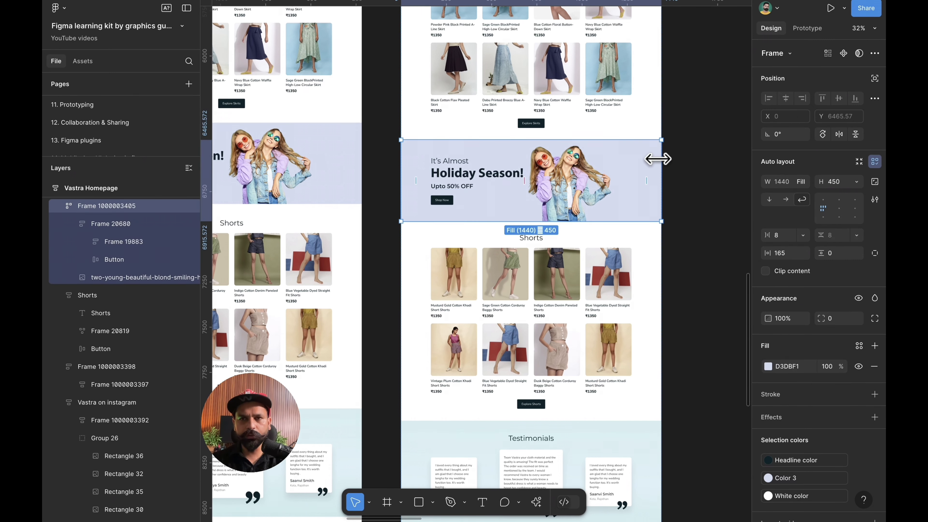
{"action": "left_click_drag", "start_coordinate": [657, 158], "coordinate": [616, 160]}
{"action": "key", "text": "ctrl+z"}
{"action": "left_click", "coordinate": [856, 181]}
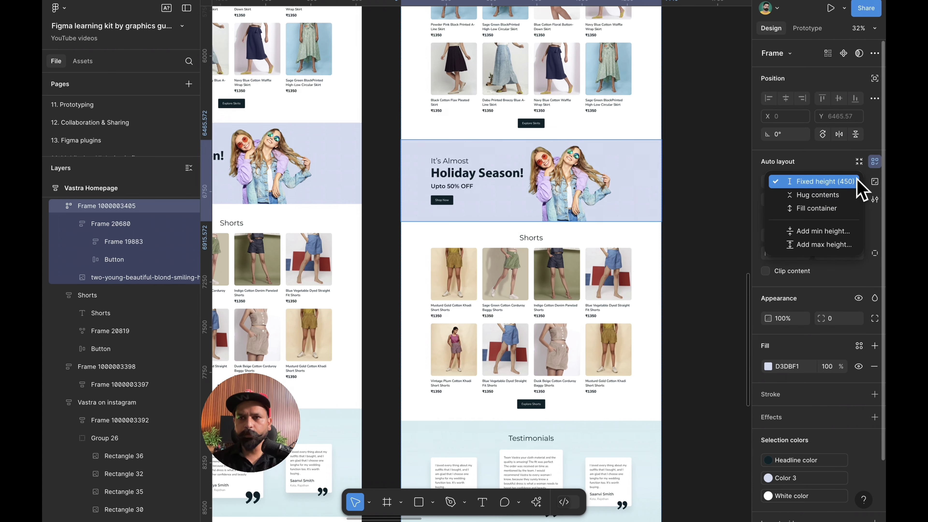
{"action": "left_click", "coordinate": [855, 195]}
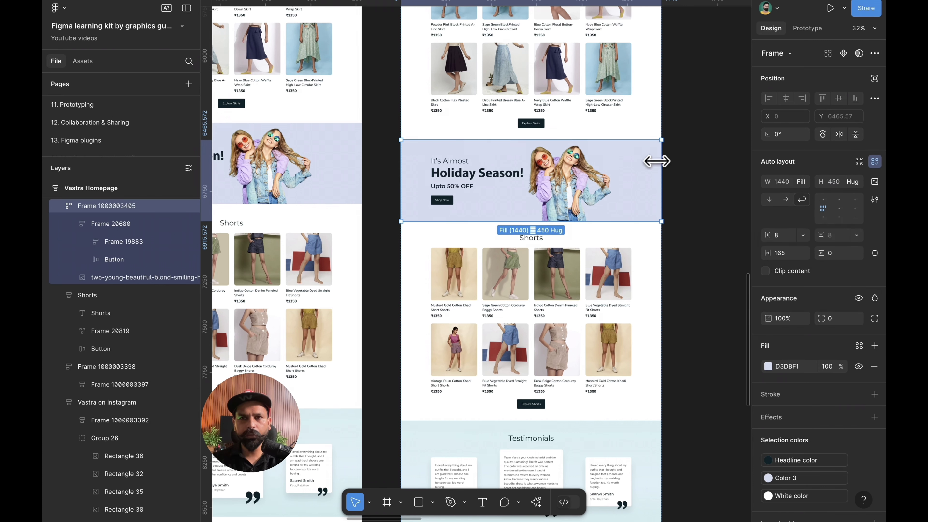
{"action": "left_click_drag", "start_coordinate": [659, 158], "coordinate": [598, 156]}
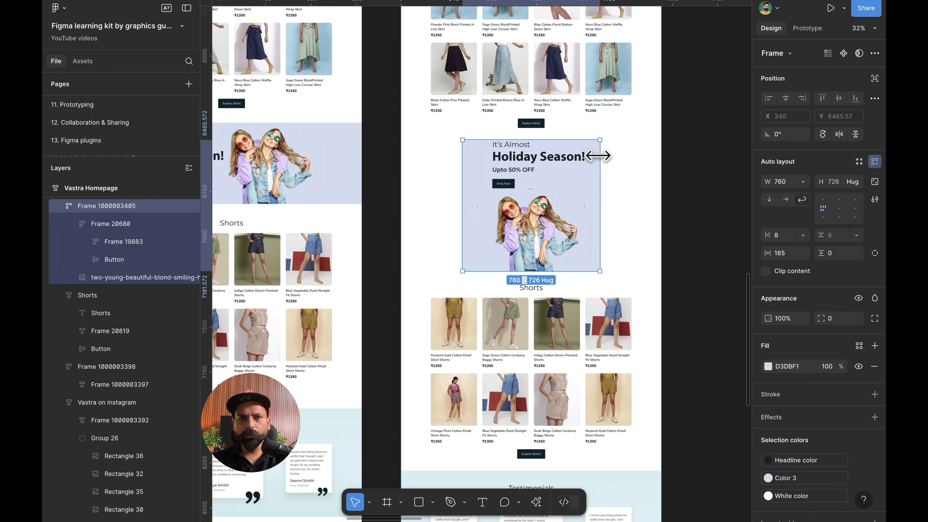
{"action": "key", "text": "ctrl+z"}
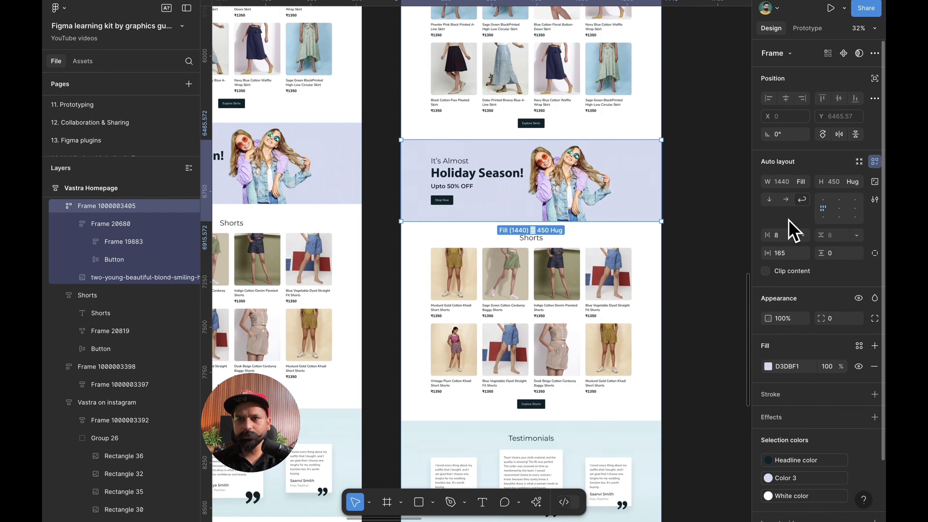
Give the holiday banner frame a top padding of 40 and check its wrapping with a temporary narrower width
{"action": "left_click", "coordinate": [874, 254]}
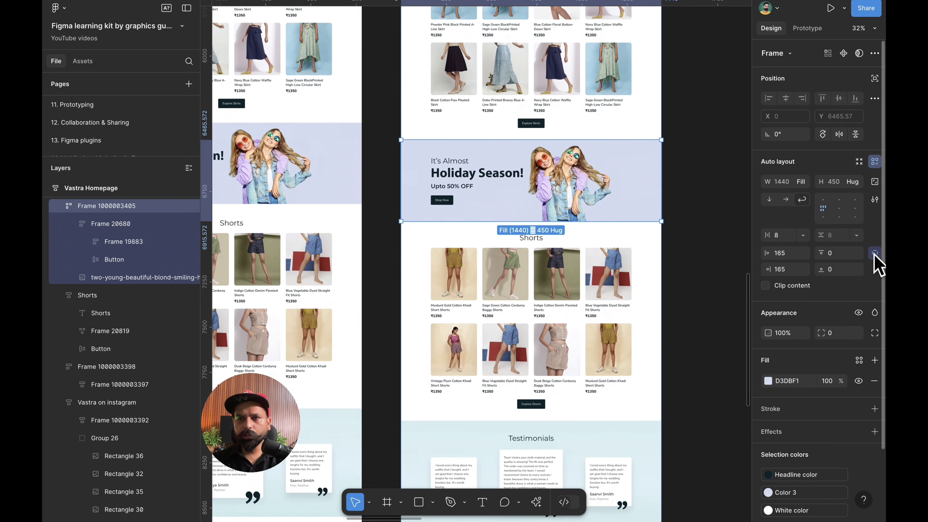
{"action": "left_click", "coordinate": [847, 253]}
{"action": "type", "text": "40"}
{"action": "key", "text": "Return"}
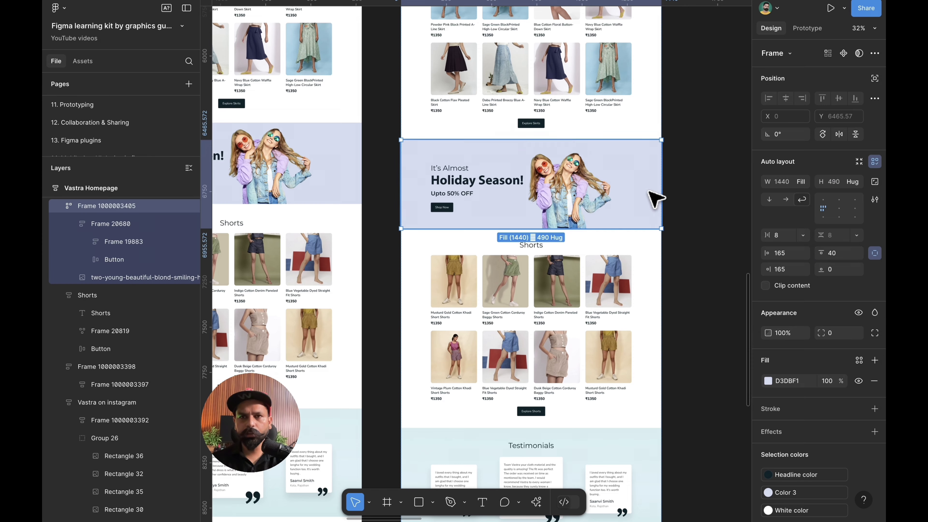
{"action": "left_click_drag", "start_coordinate": [661, 166], "coordinate": [613, 166]}
{"action": "key", "text": "ctrl+z"}
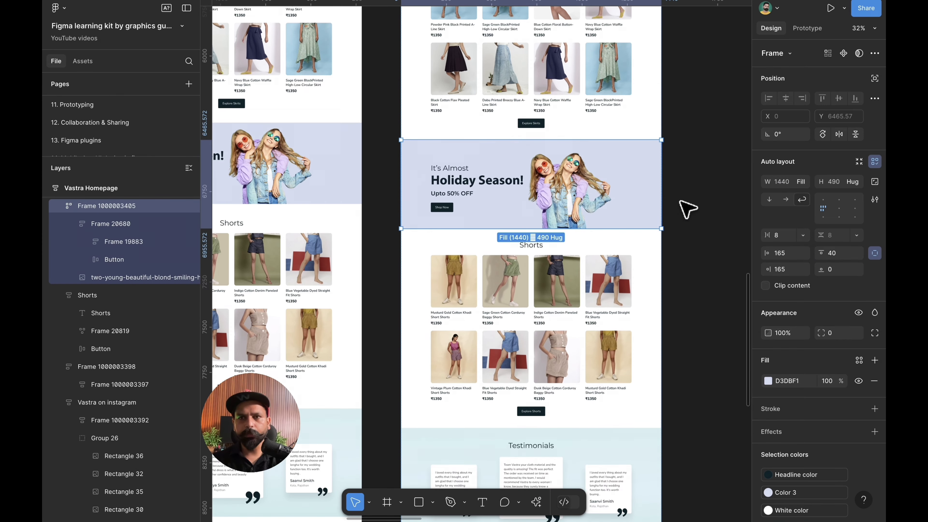
{"action": "left_click", "coordinate": [683, 208]}
Test how the Shorts and Testimonials sections respond to a narrower width, and undo the resizing
{"action": "scroll", "coordinate": [684, 207], "scroll_direction": "down", "scroll_amount": 5}
{"action": "left_click", "coordinate": [612, 197]}
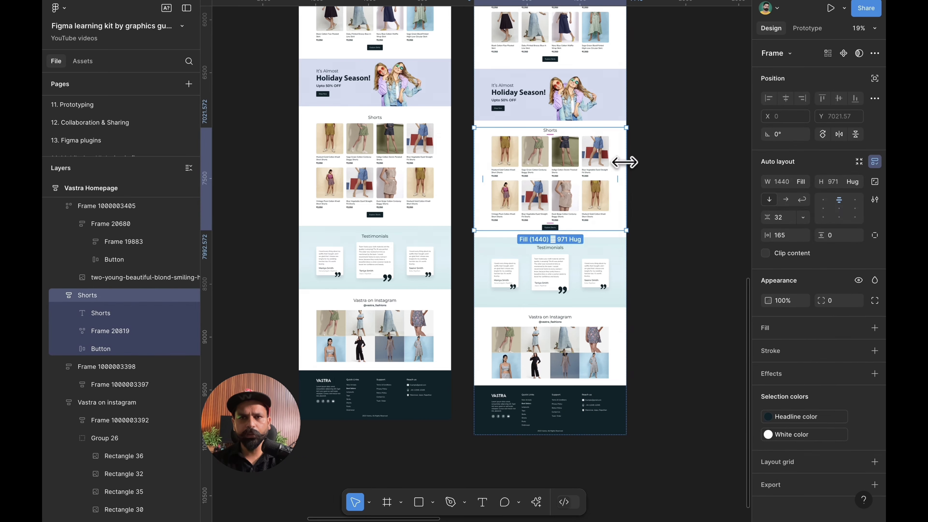
{"action": "left_click_drag", "start_coordinate": [626, 161], "coordinate": [577, 170]}
{"action": "scroll", "coordinate": [613, 174], "scroll_direction": "down", "scroll_amount": 2}
{"action": "left_click", "coordinate": [606, 207]}
{"action": "scroll", "coordinate": [605, 207], "scroll_direction": "up", "scroll_amount": 3}
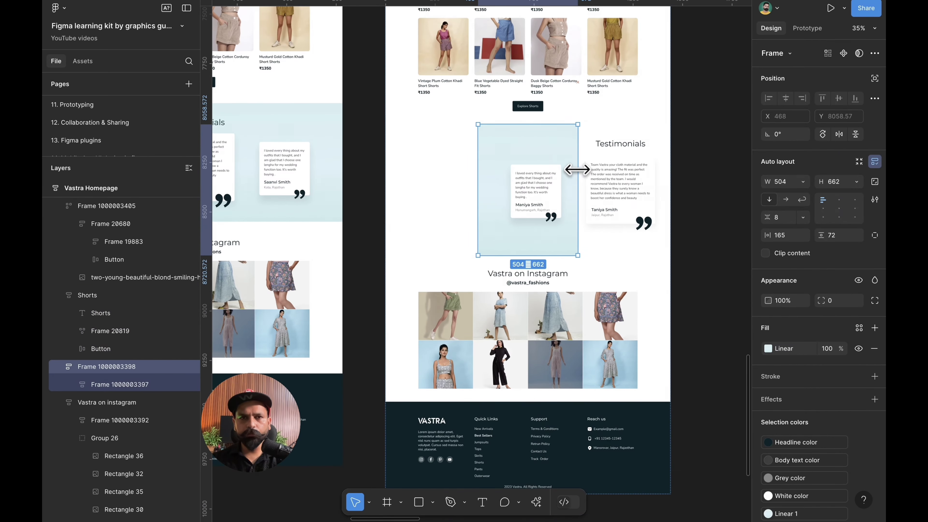
{"action": "key", "text": "ctrl+z"}
{"action": "scroll", "coordinate": [583, 176], "scroll_direction": "down", "scroll_amount": 3}
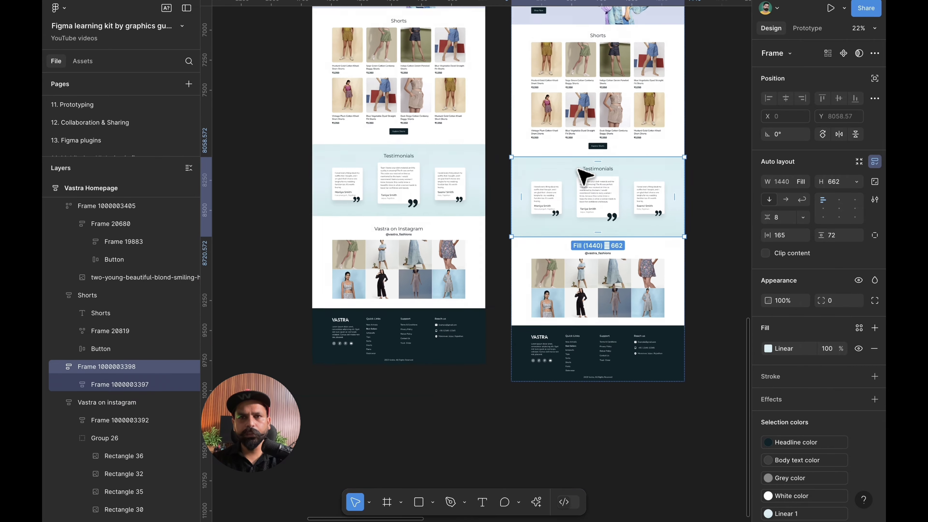
Compare the auto layout structure of the Testimonials sections and their card rows in the two homepage versions
{"action": "left_click", "coordinate": [440, 188]}
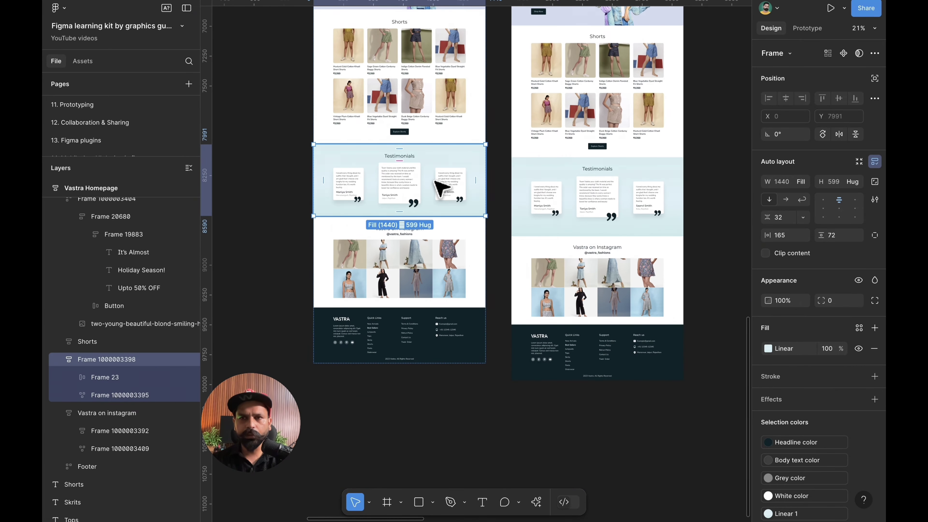
{"action": "scroll", "coordinate": [441, 188], "scroll_direction": "down", "scroll_amount": 1}
{"action": "scroll", "coordinate": [440, 188], "scroll_direction": "right", "scroll_amount": 1}
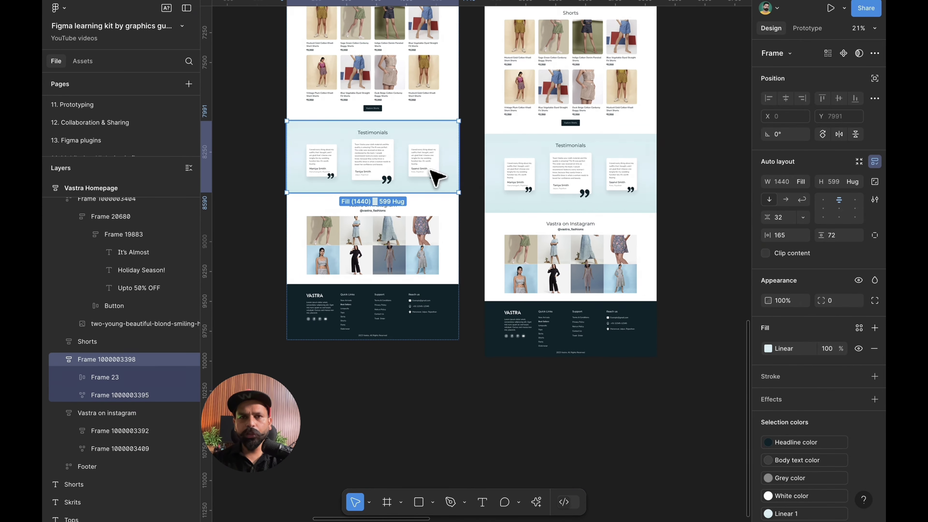
{"action": "left_click", "coordinate": [564, 182]}
{"action": "left_click", "coordinate": [414, 158]}
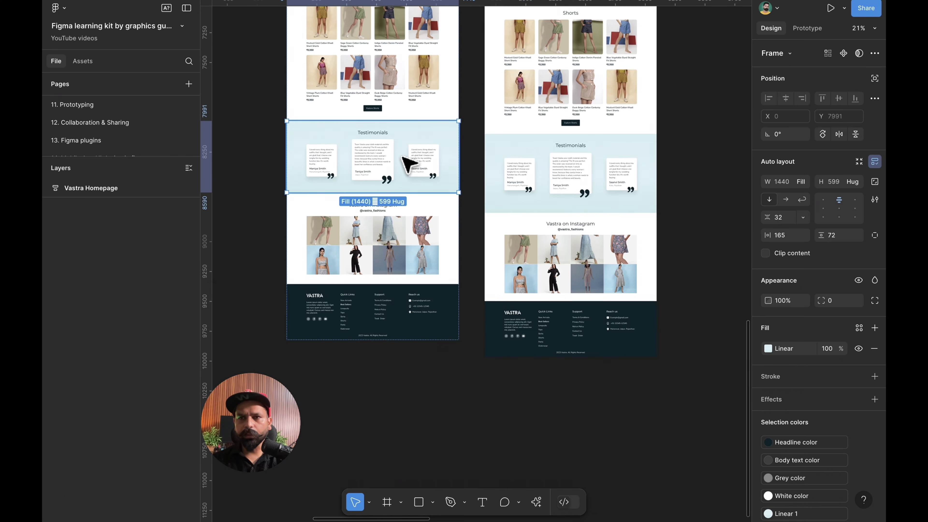
{"action": "left_click", "coordinate": [590, 174]}
{"action": "double_click", "coordinate": [369, 161]}
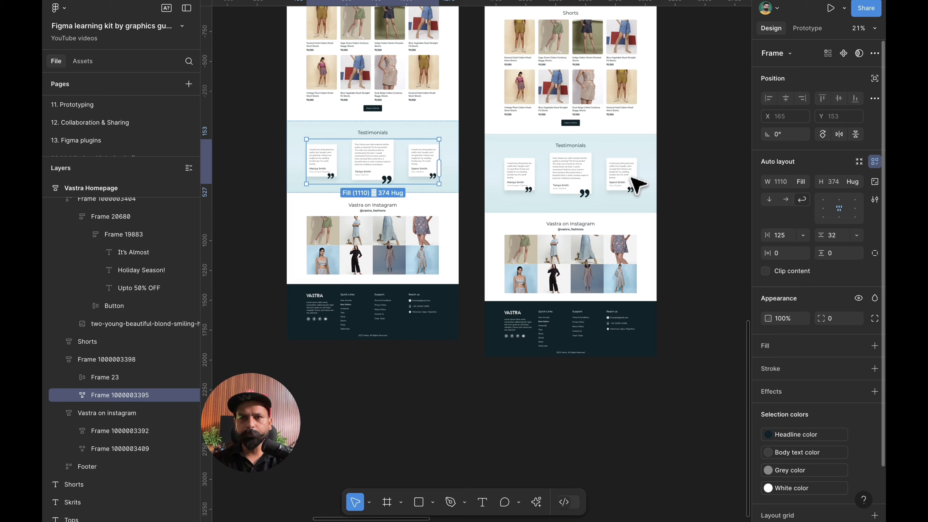
{"action": "left_click", "coordinate": [564, 160]}
{"action": "left_click", "coordinate": [400, 156]}
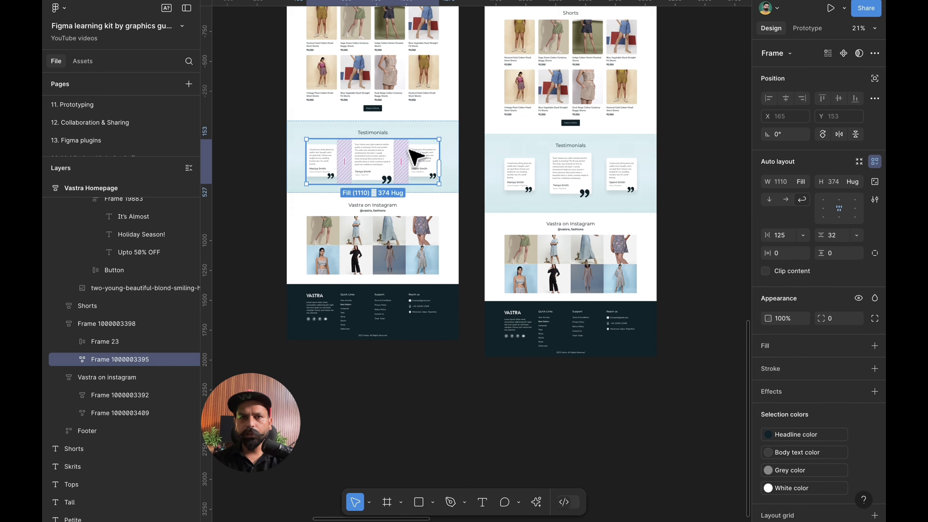
{"action": "left_click", "coordinate": [607, 190]}
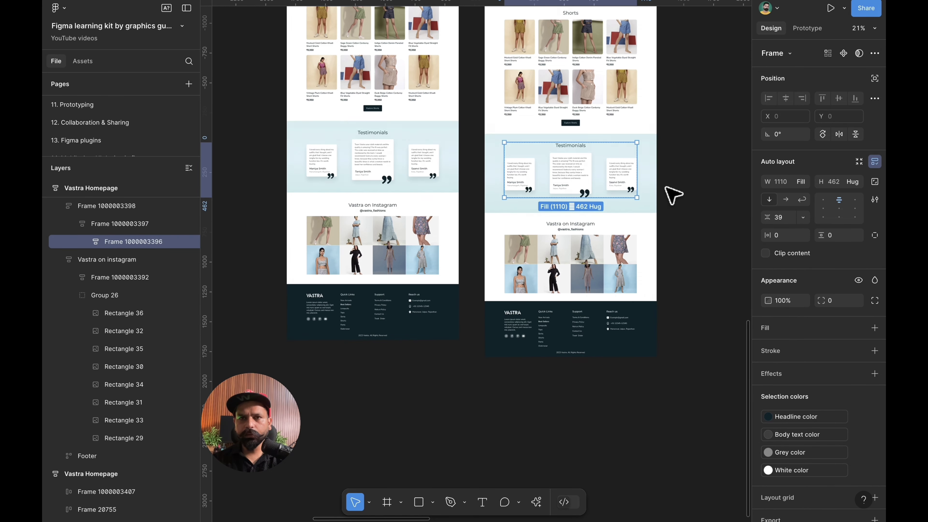
{"action": "scroll", "coordinate": [559, 164], "scroll_direction": "up", "scroll_amount": 3}
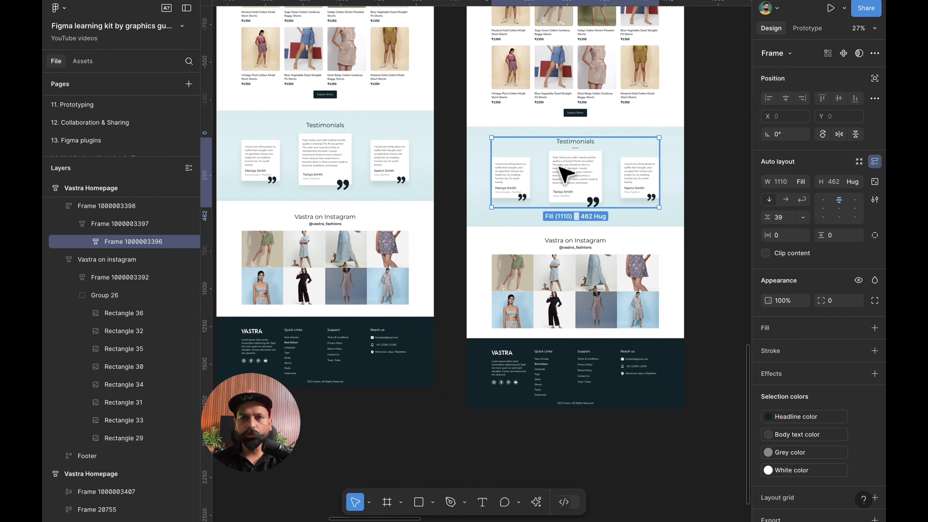
{"action": "left_click", "coordinate": [560, 168]}
{"action": "left_click", "coordinate": [714, 185]}
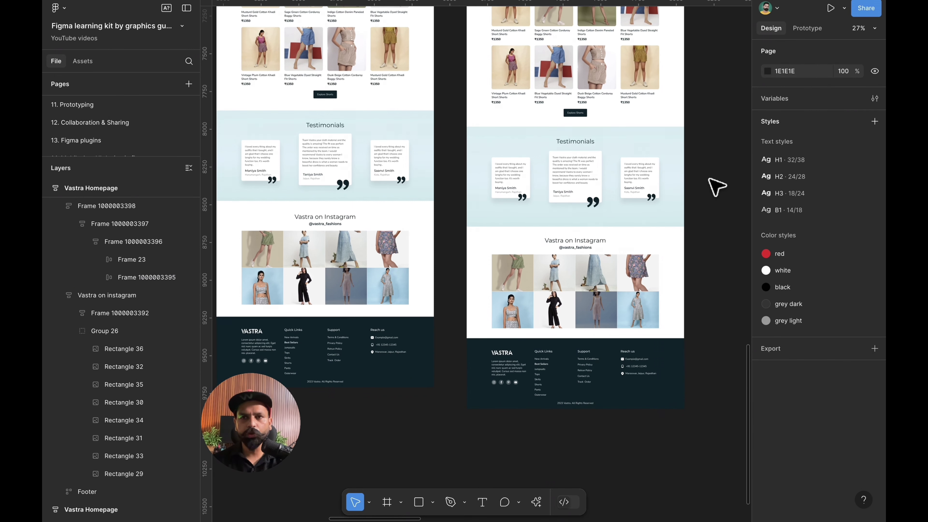
{"action": "scroll", "coordinate": [310, 162], "scroll_direction": "left", "scroll_amount": 3}
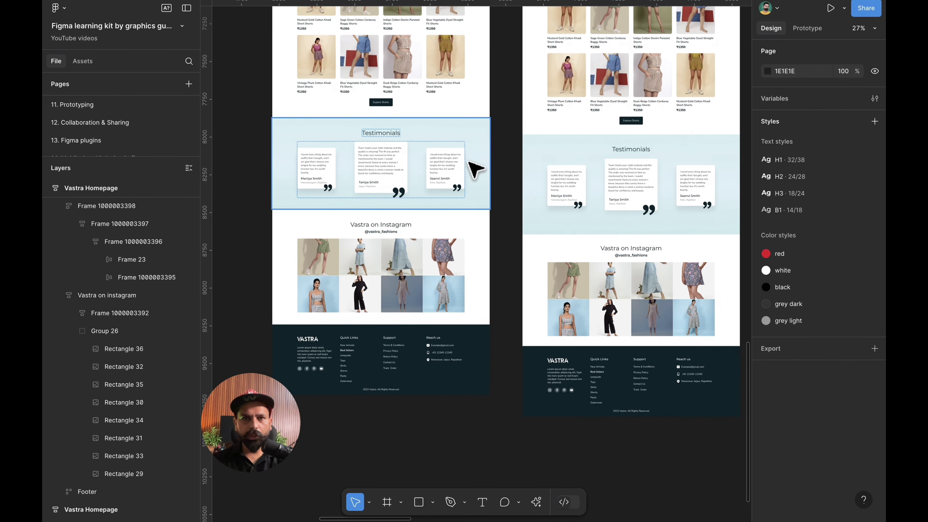
{"action": "left_click", "coordinate": [443, 175]}
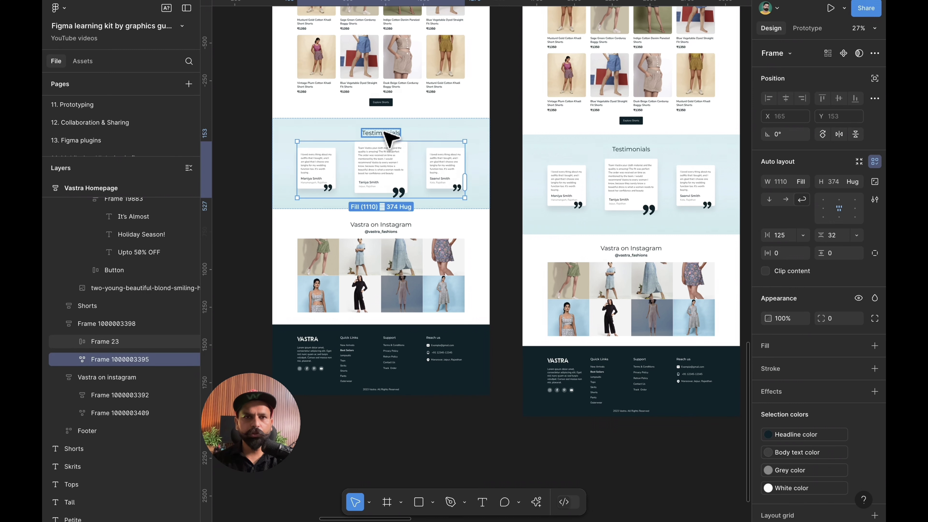
{"action": "scroll", "coordinate": [393, 167], "scroll_direction": "right", "scroll_amount": 4}
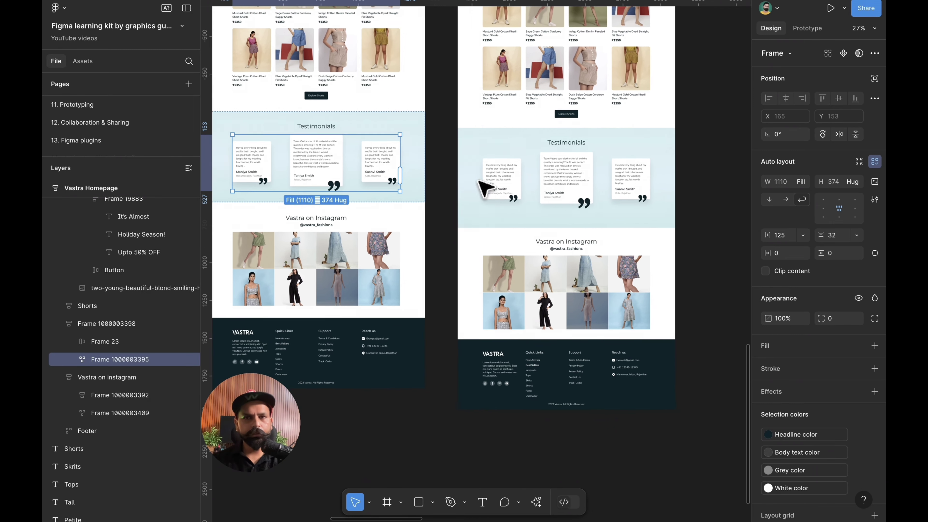
Inspect the nested frames of the full-size Testimonials section and ungroup the outer wrapper frame around its heading and cards
{"action": "left_click", "coordinate": [601, 182]}
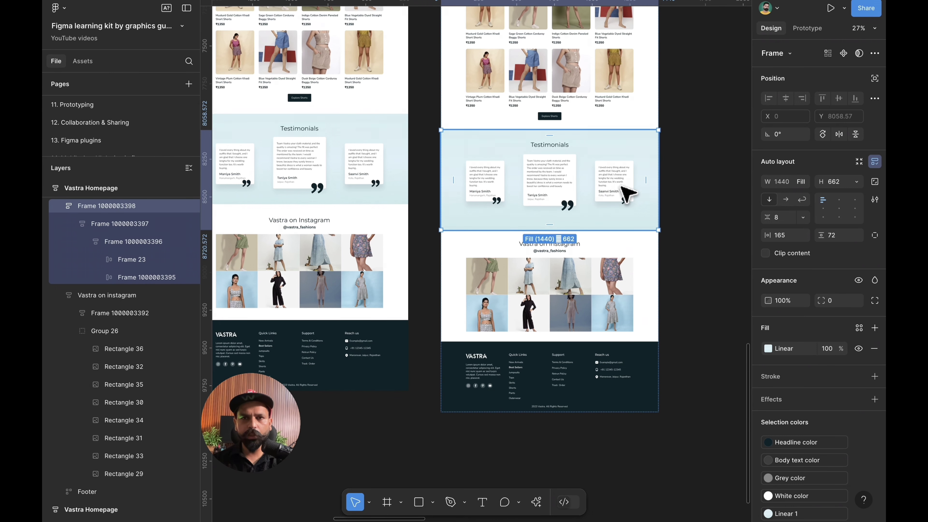
{"action": "double_click", "coordinate": [627, 194]}
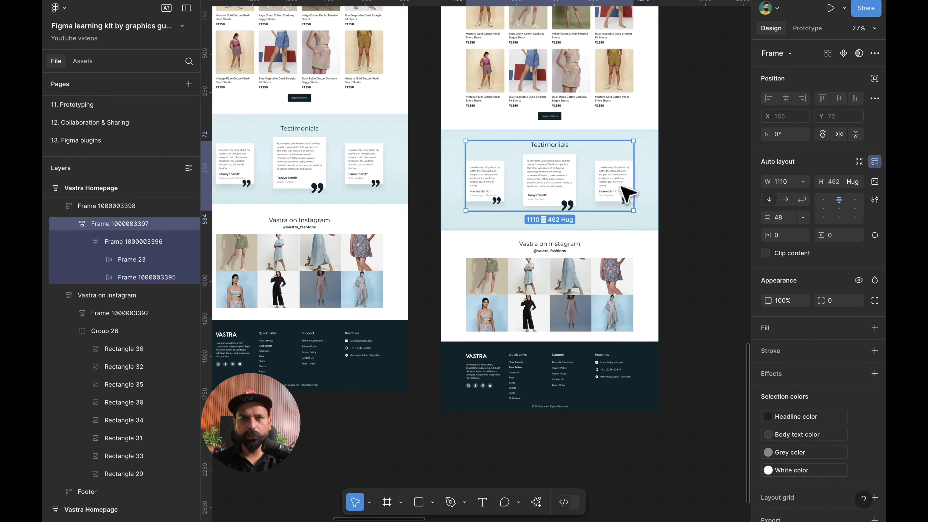
{"action": "double_click", "coordinate": [628, 194]}
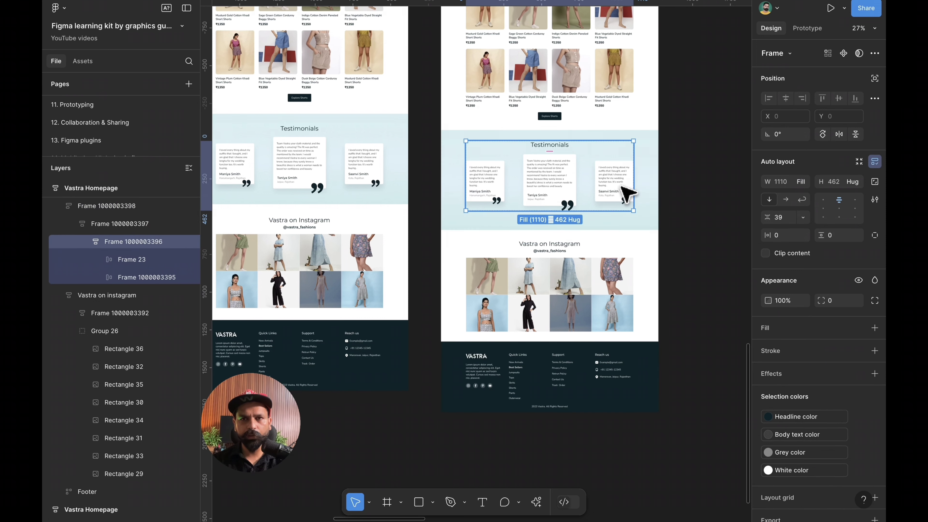
{"action": "double_click", "coordinate": [628, 194]}
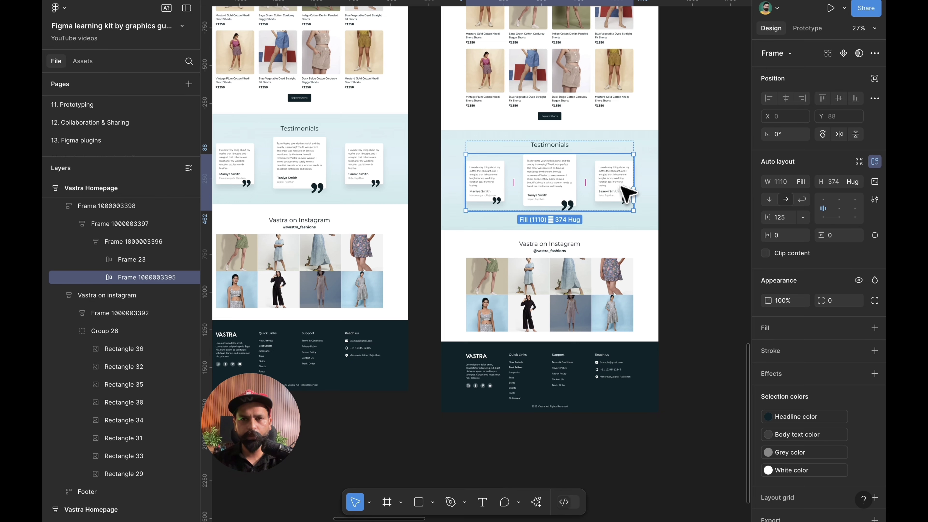
{"action": "left_click", "coordinate": [667, 180]}
{"action": "left_click", "coordinate": [605, 179]}
{"action": "double_click", "coordinate": [605, 179]}
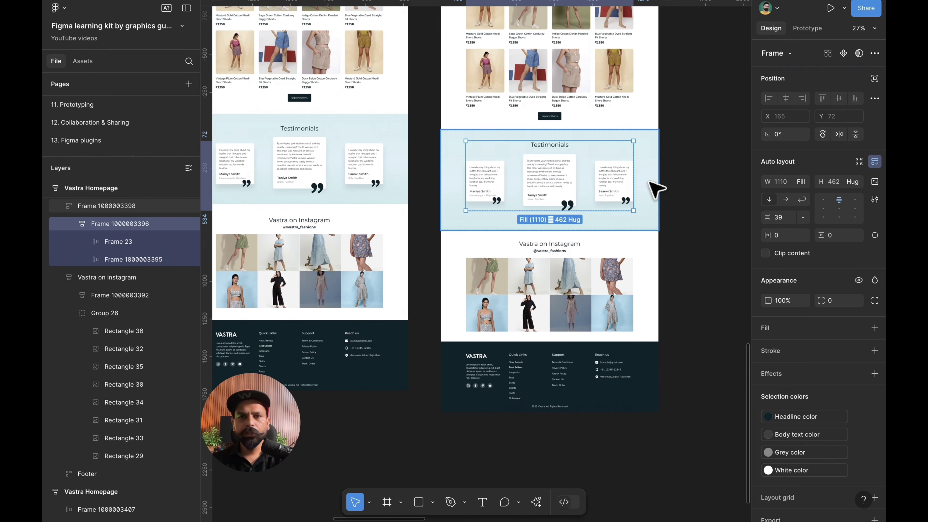
{"action": "key", "text": "ctrl+shift+g"}
{"action": "left_click", "coordinate": [680, 183]}
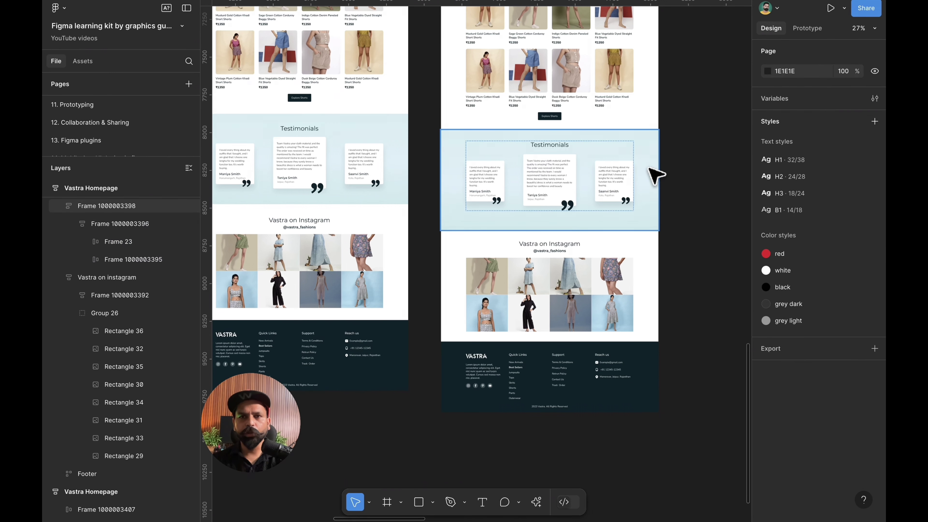
Ungroup the remaining wrapper frame that holds the Testimonials heading and card row
{"action": "left_click", "coordinate": [654, 179]}
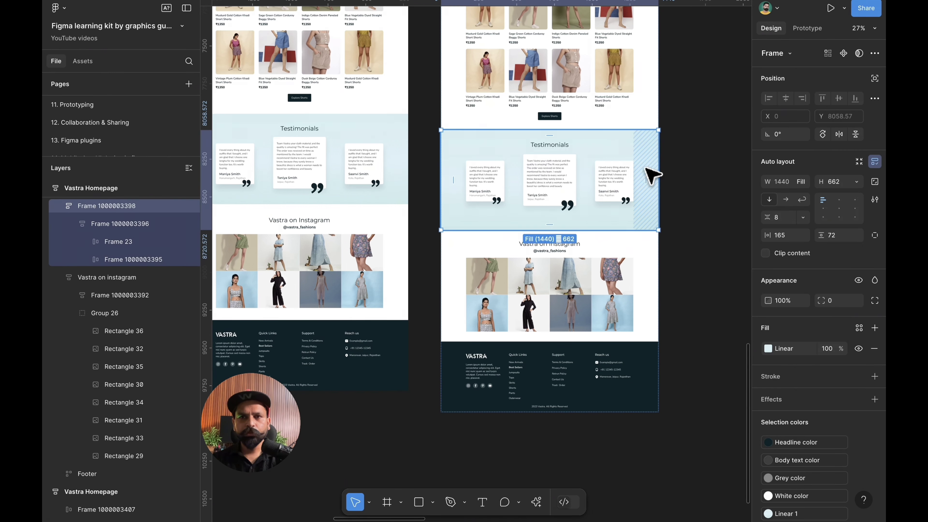
{"action": "double_click", "coordinate": [557, 176]}
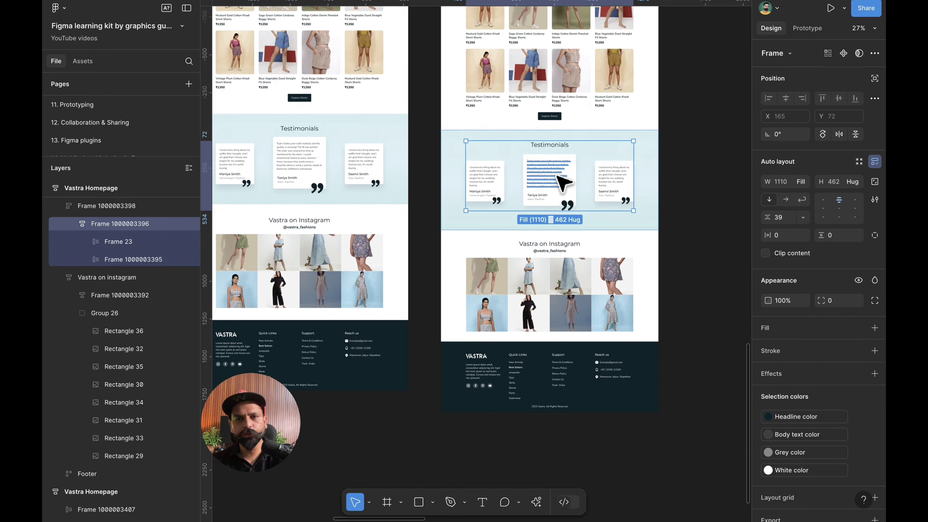
{"action": "key", "text": "ctrl+shift+g"}
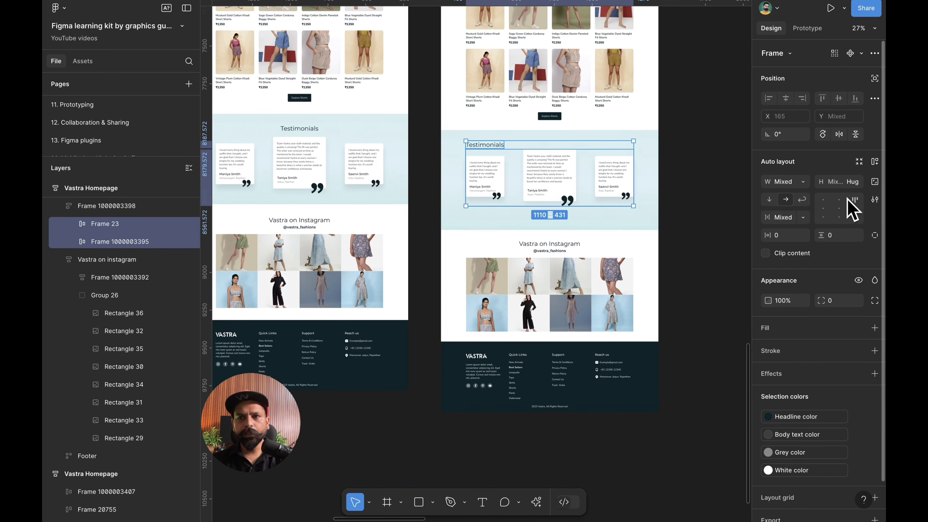
{"action": "left_click", "coordinate": [841, 200]}
{"action": "key", "text": "Escape"}
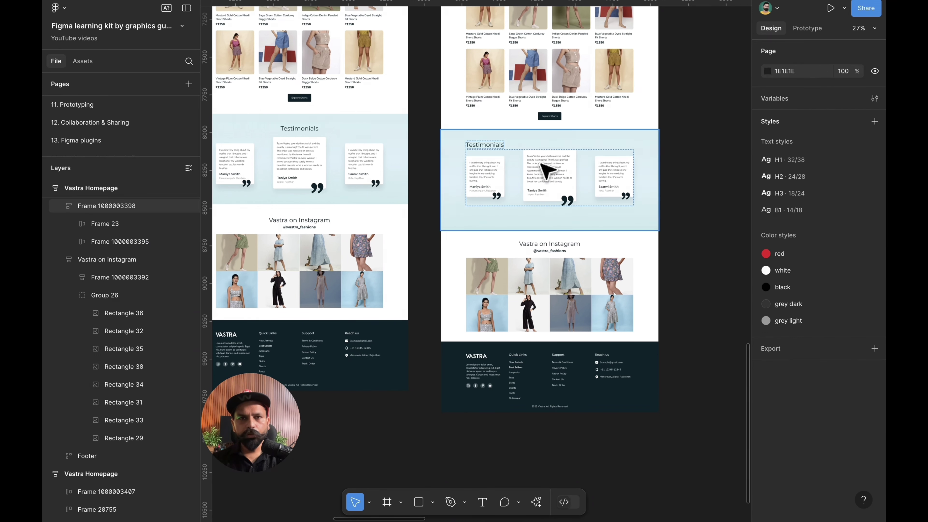
Set the vertical gap between the Testimonials heading and the card row to 24
{"action": "left_click", "coordinate": [658, 156]}
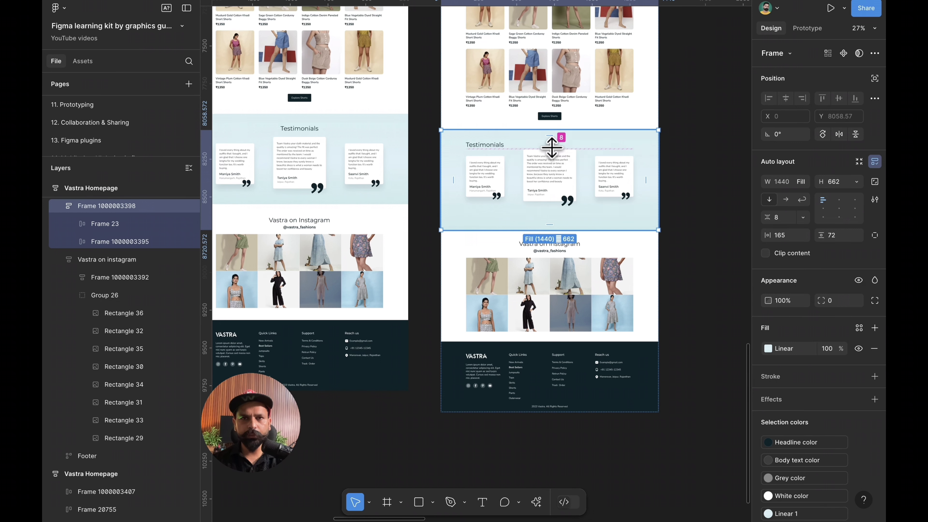
{"action": "left_click", "coordinate": [552, 148]}
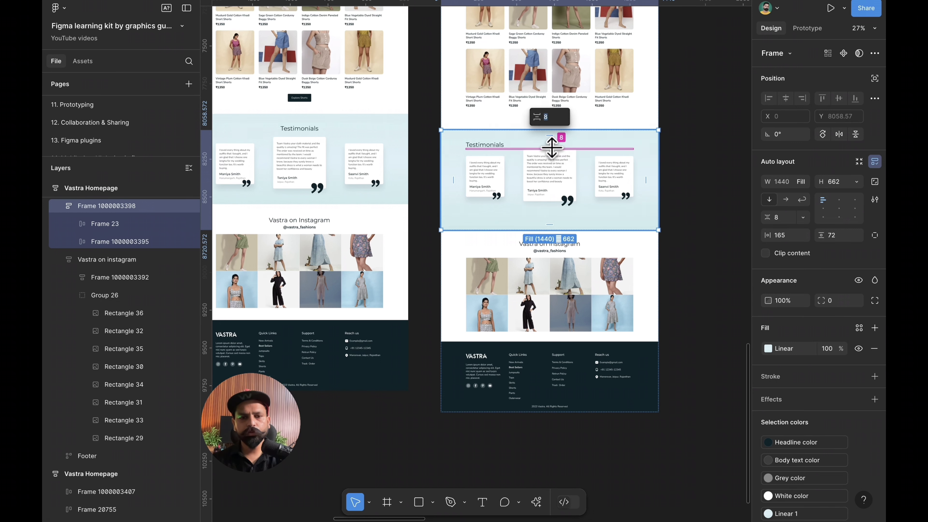
{"action": "type", "text": "24"}
{"action": "key", "text": "Return"}
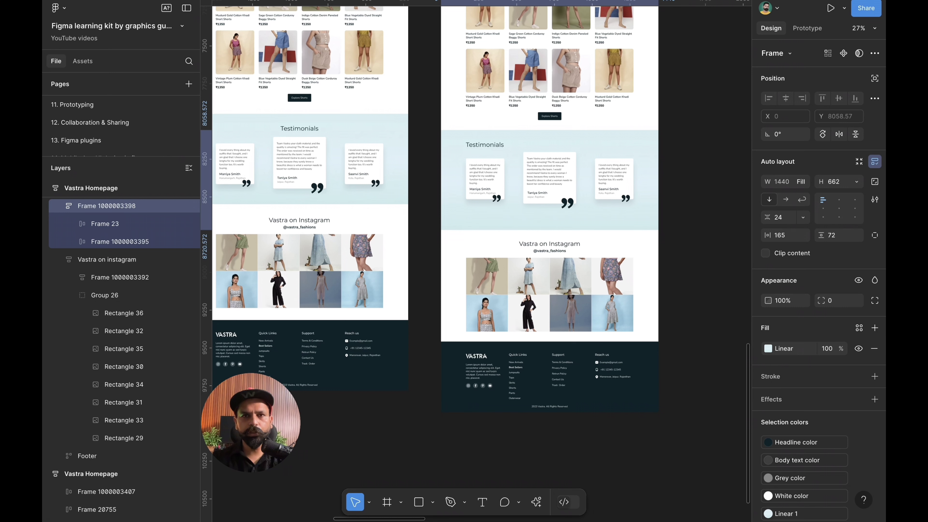
Match the other version's vertical gap of 32 in the Testimonials section and align its contents to top center
{"action": "left_click", "coordinate": [300, 160]}
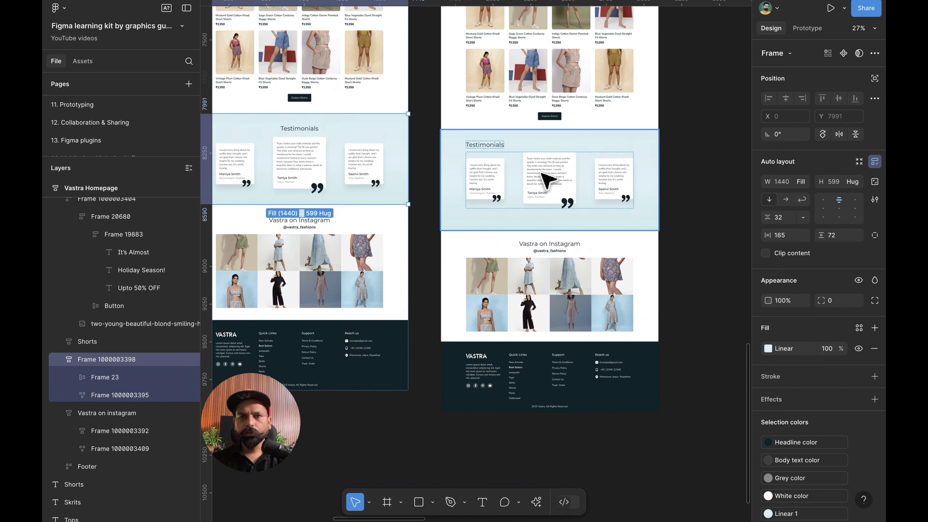
{"action": "left_click", "coordinate": [549, 180]}
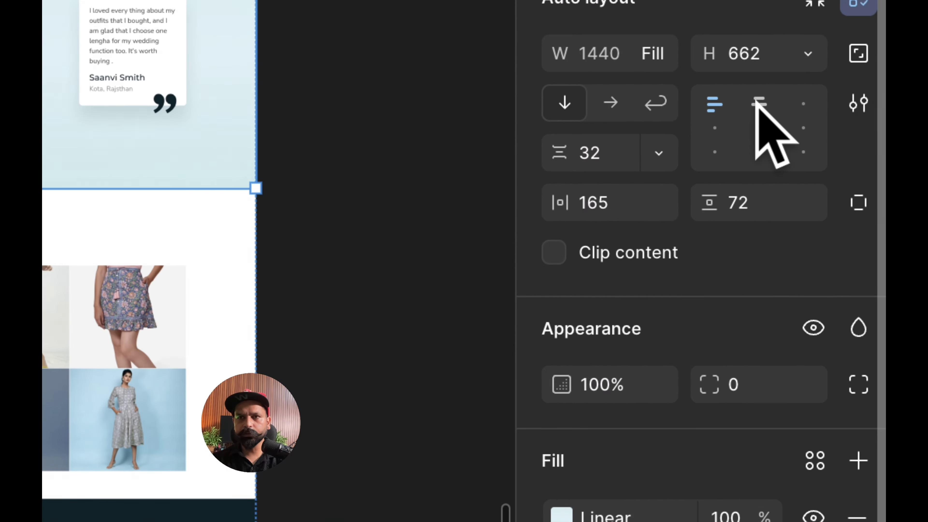
{"action": "left_click", "coordinate": [839, 199]}
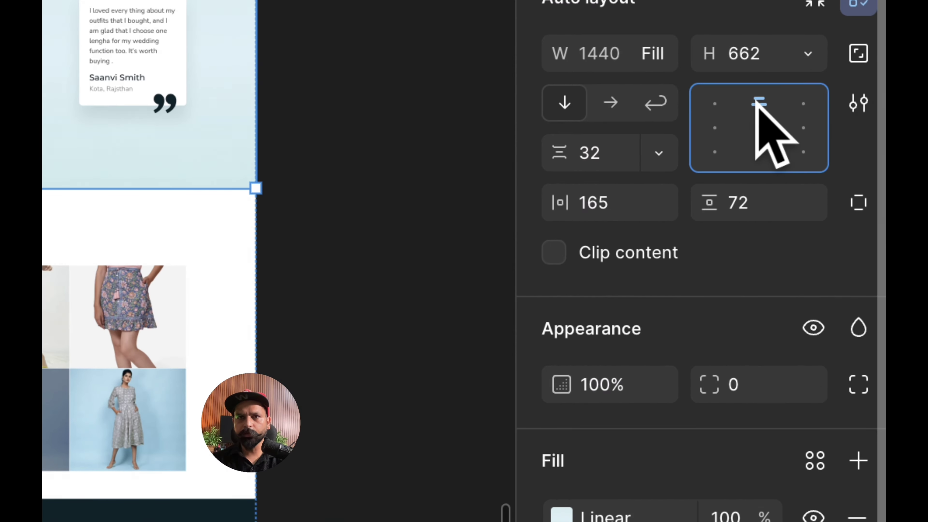
Test the Testimonials section at a width of 1180, and set its card row's auto layout to wrap
{"action": "mouse_move", "coordinate": [658, 156]}
{"action": "left_mouse_down"}
{"action": "mouse_move", "coordinate": [590, 151]}
{"action": "mouse_move", "coordinate": [657, 155]}
{"action": "left_mouse_up"}
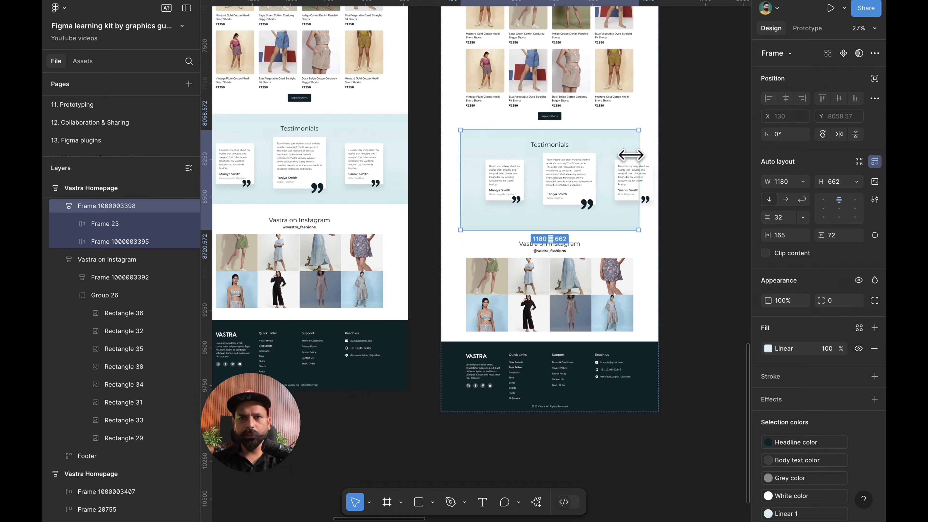
{"action": "left_click", "coordinate": [569, 177]}
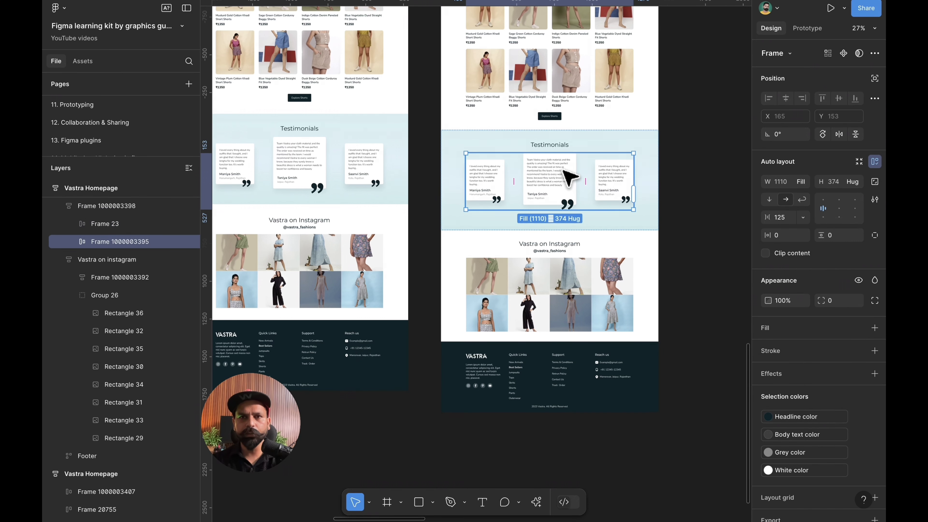
{"action": "left_click", "coordinate": [802, 200]}
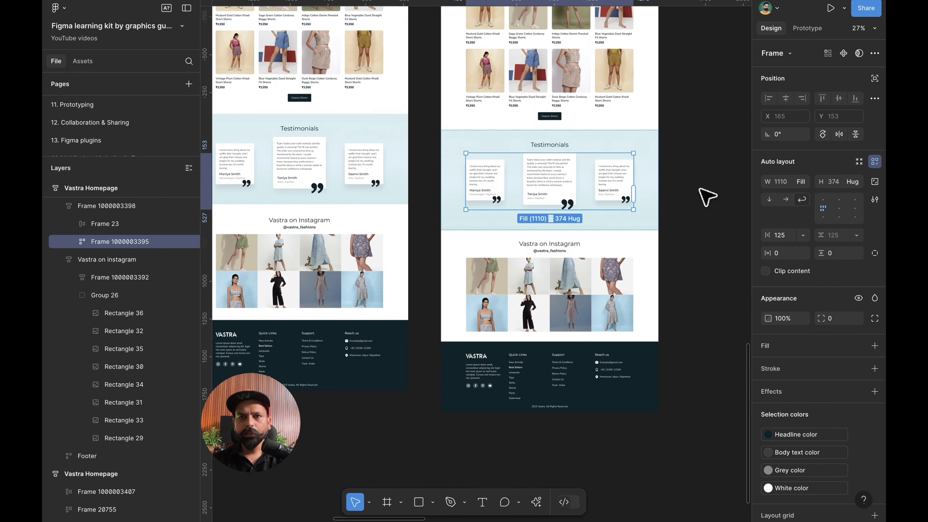
{"action": "left_click", "coordinate": [704, 197]}
Set the Testimonials section's height to hug contents
{"action": "mouse_move", "coordinate": [659, 149]}
{"action": "left_mouse_down"}
{"action": "mouse_move", "coordinate": [619, 149]}
{"action": "mouse_move", "coordinate": [653, 147]}
{"action": "left_mouse_up"}
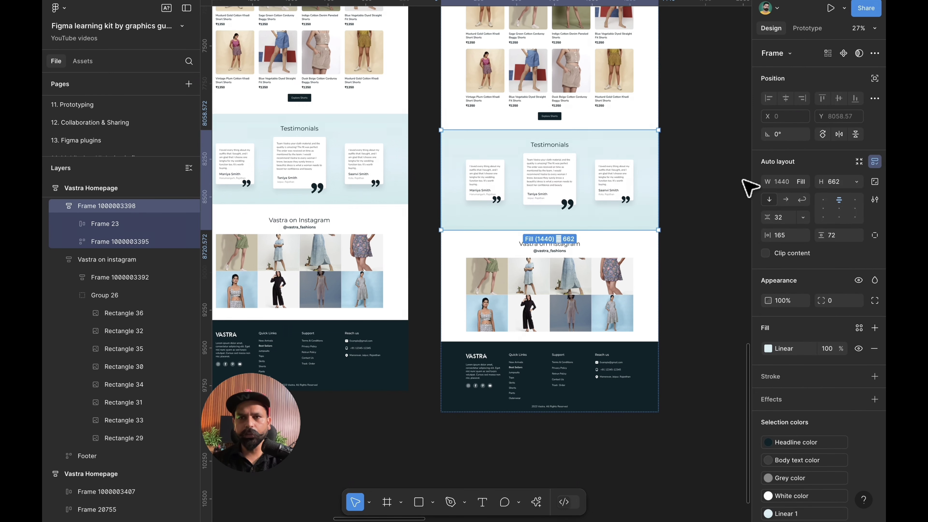
{"action": "left_click", "coordinate": [857, 182]}
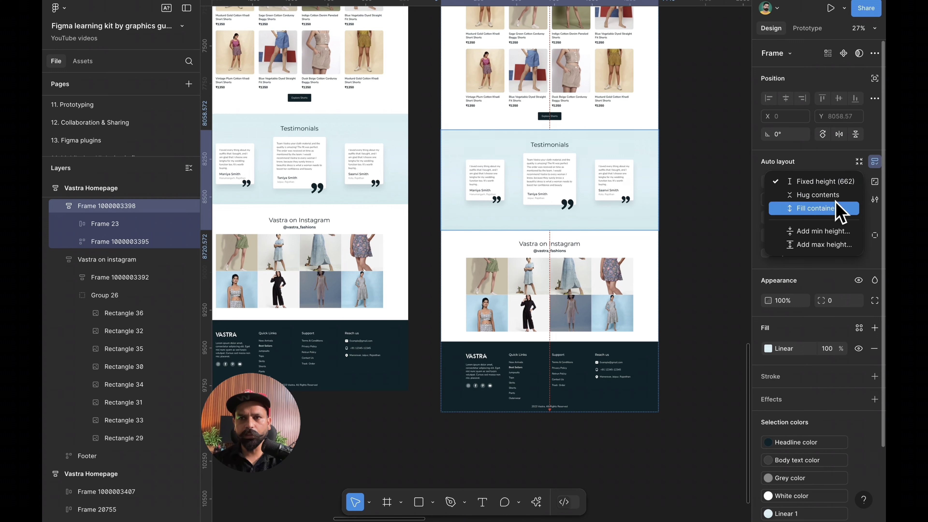
{"action": "left_click", "coordinate": [816, 195]}
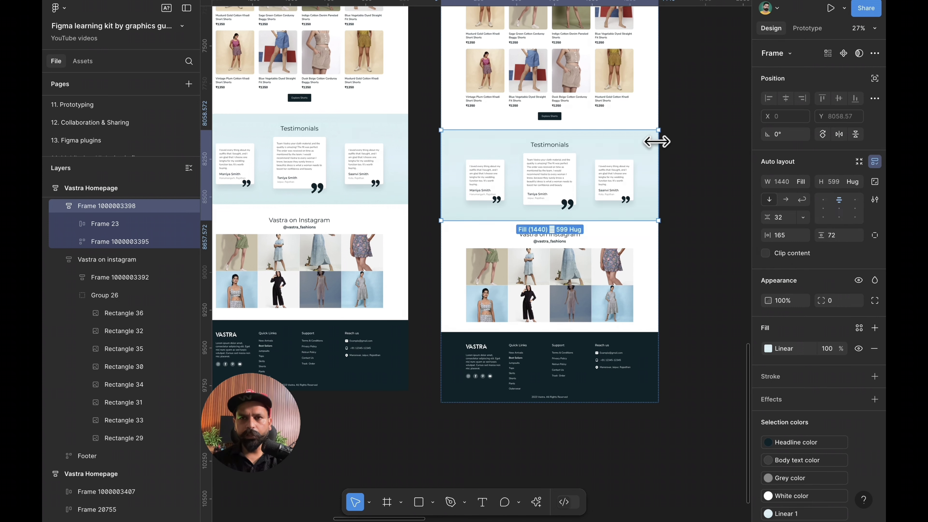
Check the section's wrapping at a narrower width and center-align the testimonial card row's contents
{"action": "left_click_drag", "start_coordinate": [656, 141], "coordinate": [634, 148]}
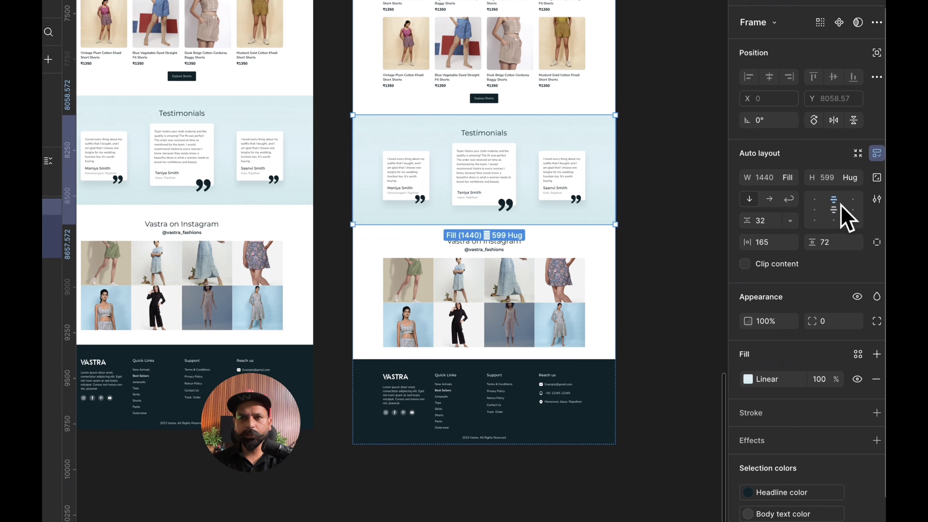
{"action": "left_click", "coordinate": [524, 174]}
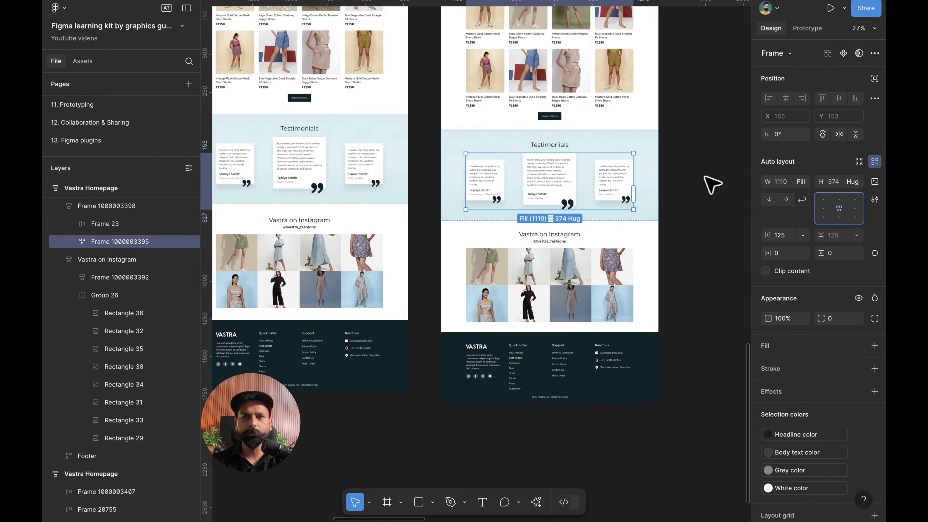
{"action": "left_click", "coordinate": [678, 182]}
Test how the centered testimonial cards wrap in a narrower section, and undo the resizing
{"action": "left_click", "coordinate": [603, 139]}
{"action": "left_click_drag", "start_coordinate": [656, 143], "coordinate": [591, 142]}
{"action": "key", "text": "ctrl+z"}
Set the width of the Vastra on Instagram section to fill container
{"action": "scroll", "coordinate": [710, 197], "scroll_direction": "down", "scroll_amount": 3}
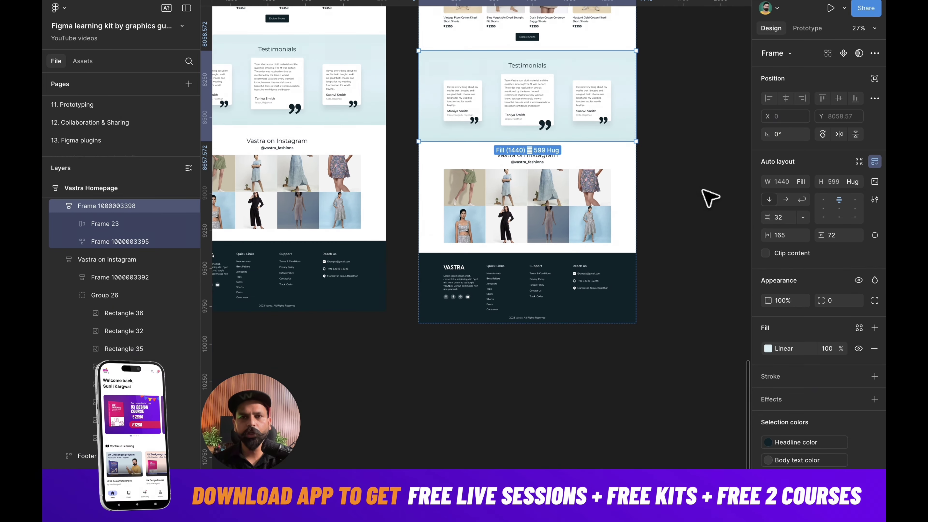
{"action": "double_click", "coordinate": [540, 204]}
{"action": "scroll", "coordinate": [548, 212], "scroll_direction": "up", "scroll_amount": 3}
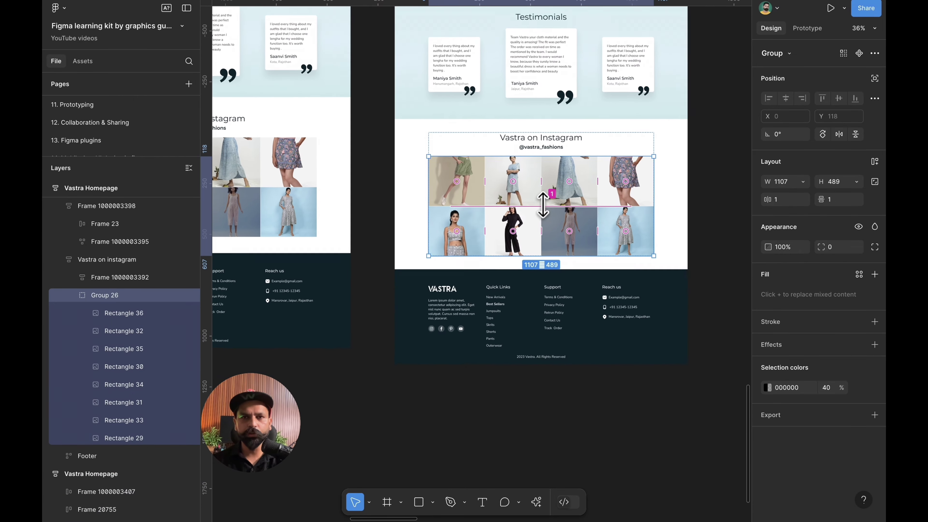
{"action": "left_click", "coordinate": [650, 182]}
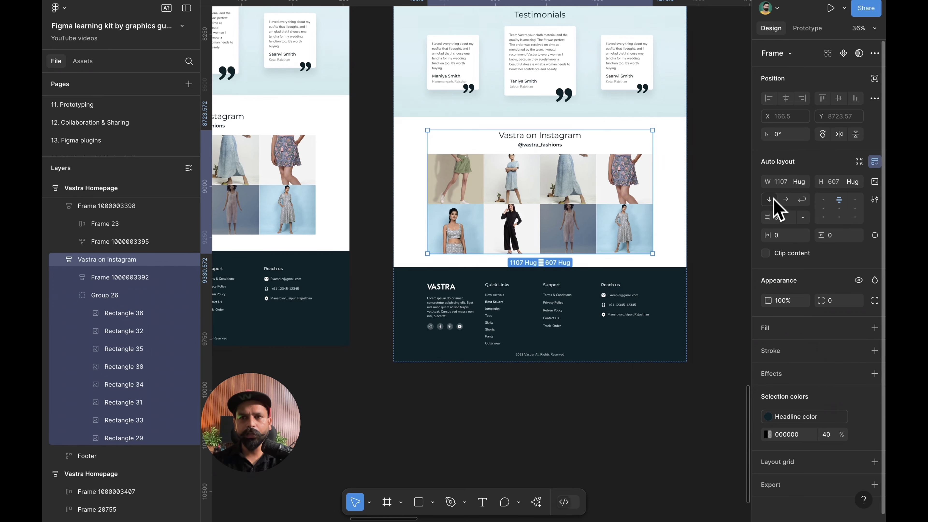
{"action": "left_click", "coordinate": [808, 181]}
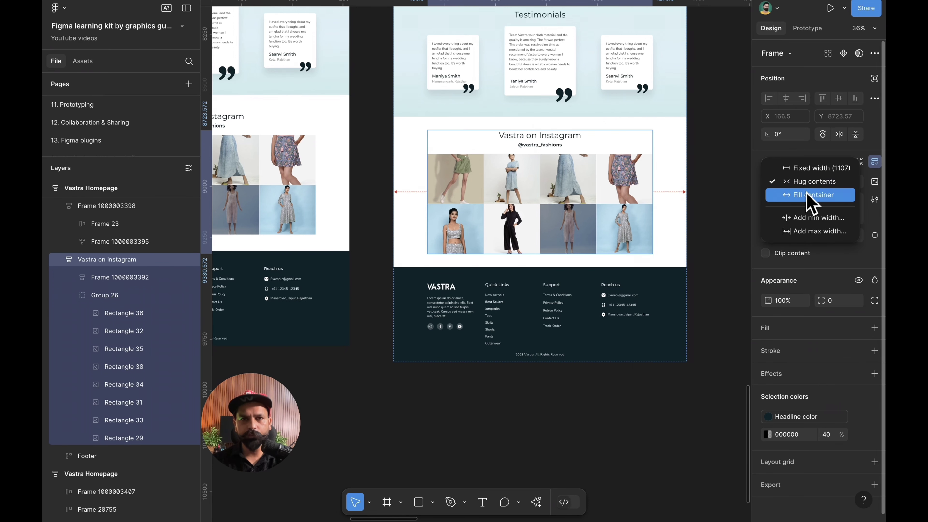
{"action": "left_click", "coordinate": [808, 197]}
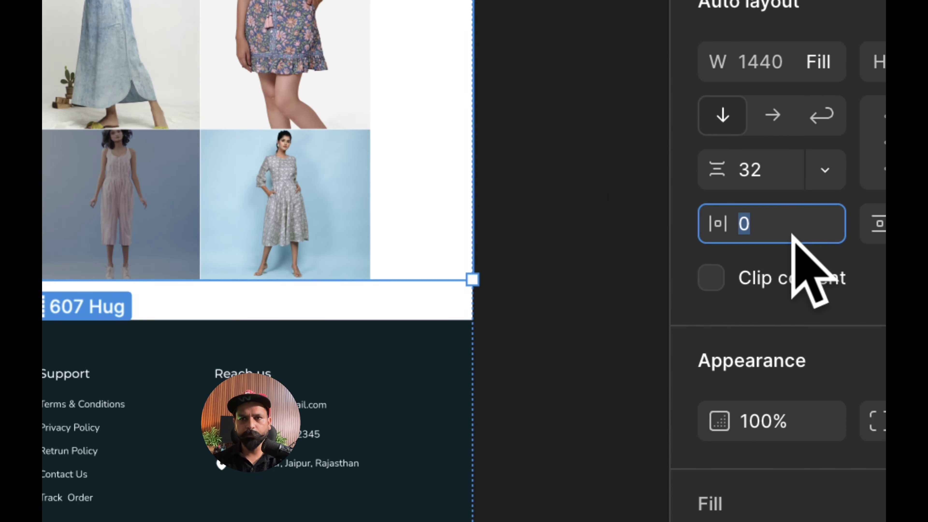
Give the Vastra on Instagram section a horizontal padding of 165
{"action": "type", "text": "165"}
{"action": "key", "text": "Return"}
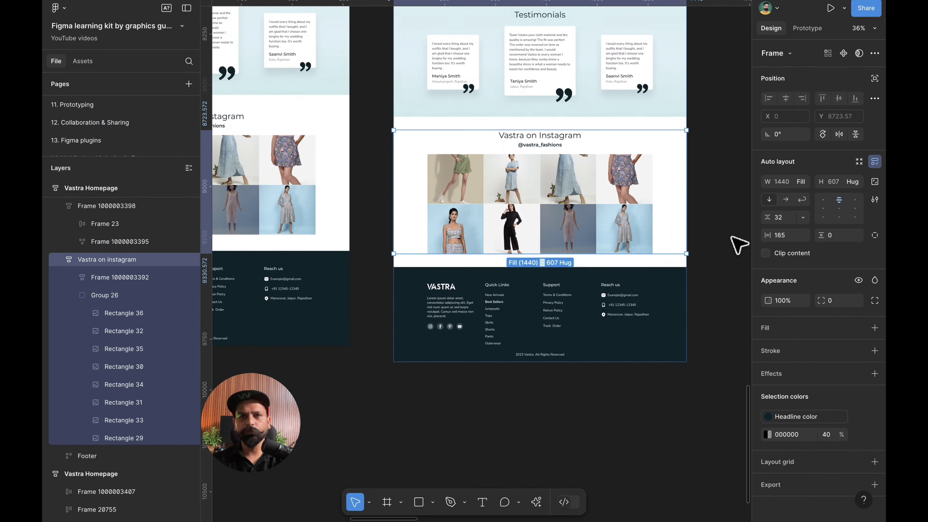
{"action": "left_click", "coordinate": [731, 237]}
Ungroup the eight-image grid in the Vastra on Instagram section
{"action": "left_click", "coordinate": [676, 185]}
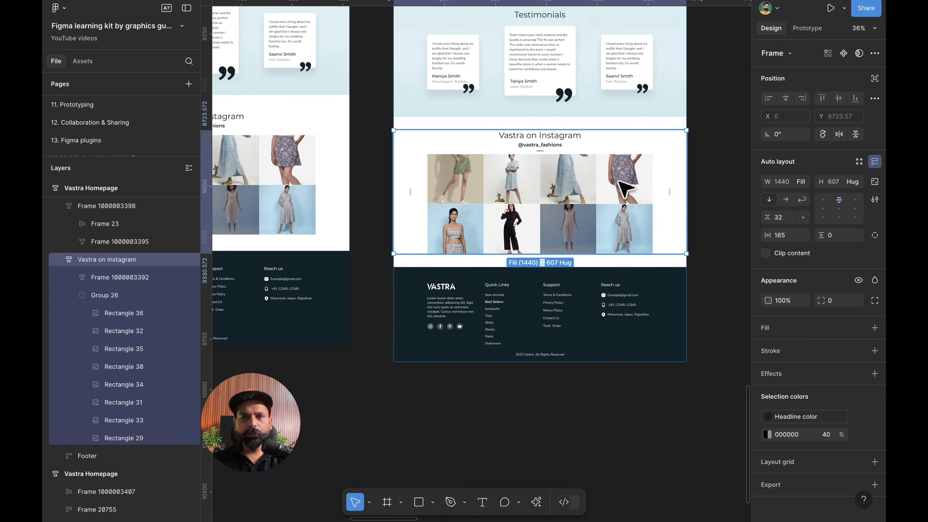
{"action": "left_click", "coordinate": [620, 192]}
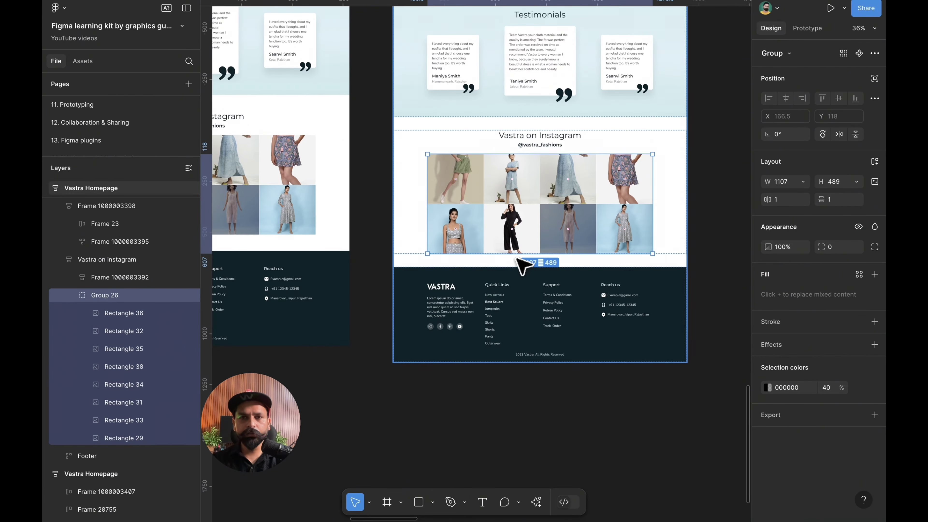
{"action": "mouse_move", "coordinate": [536, 248]}
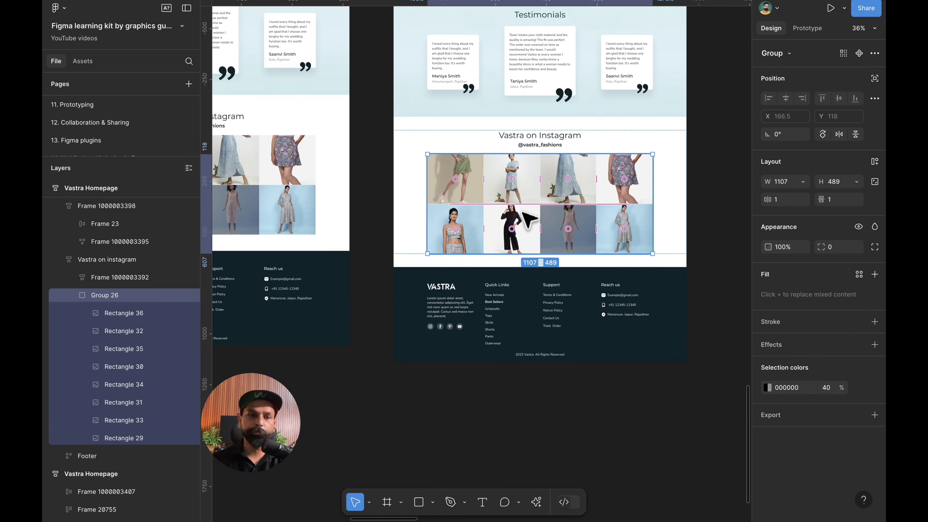
{"action": "scroll", "coordinate": [632, 219], "scroll_direction": "up", "scroll_amount": 3}
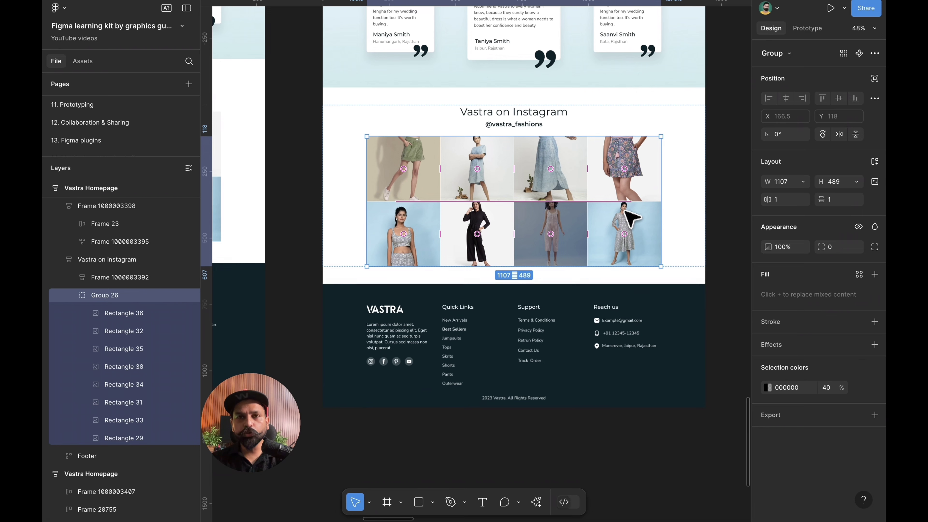
{"action": "key", "text": "ctrl+shift+g"}
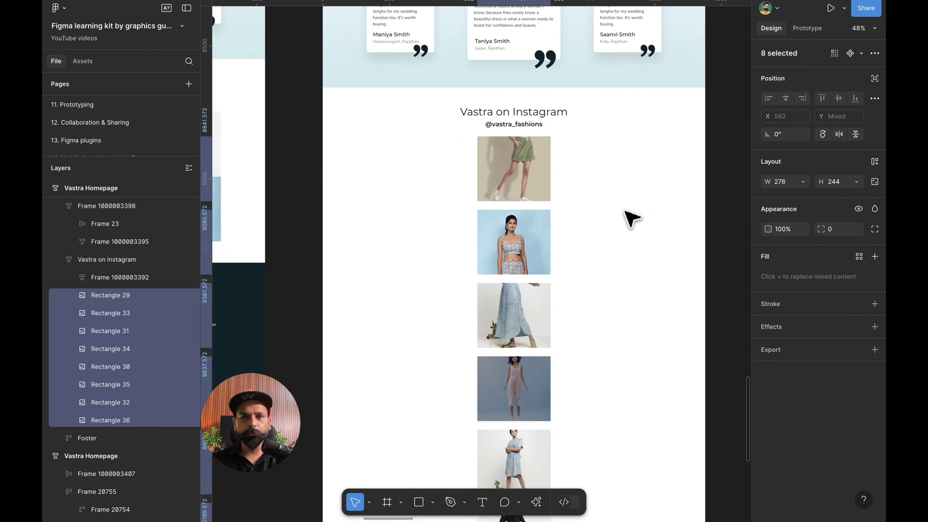
Undo the ungrouping of the Instagram images, and put all eight images inside the group into a wrapping auto layout frame
{"action": "key", "text": "ctrl+z"}
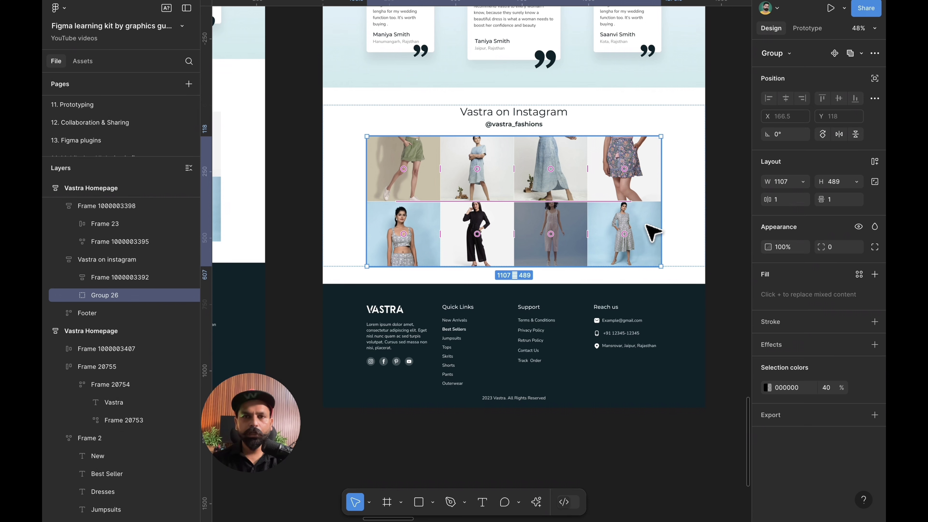
{"action": "double_click", "coordinate": [653, 232]}
{"action": "left_click", "coordinate": [564, 234], "text": "shift"}
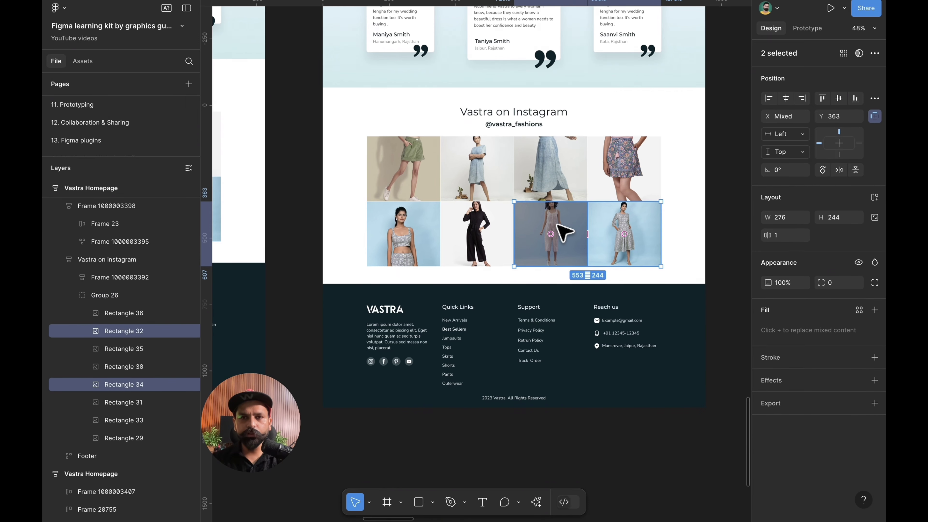
{"action": "left_click", "coordinate": [491, 228], "text": "shift"}
{"action": "left_click", "coordinate": [429, 229], "text": "shift"}
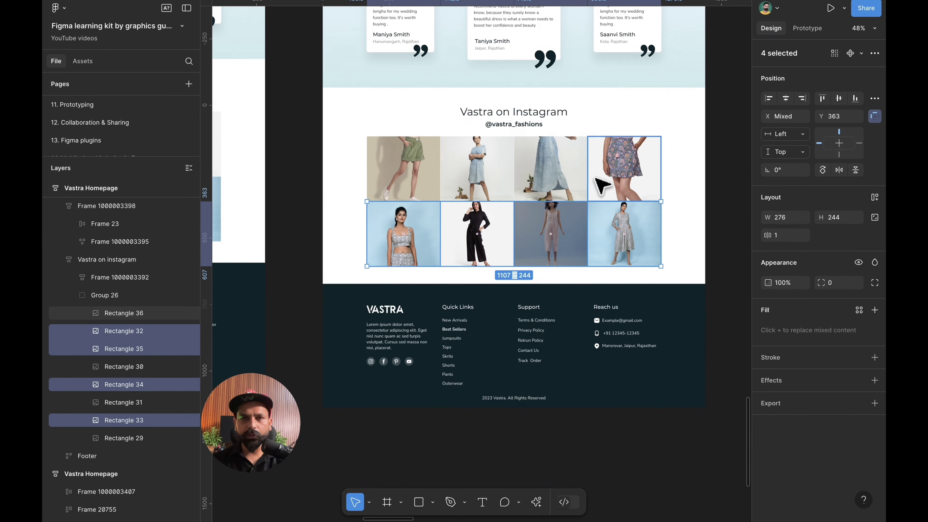
{"action": "left_click", "coordinate": [624, 171], "text": "shift"}
{"action": "left_click", "coordinate": [550, 172], "text": "shift"}
{"action": "left_click", "coordinate": [477, 171], "text": "shift"}
{"action": "left_click", "coordinate": [420, 179], "text": "shift"}
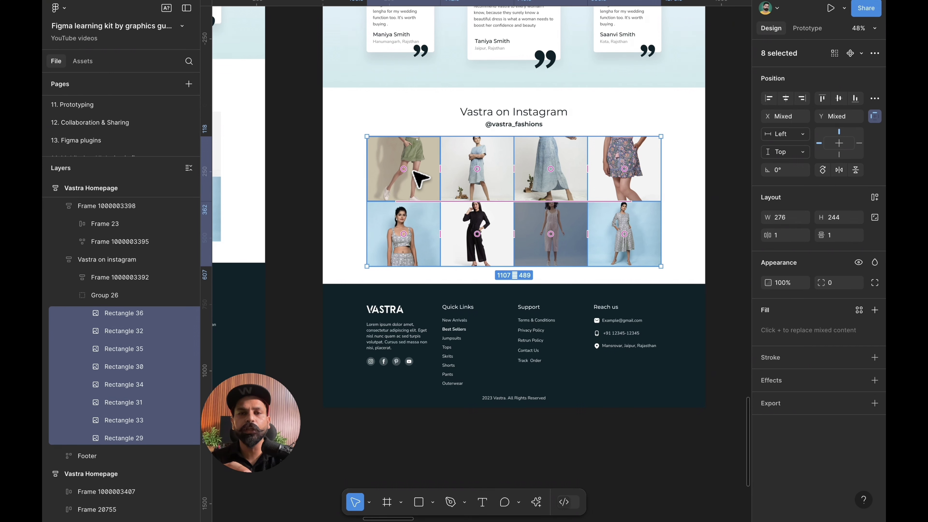
{"action": "key", "text": "shift+a"}
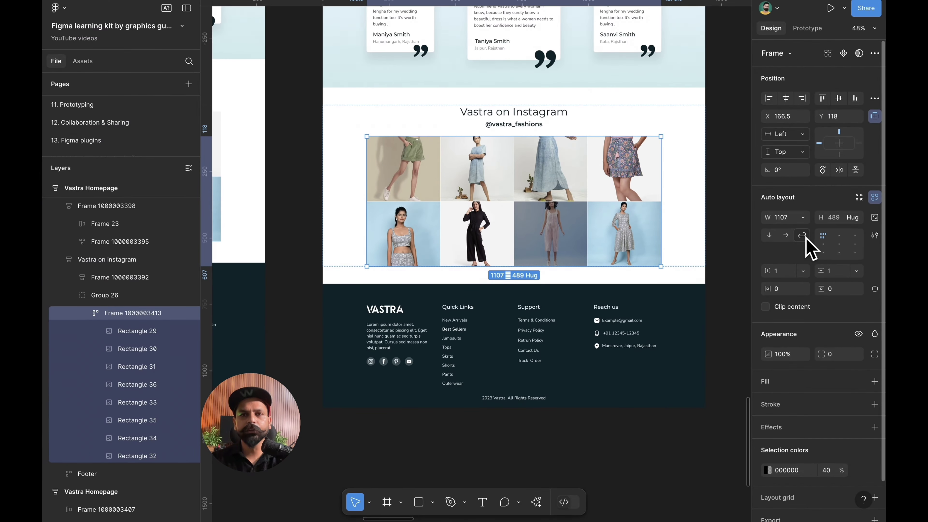
Ungroup the outer group that encloses the wrapping image frame in the Vastra on Instagram section
{"action": "left_click", "coordinate": [724, 223]}
{"action": "left_click", "coordinate": [602, 186]}
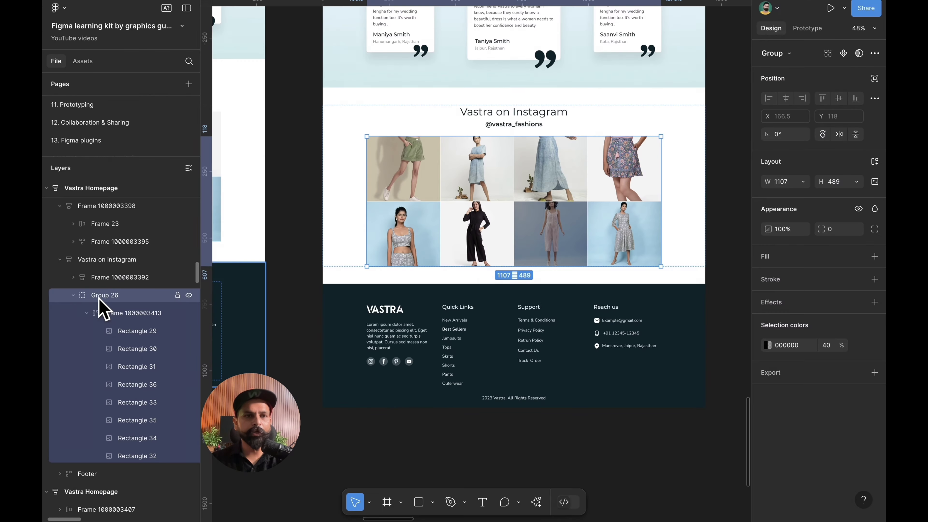
{"action": "key", "text": "ctrl+shift+g"}
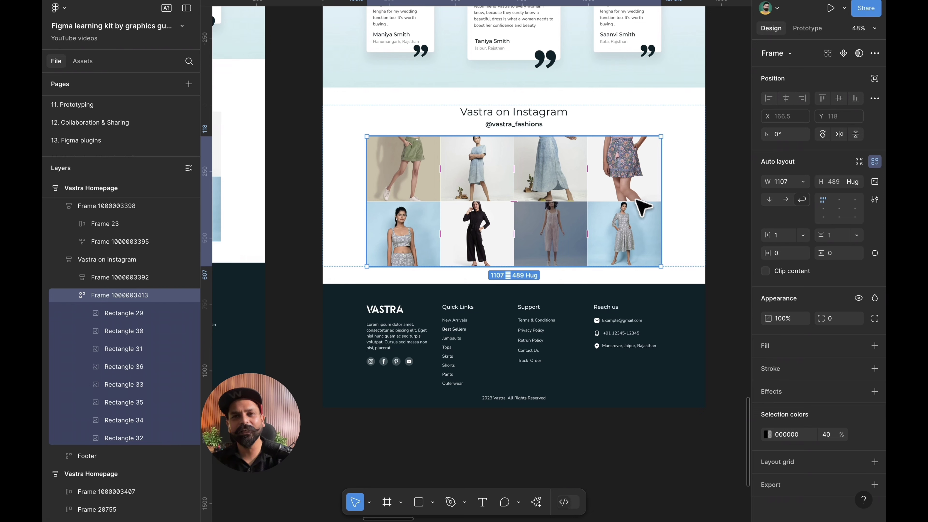
Test narrowing the image grid and the Vastra on Instagram section, and undo each resizing
{"action": "left_click_drag", "start_coordinate": [660, 166], "coordinate": [590, 173]}
{"action": "key", "text": "ctrl+z"}
{"action": "scroll", "coordinate": [597, 182], "scroll_direction": "down", "scroll_amount": 5}
{"action": "key", "text": "Escape"}
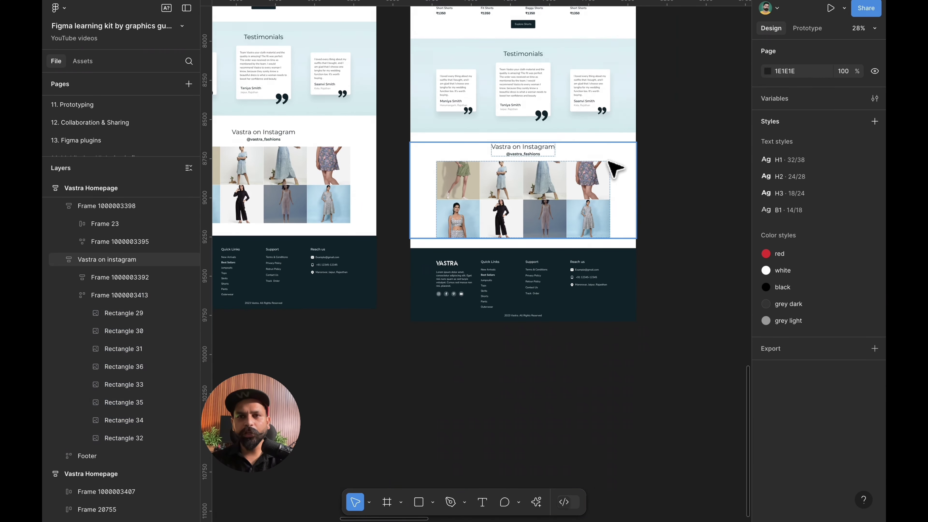
{"action": "left_click", "coordinate": [635, 166]}
{"action": "left_click_drag", "start_coordinate": [634, 161], "coordinate": [555, 155]}
{"action": "key", "text": "ctrl+z"}
Set the width of the image grid frame in the Vastra on Instagram section to fill container
{"action": "double_click", "coordinate": [596, 189]}
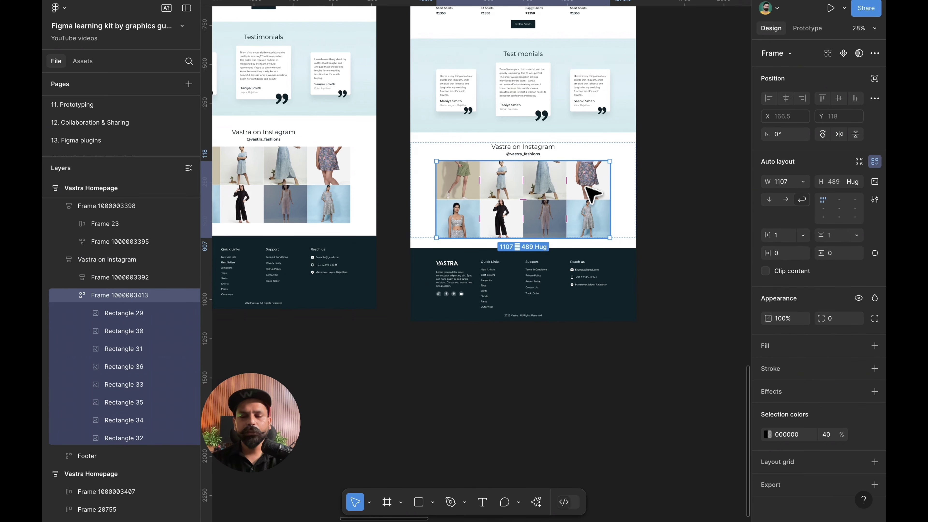
{"action": "scroll", "coordinate": [591, 193], "scroll_direction": "left", "scroll_amount": 3}
{"action": "scroll", "coordinate": [591, 193], "scroll_direction": "up", "scroll_amount": 3}
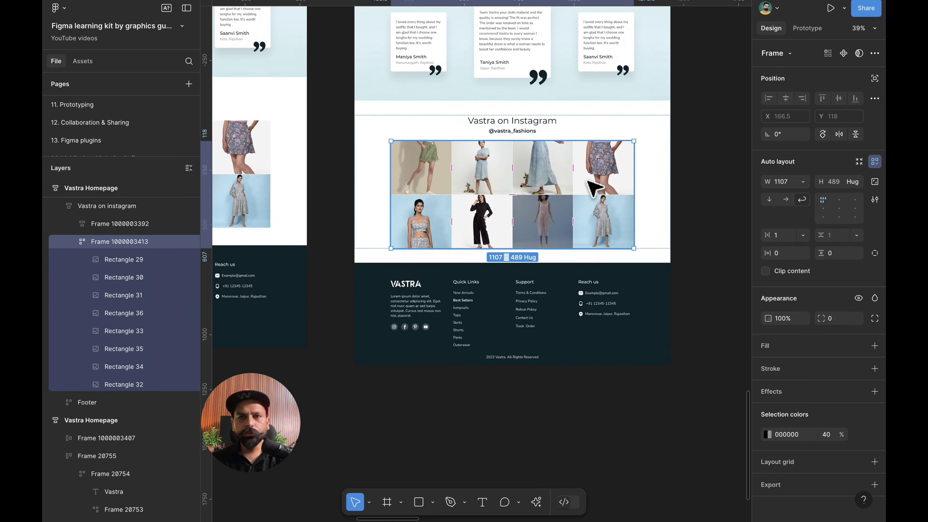
{"action": "left_click", "coordinate": [803, 182]}
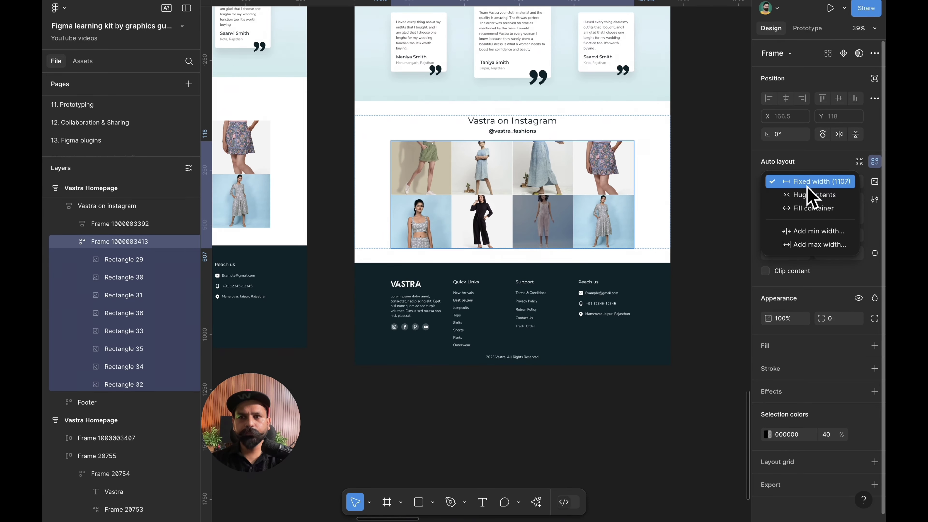
{"action": "left_click", "coordinate": [809, 209]}
Test how the fill-width image grid wraps when the Vastra on Instagram section is narrowed, and undo the resizing
{"action": "left_click", "coordinate": [674, 161]}
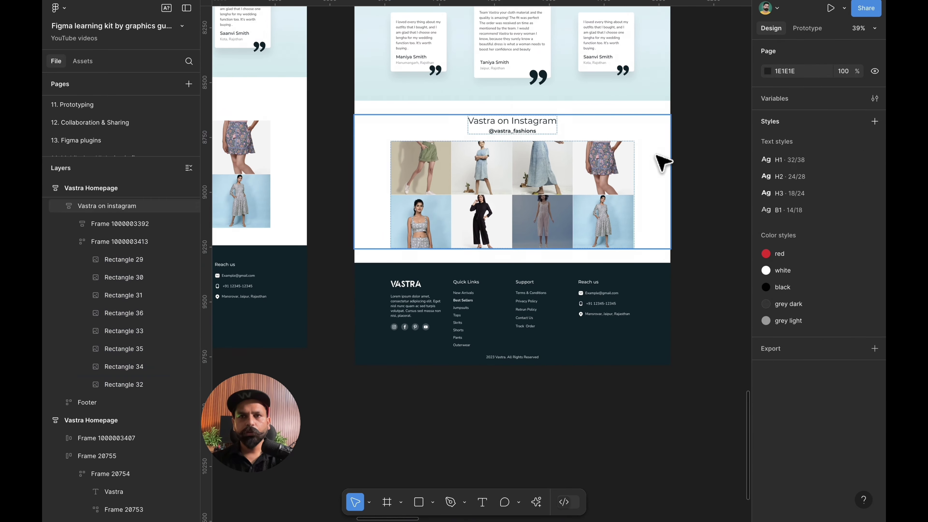
{"action": "left_click", "coordinate": [666, 148]}
{"action": "left_click_drag", "start_coordinate": [670, 146], "coordinate": [593, 144]}
{"action": "key", "text": "ctrl+z"}
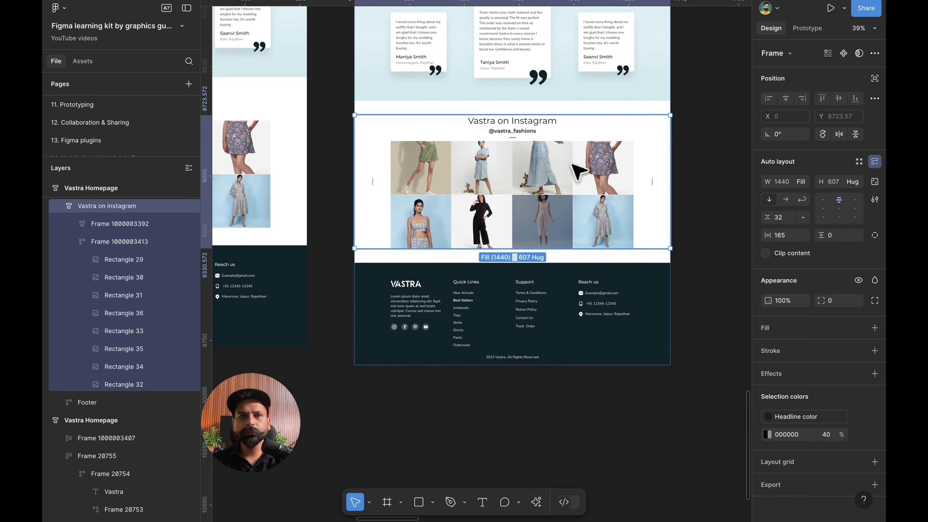
Align the images in the Instagram grid to top center, and test the wrapping in a narrower section
{"action": "double_click", "coordinate": [579, 172]}
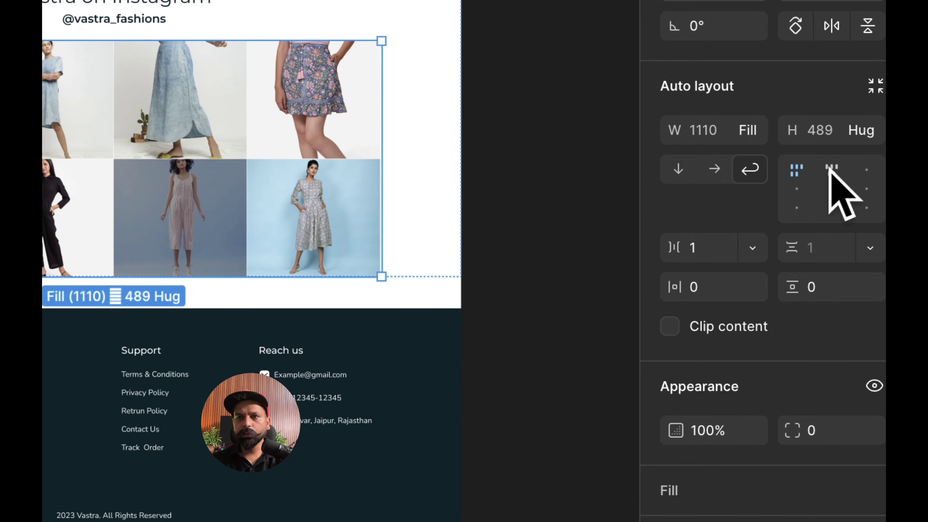
{"action": "left_click", "coordinate": [838, 199]}
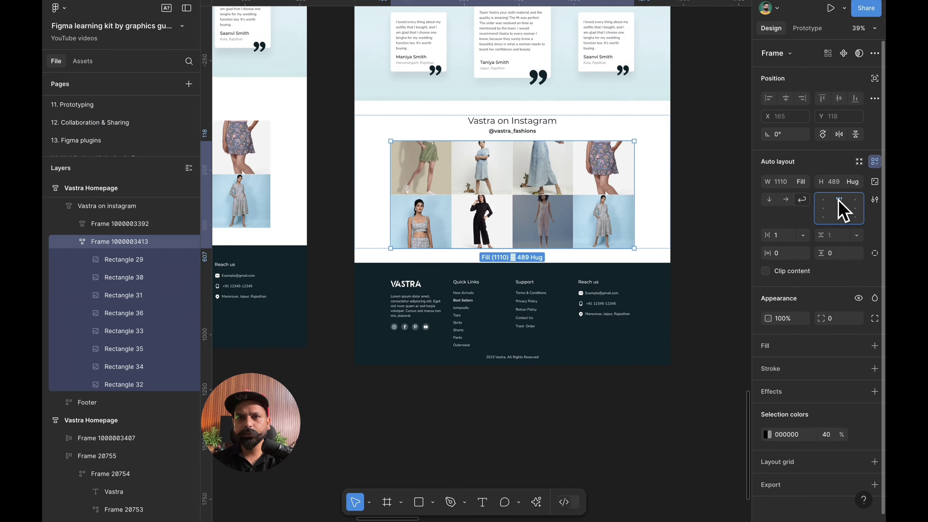
{"action": "left_click", "coordinate": [484, 126]}
{"action": "left_click", "coordinate": [431, 126]}
{"action": "left_click_drag", "start_coordinate": [668, 175], "coordinate": [636, 178]}
Examine the width and auto layout settings of the footer and of the wrapping frame inside it
{"action": "scroll", "coordinate": [635, 179], "scroll_direction": "down", "scroll_amount": 5}
{"action": "left_click", "coordinate": [621, 208]}
{"action": "scroll", "coordinate": [622, 208], "scroll_direction": "down", "scroll_amount": 3}
{"action": "scroll", "coordinate": [630, 209], "scroll_direction": "up", "scroll_amount": 3}
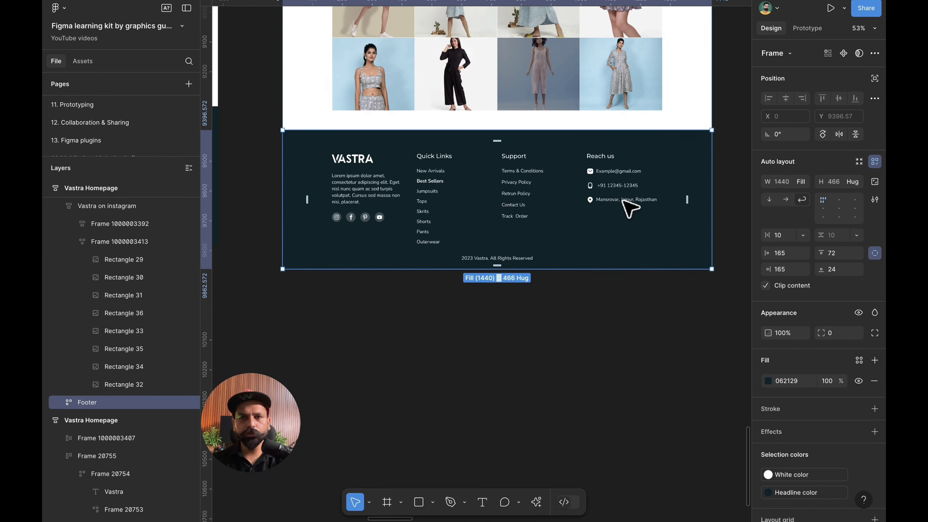
{"action": "left_click", "coordinate": [802, 182]}
{"action": "left_click", "coordinate": [855, 221]}
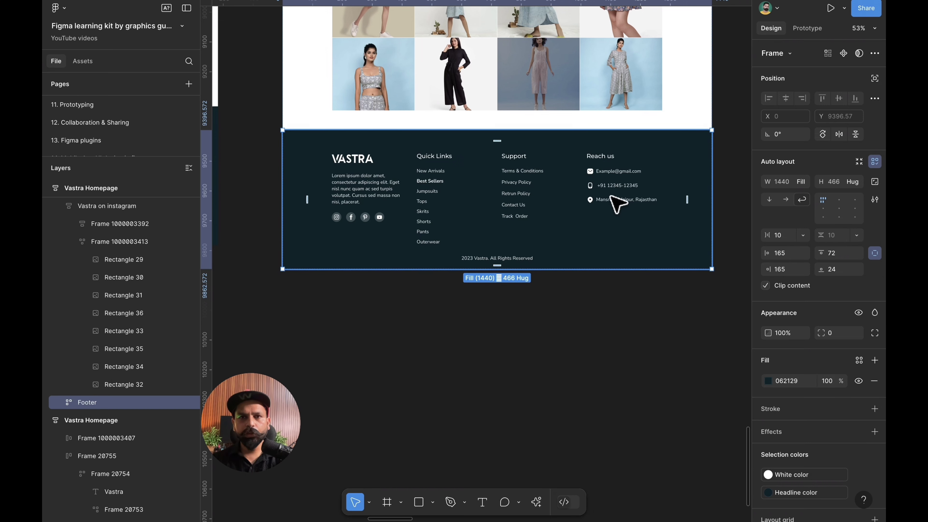
{"action": "double_click", "coordinate": [365, 205]}
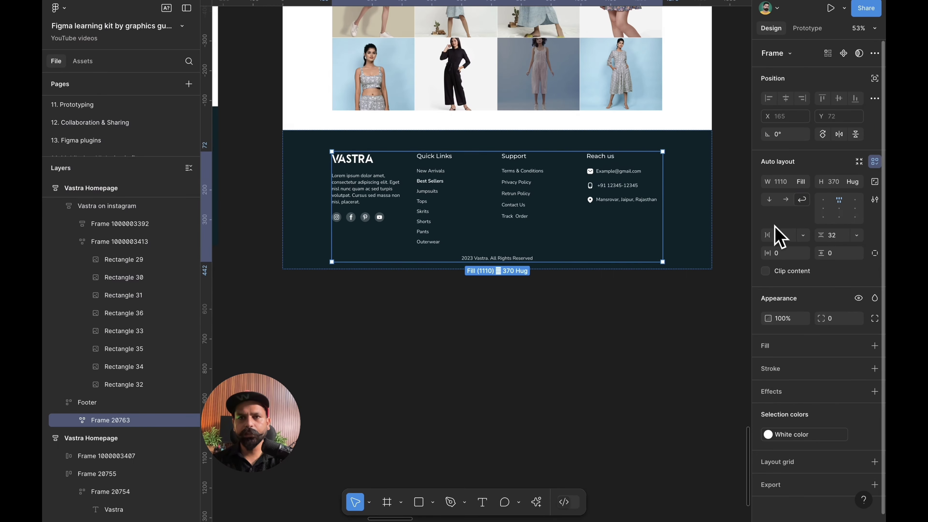
{"action": "left_click", "coordinate": [668, 307]}
Narrow the footer to about 616 wide to test how its columns wrap, and undo the resizing
{"action": "left_click", "coordinate": [707, 189]}
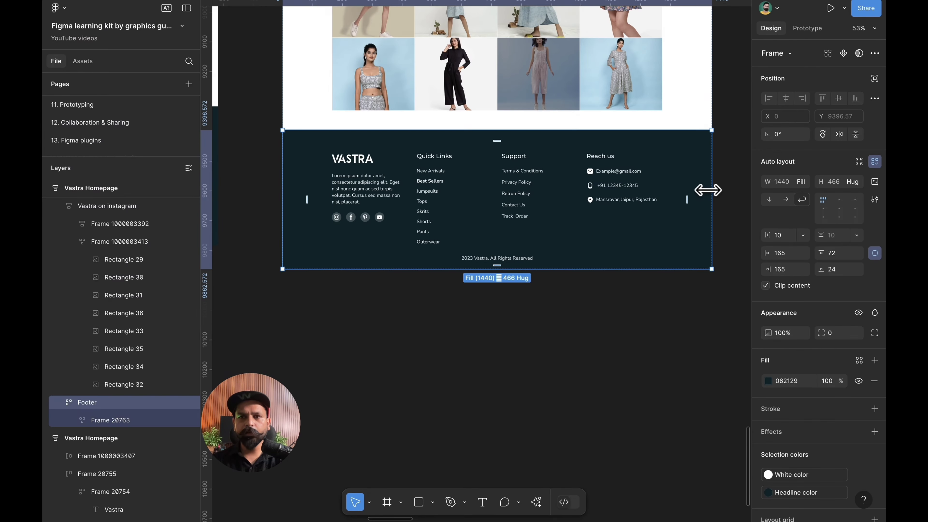
{"action": "left_click_drag", "start_coordinate": [706, 190], "coordinate": [588, 191]}
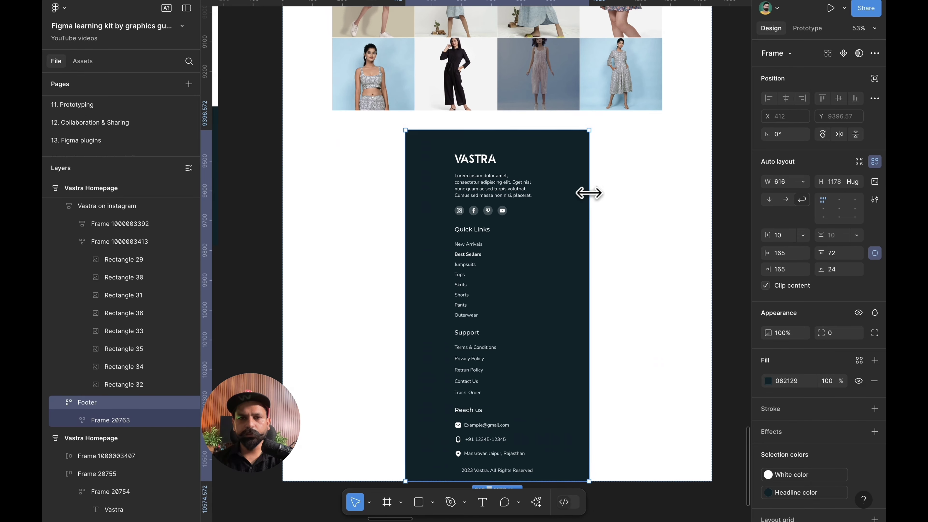
{"action": "key", "text": "ctrl+z"}
Inspect the auto layout settings of the footer's Support and Quick Links columns
{"action": "left_click", "coordinate": [540, 206]}
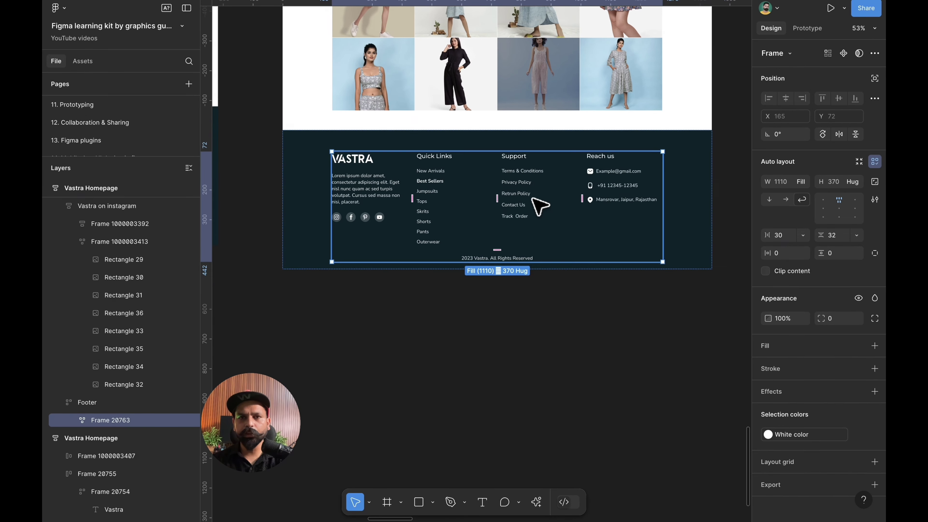
{"action": "double_click", "coordinate": [515, 199]}
{"action": "left_click", "coordinate": [435, 197]}
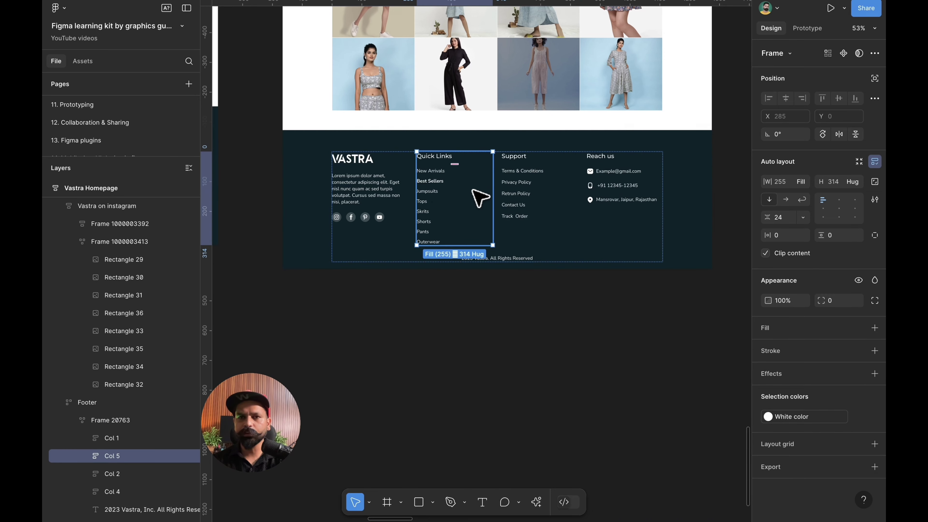
{"action": "left_click", "coordinate": [586, 331]}
Try resizing the complete Vastra Homepage frame by its edge
{"action": "scroll", "coordinate": [586, 331], "scroll_direction": "down", "scroll_amount": 10}
{"action": "scroll", "coordinate": [585, 327], "scroll_direction": "up", "scroll_amount": 5}
{"action": "scroll", "coordinate": [586, 327], "scroll_direction": "down", "scroll_amount": 3}
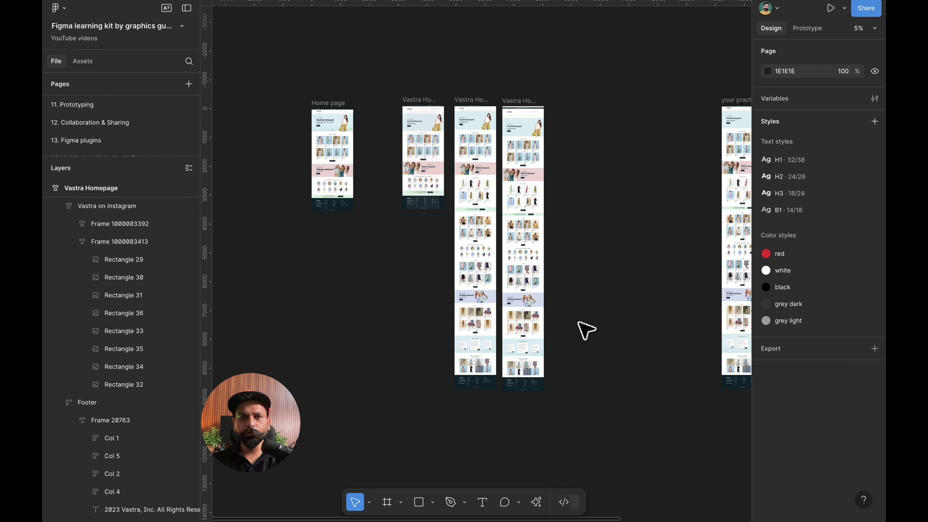
{"action": "scroll", "coordinate": [578, 320], "scroll_direction": "right", "scroll_amount": 2}
{"action": "left_click", "coordinate": [487, 93]}
{"action": "scroll", "coordinate": [543, 160], "scroll_direction": "down", "scroll_amount": 3}
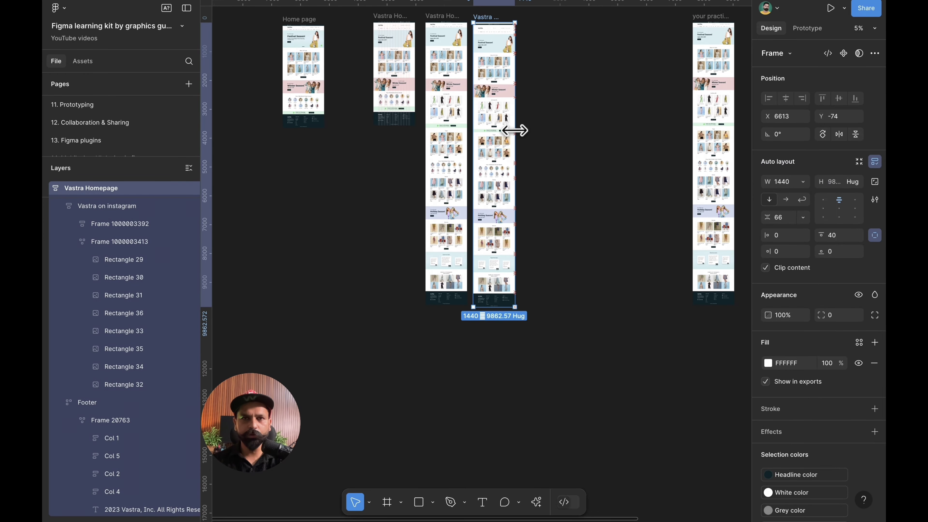
{"action": "mouse_move", "coordinate": [514, 131]}
{"action": "left_mouse_down"}
{"action": "mouse_move", "coordinate": [501, 130]}
{"action": "mouse_move", "coordinate": [526, 131]}
{"action": "mouse_move", "coordinate": [496, 133]}
{"action": "mouse_move", "coordinate": [519, 133]}
{"action": "left_mouse_up"}
Set the top padding of the Vastra Homepage frame to 0
{"action": "scroll", "coordinate": [517, 138], "scroll_direction": "right", "scroll_amount": 3}
{"action": "scroll", "coordinate": [434, 98], "scroll_direction": "up", "scroll_amount": 5}
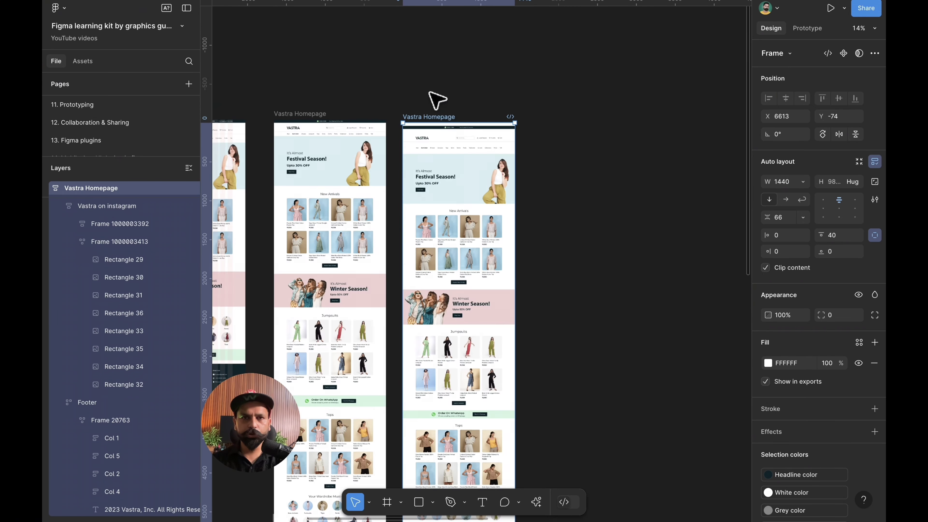
{"action": "scroll", "coordinate": [430, 92], "scroll_direction": "up", "scroll_amount": 10}
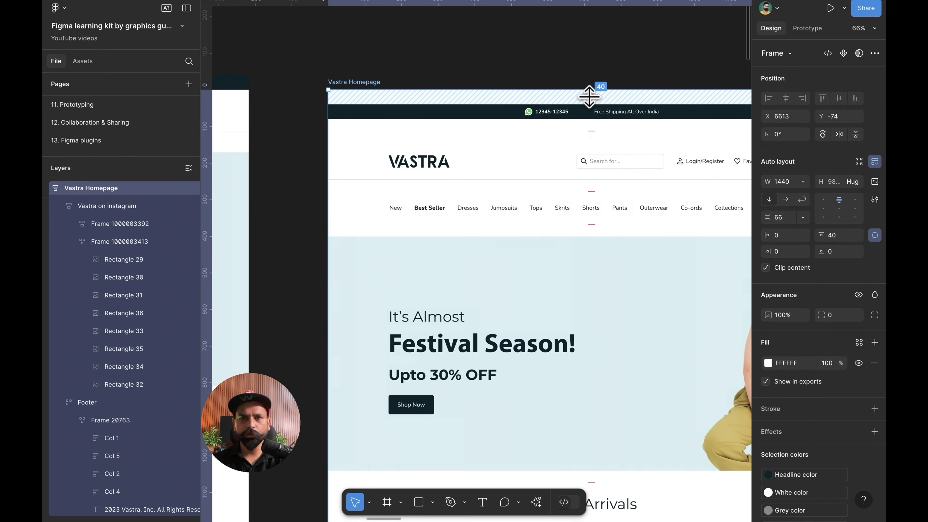
{"action": "scroll", "coordinate": [591, 99], "scroll_direction": "right", "scroll_amount": 2}
{"action": "scroll", "coordinate": [591, 100], "scroll_direction": "down", "scroll_amount": 2}
{"action": "scroll", "coordinate": [300, 42], "scroll_direction": "down", "scroll_amount": 5}
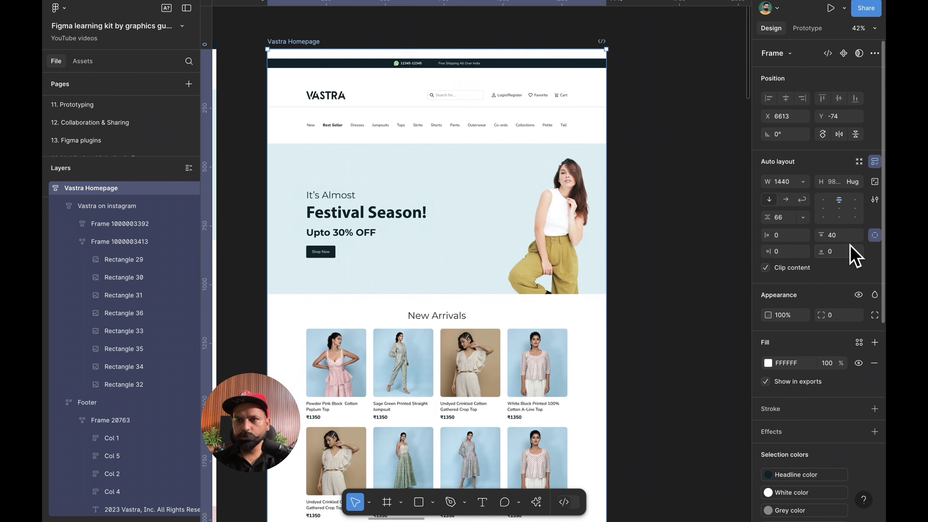
{"action": "left_click", "coordinate": [840, 234]}
{"action": "type", "text": "0"}
{"action": "key", "text": "Return"}
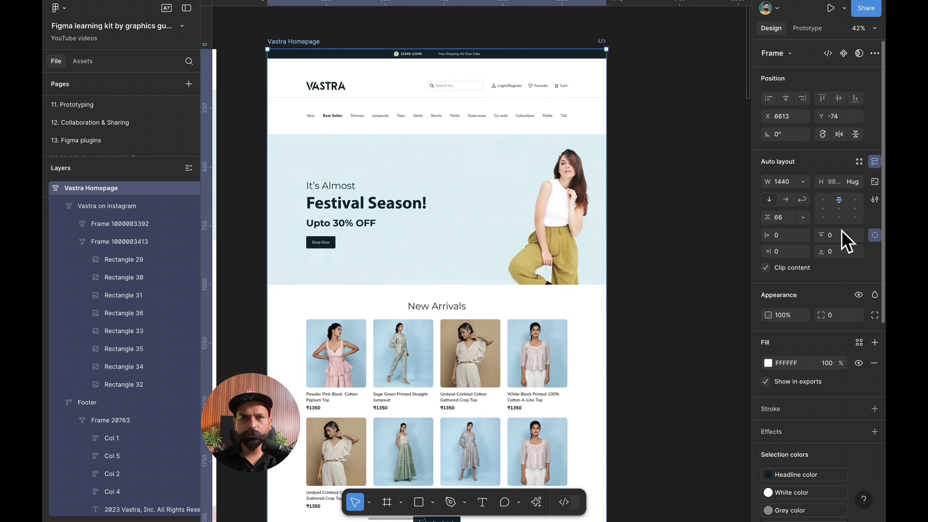
Narrow the Vastra Homepage frame to about 711 wide to test its responsiveness, and undo the resizing
{"action": "left_click", "coordinate": [667, 136]}
{"action": "left_click", "coordinate": [605, 119]}
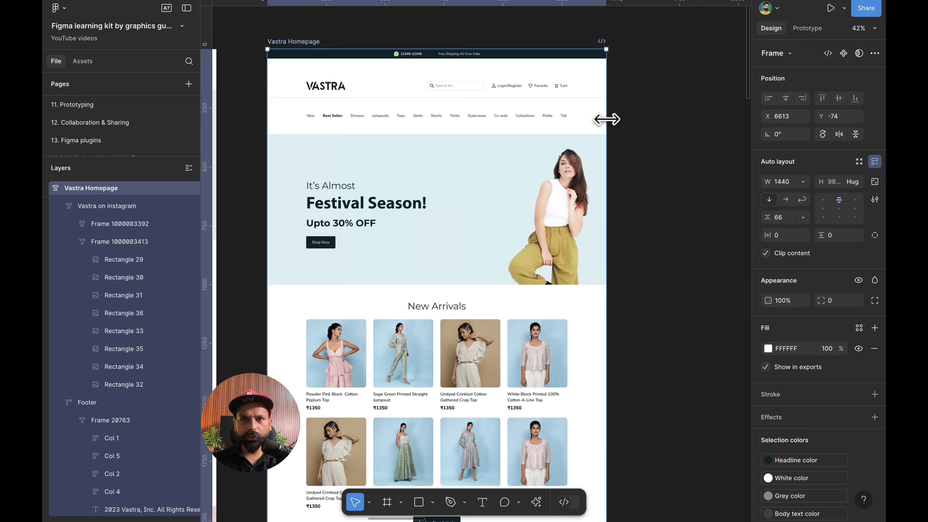
{"action": "left_click_drag", "start_coordinate": [606, 119], "coordinate": [430, 109]}
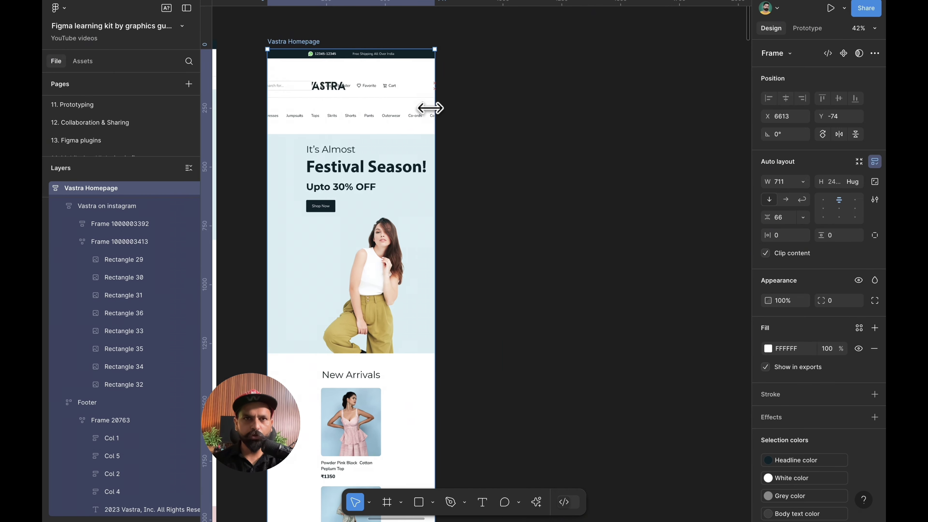
{"action": "key", "text": "ctrl+z"}
{"action": "key", "text": "ctrl+z"}
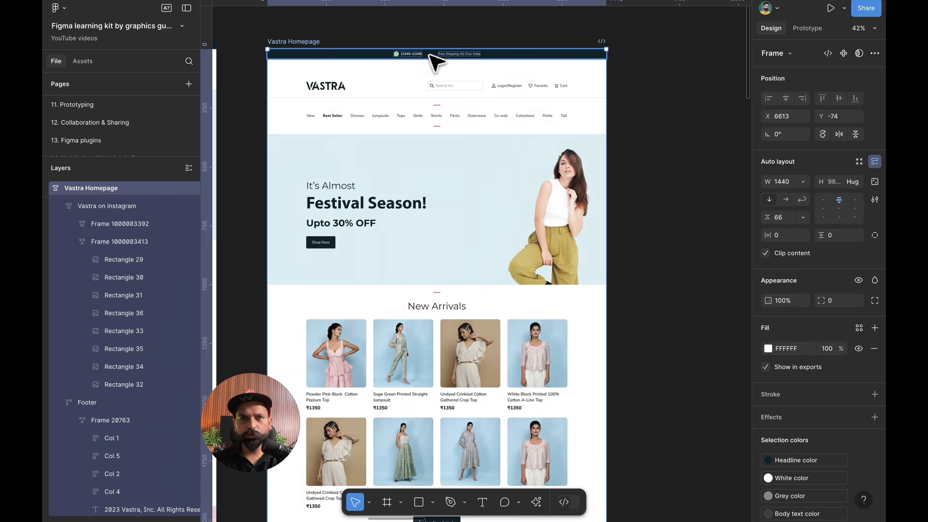
Narrow the Vastra Homepage frame to about 1126 wide to check the header and navigation, and undo the resizing
{"action": "scroll", "coordinate": [437, 62], "scroll_direction": "left", "scroll_amount": 2}
{"action": "scroll", "coordinate": [437, 62], "scroll_direction": "up", "scroll_amount": 1}
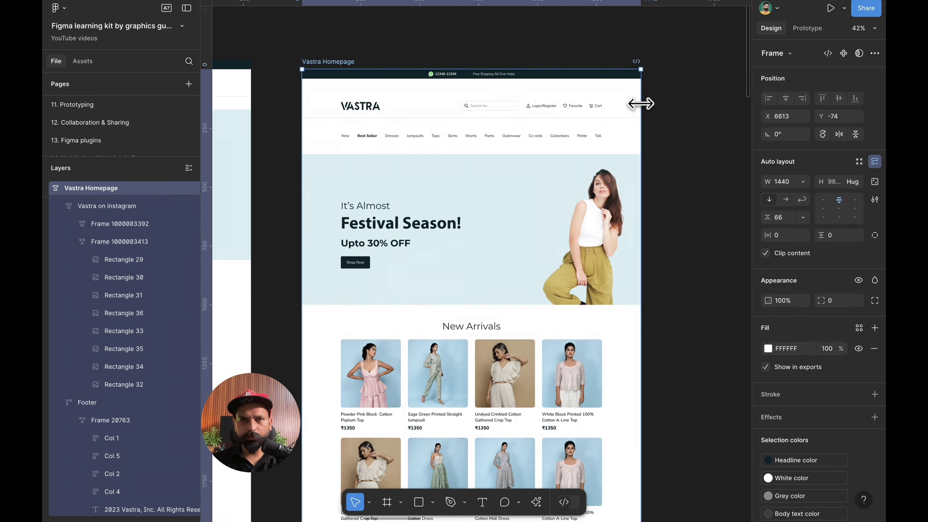
{"action": "left_click_drag", "start_coordinate": [640, 103], "coordinate": [566, 104]}
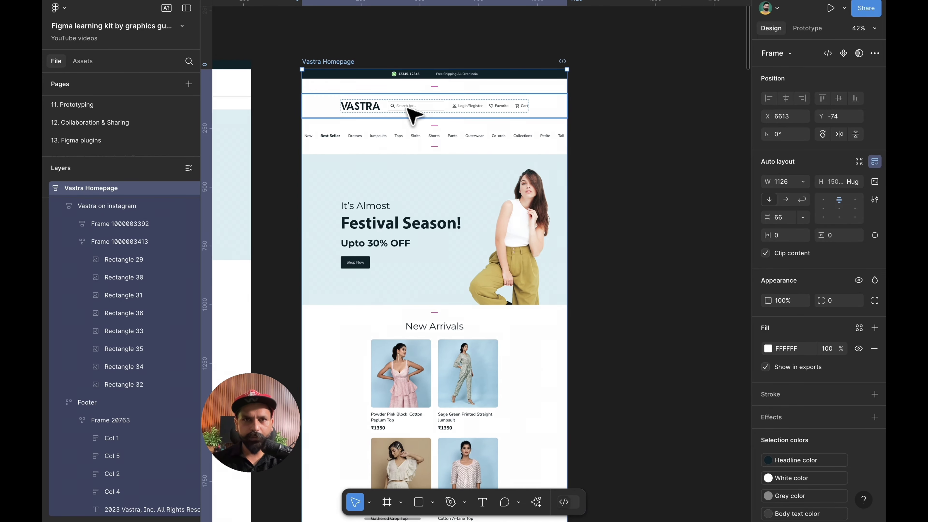
{"action": "scroll", "coordinate": [405, 106], "scroll_direction": "up", "scroll_amount": 5}
{"action": "scroll", "coordinate": [411, 110], "scroll_direction": "down", "scroll_amount": 5}
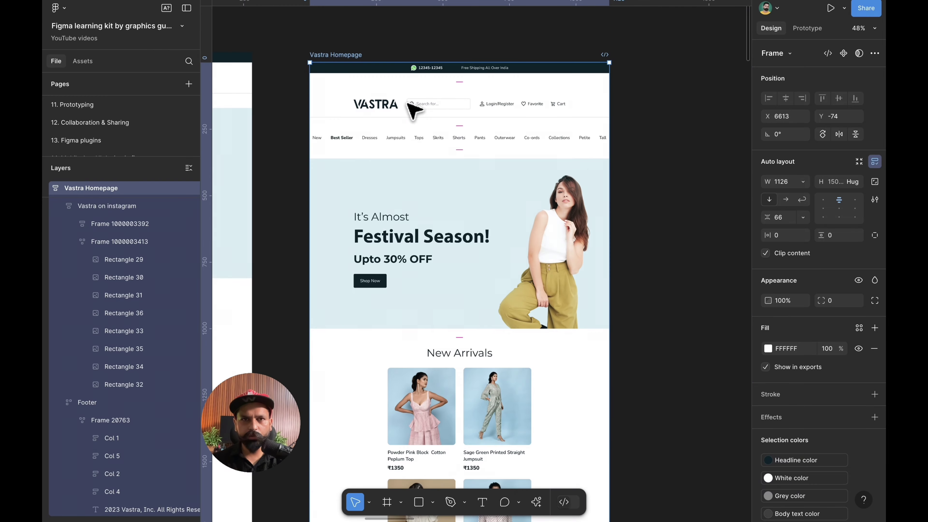
{"action": "mouse_move", "coordinate": [604, 125]}
{"action": "left_mouse_down"}
{"action": "mouse_move", "coordinate": [565, 124]}
{"action": "mouse_move", "coordinate": [599, 130]}
{"action": "mouse_move", "coordinate": [578, 110]}
{"action": "mouse_move", "coordinate": [602, 112]}
{"action": "left_mouse_up"}
{"action": "key", "text": "super+z"}
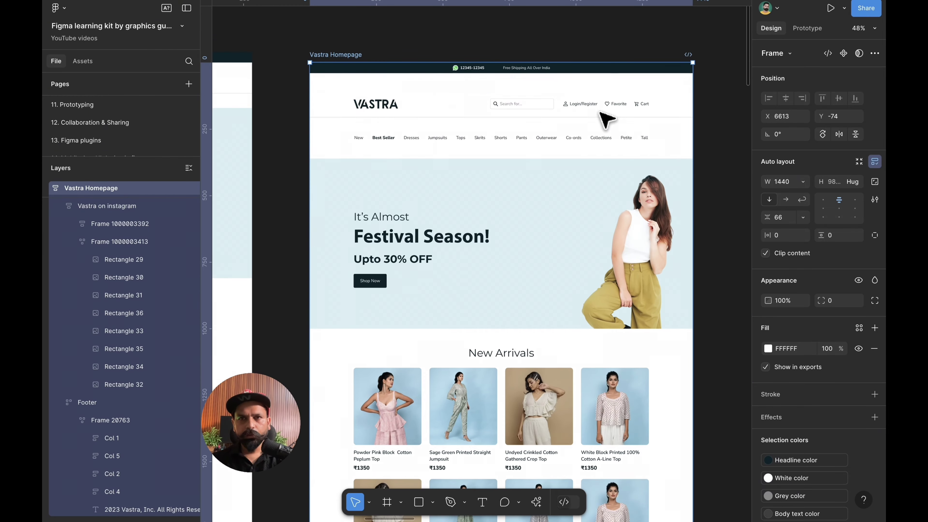
Examine the auto layout settings of the header row and its inner frame in the finished Vastra Homepage copy
{"action": "scroll", "coordinate": [600, 112], "scroll_direction": "left", "scroll_amount": 4}
{"action": "scroll", "coordinate": [599, 113], "scroll_direction": "down", "scroll_amount": 3}
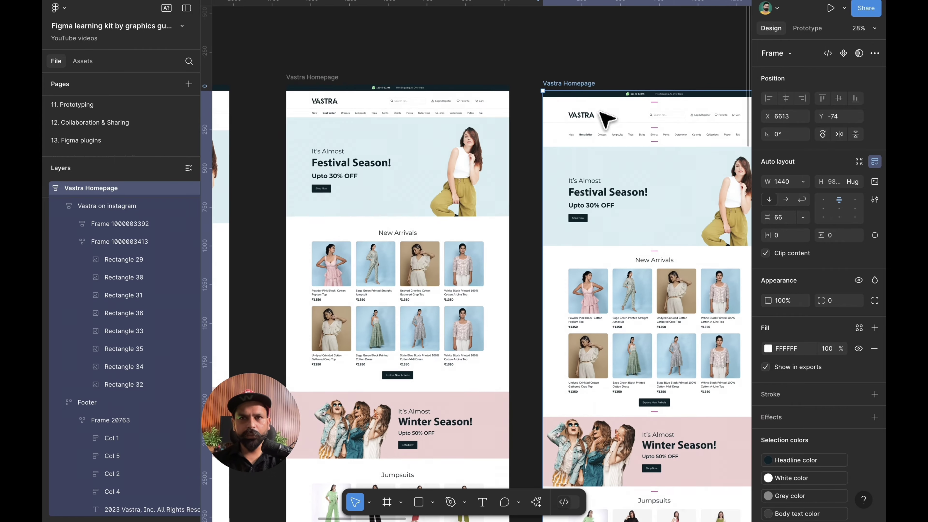
{"action": "left_click", "coordinate": [396, 106]}
{"action": "scroll", "coordinate": [683, 161], "scroll_direction": "right", "scroll_amount": 1}
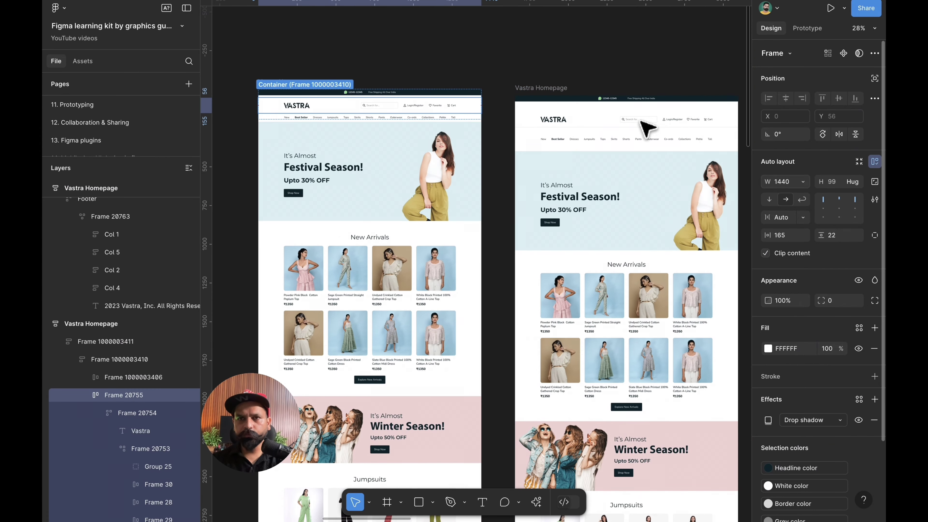
{"action": "double_click", "coordinate": [593, 121]}
{"action": "key", "text": "ctrl+alt+g"}
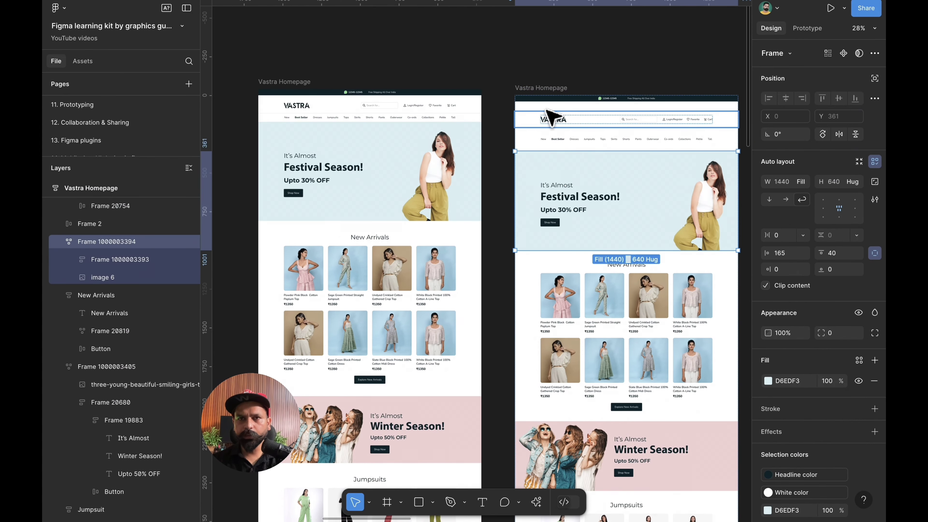
{"action": "key", "text": "shift+a"}
{"action": "left_click", "coordinate": [340, 106]}
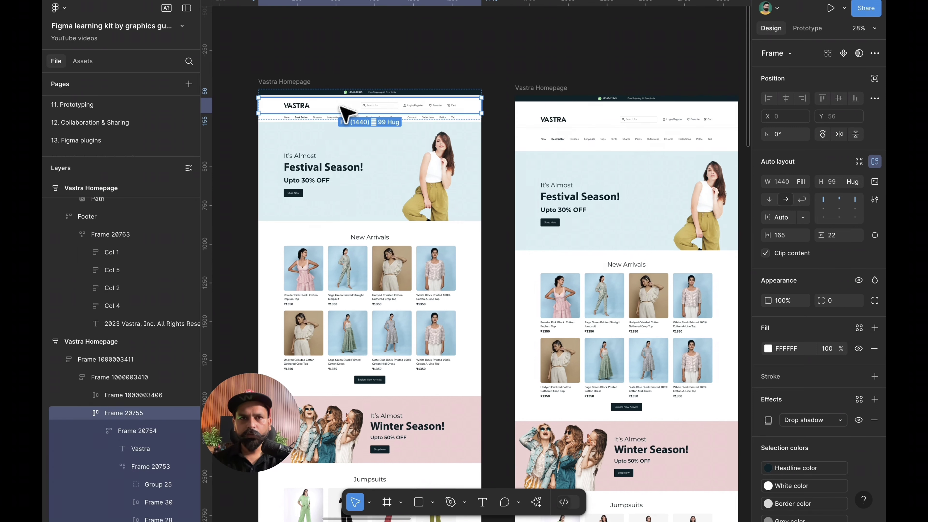
{"action": "double_click", "coordinate": [384, 105]}
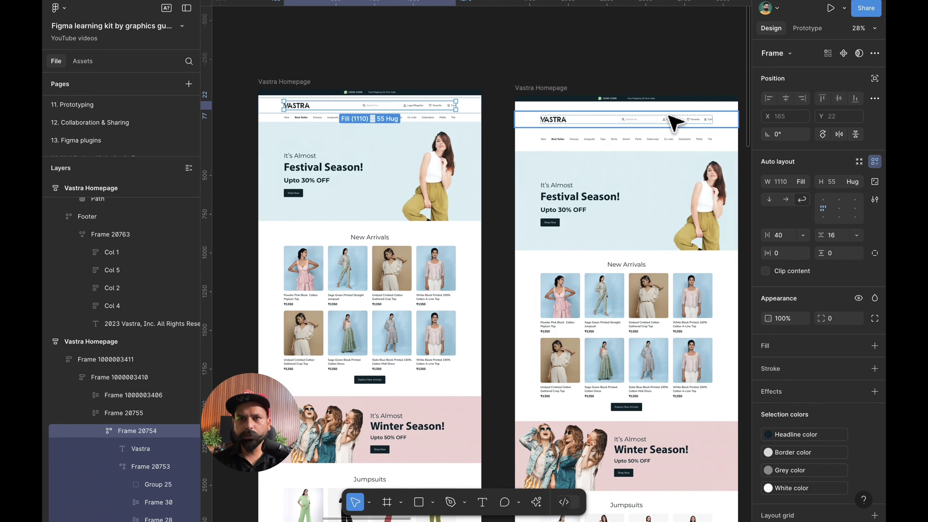
Set the working header's inner frame holding the logo and links to wrap, and compare it with the finished copy's header
{"action": "double_click", "coordinate": [672, 121]}
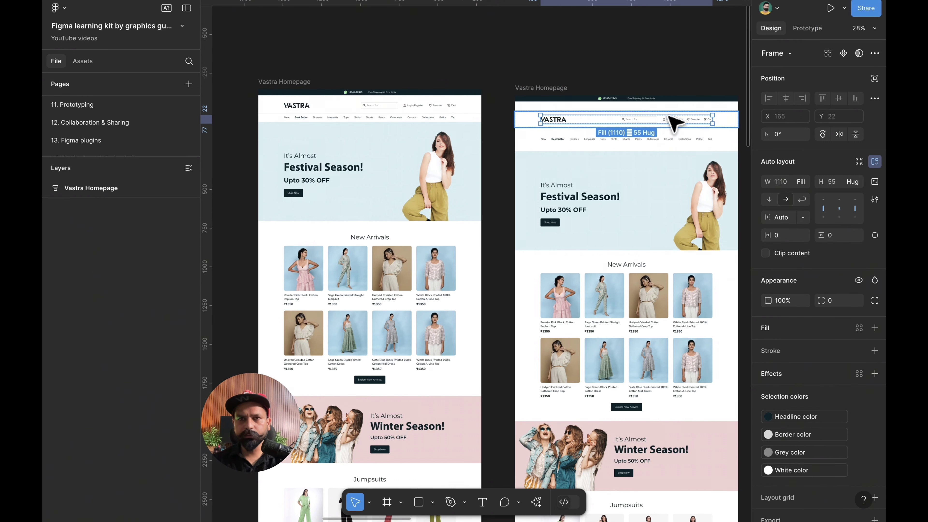
{"action": "left_click", "coordinate": [801, 200]}
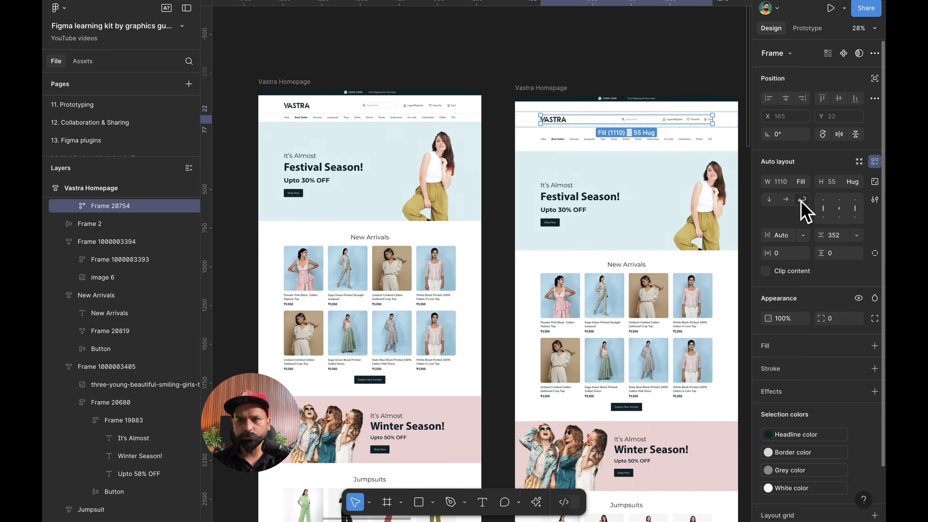
{"action": "scroll", "coordinate": [512, 146], "scroll_direction": "right", "scroll_amount": 1}
{"action": "double_click", "coordinate": [408, 108]}
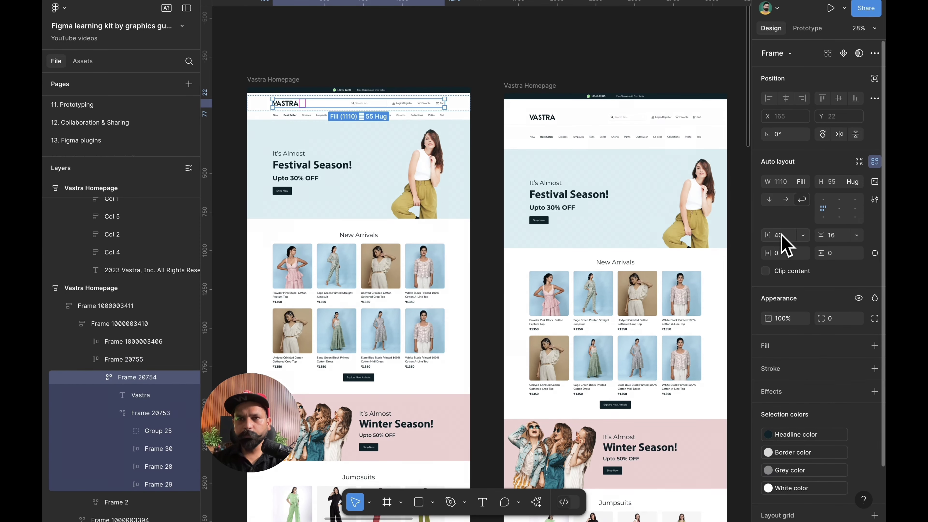
{"action": "left_click", "coordinate": [415, 107]}
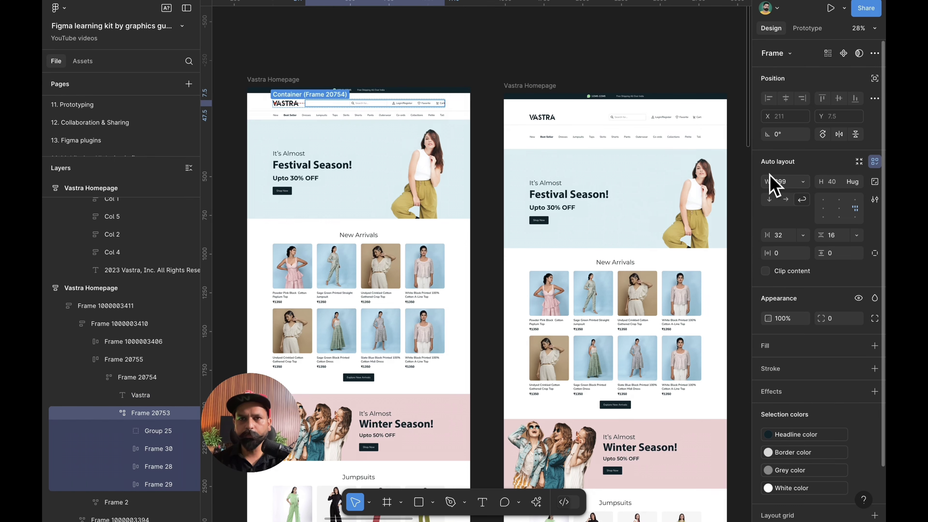
Narrow the working header row to about 982 wide to test its wrapping, and undo the resizing
{"action": "scroll", "coordinate": [720, 143], "scroll_direction": "right", "scroll_amount": 2}
{"action": "left_click", "coordinate": [700, 137]}
{"action": "scroll", "coordinate": [700, 137], "scroll_direction": "up", "scroll_amount": 5}
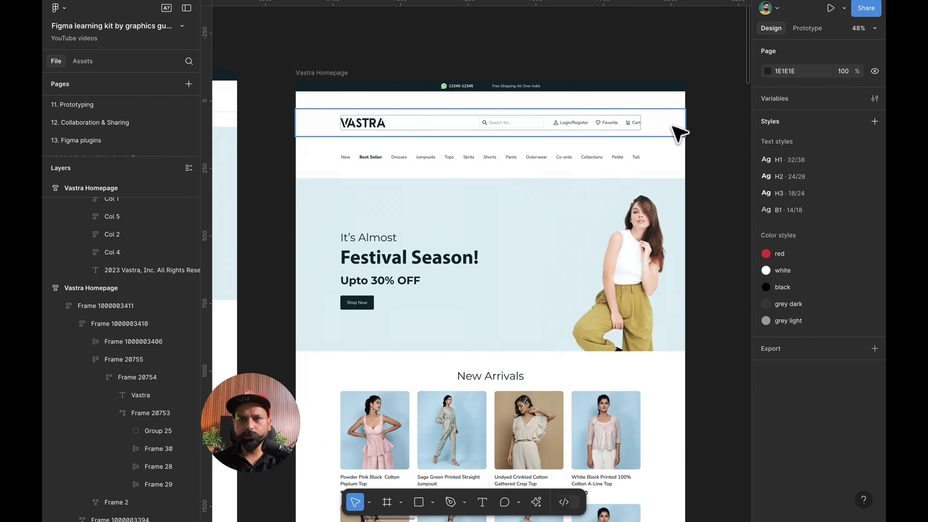
{"action": "left_click", "coordinate": [680, 123]}
{"action": "left_click_drag", "start_coordinate": [684, 123], "coordinate": [620, 123]}
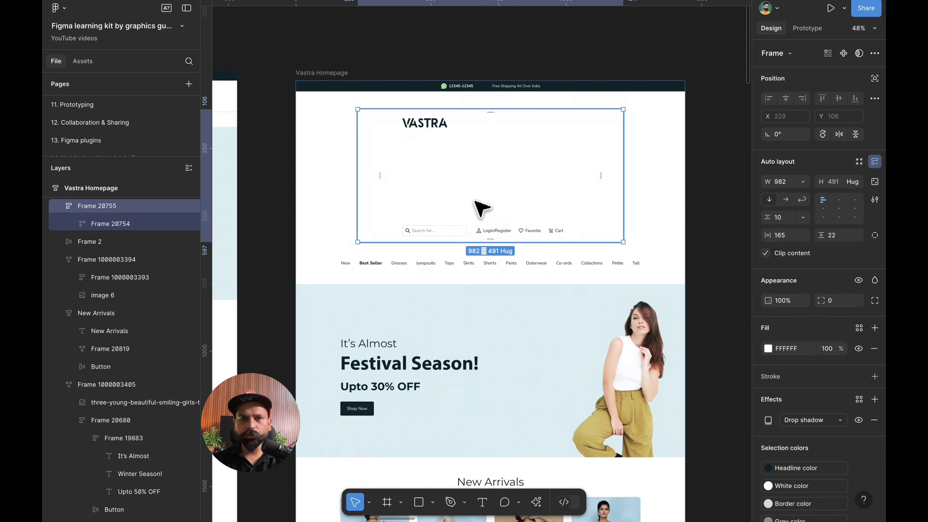
{"action": "left_click", "coordinate": [437, 132]}
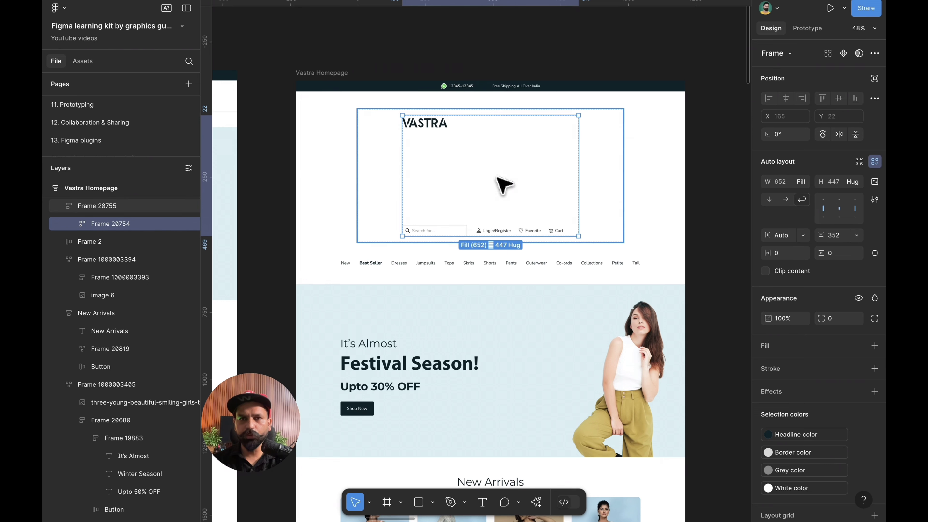
{"action": "key", "text": "Escape"}
{"action": "left_click", "coordinate": [801, 182]}
{"action": "left_click", "coordinate": [762, 215]}
{"action": "left_click", "coordinate": [564, 128]}
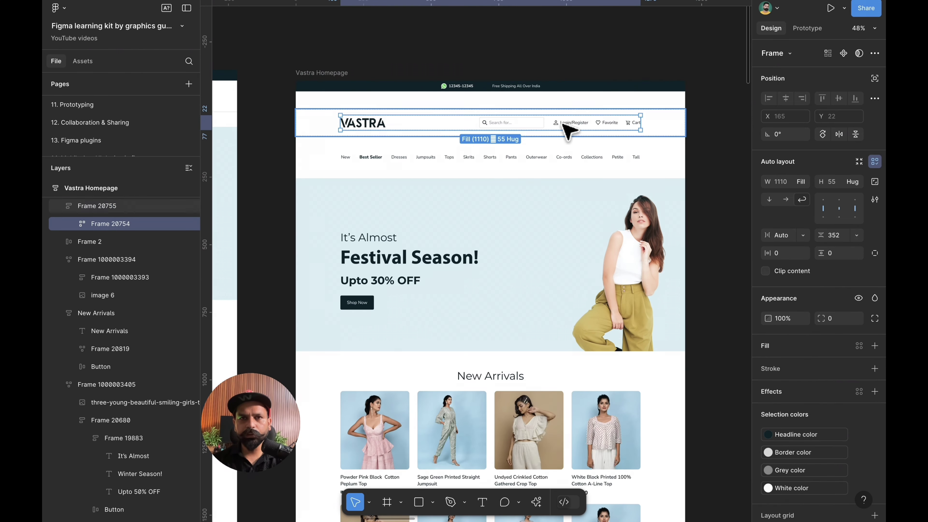
Make the search and account links frame fill its container's width, with its content aligned to the right
{"action": "left_click", "coordinate": [486, 133]}
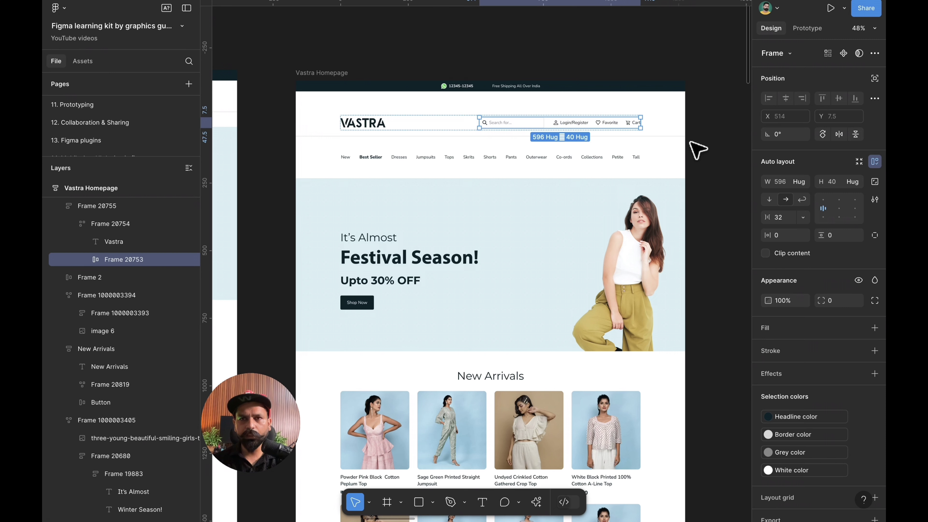
{"action": "left_click", "coordinate": [808, 184]}
{"action": "left_click", "coordinate": [809, 195]}
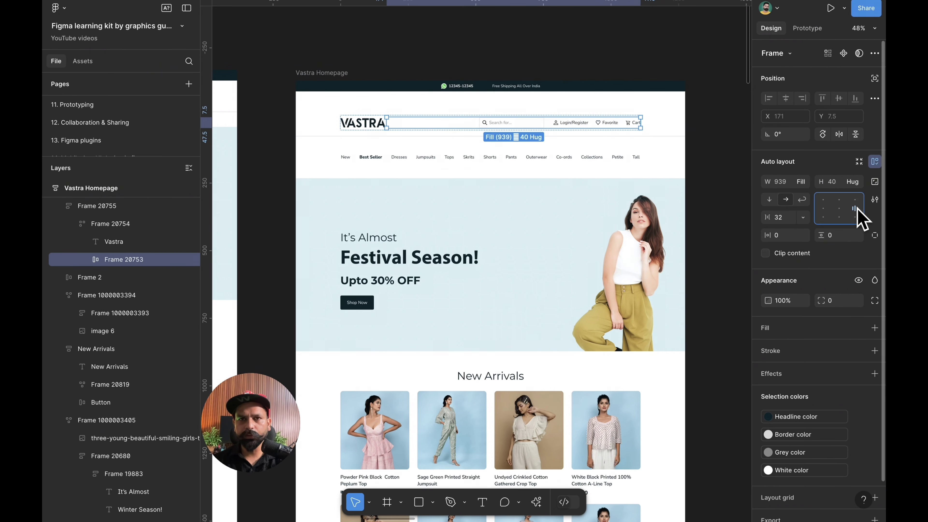
Examine the layout settings of the search and account links frame in the finished homepage's header
{"action": "scroll", "coordinate": [553, 234], "scroll_direction": "left", "scroll_amount": 5}
{"action": "left_click", "coordinate": [398, 109]}
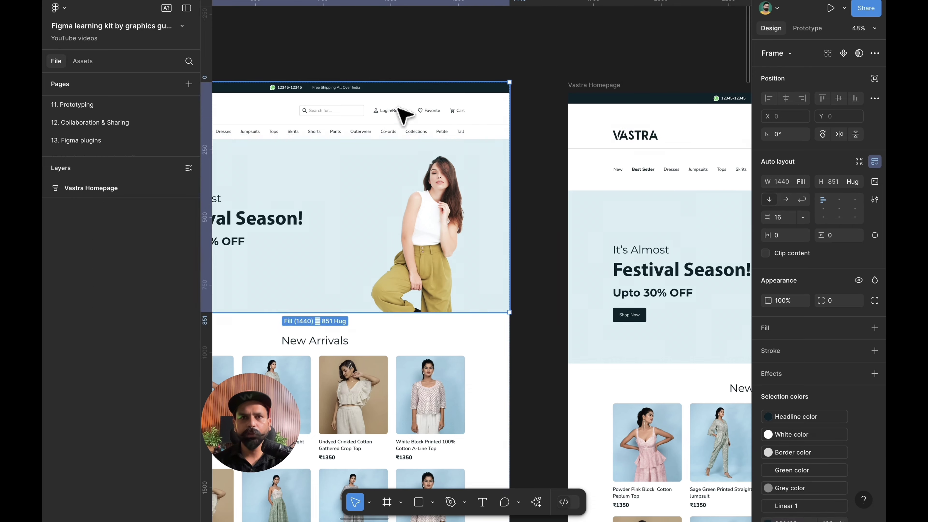
{"action": "left_click", "coordinate": [398, 109]}
{"action": "left_click", "coordinate": [399, 109]}
{"action": "left_click", "coordinate": [398, 110]}
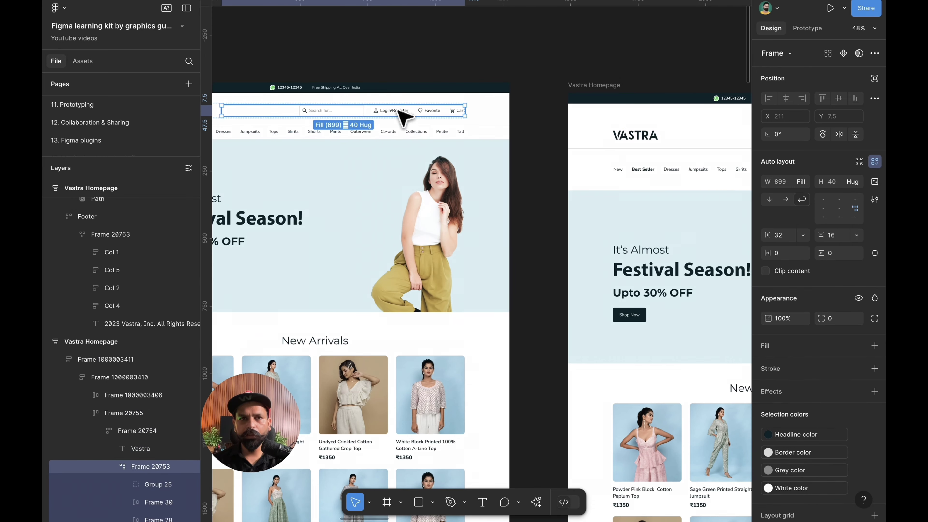
{"action": "scroll", "coordinate": [395, 114], "scroll_direction": "left", "scroll_amount": 3}
{"action": "scroll", "coordinate": [455, 207], "scroll_direction": "right", "scroll_amount": 5}
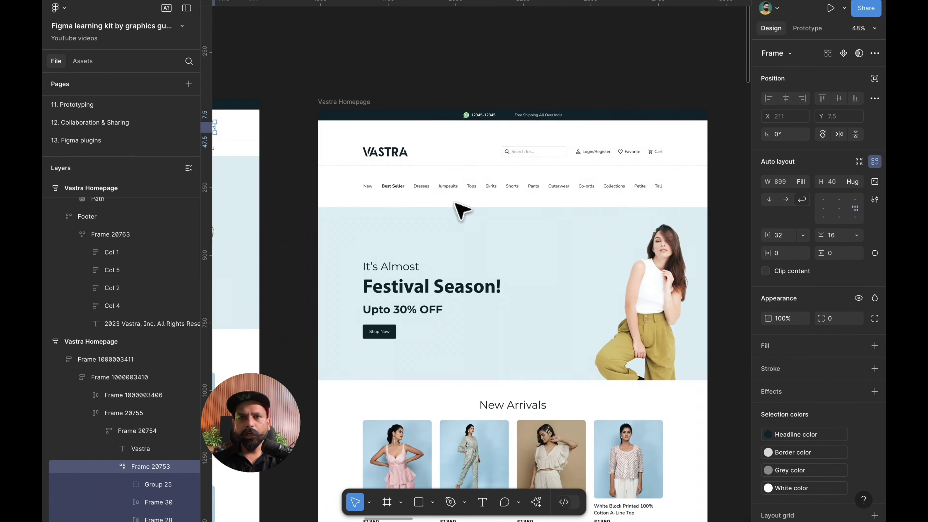
{"action": "scroll", "coordinate": [458, 207], "scroll_direction": "left", "scroll_amount": 4}
{"action": "scroll", "coordinate": [459, 207], "scroll_direction": "right", "scroll_amount": 4}
Set the working header's search and account links frame to wrap its content
{"action": "left_click", "coordinate": [570, 150]}
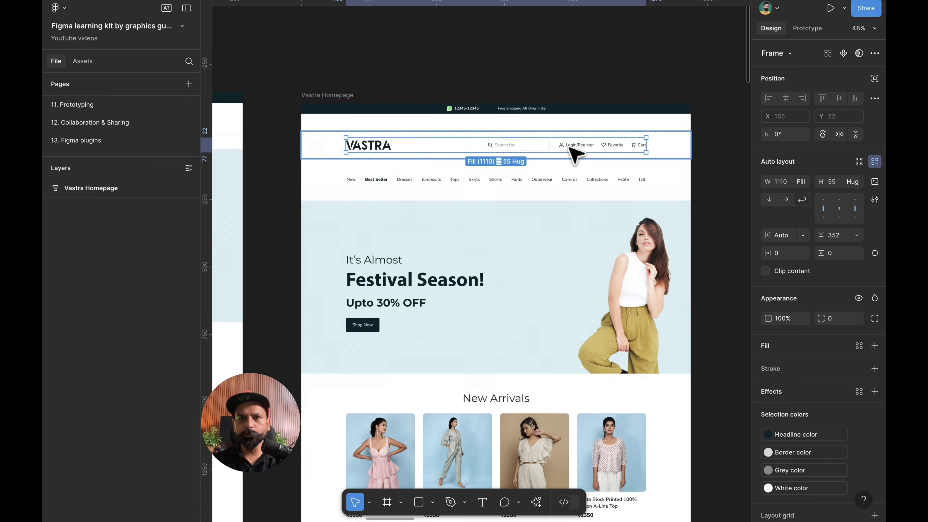
{"action": "left_click", "coordinate": [554, 149]}
{"action": "left_click", "coordinate": [554, 149]}
{"action": "scroll", "coordinate": [552, 148], "scroll_direction": "up", "scroll_amount": 5}
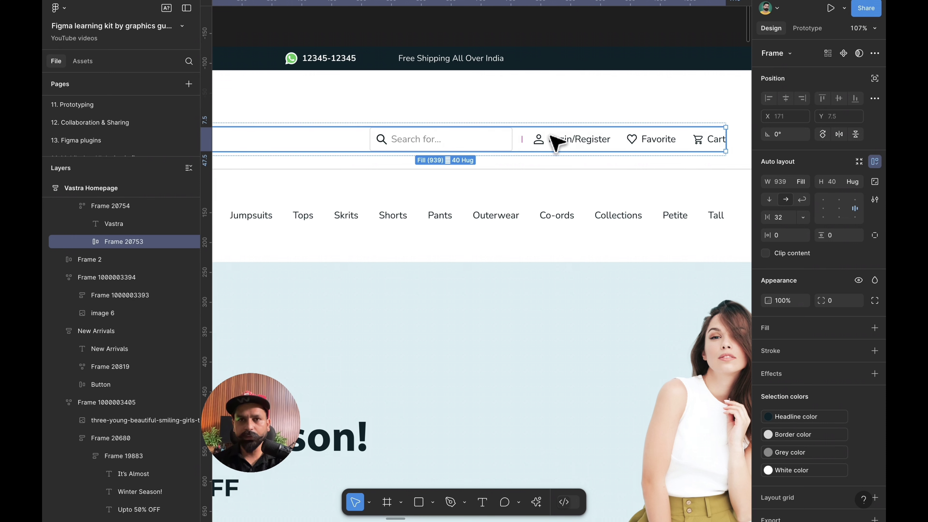
{"action": "scroll", "coordinate": [520, 145], "scroll_direction": "down", "scroll_amount": 5}
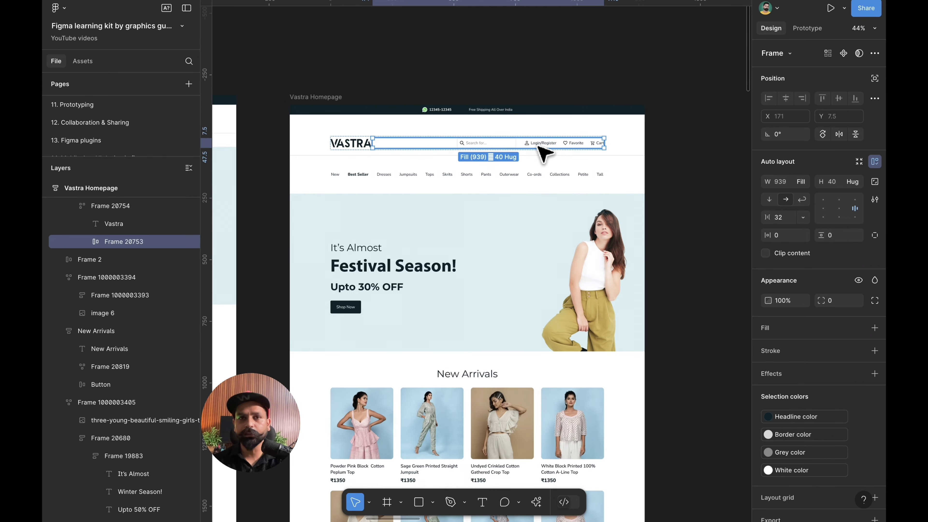
{"action": "left_click", "coordinate": [802, 199]}
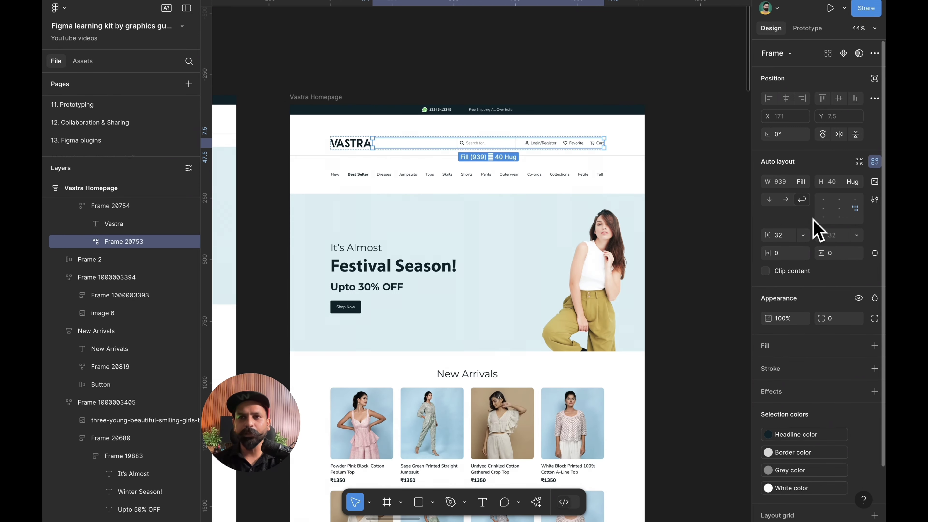
Compare the header with the finished copy, narrow the working header row to about 724 wide, and undo the resizing
{"action": "left_click", "coordinate": [635, 143]}
{"action": "left_click_drag", "start_coordinate": [643, 141], "coordinate": [601, 148]}
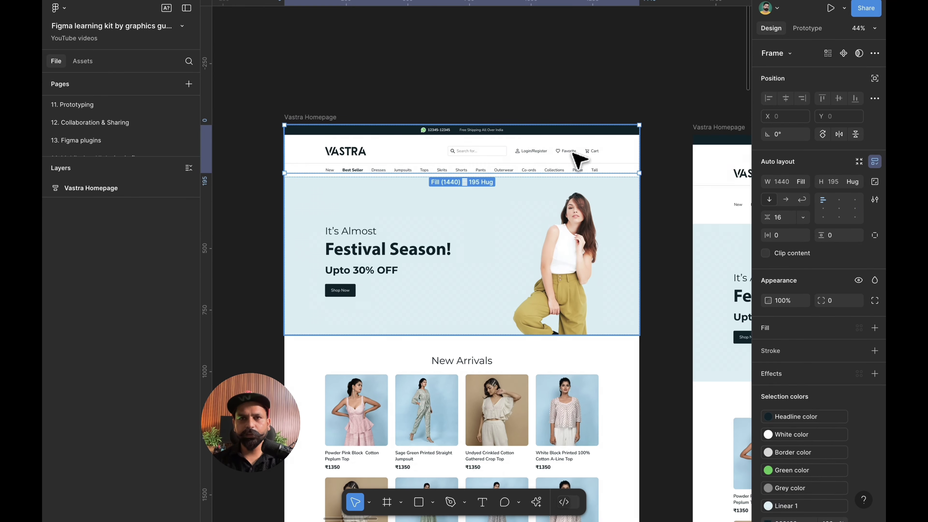
{"action": "left_click", "coordinate": [590, 151]}
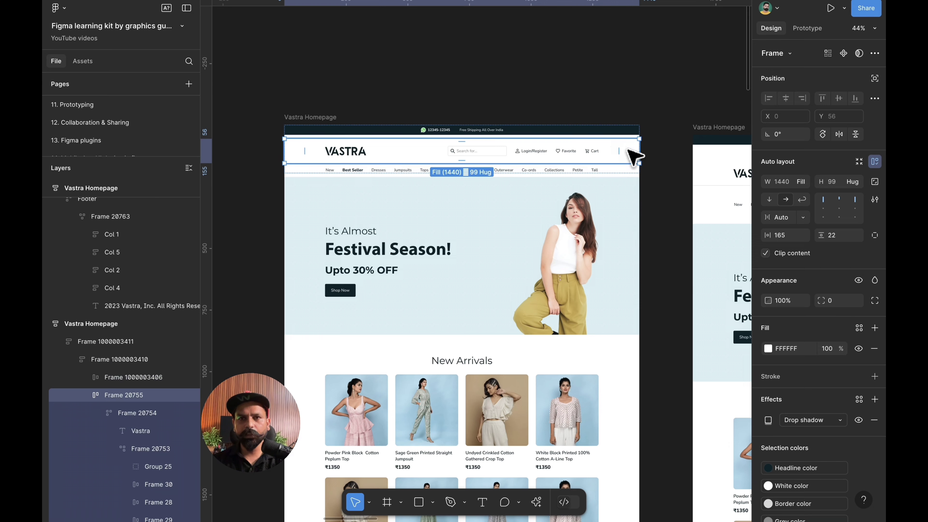
{"action": "left_click_drag", "start_coordinate": [515, 149], "coordinate": [529, 149]}
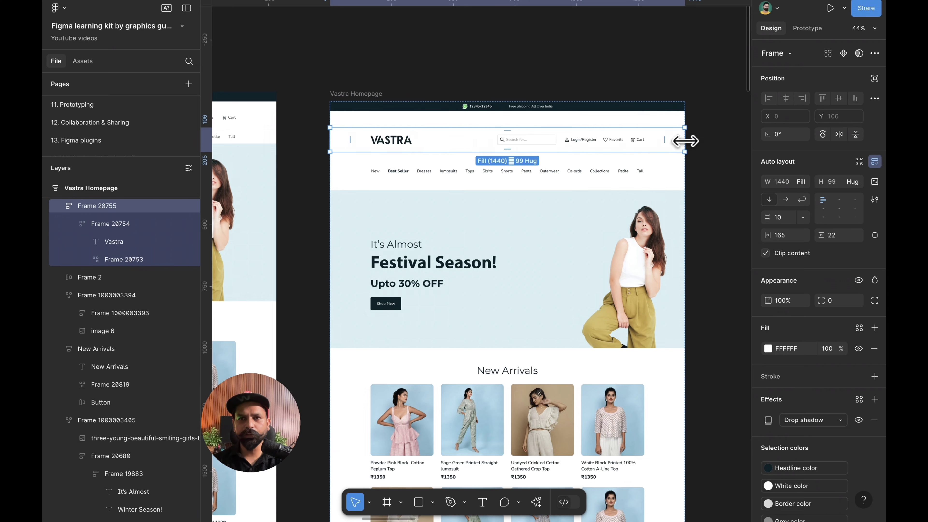
{"action": "left_click_drag", "start_coordinate": [682, 141], "coordinate": [596, 141]}
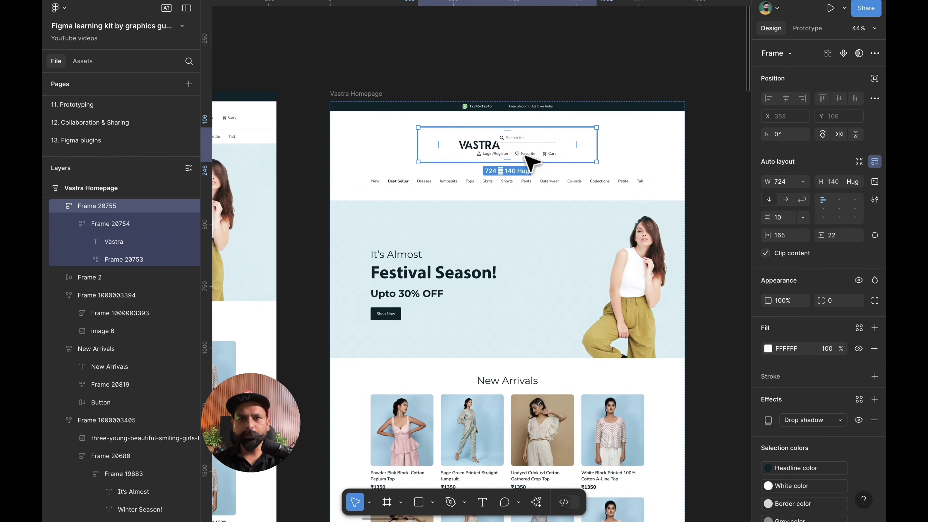
{"action": "key", "text": "ctrl+z"}
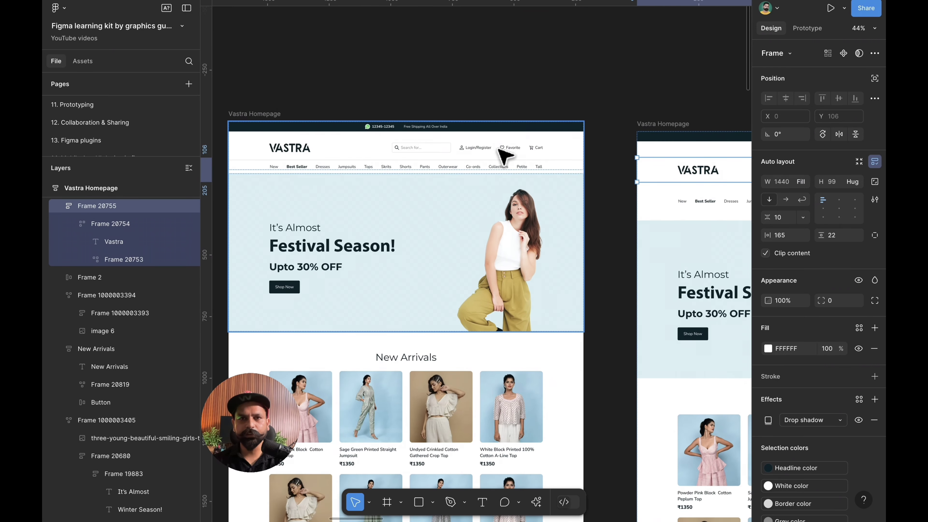
Ungroup the frame around the Login/Register, Favorite and Cart links so each sits directly in the search and account links frame
{"action": "double_click", "coordinate": [500, 151]}
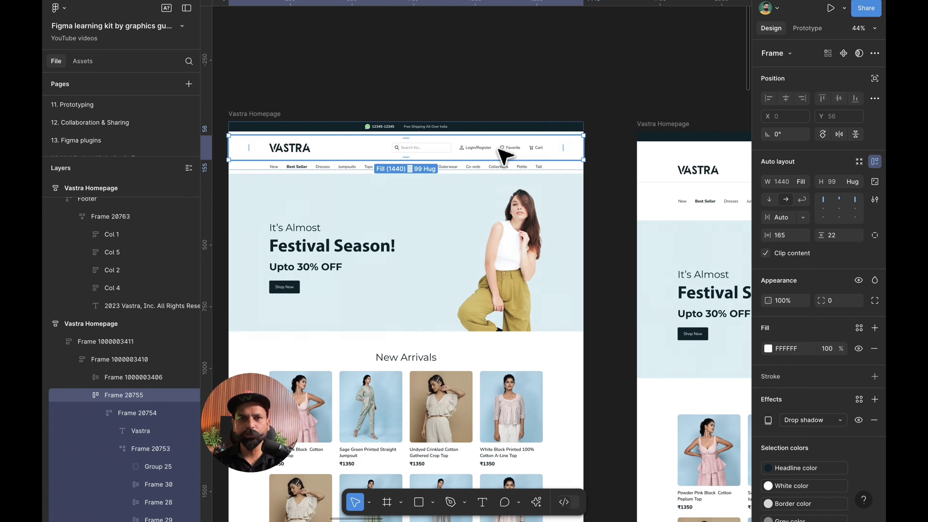
{"action": "double_click", "coordinate": [503, 155]}
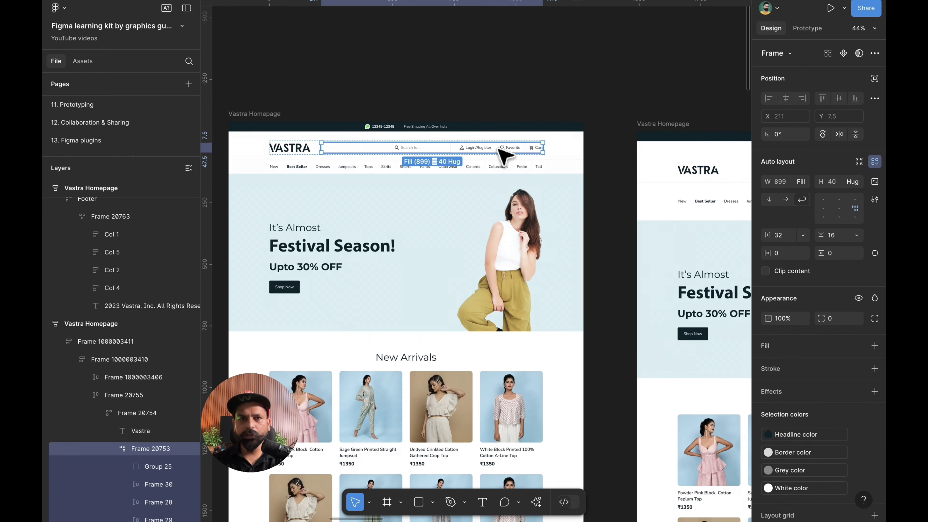
{"action": "double_click", "coordinate": [500, 150]}
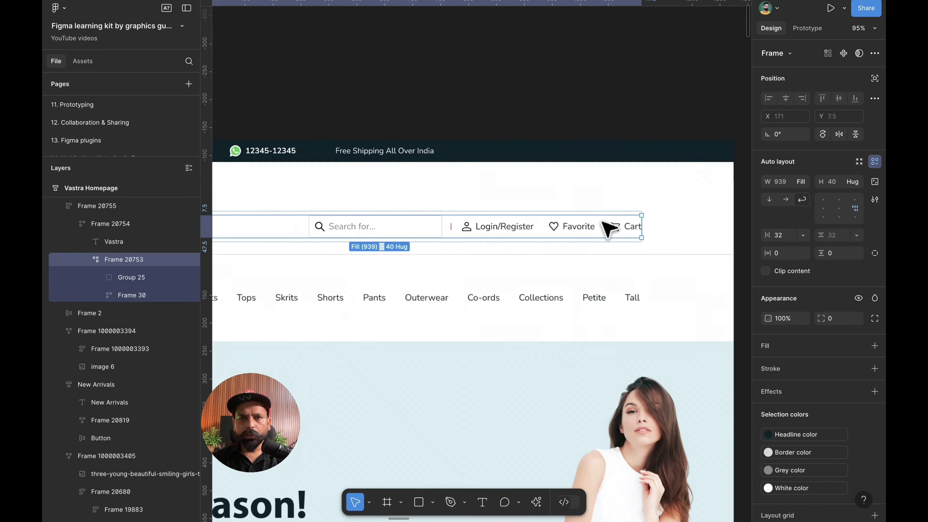
{"action": "scroll", "coordinate": [605, 225], "scroll_direction": "up", "scroll_amount": 4}
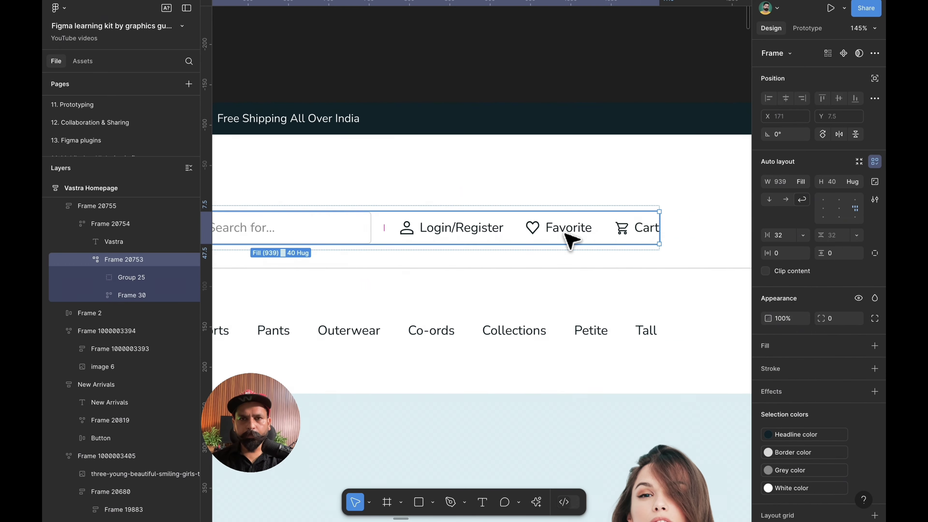
{"action": "double_click", "coordinate": [565, 234]}
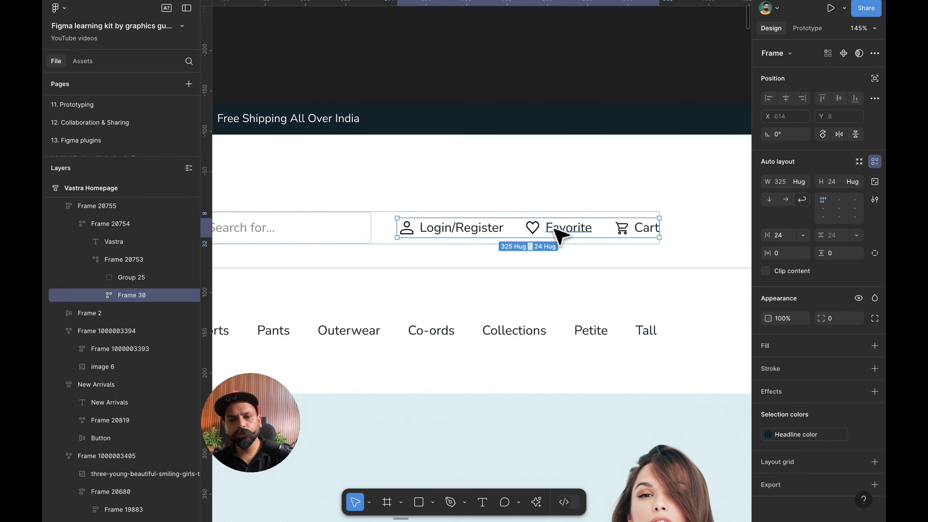
{"action": "key", "text": "ctrl+z"}
{"action": "scroll", "coordinate": [559, 236], "scroll_direction": "down", "scroll_amount": 5}
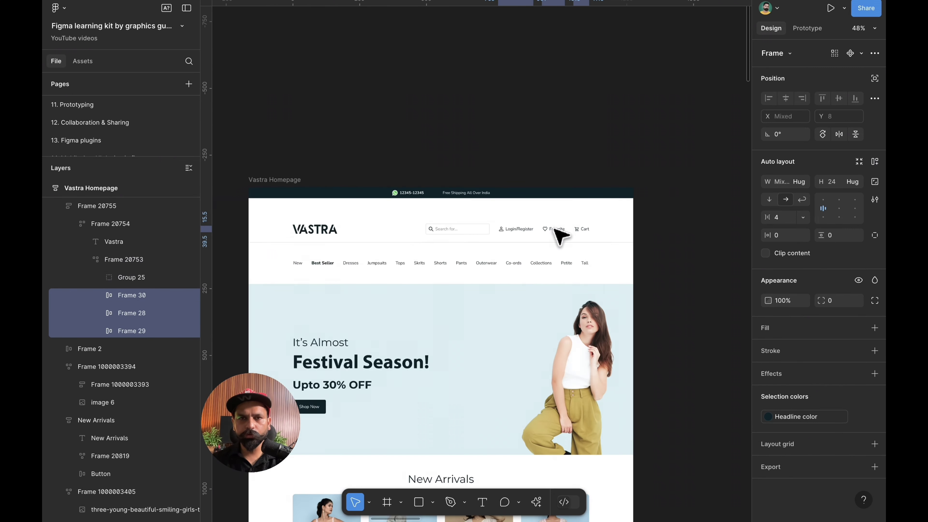
Narrow the working header row again to test how the separate links wrap, and undo the resizing
{"action": "left_click", "coordinate": [621, 238]}
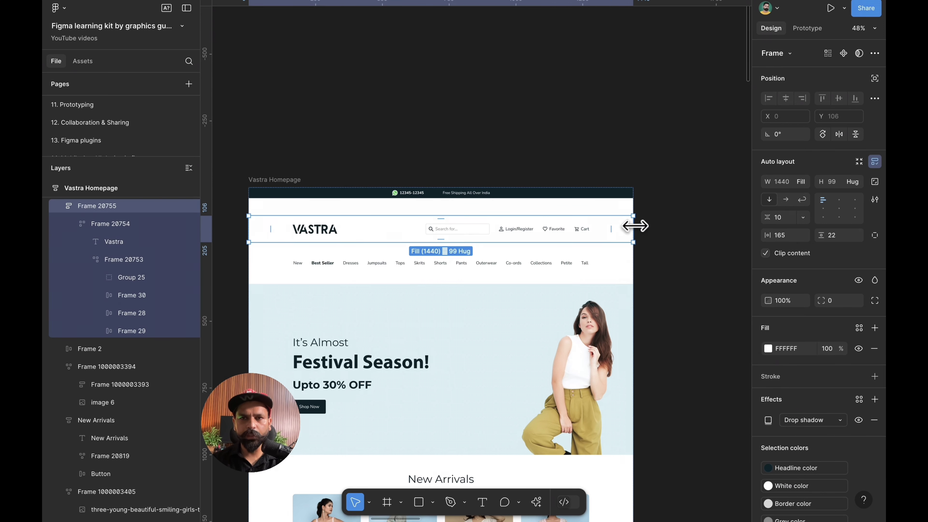
{"action": "left_click_drag", "start_coordinate": [634, 226], "coordinate": [553, 227]}
{"action": "key", "text": "ctrl+z"}
Set the working homepage's navigation links row to fill the container width and wrap its links
{"action": "scroll", "coordinate": [588, 235], "scroll_direction": "down", "scroll_amount": 3}
{"action": "scroll", "coordinate": [588, 236], "scroll_direction": "left", "scroll_amount": 3}
{"action": "left_click", "coordinate": [616, 162]}
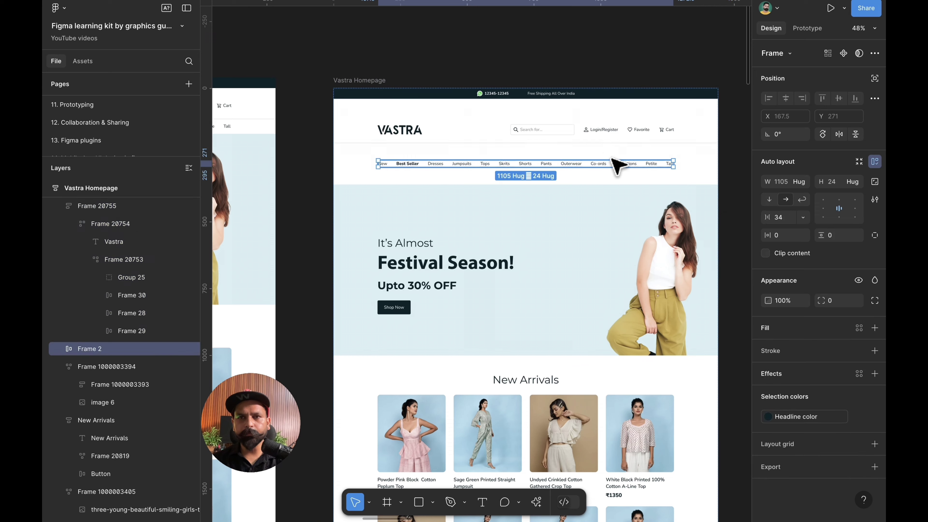
{"action": "left_click", "coordinate": [729, 178]}
{"action": "left_click", "coordinate": [667, 165]}
{"action": "scroll", "coordinate": [667, 165], "scroll_direction": "down", "scroll_amount": 2}
{"action": "left_click", "coordinate": [799, 182]}
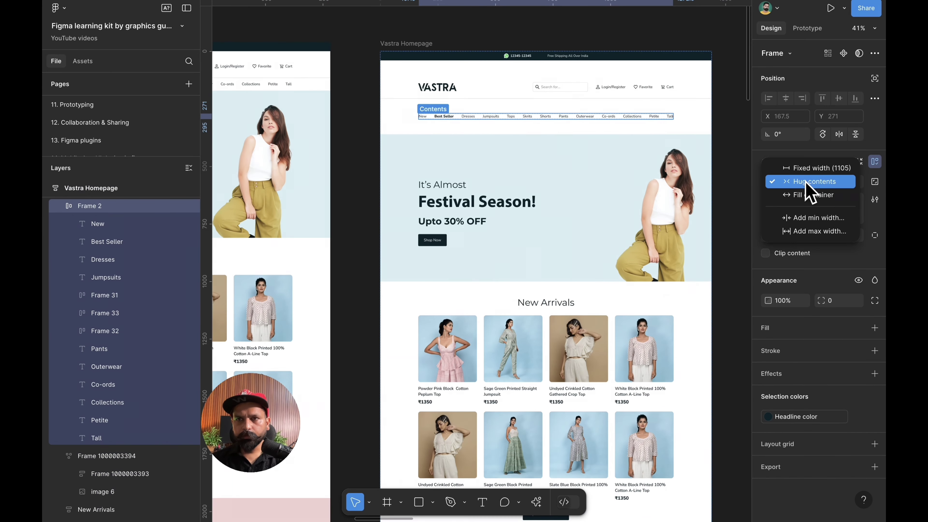
{"action": "left_click", "coordinate": [810, 196]}
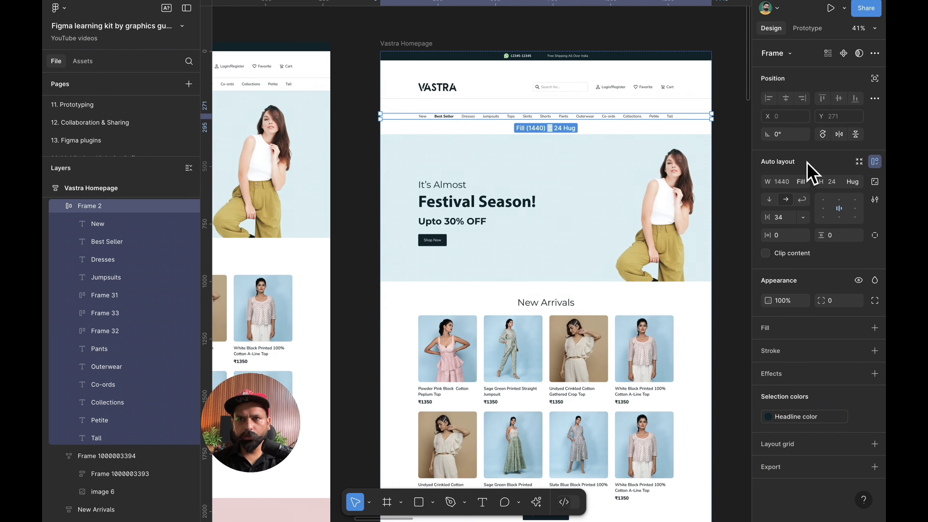
{"action": "left_click", "coordinate": [802, 199]}
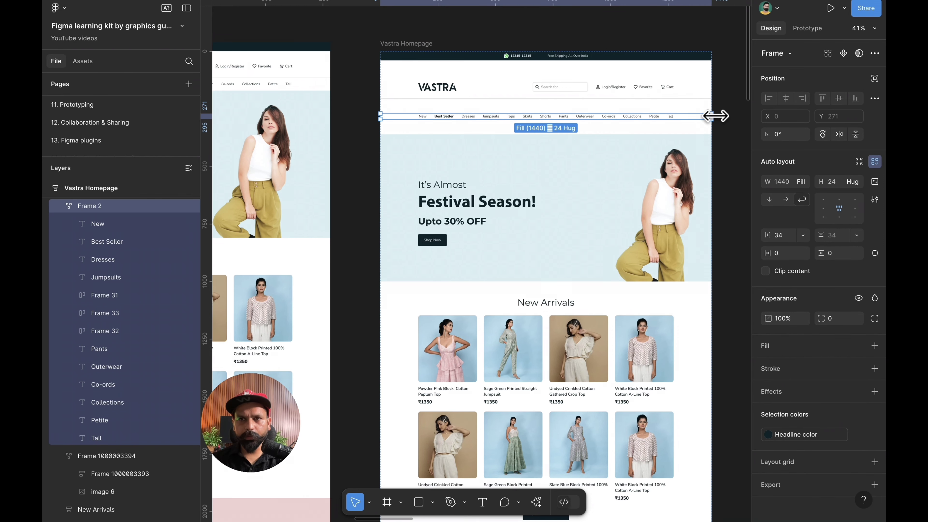
Narrow the navigation links row to about 572 wide to test how its links wrap, and undo the resizing
{"action": "left_click_drag", "start_coordinate": [715, 115], "coordinate": [591, 112]}
{"action": "key", "text": "ctrl+z"}
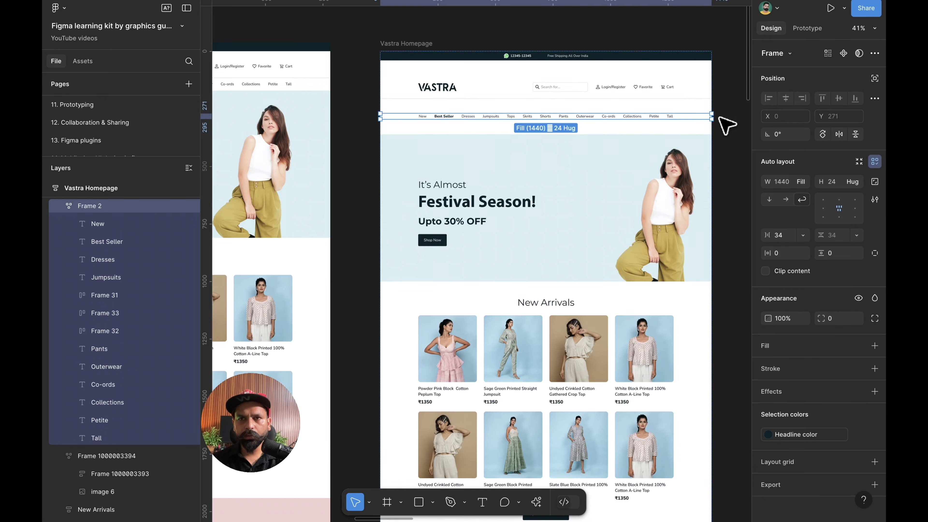
{"action": "left_click_drag", "start_coordinate": [706, 117], "coordinate": [612, 115]}
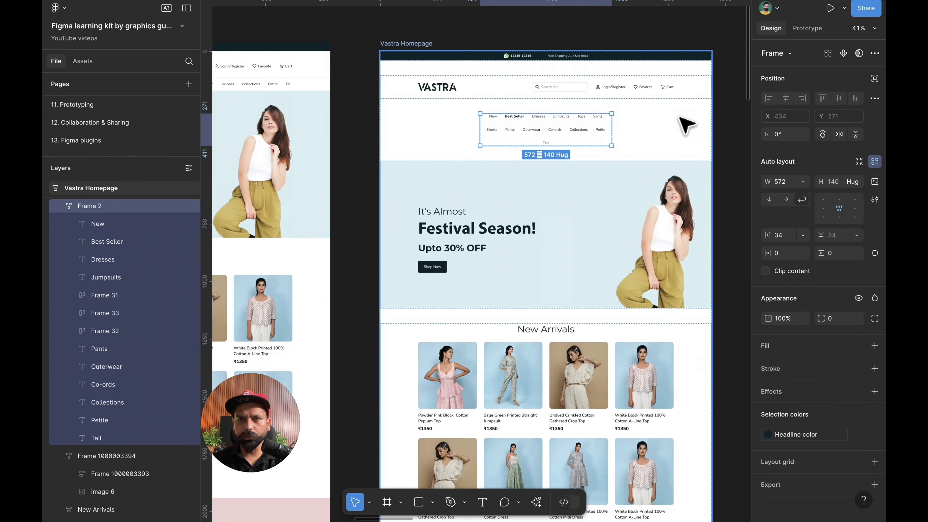
{"action": "key", "text": "ctrl+z"}
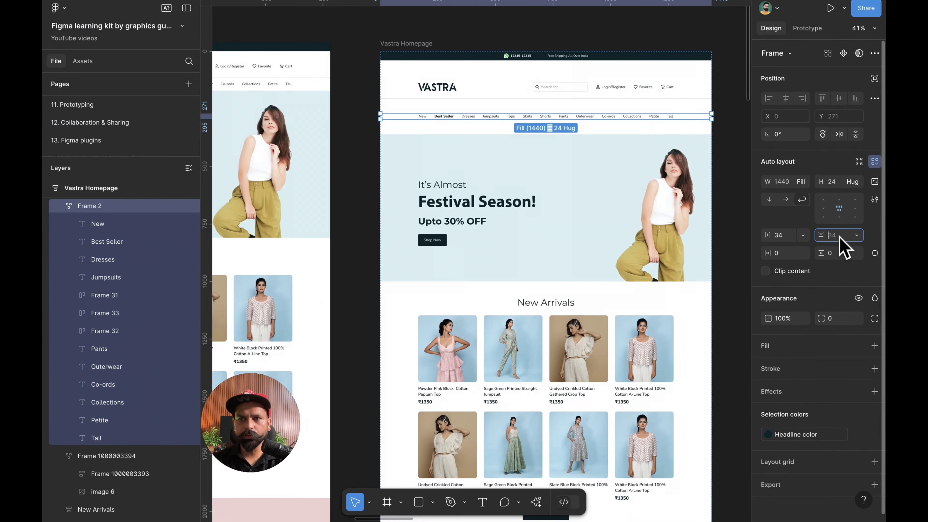
Set the vertical gap between the navigation row's wrapped lines to 24, test it by narrowing the row, and undo each resizing
{"action": "type", "text": "4"}
{"action": "key", "text": "Return"}
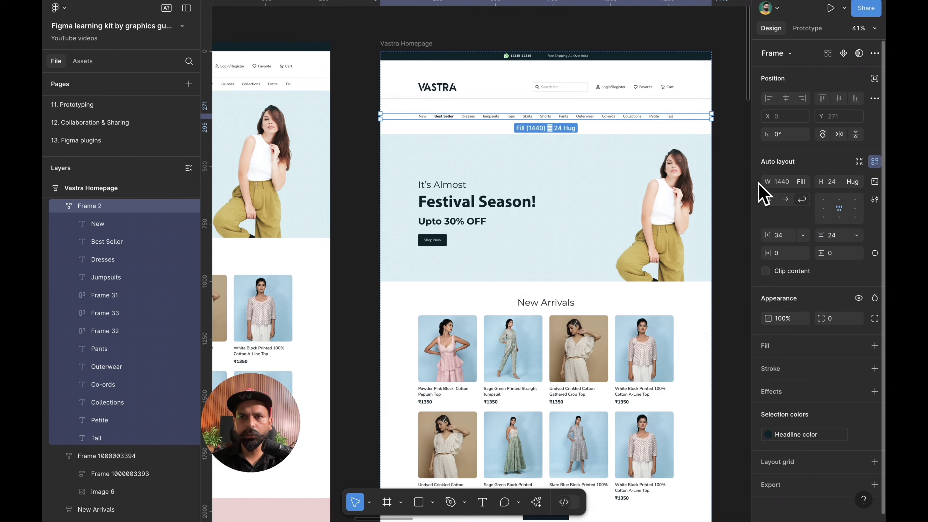
{"action": "left_click_drag", "start_coordinate": [712, 116], "coordinate": [602, 117]}
{"action": "scroll", "coordinate": [559, 127], "scroll_direction": "up", "scroll_amount": 5}
{"action": "left_click", "coordinate": [560, 129]}
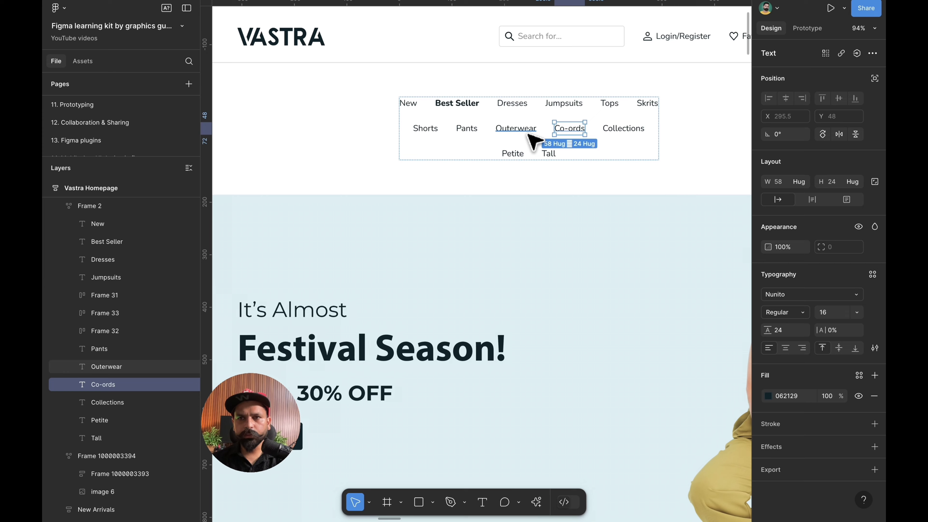
{"action": "key", "text": "Escape"}
{"action": "key", "text": "ctrl+z"}
{"action": "scroll", "coordinate": [533, 140], "scroll_direction": "down", "scroll_amount": 5}
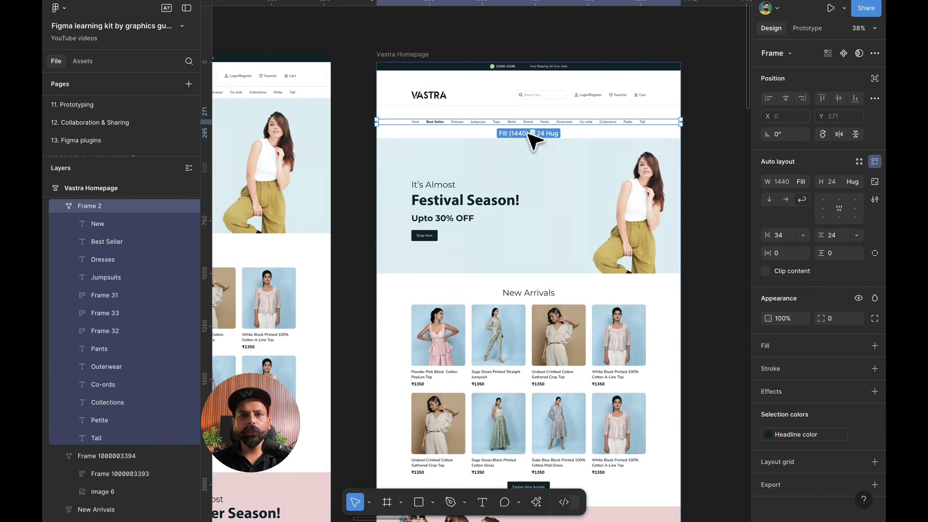
{"action": "left_click_drag", "start_coordinate": [678, 120], "coordinate": [564, 118]}
{"action": "key", "text": "ctrl+z"}
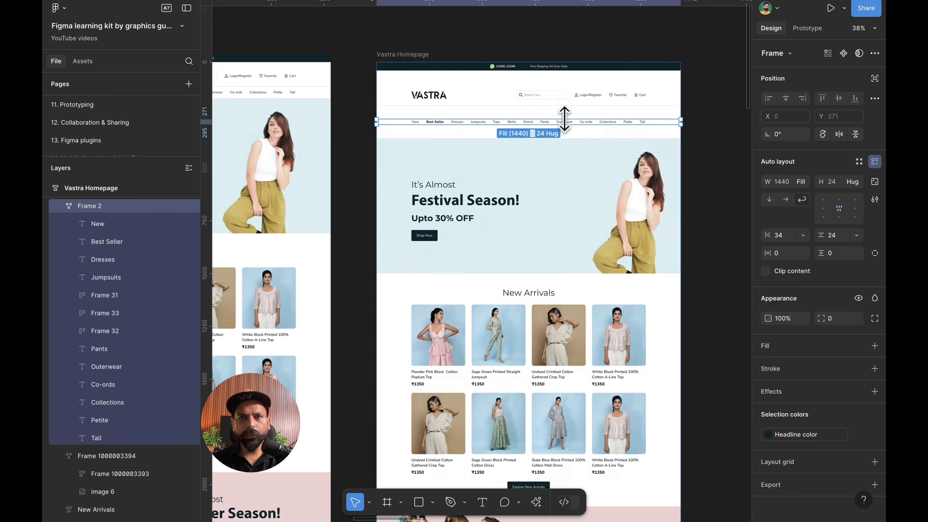
Narrow the whole working homepage frame to test how the navigation links respond, and undo the resizing
{"action": "left_click", "coordinate": [701, 135]}
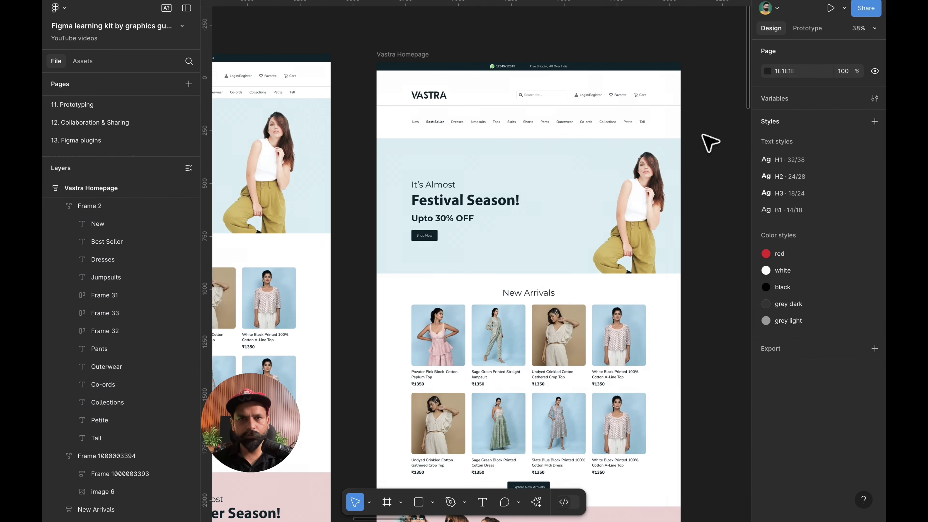
{"action": "left_click", "coordinate": [680, 131]}
{"action": "left_click_drag", "start_coordinate": [679, 131], "coordinate": [510, 132]}
{"action": "key", "text": "ctrl+z"}
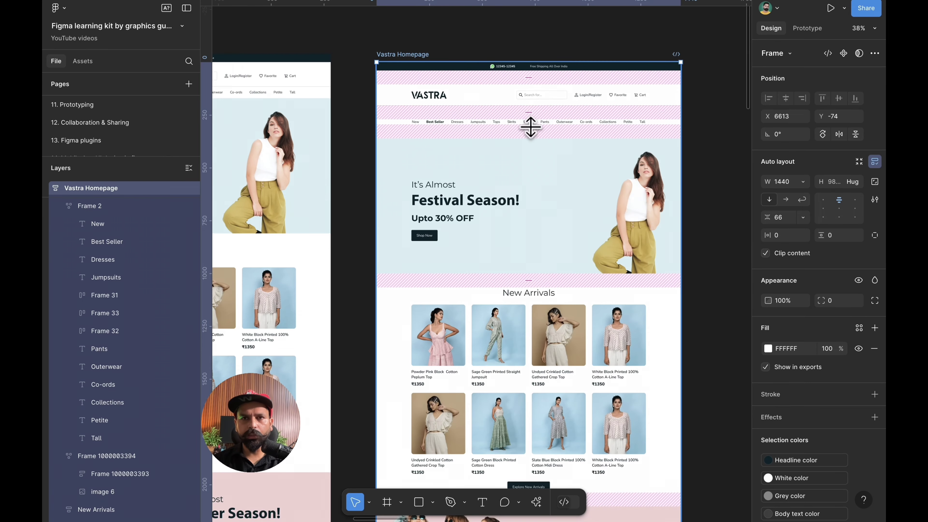
Set the navigation row's horizontal padding to 165, test it by narrowing the homepage frame, and undo the resizing
{"action": "left_click", "coordinate": [530, 127]}
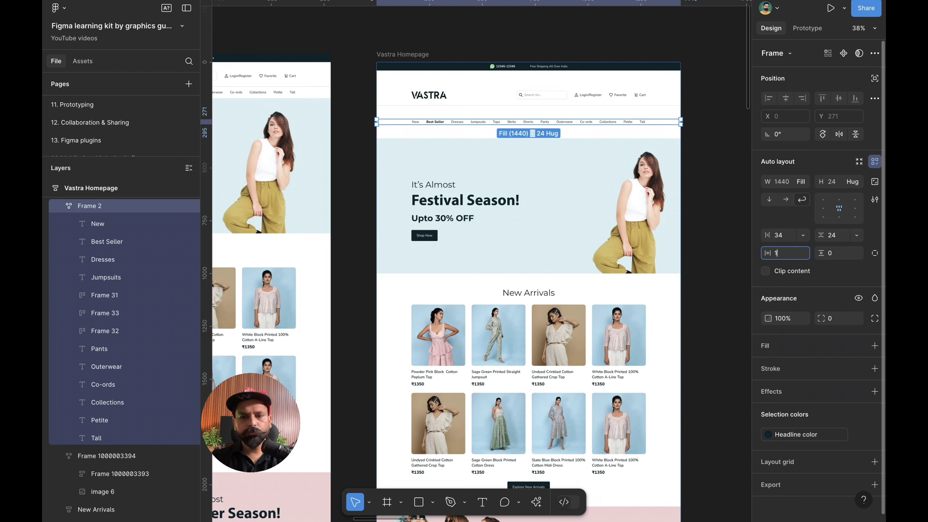
{"action": "key", "text": "Return"}
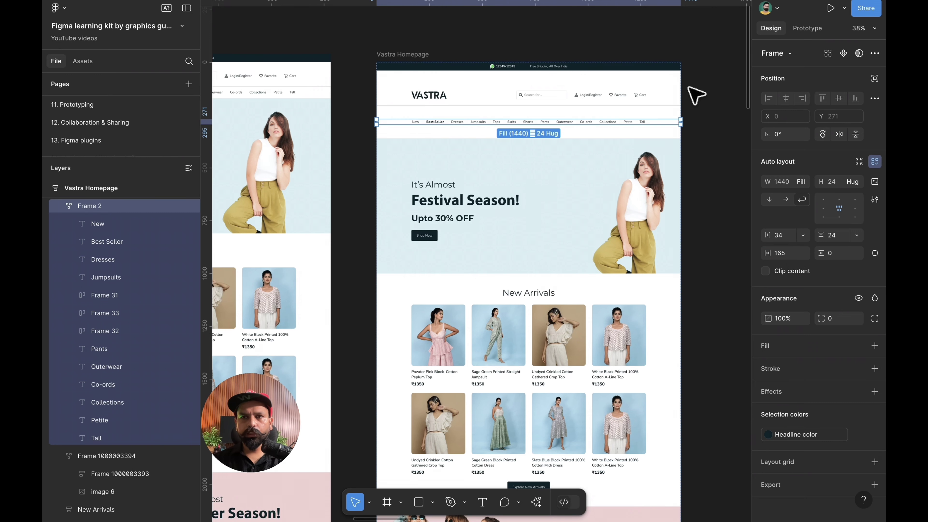
{"action": "left_click", "coordinate": [412, 53]}
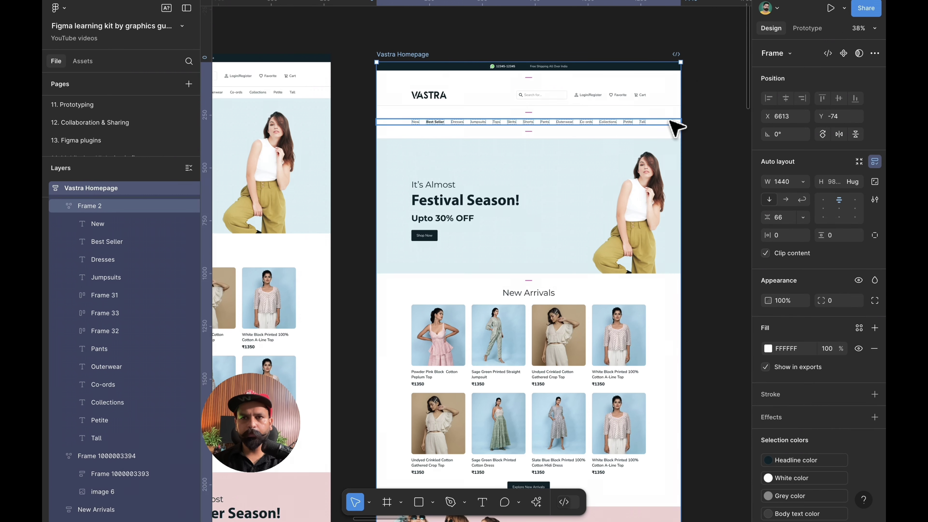
{"action": "left_click_drag", "start_coordinate": [681, 122], "coordinate": [605, 123]}
{"action": "key", "text": "ctrl+z"}
Narrow the homepage frame while viewing its lower sections to test how they adapt, and undo the resizing
{"action": "scroll", "coordinate": [610, 130], "scroll_direction": "down", "scroll_amount": 5}
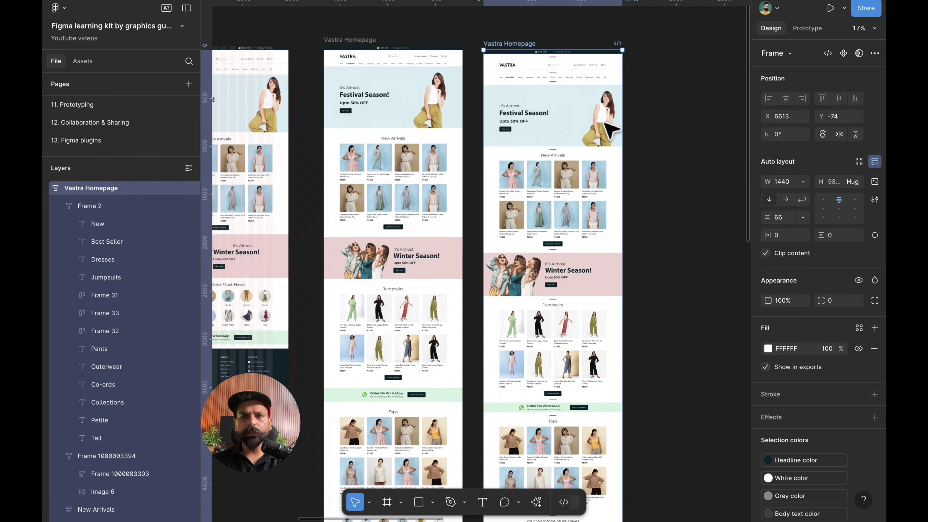
{"action": "scroll", "coordinate": [611, 130], "scroll_direction": "down", "scroll_amount": 10}
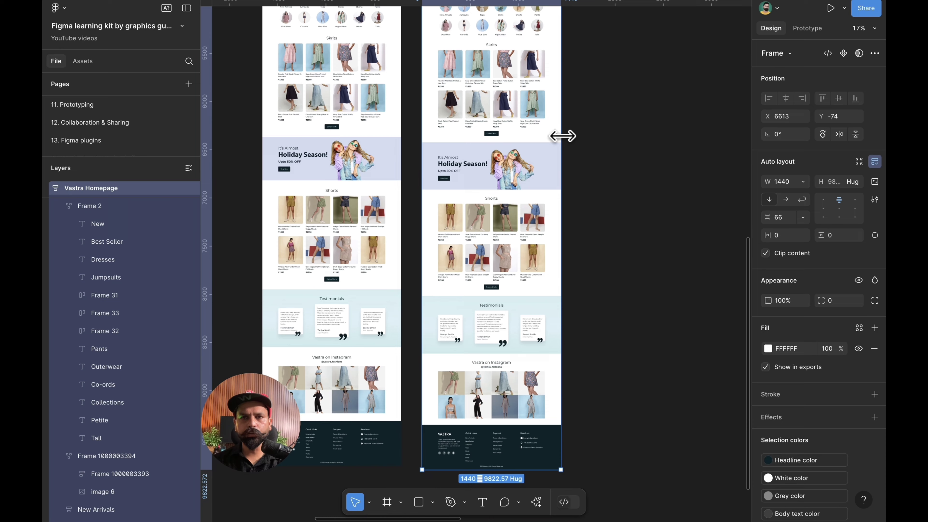
{"action": "left_click_drag", "start_coordinate": [553, 136], "coordinate": [529, 138]}
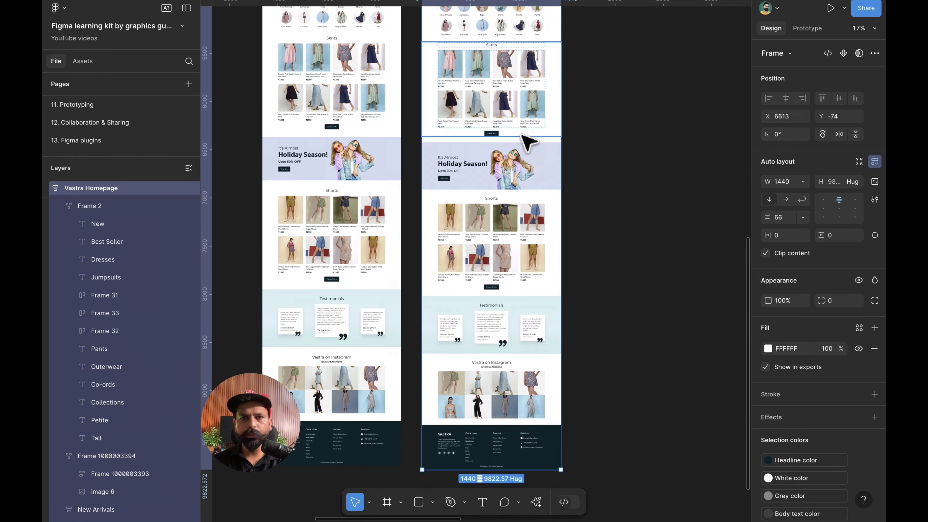
{"action": "key", "text": "ctrl+z"}
{"action": "scroll", "coordinate": [529, 142], "scroll_direction": "down", "scroll_amount": 4}
{"action": "scroll", "coordinate": [529, 143], "scroll_direction": "up", "scroll_amount": 5}
{"action": "left_click", "coordinate": [554, 145]}
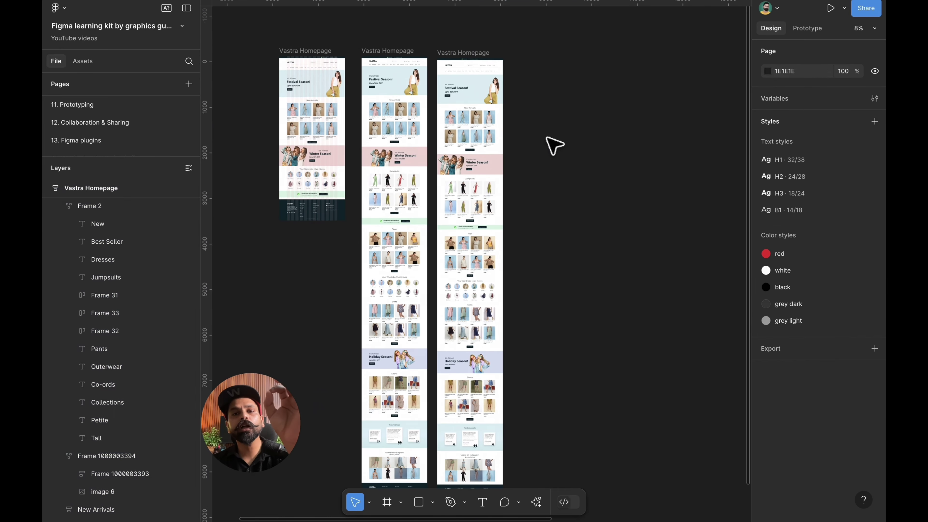
{"action": "scroll", "coordinate": [554, 145], "scroll_direction": "up", "scroll_amount": 5}
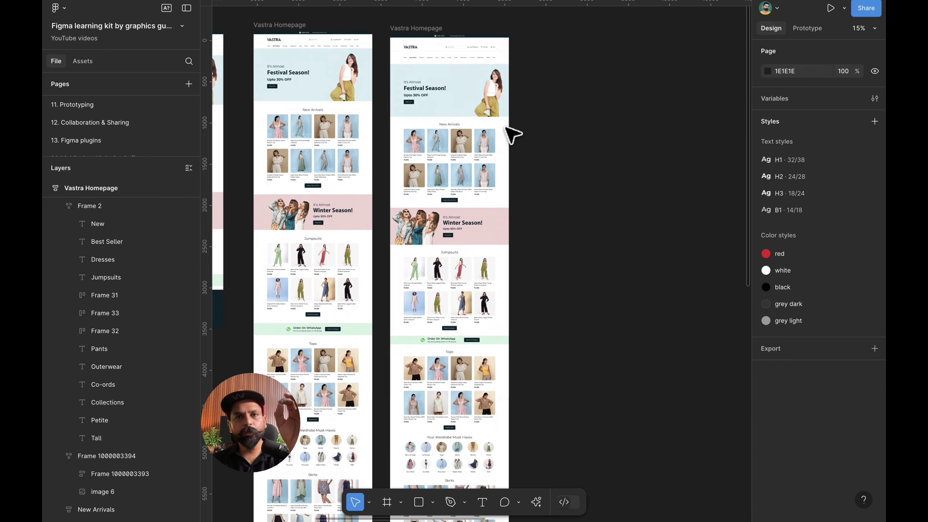
{"action": "left_click", "coordinate": [480, 179]}
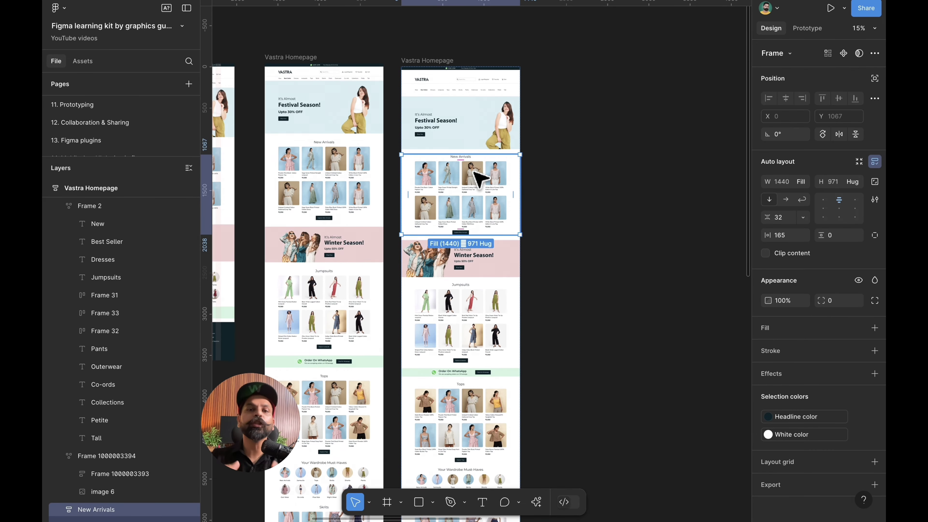
{"action": "scroll", "coordinate": [478, 179], "scroll_direction": "down", "scroll_amount": 1}
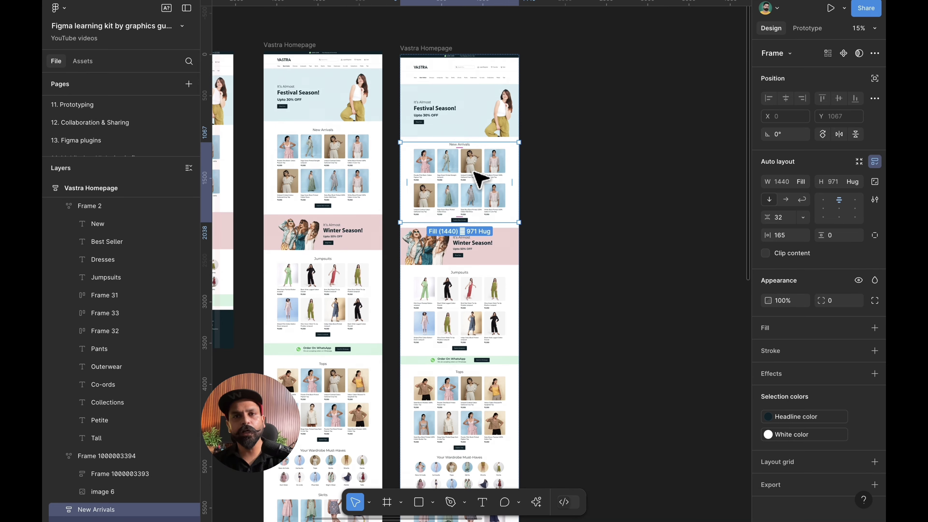
{"action": "left_click", "coordinate": [553, 167]}
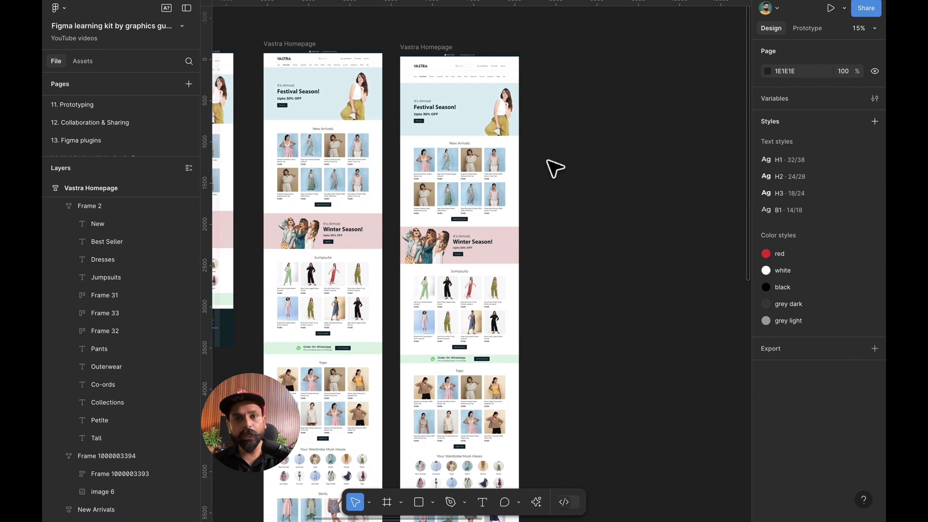
{"action": "scroll", "coordinate": [547, 161], "scroll_direction": "down", "scroll_amount": 8}
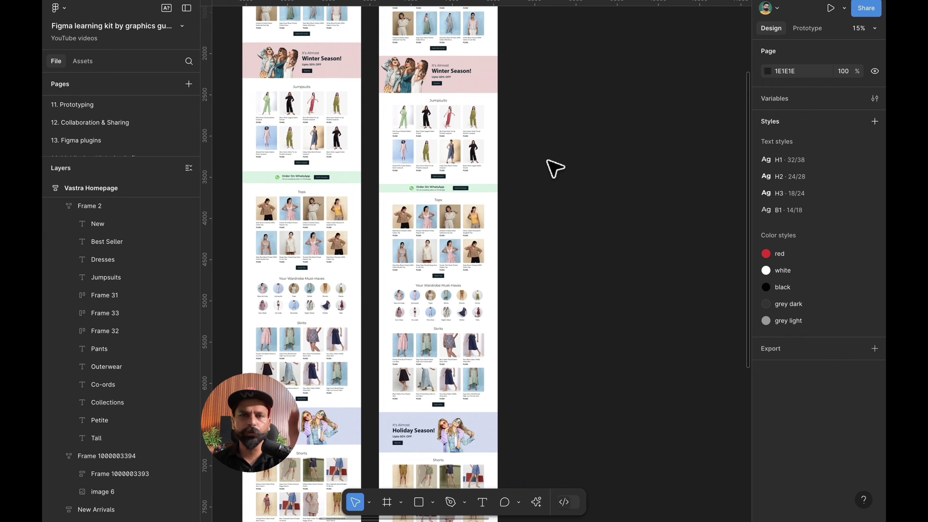
{"action": "scroll", "coordinate": [547, 160], "scroll_direction": "up", "scroll_amount": 1}
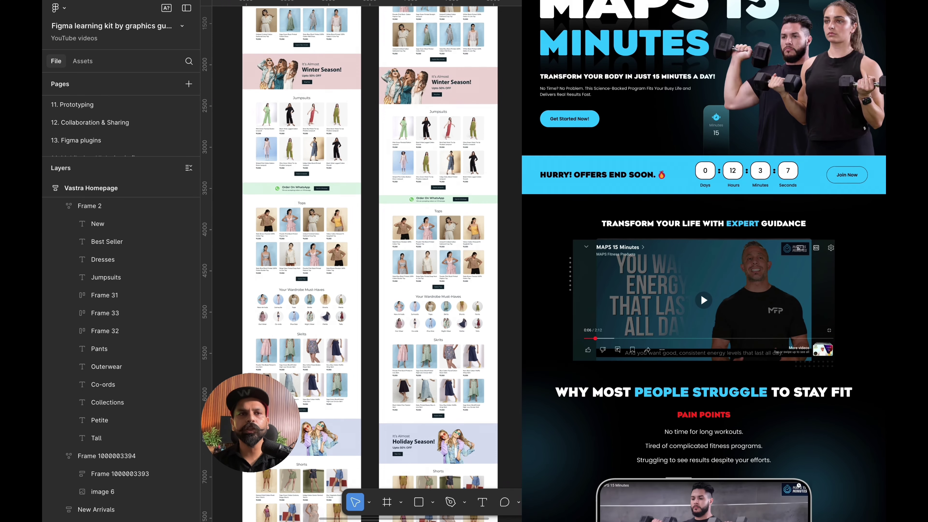
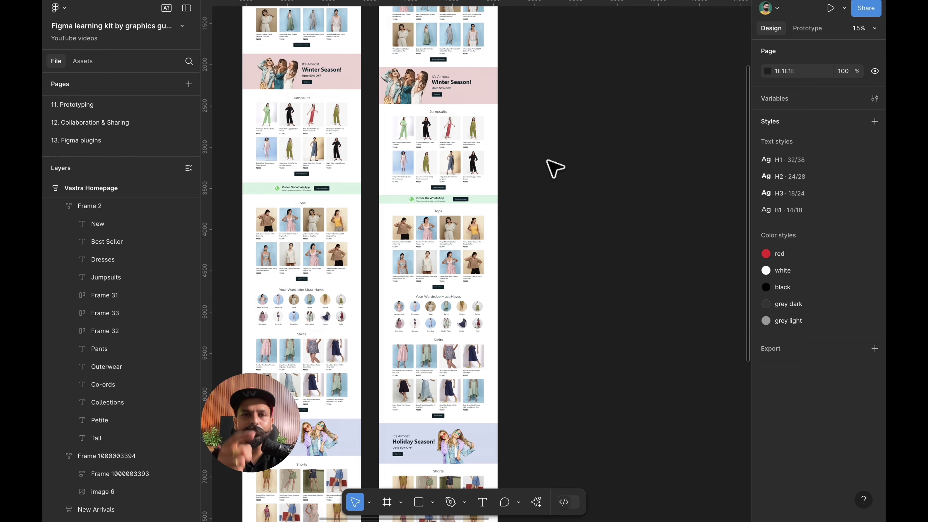
{"action": "scroll", "coordinate": [554, 168], "scroll_direction": "up", "scroll_amount": 5}
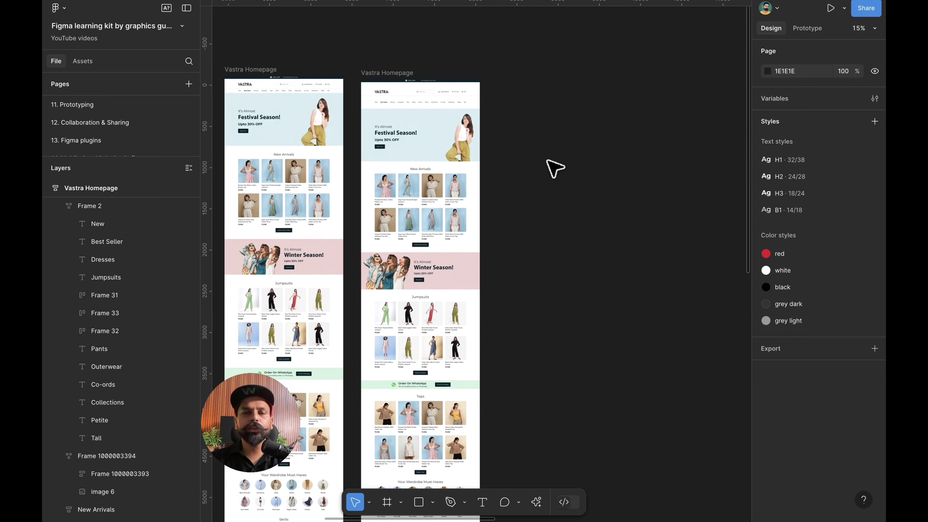
Resize the working homepage frame once more to test its responsiveness, and undo the resizing
{"action": "left_click", "coordinate": [392, 73]}
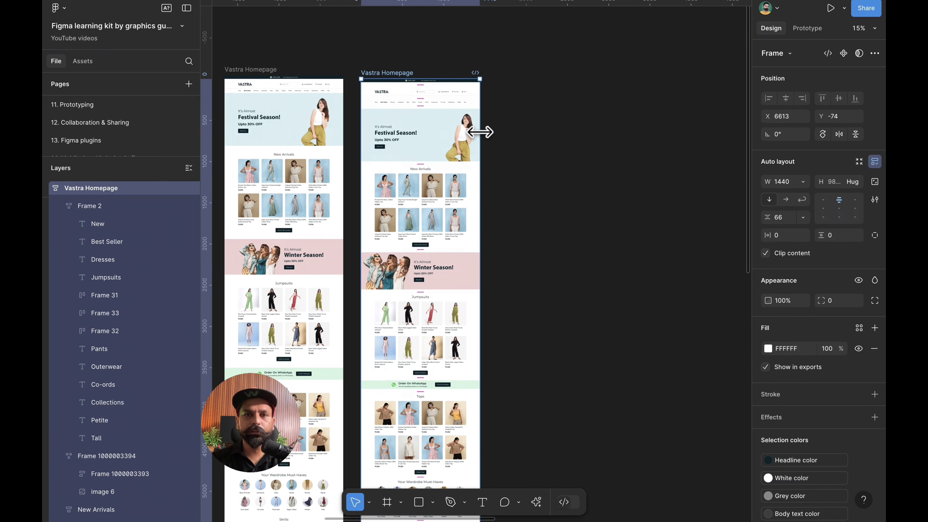
{"action": "left_click_drag", "start_coordinate": [471, 132], "coordinate": [492, 141]}
{"action": "key", "text": "ctrl+z"}
Place a duplicate of the working homepage frame beside it and set the duplicate's width to 1024
{"action": "scroll", "coordinate": [512, 149], "scroll_direction": "down", "scroll_amount": 1}
{"action": "scroll", "coordinate": [511, 149], "scroll_direction": "right", "scroll_amount": 1}
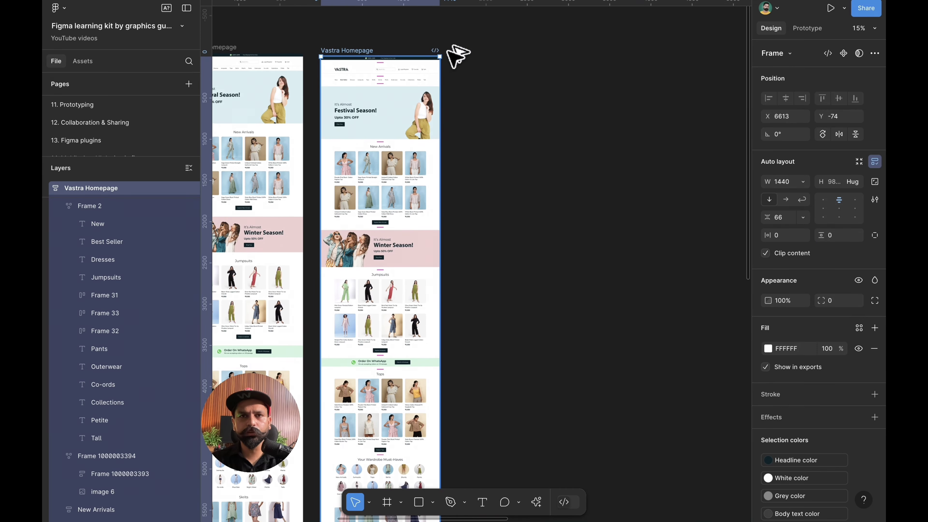
{"action": "key", "text": "ctrl+d"}
{"action": "left_click_drag", "start_coordinate": [474, 53], "coordinate": [480, 56]}
{"action": "scroll", "coordinate": [480, 58], "scroll_direction": "right", "scroll_amount": 5}
{"action": "scroll", "coordinate": [480, 58], "scroll_direction": "down", "scroll_amount": 1}
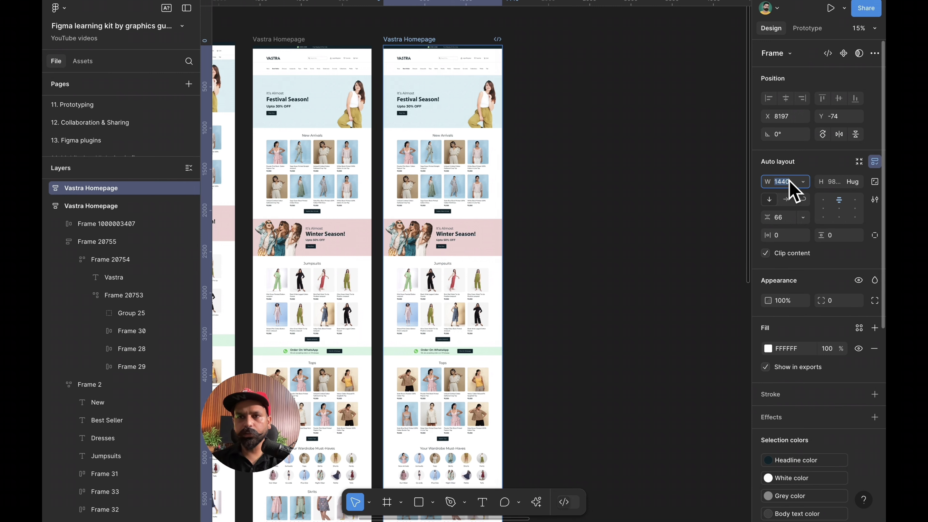
{"action": "type", "text": "102"}
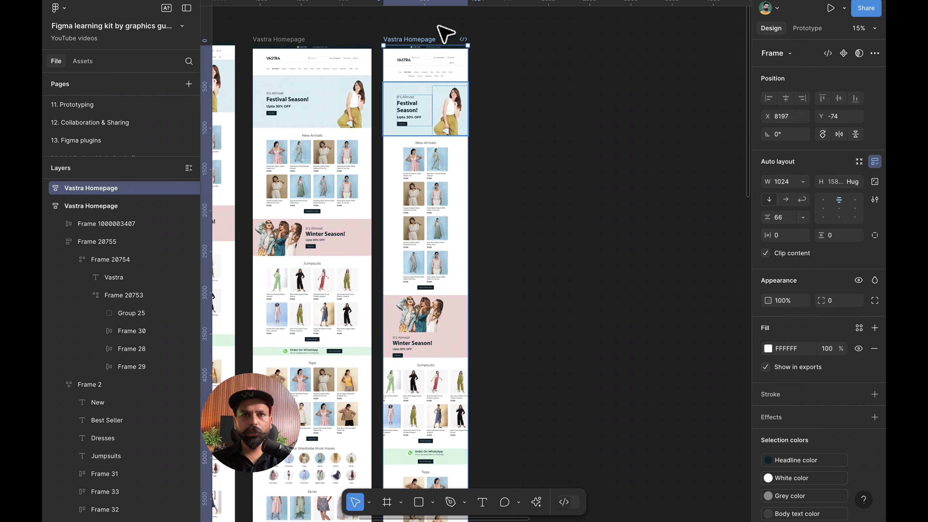
Duplicate the 1024-wide homepage frame, set the new copy's width to 470, and look over its sections
{"action": "key", "text": "ctrl+d"}
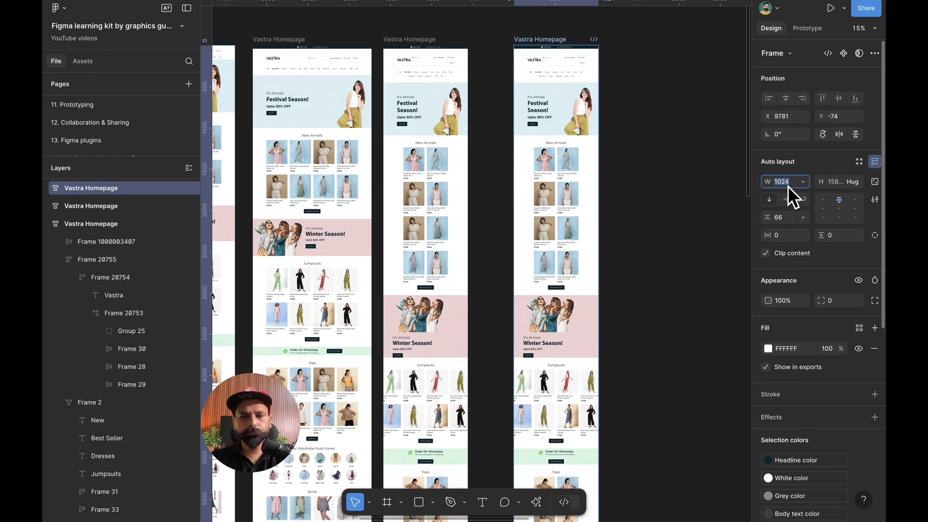
{"action": "type", "text": "470"}
{"action": "key", "text": "Return"}
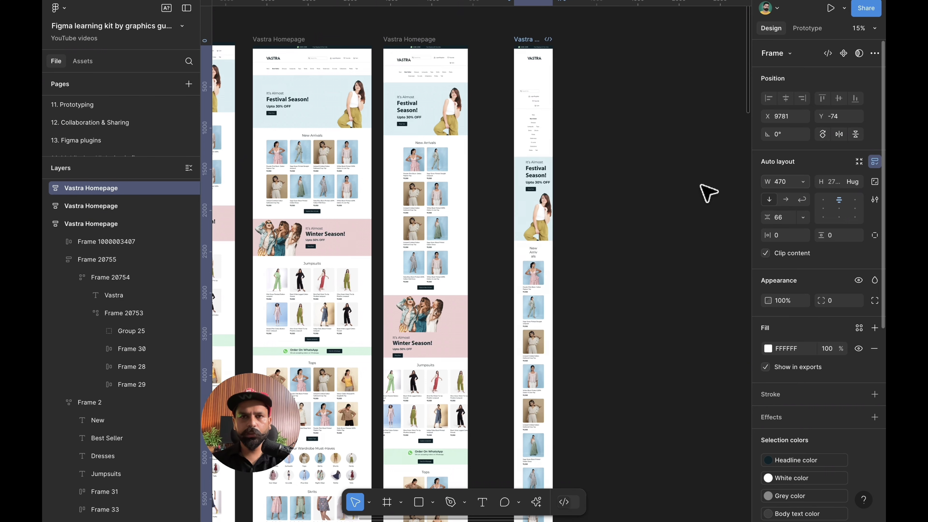
{"action": "left_click", "coordinate": [602, 174]}
{"action": "scroll", "coordinate": [603, 174], "scroll_direction": "down", "scroll_amount": 1}
{"action": "scroll", "coordinate": [602, 173], "scroll_direction": "down", "scroll_amount": 5}
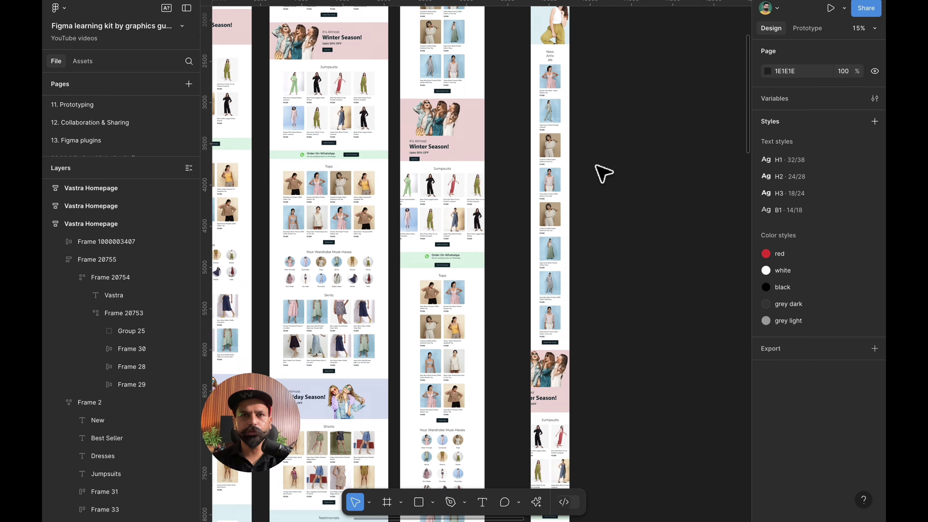
Move the 1024-wide homepage frame farther from the 1440-wide frame, to X 8366
{"action": "scroll", "coordinate": [601, 172], "scroll_direction": "up", "scroll_amount": 5}
{"action": "scroll", "coordinate": [600, 172], "scroll_direction": "left", "scroll_amount": 2}
{"action": "left_click_drag", "start_coordinate": [478, 37], "coordinate": [491, 36]}
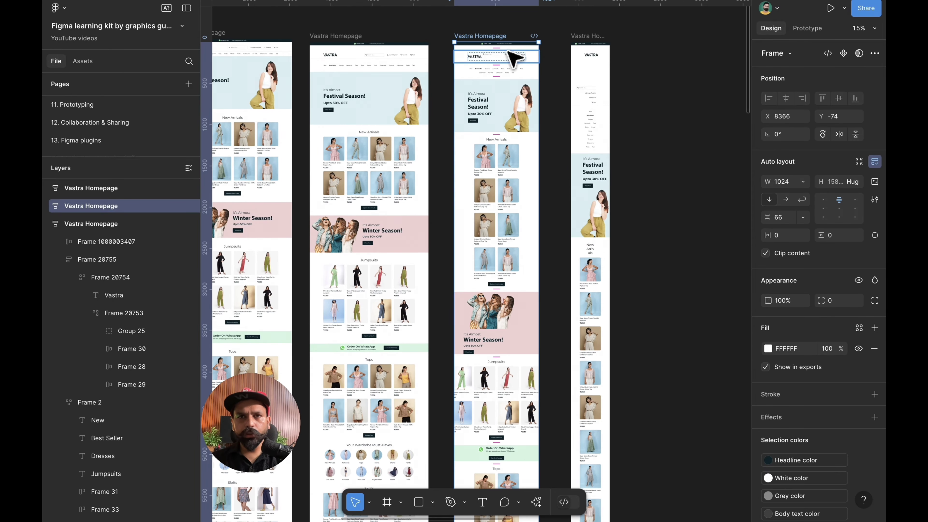
Compare the header, banner and New Arrivals section of the 1024-wide homepage with the 1440-wide version, checking the section's side padding
{"action": "scroll", "coordinate": [514, 58], "scroll_direction": "up", "scroll_amount": 10}
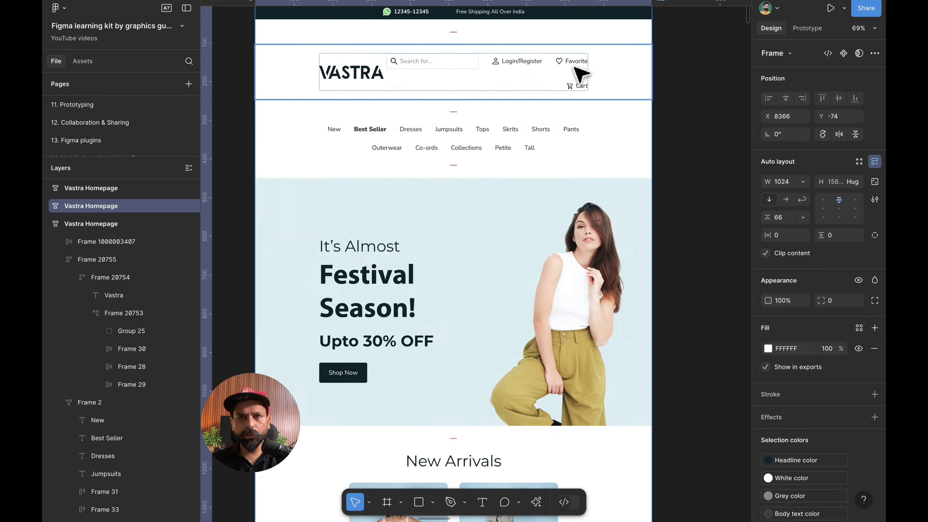
{"action": "scroll", "coordinate": [538, 141], "scroll_direction": "down", "scroll_amount": 4}
{"action": "scroll", "coordinate": [538, 140], "scroll_direction": "up", "scroll_amount": 2}
{"action": "scroll", "coordinate": [544, 142], "scroll_direction": "down", "scroll_amount": 10}
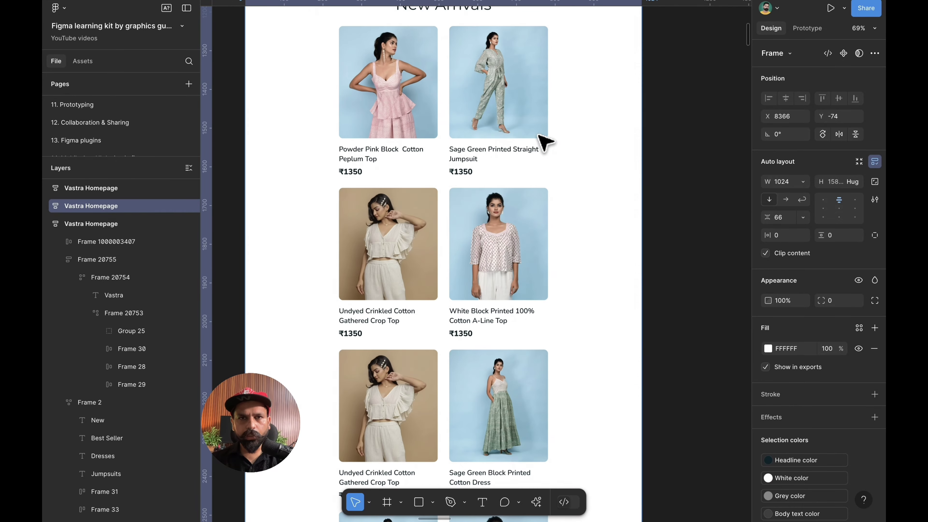
{"action": "left_click", "coordinate": [439, 141]}
{"action": "scroll", "coordinate": [439, 141], "scroll_direction": "down", "scroll_amount": 5}
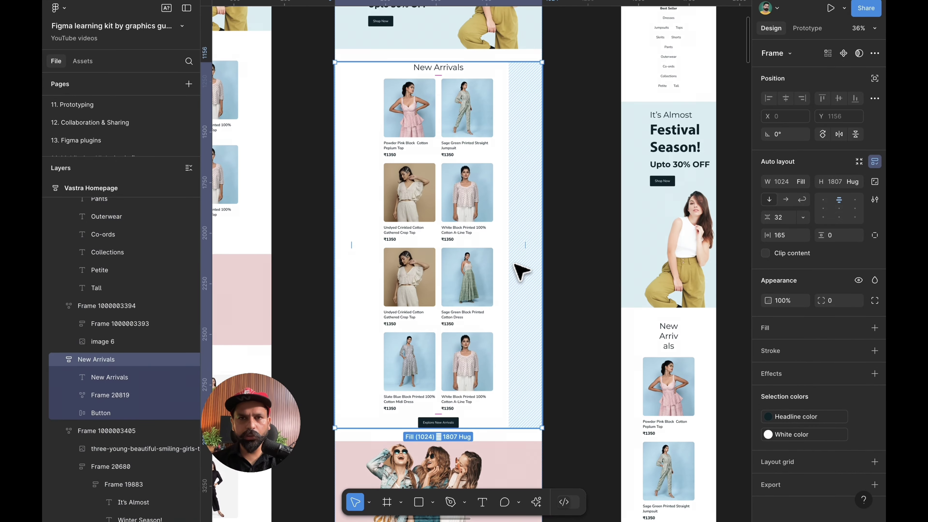
{"action": "scroll", "coordinate": [339, 256], "scroll_direction": "down", "scroll_amount": 5}
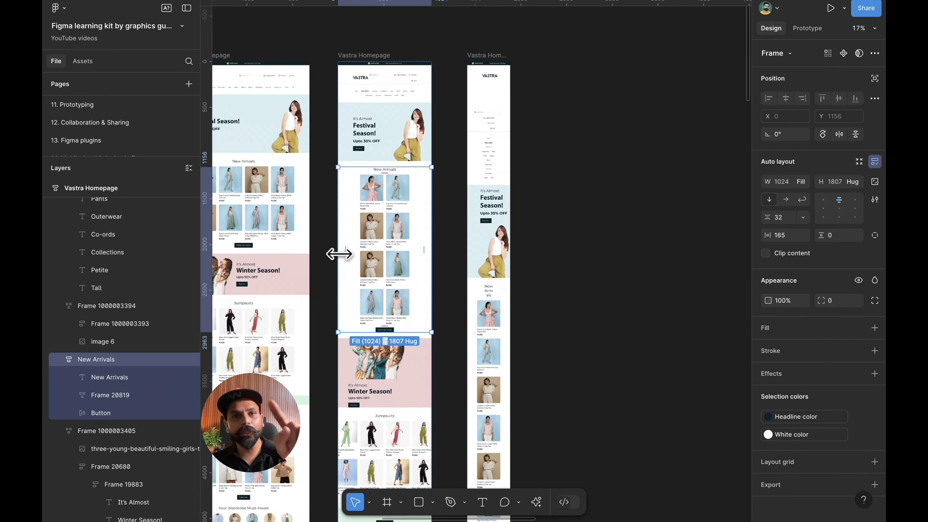
{"action": "scroll", "coordinate": [344, 256], "scroll_direction": "up", "scroll_amount": 4}
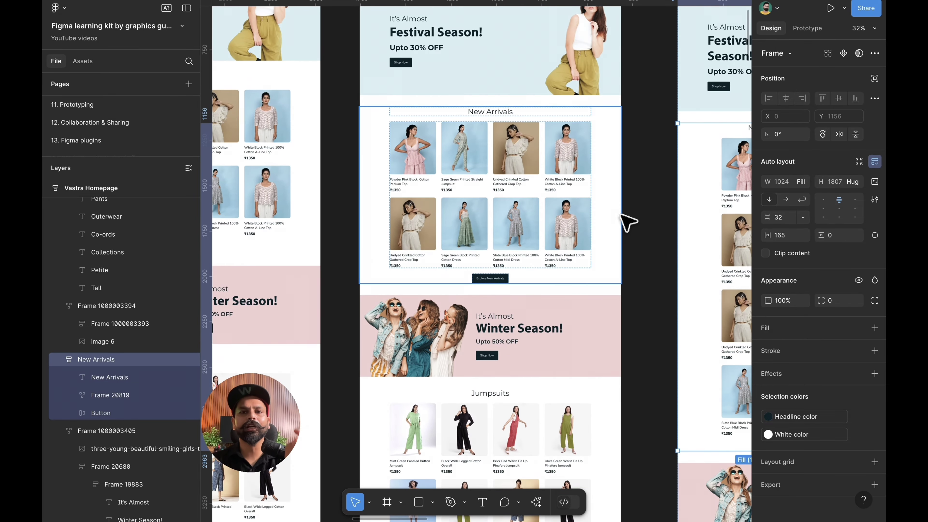
{"action": "scroll", "coordinate": [625, 226], "scroll_direction": "down", "scroll_amount": 4}
{"action": "left_click", "coordinate": [624, 244]}
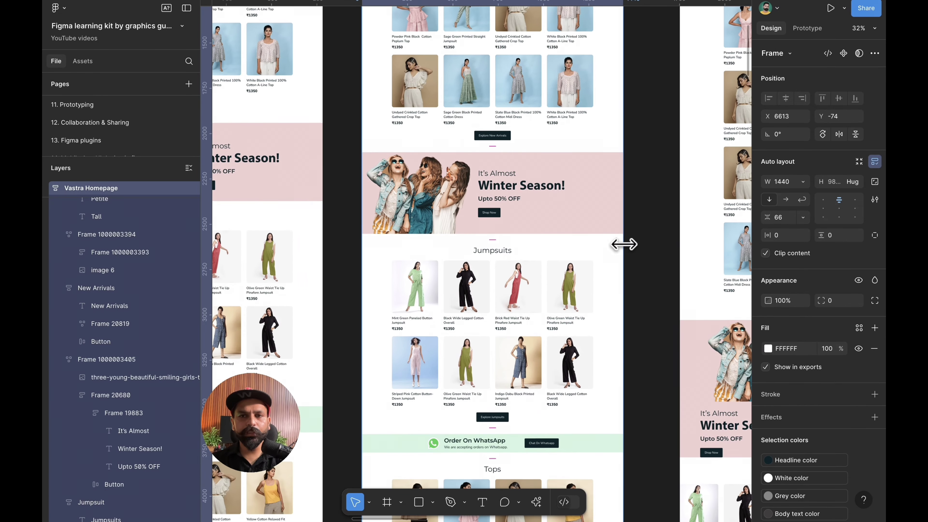
{"action": "mouse_move", "coordinate": [624, 244]}
{"action": "left_mouse_down"}
{"action": "mouse_move", "coordinate": [540, 240]}
{"action": "mouse_move", "coordinate": [624, 244]}
{"action": "left_mouse_up"}
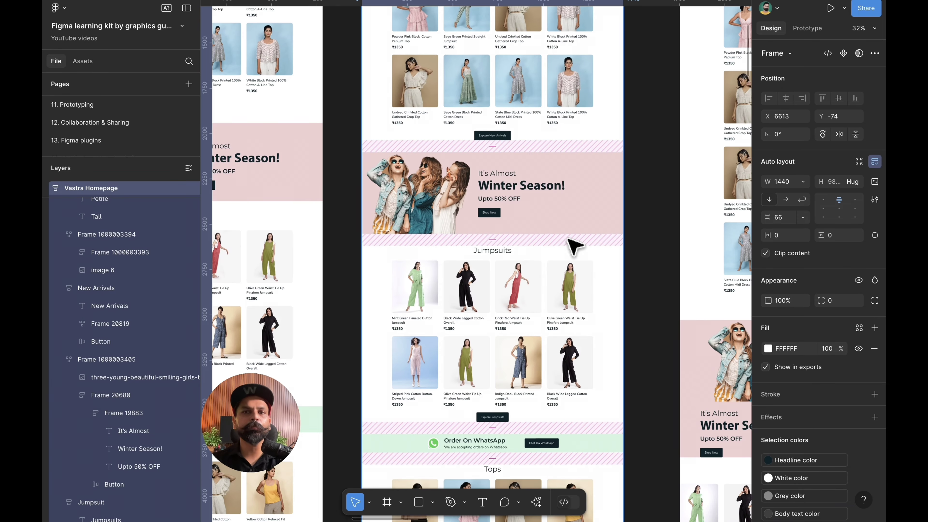
{"action": "scroll", "coordinate": [573, 245], "scroll_direction": "up", "scroll_amount": 4}
{"action": "scroll", "coordinate": [573, 245], "scroll_direction": "right", "scroll_amount": 1}
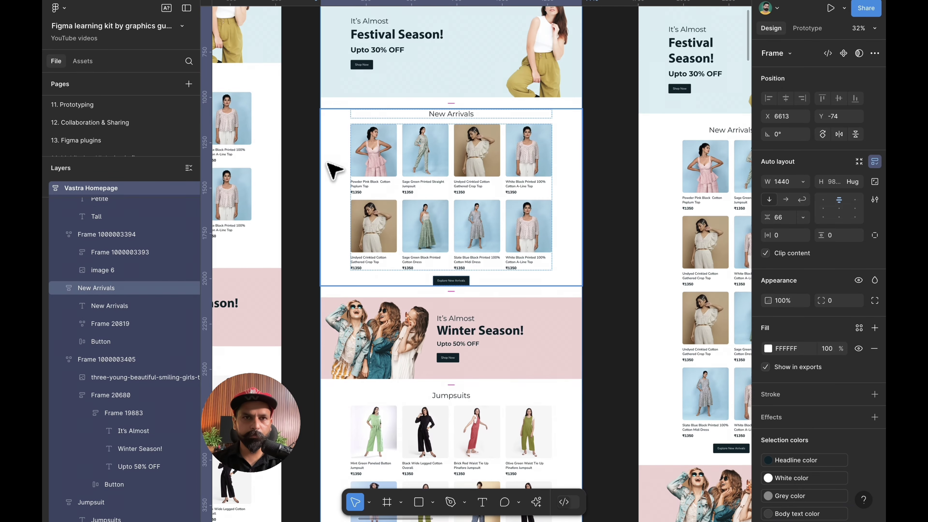
{"action": "scroll", "coordinate": [605, 209], "scroll_direction": "right", "scroll_amount": 6}
{"action": "scroll", "coordinate": [604, 209], "scroll_direction": "up", "scroll_amount": 4}
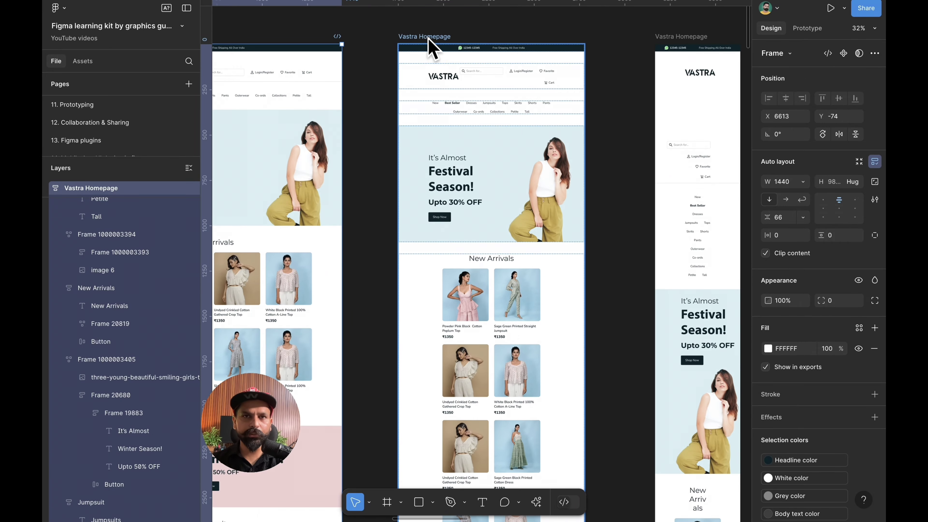
{"action": "scroll", "coordinate": [517, 187], "scroll_direction": "down", "scroll_amount": 2}
{"action": "scroll", "coordinate": [517, 186], "scroll_direction": "left", "scroll_amount": 2}
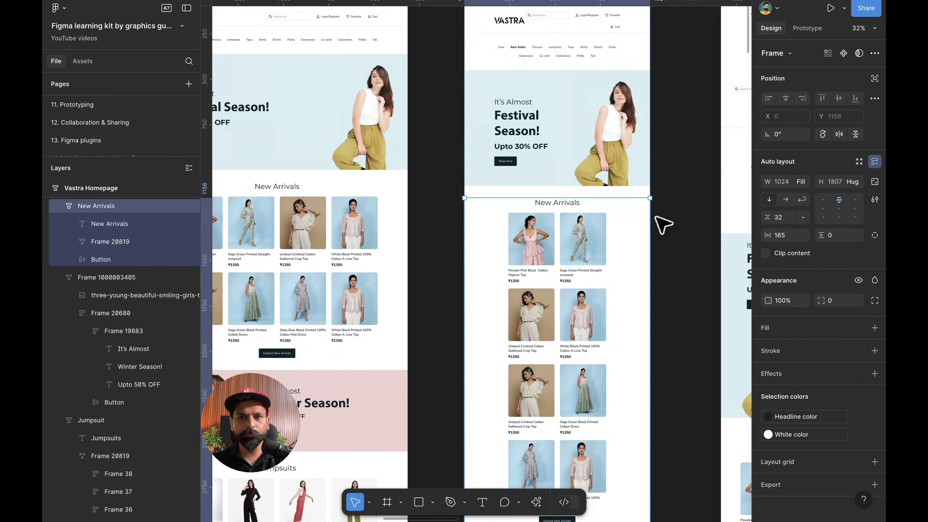
{"action": "left_click", "coordinate": [662, 225]}
{"action": "scroll", "coordinate": [623, 178], "scroll_direction": "down", "scroll_amount": 5}
{"action": "scroll", "coordinate": [631, 234], "scroll_direction": "right", "scroll_amount": 1}
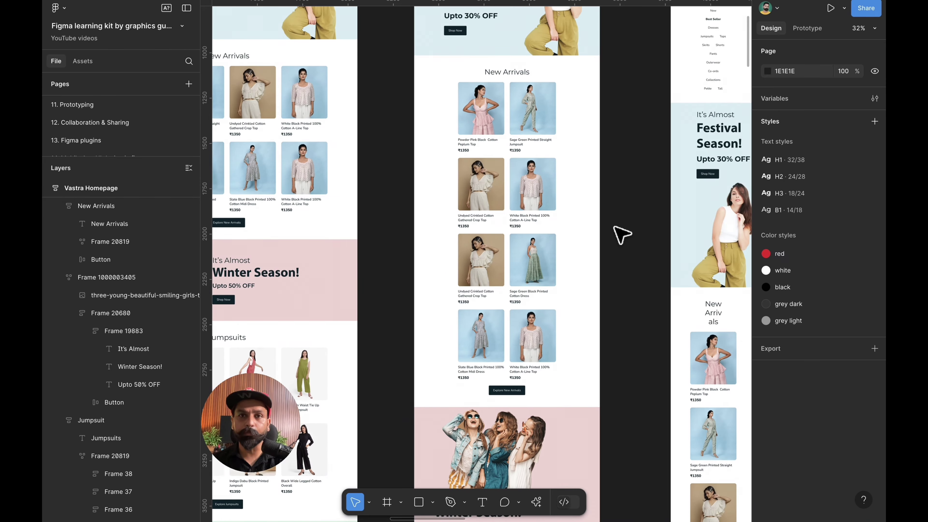
Set the New Arrivals section's left padding to 80 in the 1024-wide homepage, and reduce it to 40
{"action": "left_click", "coordinate": [528, 218]}
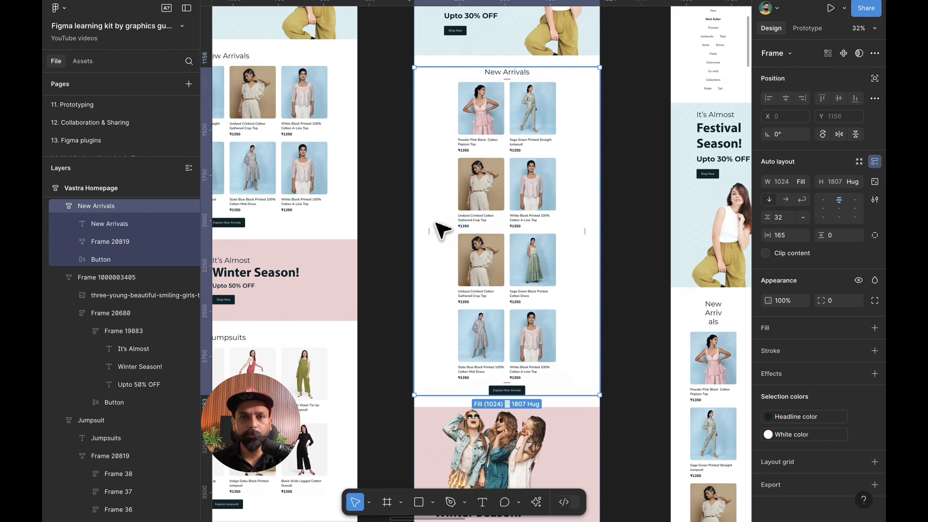
{"action": "left_click", "coordinate": [429, 228]}
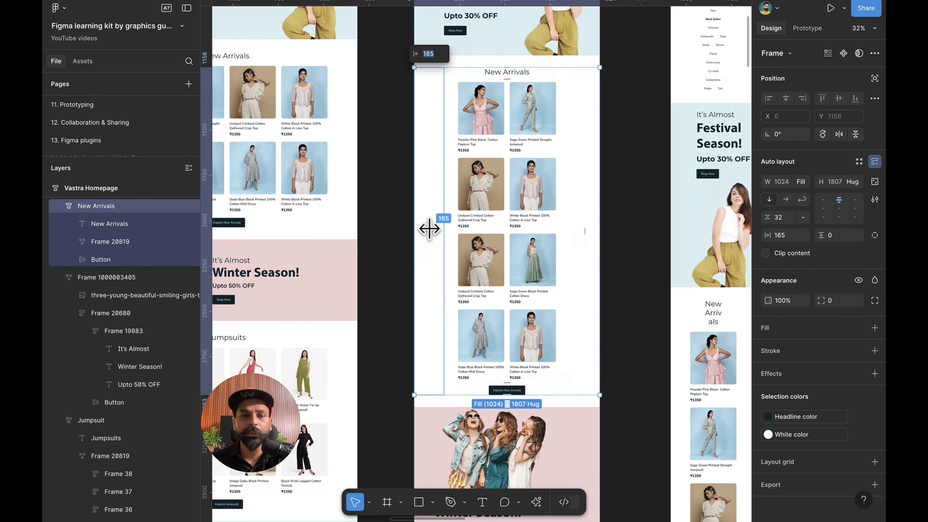
{"action": "key", "text": "Return"}
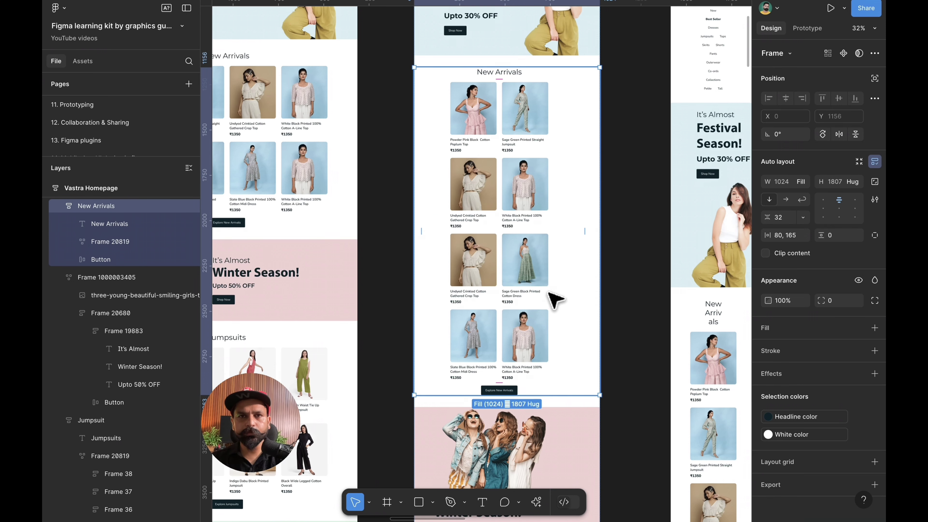
{"action": "scroll", "coordinate": [555, 296], "scroll_direction": "up", "scroll_amount": 1}
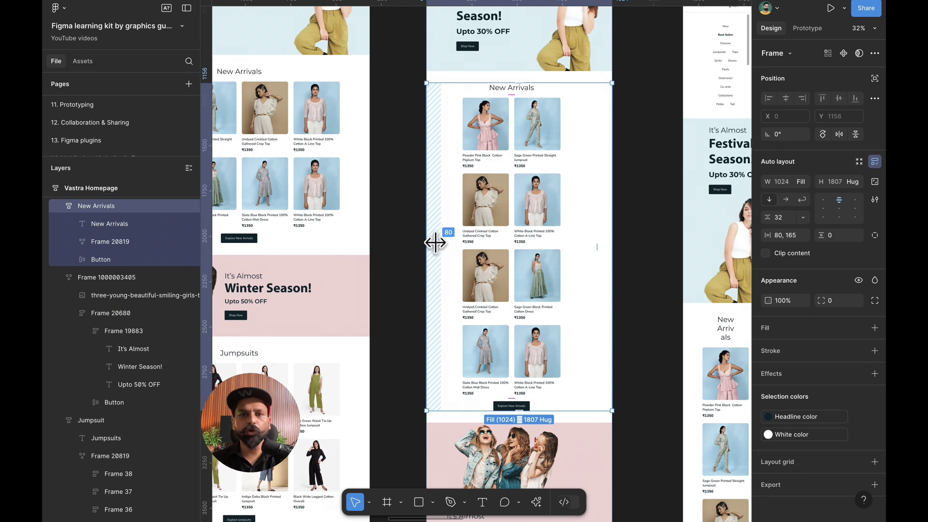
{"action": "left_click", "coordinate": [435, 242]}
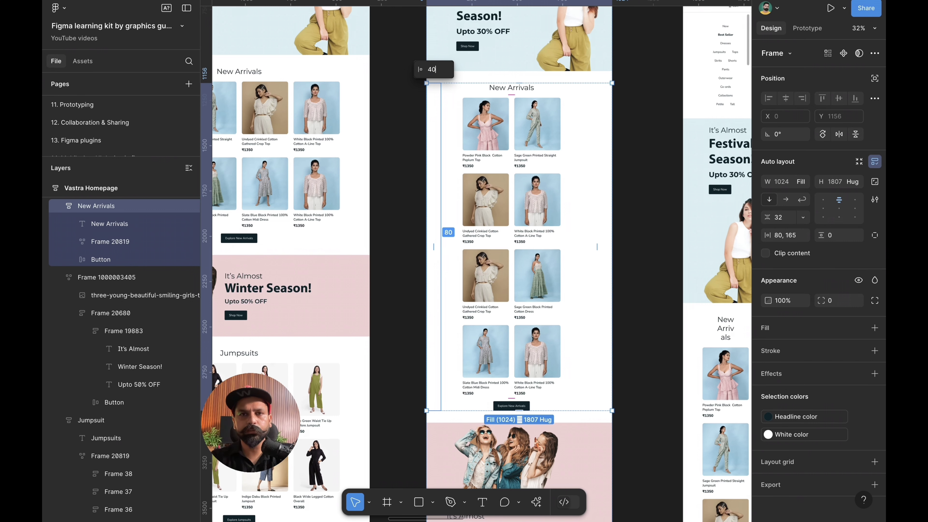
{"action": "key", "text": "Return"}
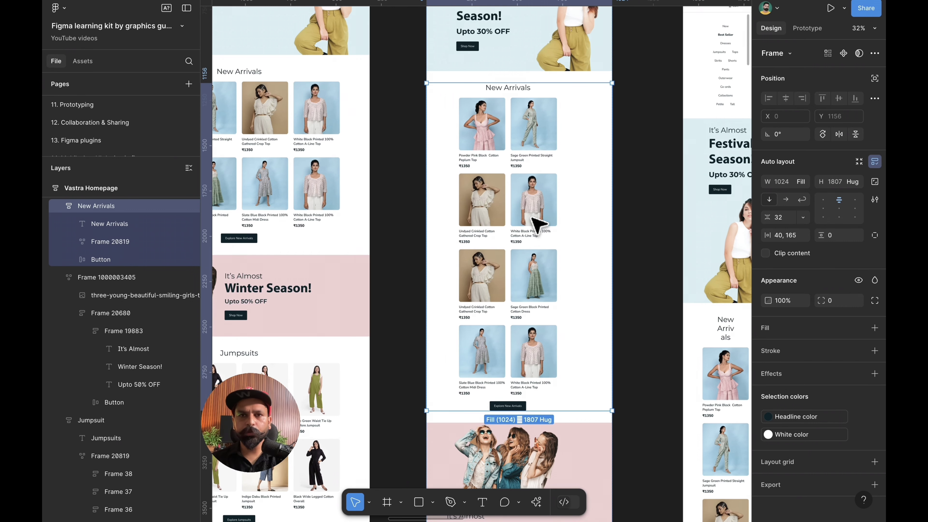
Set the right padding of the New Arrivals section in the 1024-wide homepage to 40
{"action": "left_click", "coordinate": [537, 225]}
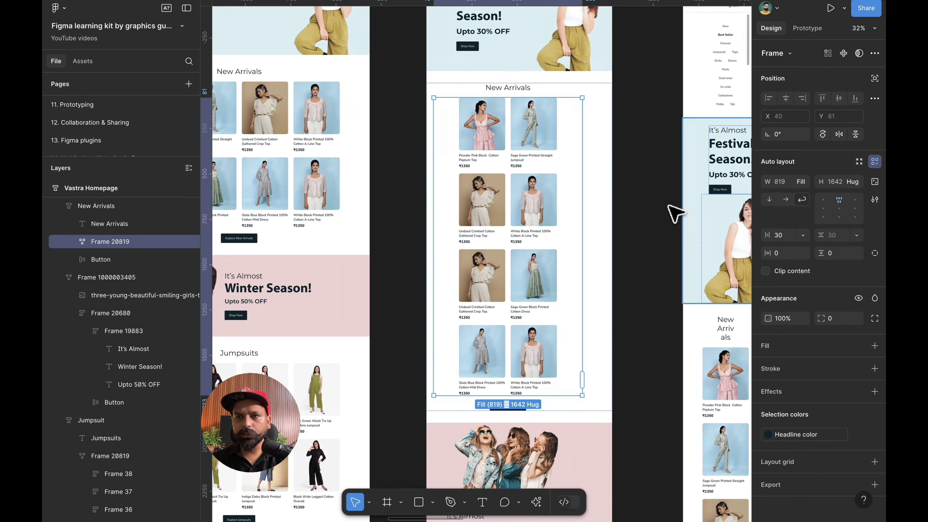
{"action": "left_click", "coordinate": [537, 192]}
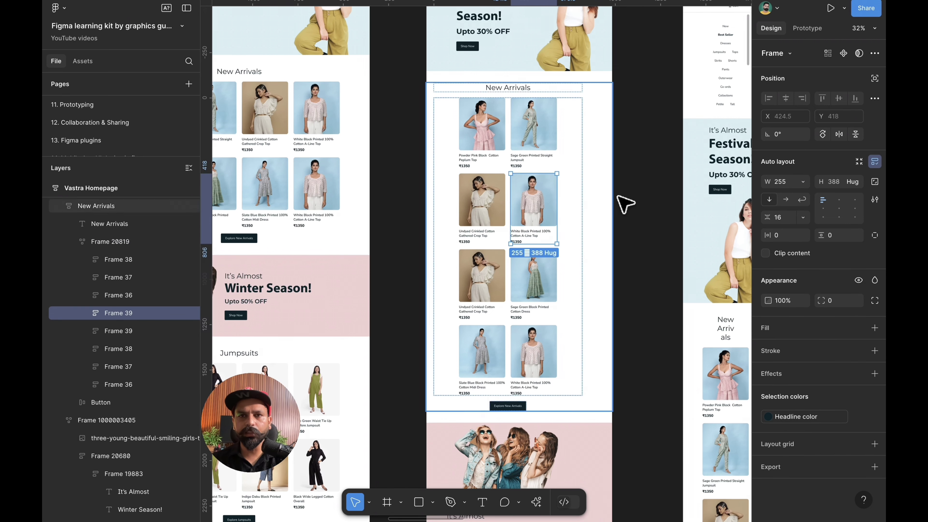
{"action": "left_click", "coordinate": [620, 203]}
{"action": "left_click", "coordinate": [535, 202]}
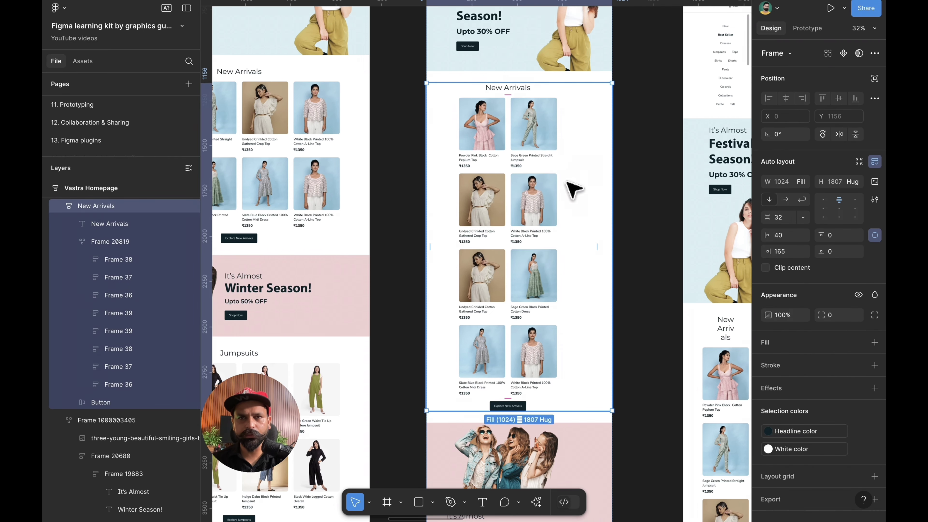
{"action": "left_click", "coordinate": [596, 204]}
{"action": "type", "text": "40"}
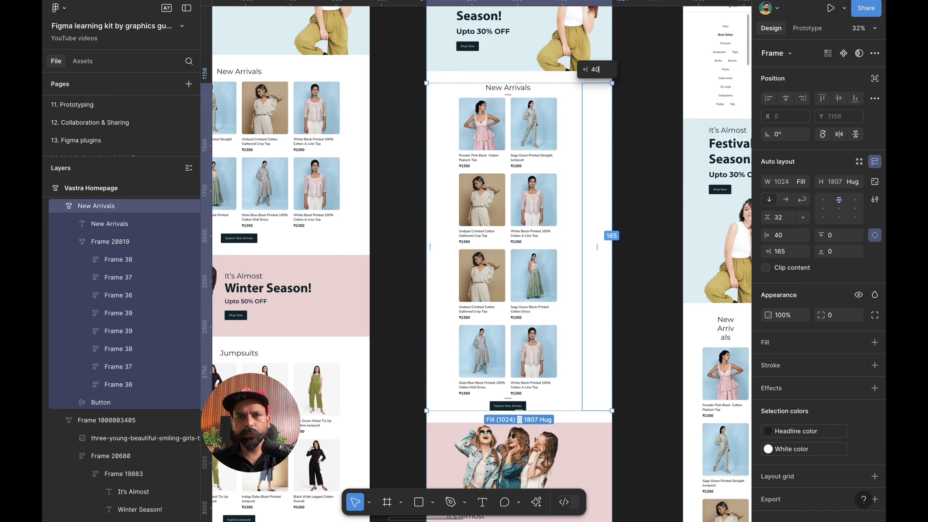
{"action": "key", "text": "Return"}
{"action": "left_click", "coordinate": [634, 236]}
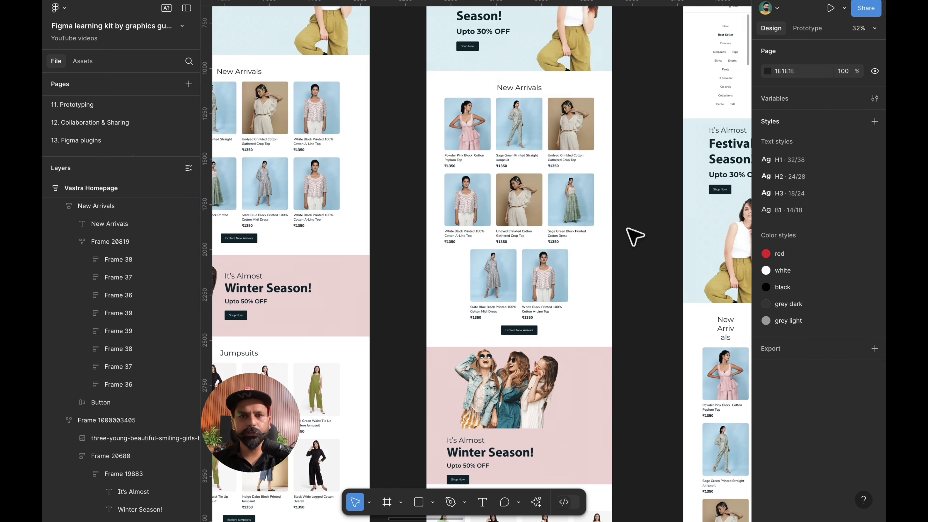
Set the Winter Season banner's right padding to 40 in the 1024-wide homepage, and inspect its bottom edge and bottom padding
{"action": "scroll", "coordinate": [634, 237], "scroll_direction": "down", "scroll_amount": 1}
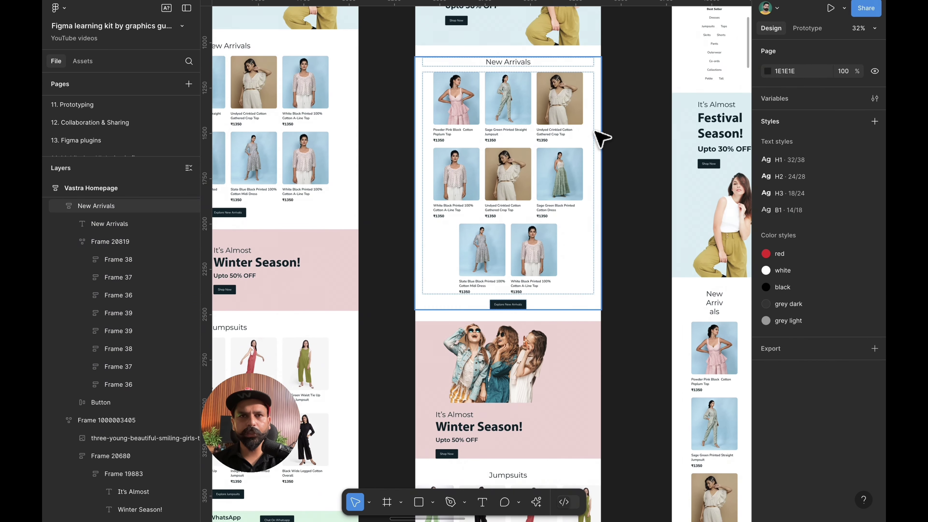
{"action": "scroll", "coordinate": [601, 138], "scroll_direction": "down", "scroll_amount": 8}
{"action": "left_click", "coordinate": [528, 90]}
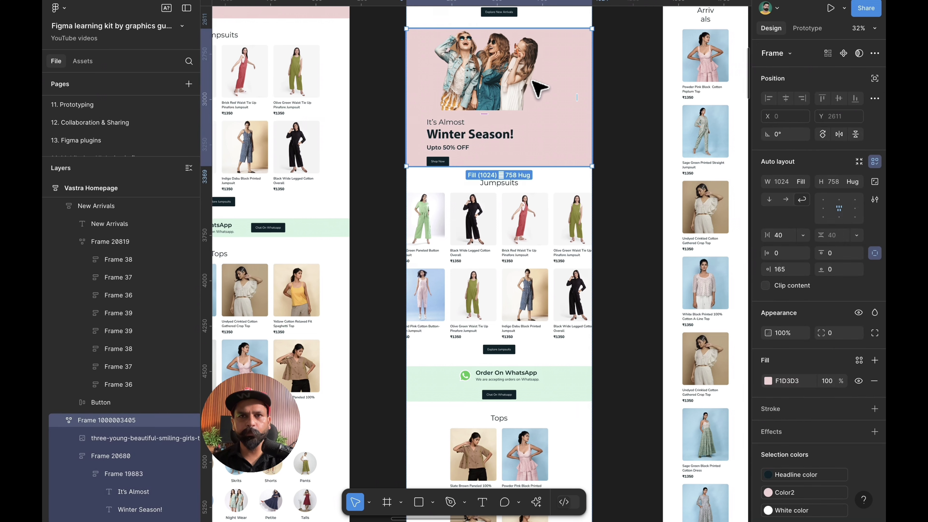
{"action": "left_click", "coordinate": [574, 94]}
{"action": "type", "text": "40"}
{"action": "key", "text": "Return"}
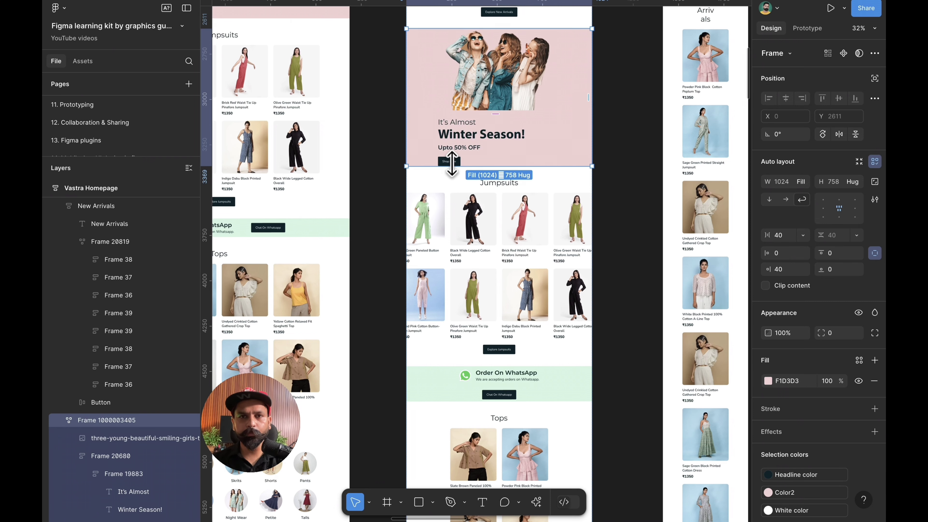
{"action": "scroll", "coordinate": [453, 163], "scroll_direction": "up", "scroll_amount": 5}
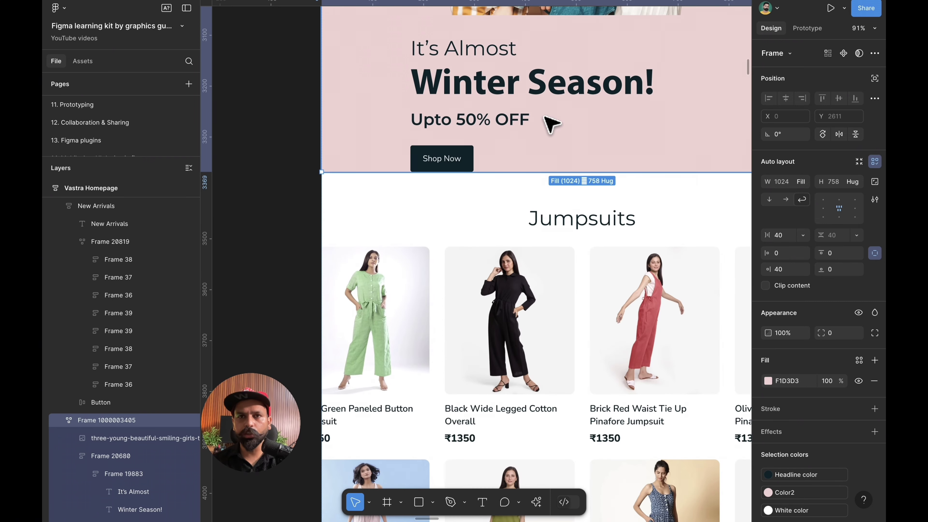
{"action": "scroll", "coordinate": [548, 123], "scroll_direction": "down", "scroll_amount": 5}
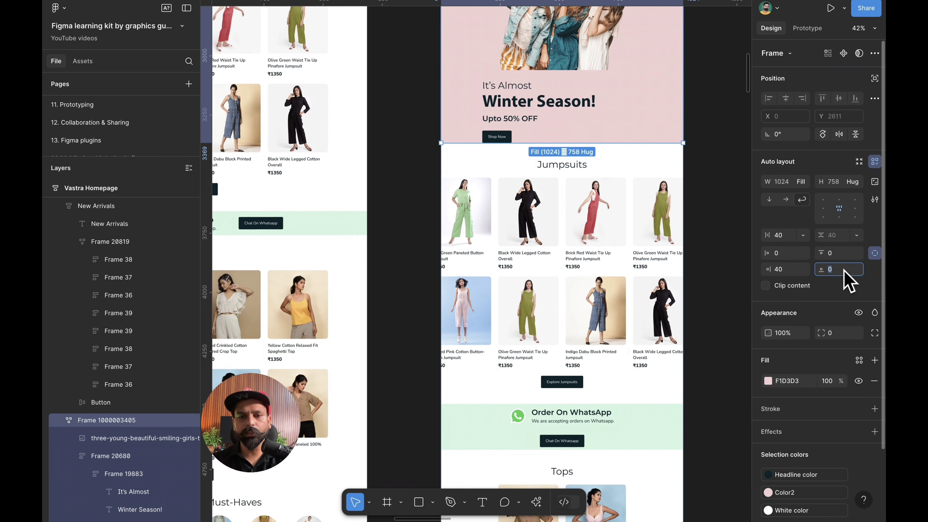
{"action": "left_click", "coordinate": [711, 222]}
Move the 470-wide homepage frame farther from the 1024-wide frame, to X 10600
{"action": "scroll", "coordinate": [711, 220], "scroll_direction": "down", "scroll_amount": 5}
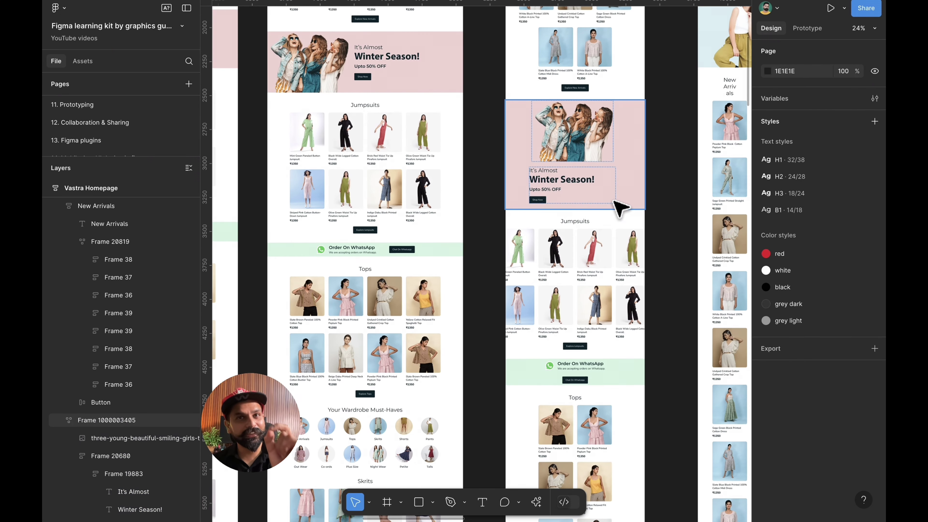
{"action": "scroll", "coordinate": [644, 193], "scroll_direction": "down", "scroll_amount": 5}
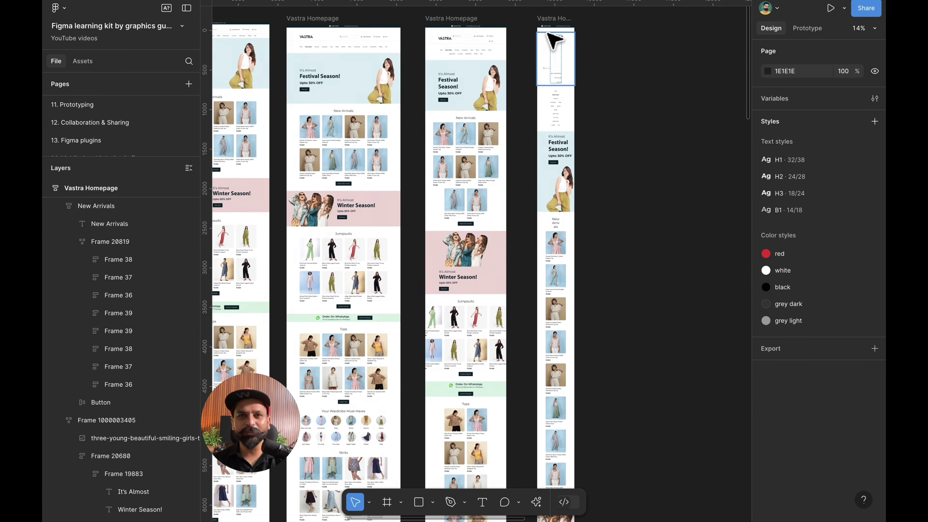
{"action": "left_click_drag", "start_coordinate": [553, 18], "coordinate": [619, 18]}
Widen the 1024-wide homepage frame to 1471 to test the Winter Season banner's layout, and undo the resizing
{"action": "left_click", "coordinate": [471, 18]}
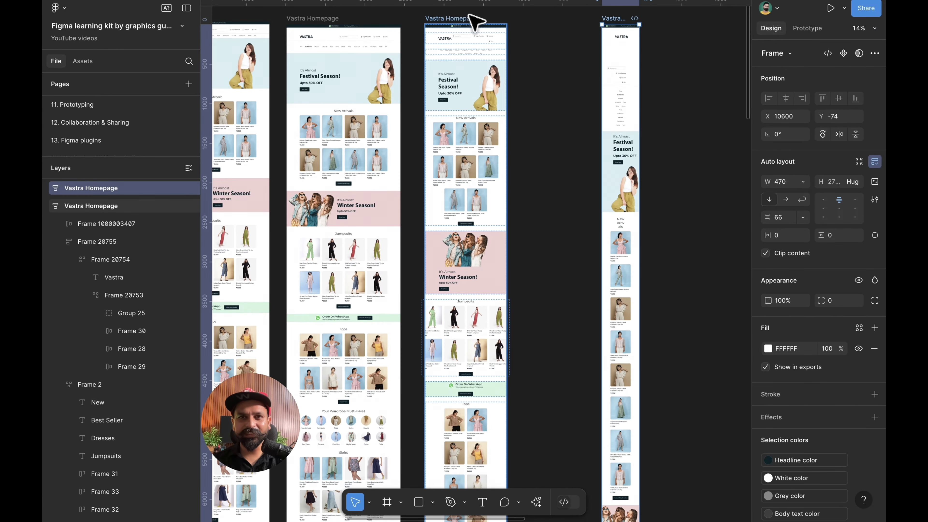
{"action": "left_click_drag", "start_coordinate": [507, 161], "coordinate": [541, 161]}
{"action": "scroll", "coordinate": [472, 234], "scroll_direction": "up", "scroll_amount": 5}
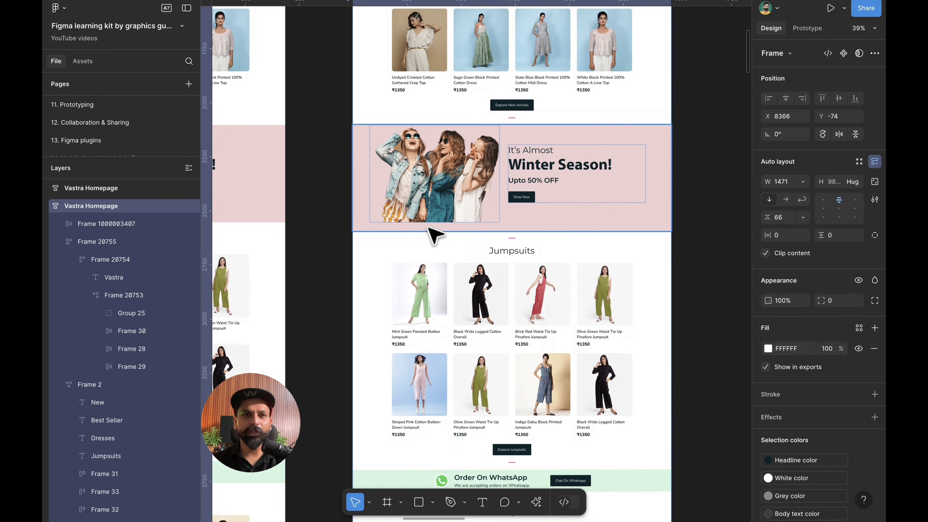
{"action": "key", "text": "ctrl+z"}
{"action": "scroll", "coordinate": [431, 233], "scroll_direction": "down", "scroll_amount": 5}
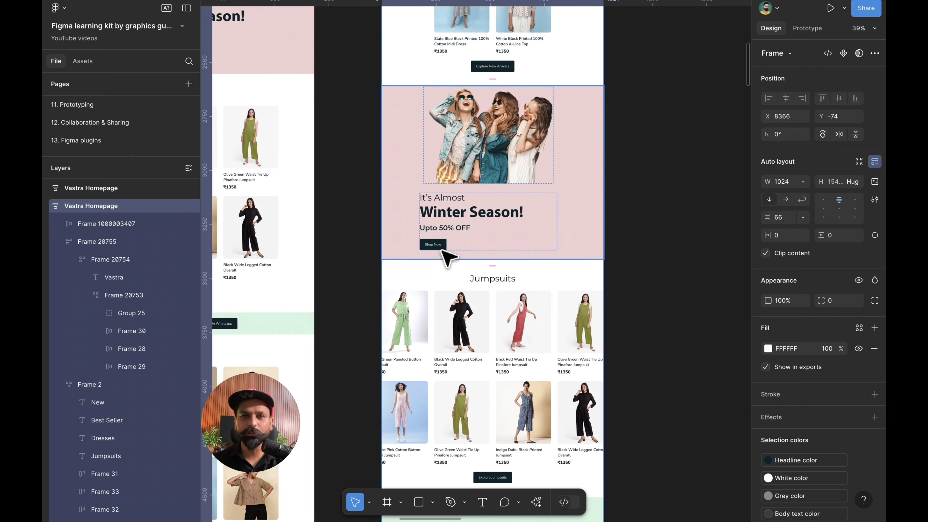
{"action": "scroll", "coordinate": [683, 197], "scroll_direction": "down", "scroll_amount": 5}
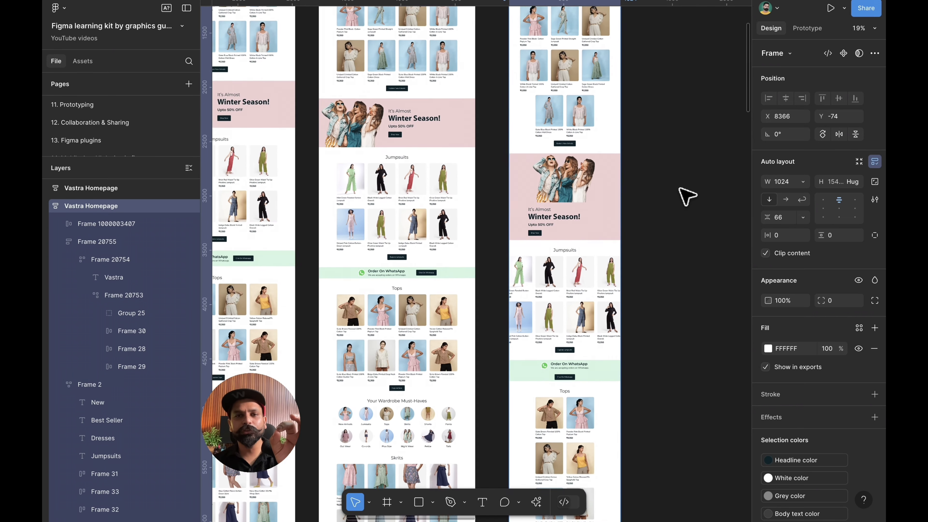
{"action": "scroll", "coordinate": [687, 197], "scroll_direction": "up", "scroll_amount": 2}
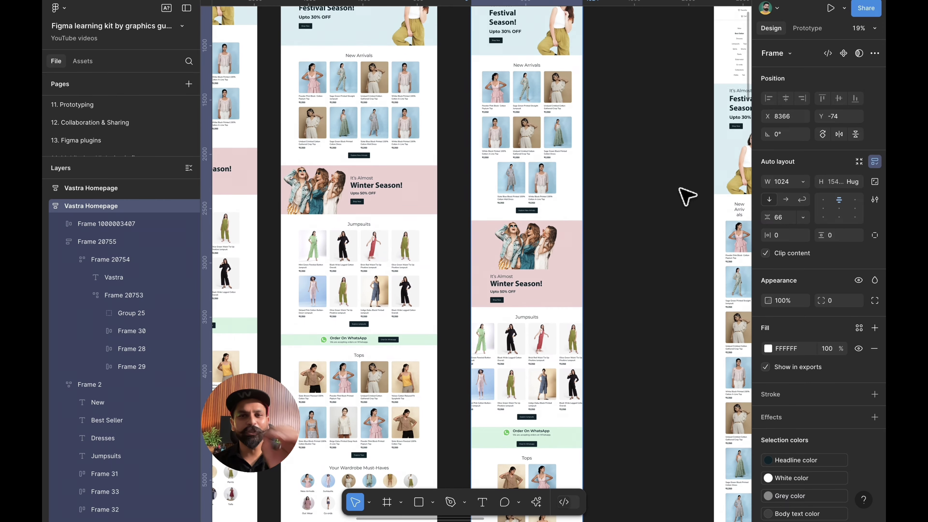
{"action": "left_click", "coordinate": [437, 218]}
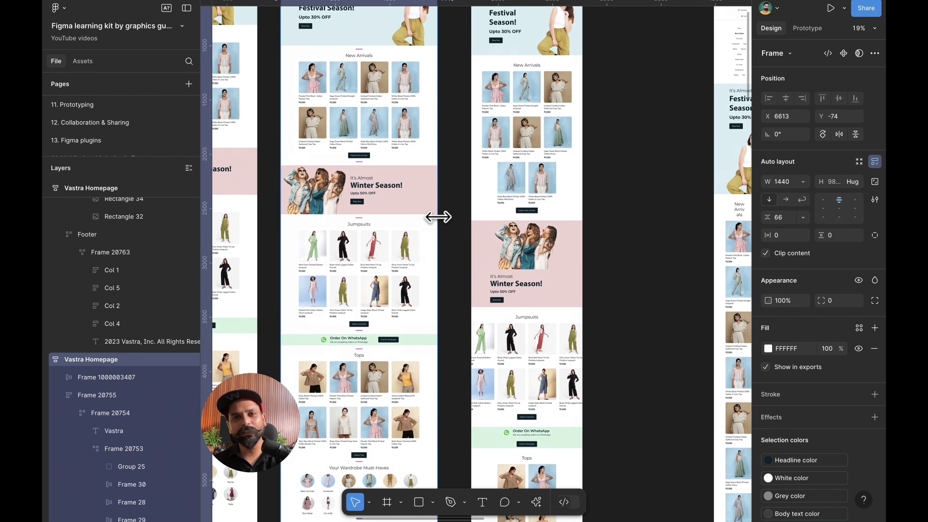
{"action": "mouse_move", "coordinate": [437, 217]}
{"action": "left_mouse_down"}
{"action": "mouse_move", "coordinate": [361, 212]}
{"action": "mouse_move", "coordinate": [435, 226]}
{"action": "mouse_move", "coordinate": [390, 226]}
{"action": "mouse_move", "coordinate": [438, 226]}
{"action": "left_mouse_up"}
{"action": "left_click", "coordinate": [635, 249]}
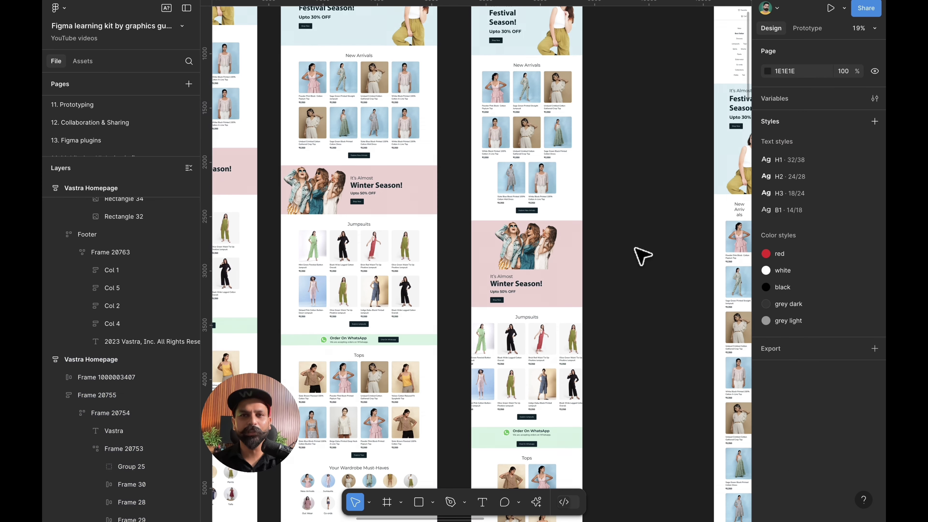
{"action": "scroll", "coordinate": [642, 256], "scroll_direction": "down", "scroll_amount": 2}
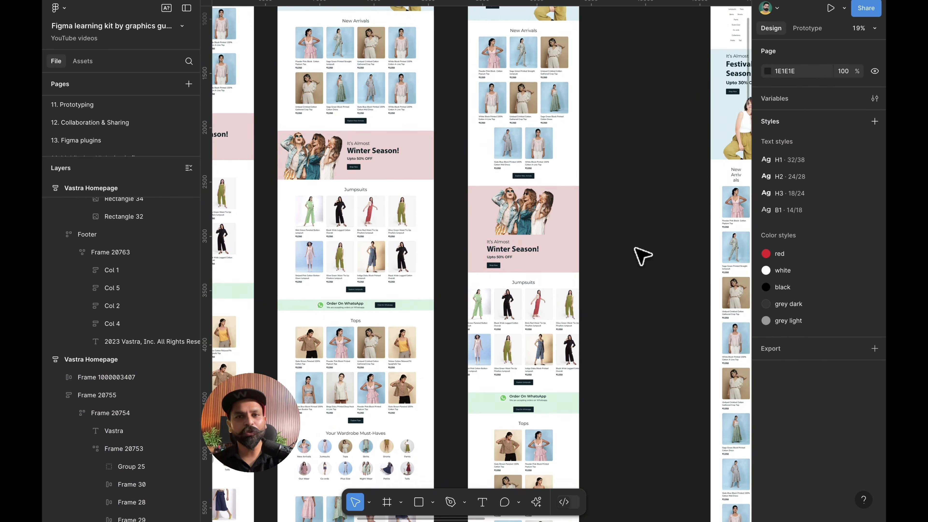
{"action": "scroll", "coordinate": [552, 233], "scroll_direction": "up", "scroll_amount": 3}
{"action": "left_click", "coordinate": [551, 232]}
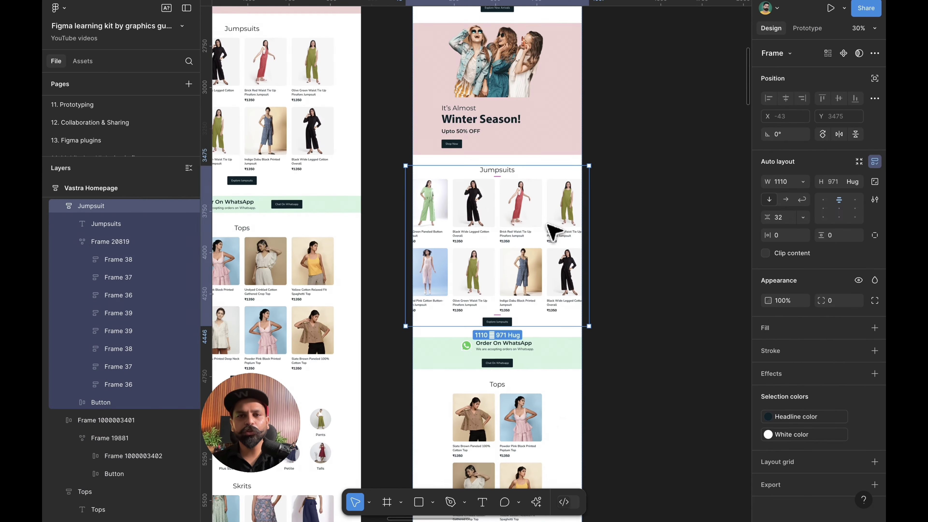
Move the 470-wide homepage frame closer to the 1024-wide frame, to X 9703
{"action": "scroll", "coordinate": [551, 232], "scroll_direction": "down", "scroll_amount": 5}
{"action": "scroll", "coordinate": [555, 232], "scroll_direction": "up", "scroll_amount": 2}
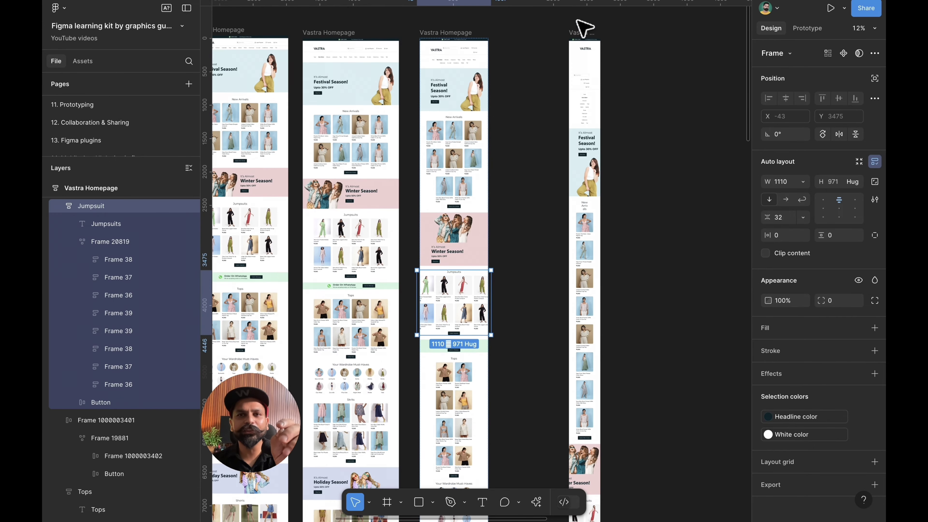
{"action": "left_click_drag", "start_coordinate": [584, 36], "coordinate": [524, 36]}
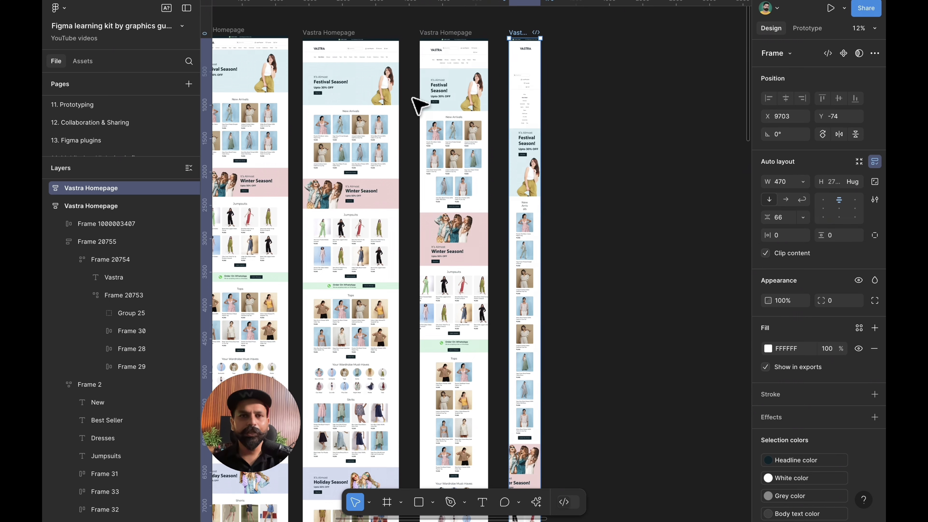
Compare how the header, banners and product grids are laid out in the 1440, 1024 and 470 wide homepages
{"action": "scroll", "coordinate": [419, 105], "scroll_direction": "up", "scroll_amount": 5}
{"action": "scroll", "coordinate": [419, 105], "scroll_direction": "down", "scroll_amount": 4}
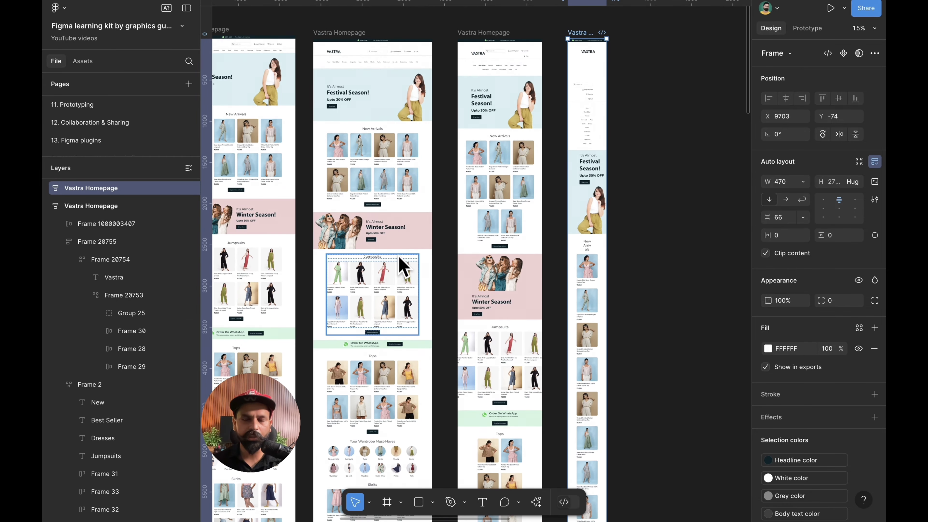
{"action": "scroll", "coordinate": [400, 265], "scroll_direction": "up", "scroll_amount": 2}
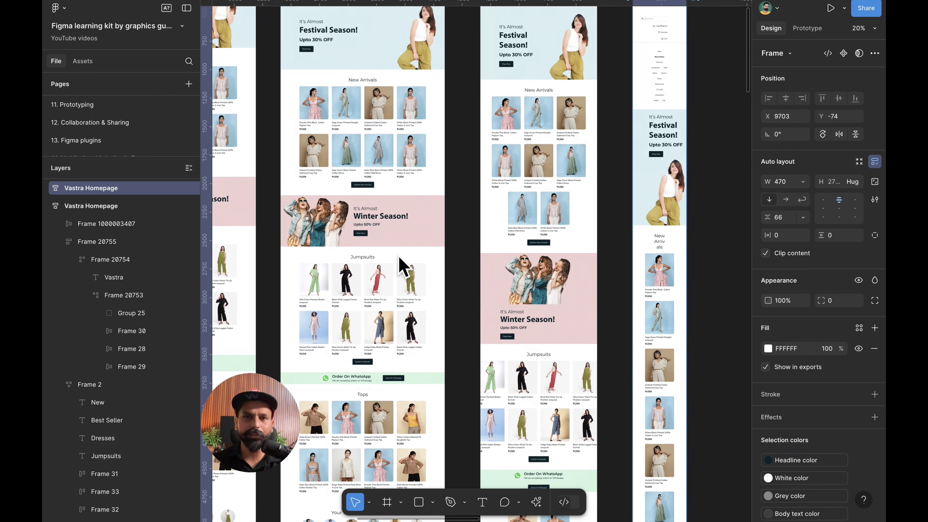
{"action": "scroll", "coordinate": [576, 203], "scroll_direction": "right", "scroll_amount": 2}
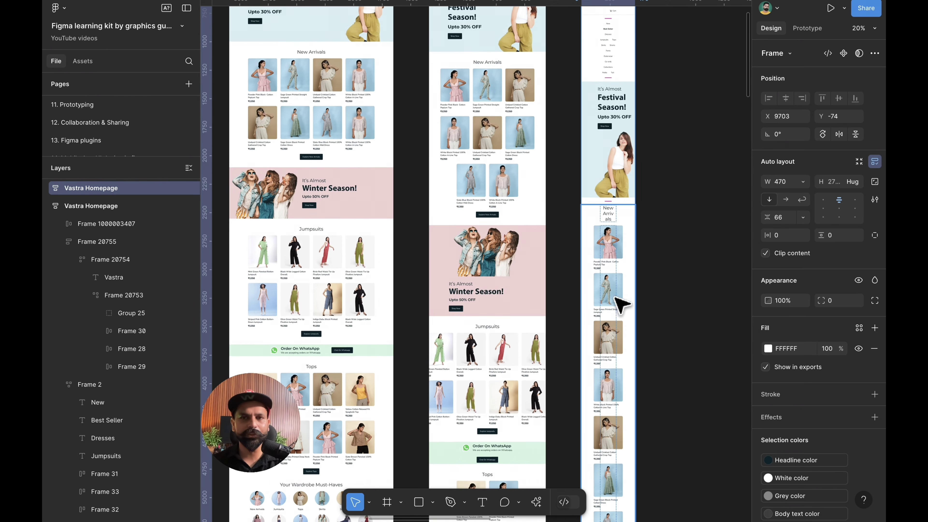
{"action": "scroll", "coordinate": [689, 259], "scroll_direction": "down", "scroll_amount": 3}
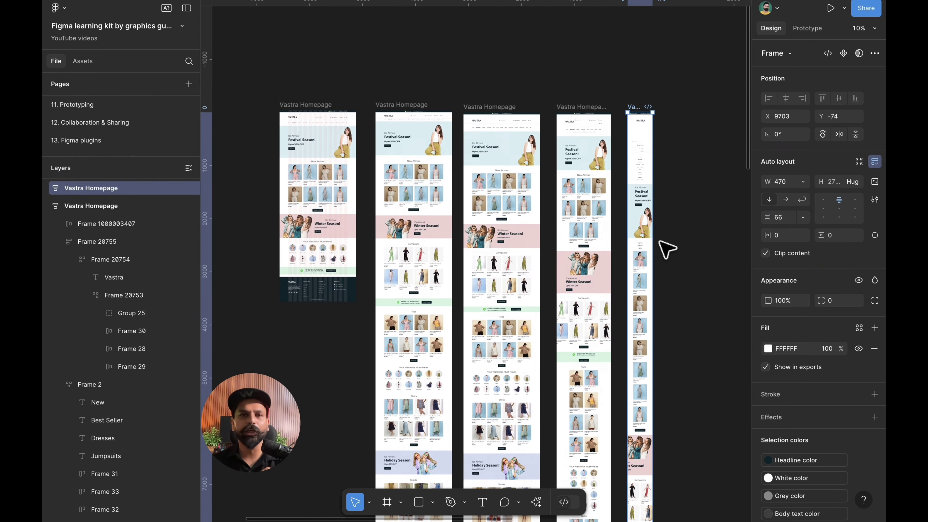
{"action": "left_click", "coordinate": [506, 111]}
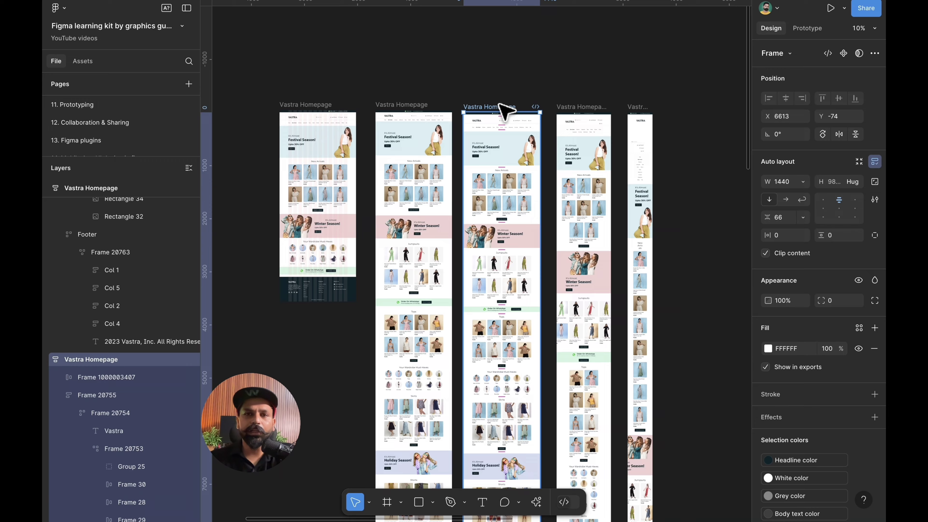
{"action": "scroll", "coordinate": [506, 112], "scroll_direction": "right", "scroll_amount": 5}
{"action": "scroll", "coordinate": [507, 111], "scroll_direction": "up", "scroll_amount": 5}
{"action": "left_click", "coordinate": [507, 111]}
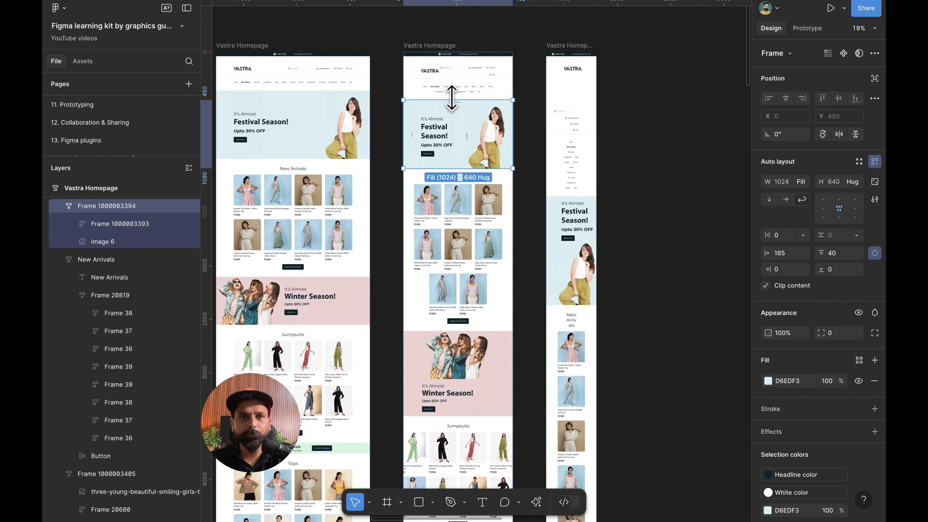
{"action": "scroll", "coordinate": [452, 91], "scroll_direction": "left", "scroll_amount": 2}
{"action": "scroll", "coordinate": [452, 91], "scroll_direction": "up", "scroll_amount": 1}
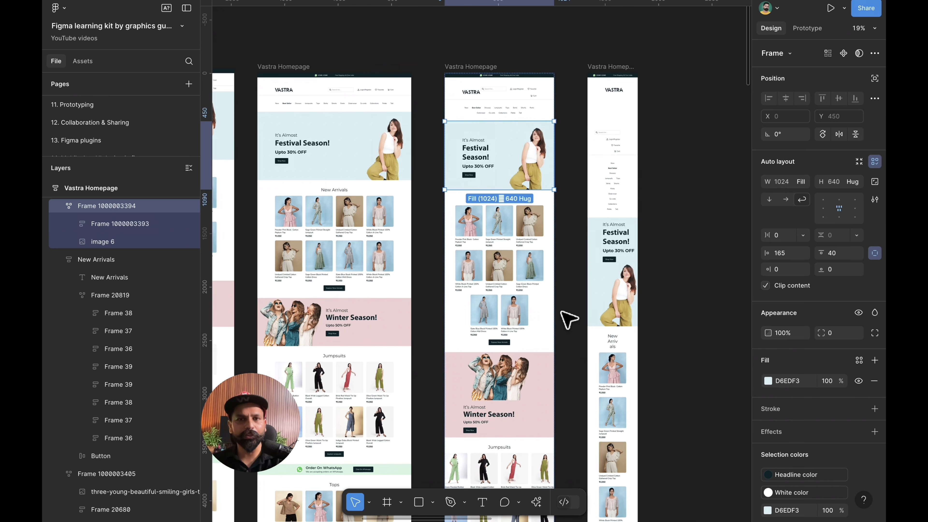
Try adding a second copy of the product grid inside the New Arrivals section of the 1024-wide homepage
{"action": "left_click", "coordinate": [325, 253]}
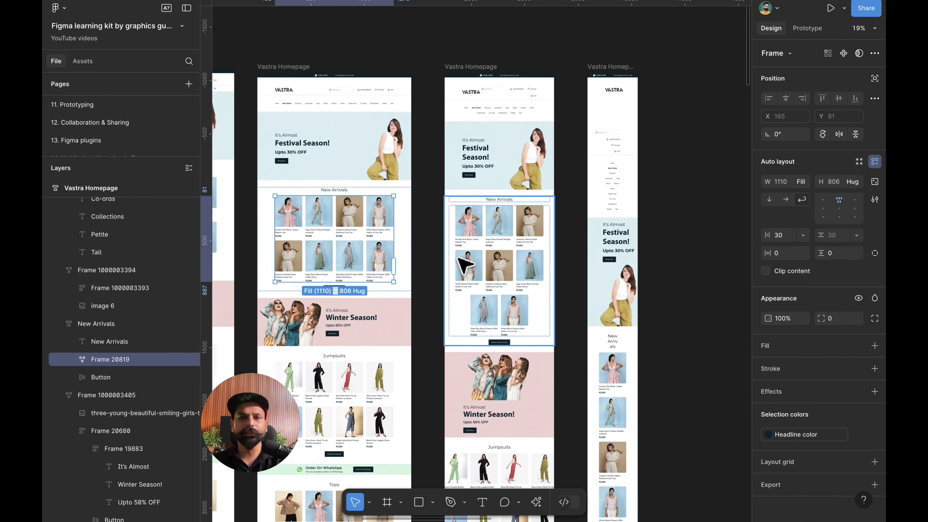
{"action": "left_click", "coordinate": [482, 263]}
{"action": "key", "text": "ctrl+v"}
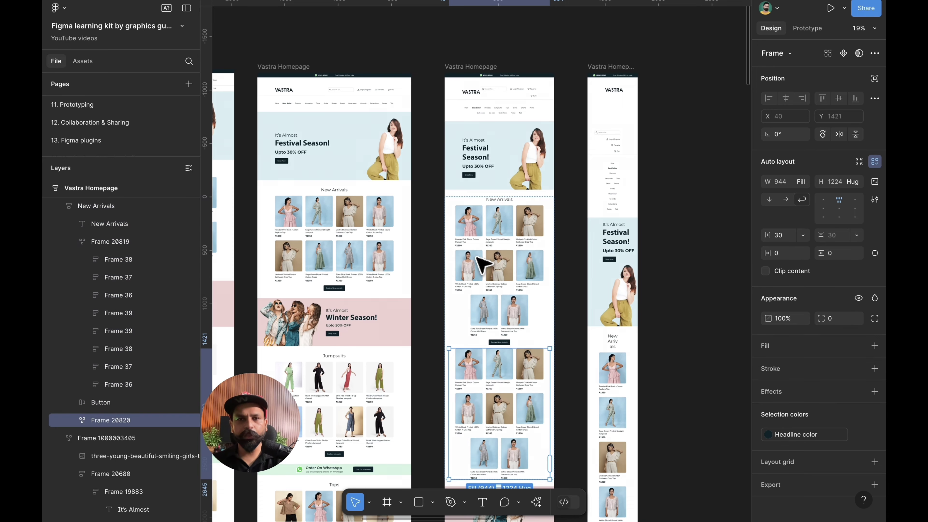
{"action": "scroll", "coordinate": [484, 274], "scroll_direction": "down", "scroll_amount": 5}
{"action": "scroll", "coordinate": [550, 224], "scroll_direction": "up", "scroll_amount": 2}
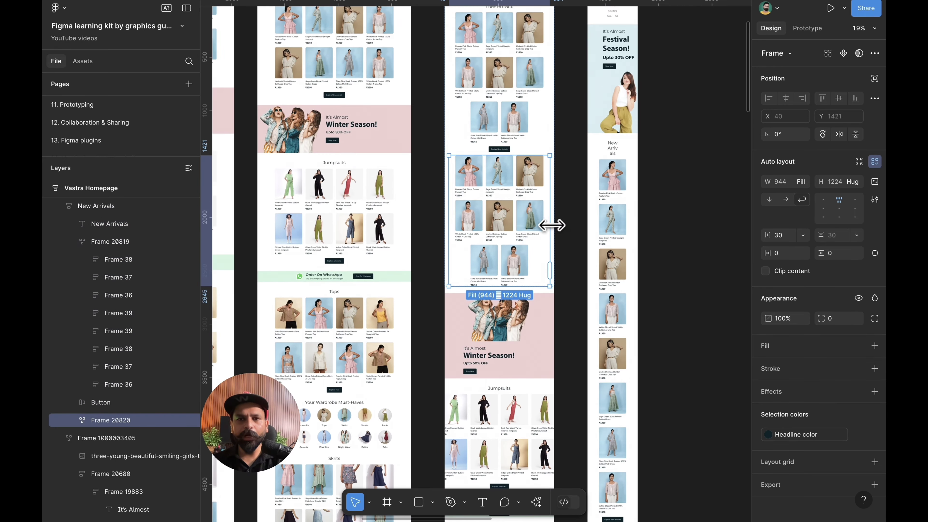
{"action": "scroll", "coordinate": [507, 228], "scroll_direction": "up", "scroll_amount": 5}
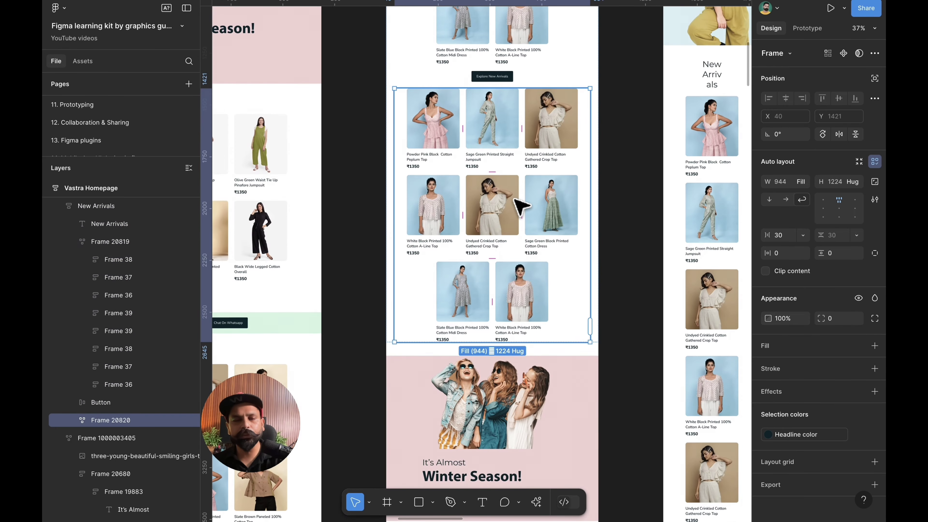
{"action": "scroll", "coordinate": [520, 206], "scroll_direction": "down", "scroll_amount": 7}
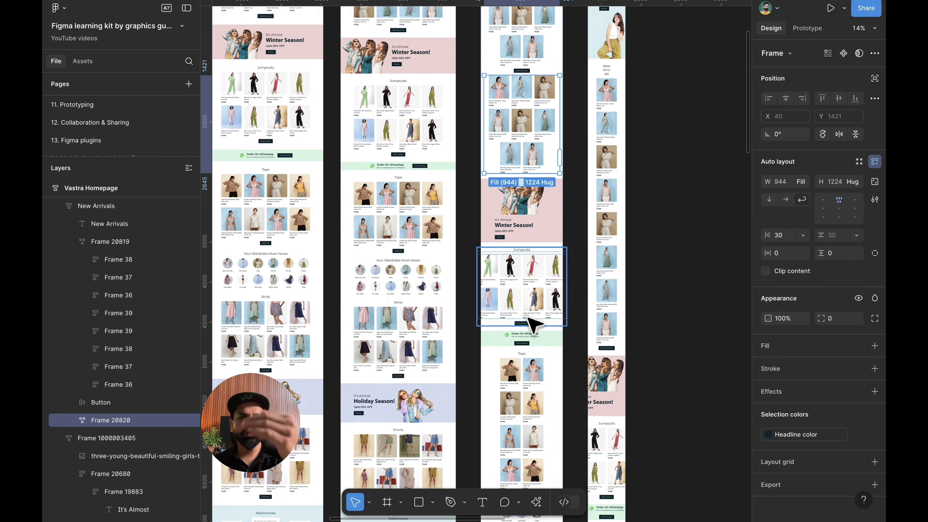
{"action": "scroll", "coordinate": [531, 324], "scroll_direction": "up", "scroll_amount": 4}
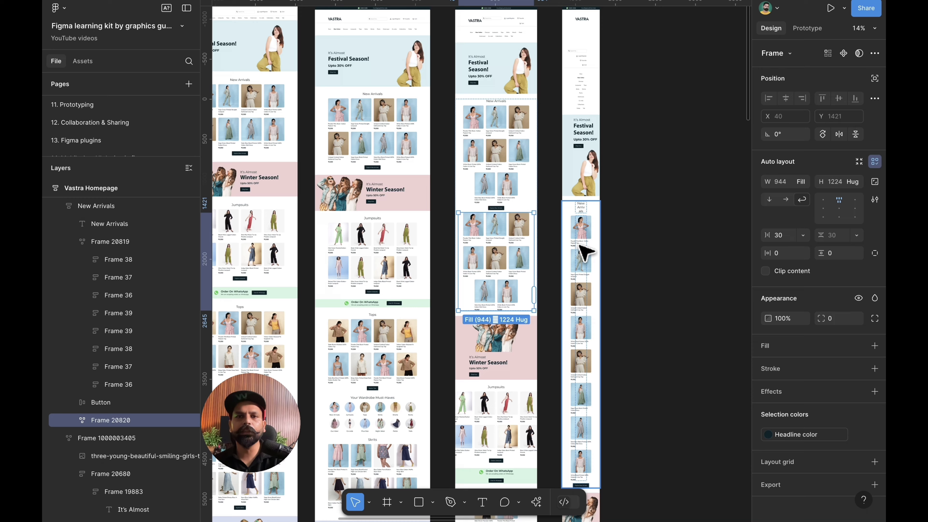
Remove the duplicated product grid from the New Arrivals section and clear the selection
{"action": "key", "text": "Escape"}
{"action": "scroll", "coordinate": [588, 247], "scroll_direction": "up", "scroll_amount": 2}
{"action": "left_click", "coordinate": [619, 238]}
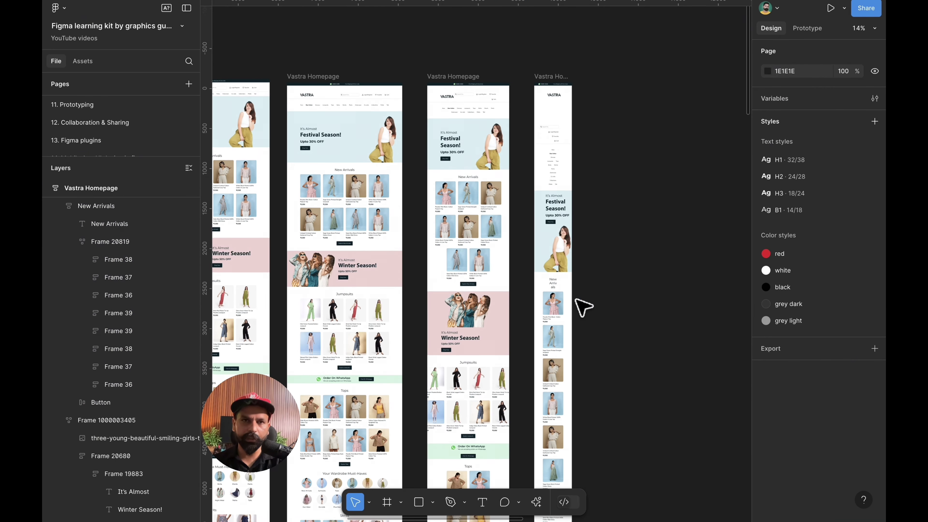
Set the Jumpsuits section's width to Fill container in the 1024-wide homepage, and check its rewrapped product cards
{"action": "scroll", "coordinate": [532, 296], "scroll_direction": "up", "scroll_amount": 5}
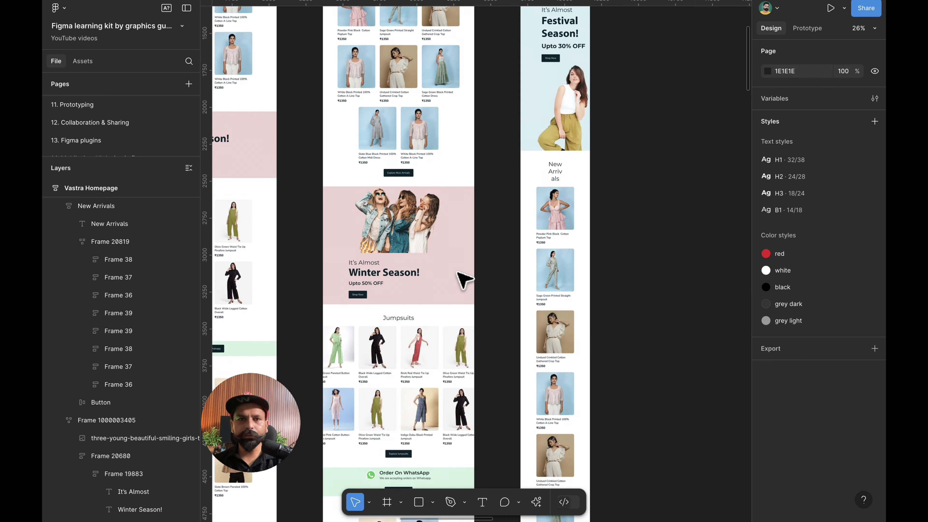
{"action": "left_click", "coordinate": [453, 254]}
{"action": "key", "text": "shift+2"}
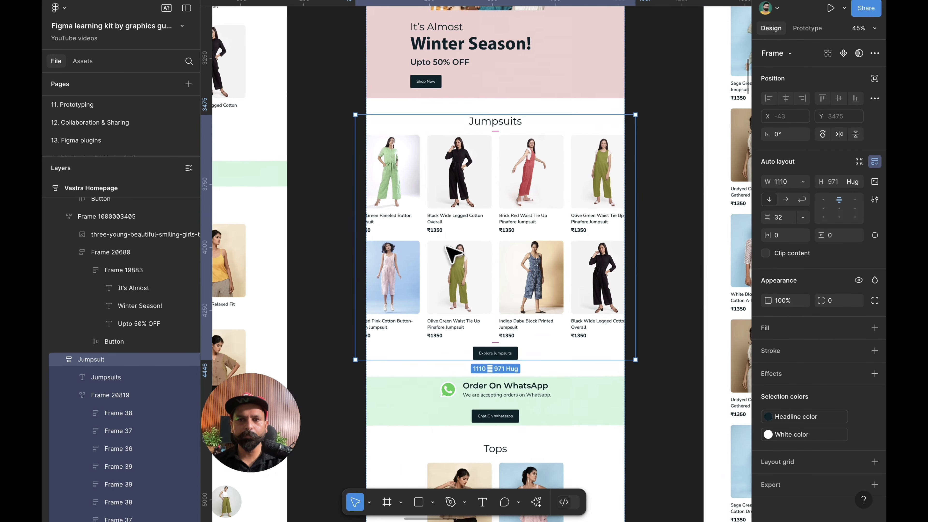
{"action": "left_click", "coordinate": [803, 181]}
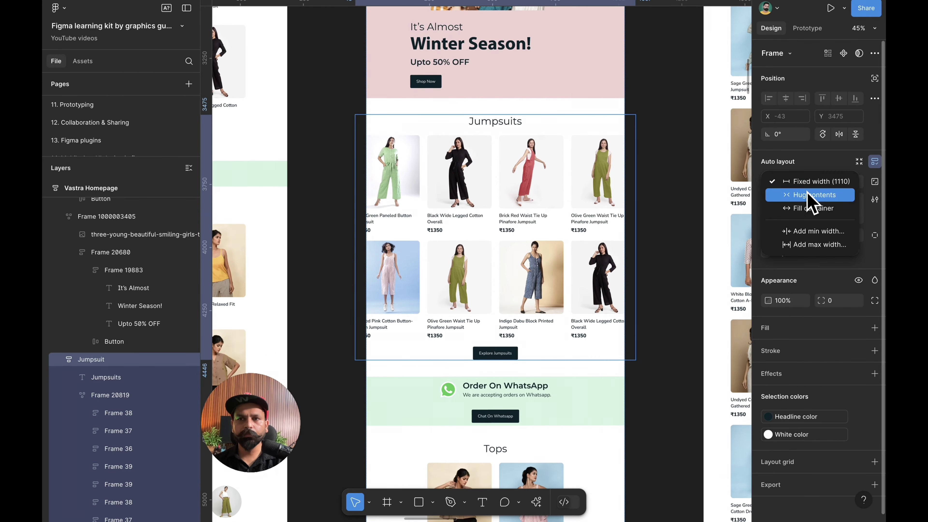
{"action": "left_click", "coordinate": [790, 197]}
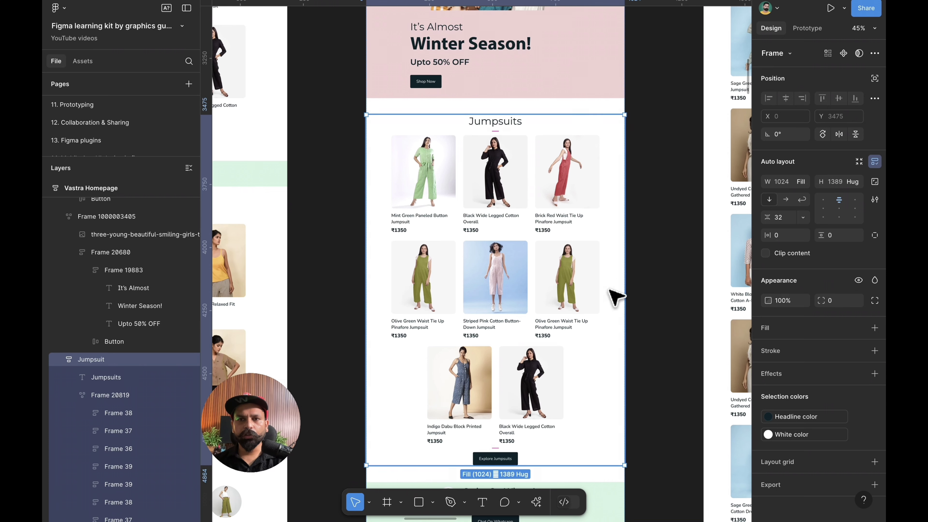
{"action": "left_click", "coordinate": [555, 284]}
{"action": "left_click", "coordinate": [556, 283]}
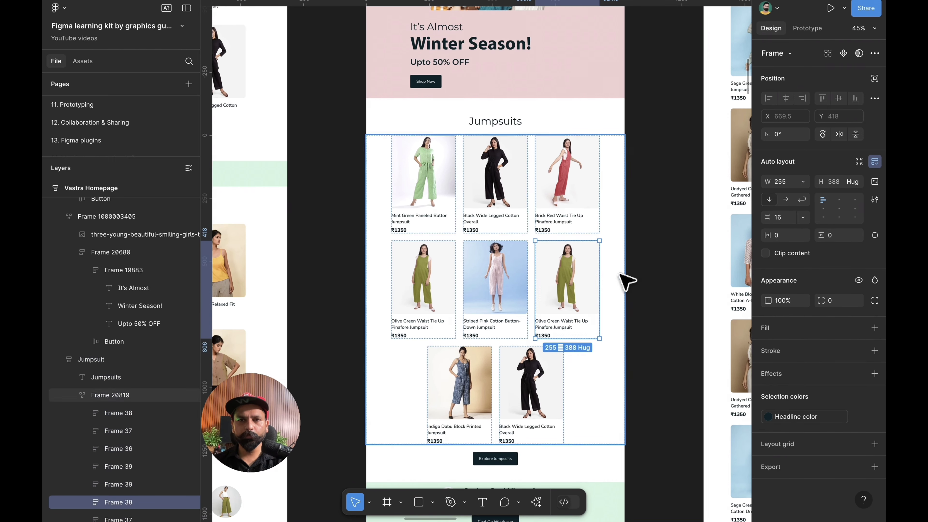
Set the horizontal padding of the Tops section in the 1024-wide homepage to 40
{"action": "scroll", "coordinate": [625, 279], "scroll_direction": "down", "scroll_amount": 10}
{"action": "left_click", "coordinate": [562, 315]}
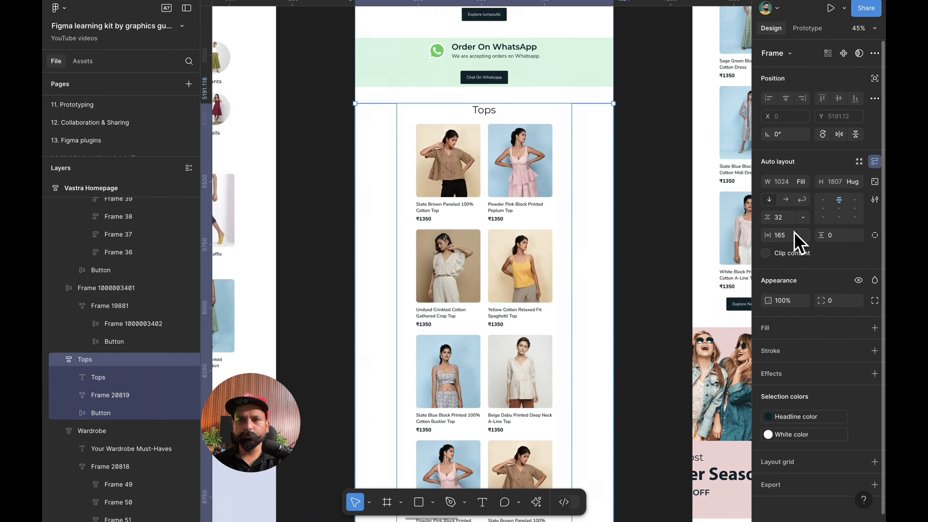
{"action": "left_click", "coordinate": [786, 236]}
{"action": "type", "text": "40"}
{"action": "key", "text": "Return"}
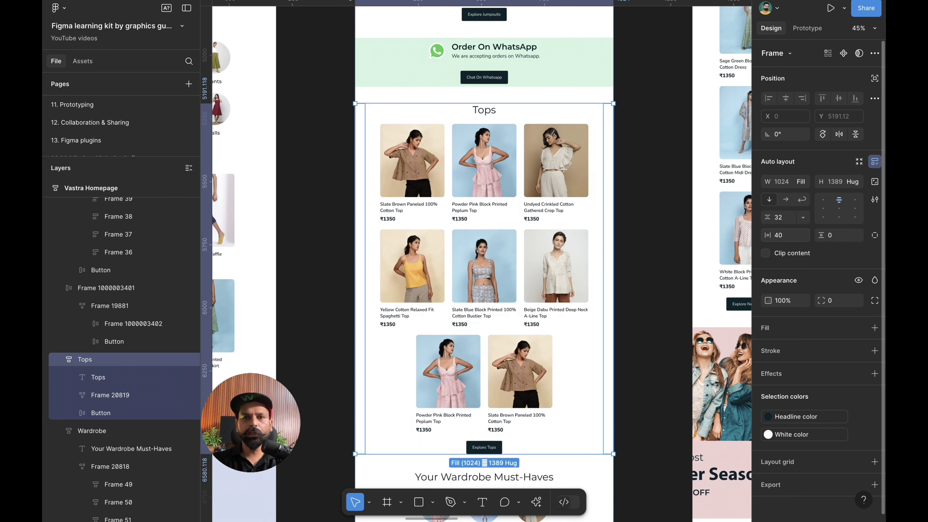
Examine the layout of the sections from Your Wardrobe Must-Haves down to Testimonials and Instagram in the 1024-wide homepage
{"action": "scroll", "coordinate": [596, 245], "scroll_direction": "down", "scroll_amount": 8}
{"action": "left_click", "coordinate": [537, 238]}
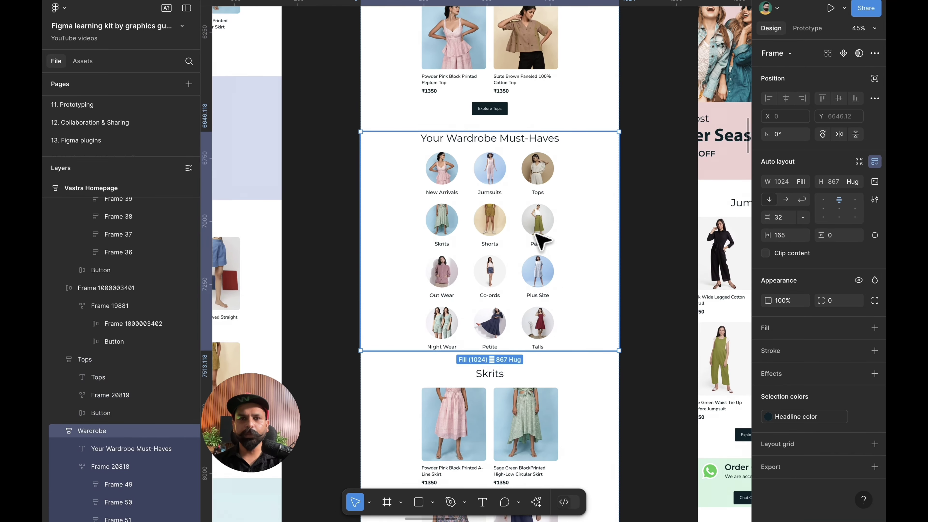
{"action": "scroll", "coordinate": [536, 249], "scroll_direction": "down", "scroll_amount": 3}
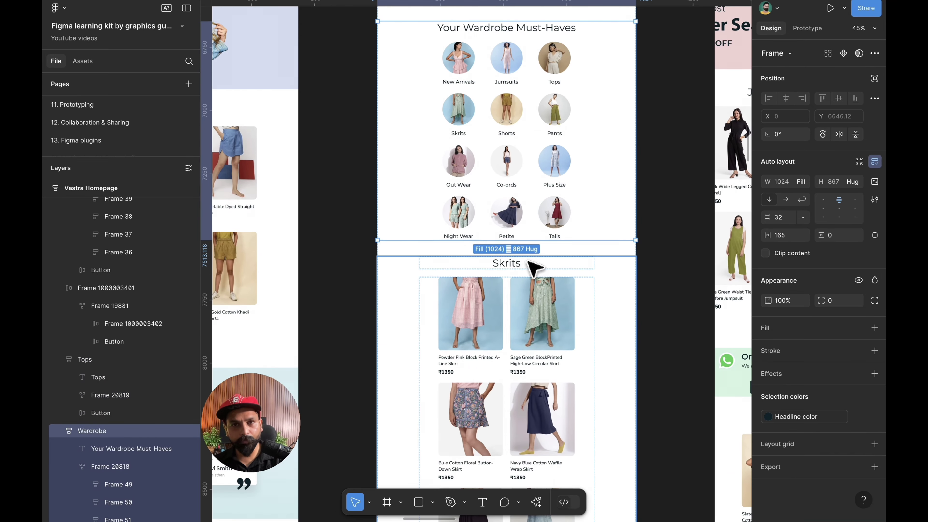
{"action": "scroll", "coordinate": [533, 268], "scroll_direction": "down", "scroll_amount": 10}
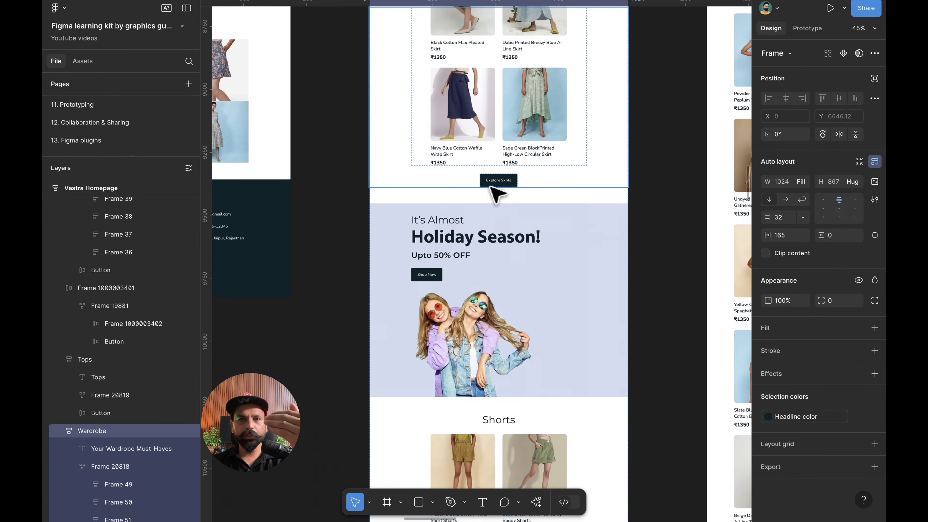
{"action": "scroll", "coordinate": [512, 276], "scroll_direction": "down", "scroll_amount": 4}
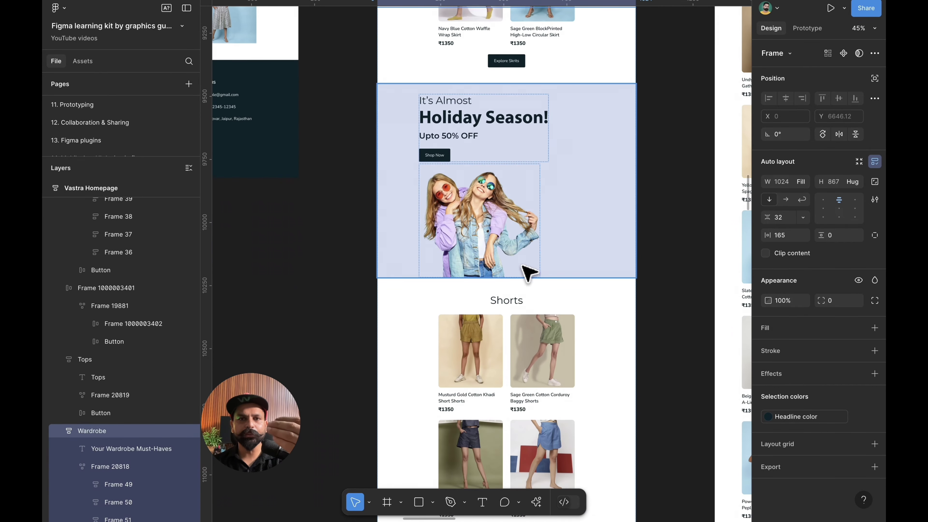
{"action": "scroll", "coordinate": [525, 290], "scroll_direction": "down", "scroll_amount": 6}
{"action": "scroll", "coordinate": [524, 308], "scroll_direction": "down", "scroll_amount": 5}
{"action": "left_click", "coordinate": [517, 306]}
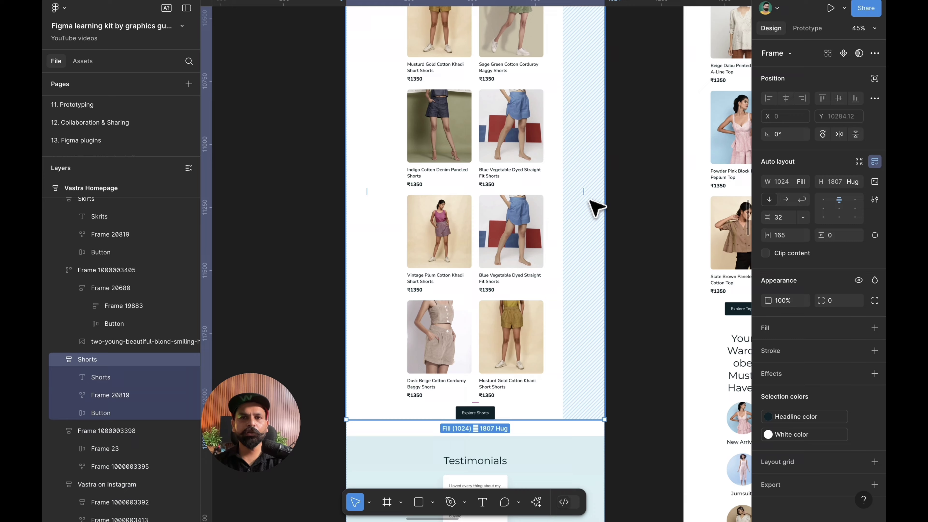
{"action": "scroll", "coordinate": [488, 346], "scroll_direction": "down", "scroll_amount": 5}
{"action": "scroll", "coordinate": [482, 340], "scroll_direction": "down", "scroll_amount": 2}
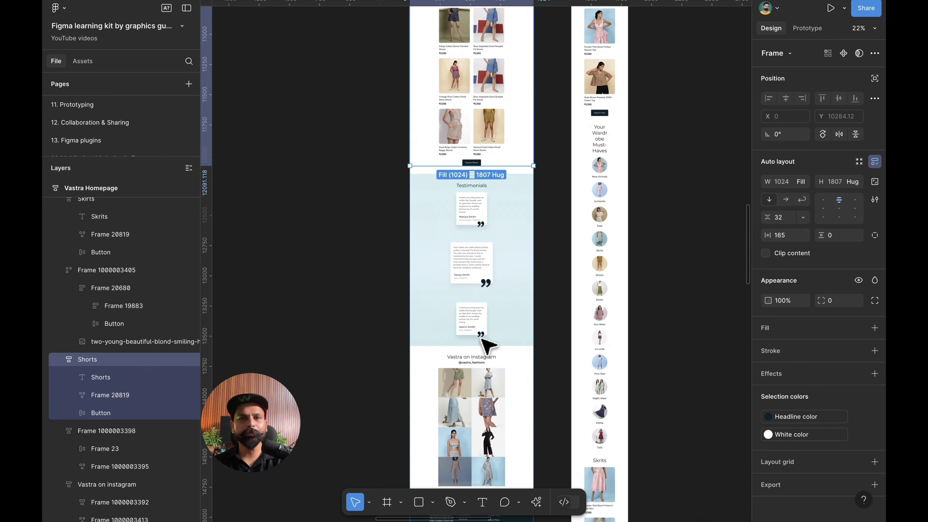
Set the horizontal padding of the Testimonials section in the 1024-wide homepage to 40
{"action": "left_click", "coordinate": [485, 249]}
{"action": "scroll", "coordinate": [486, 251], "scroll_direction": "up", "scroll_amount": 4}
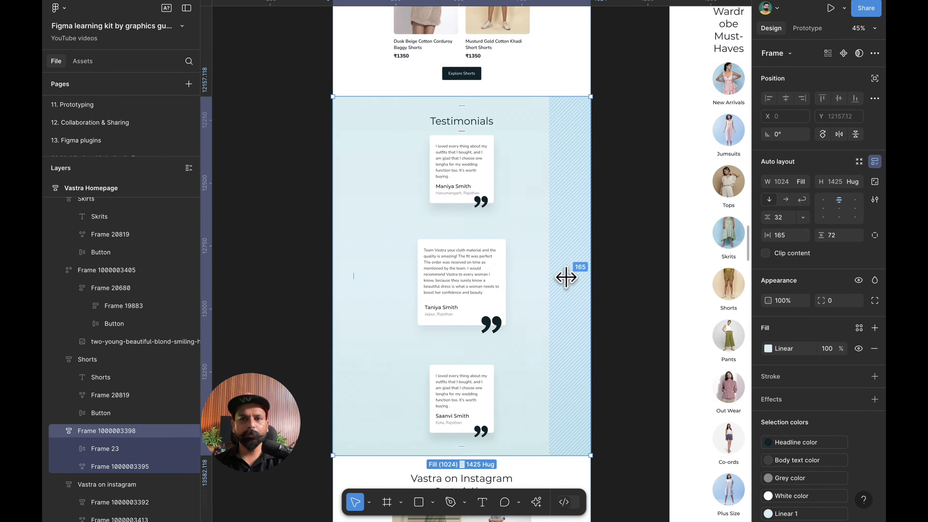
{"action": "left_click", "coordinate": [784, 235]}
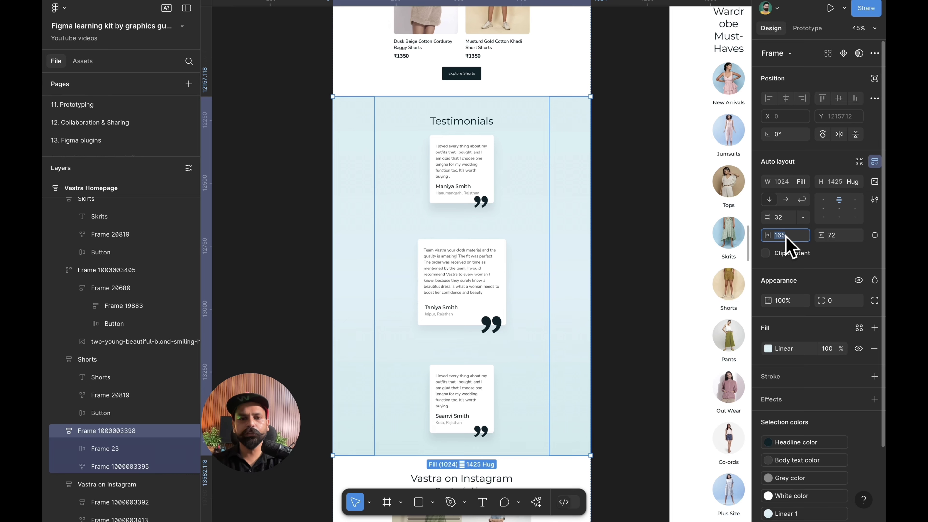
{"action": "type", "text": "40"}
{"action": "key", "text": "Return"}
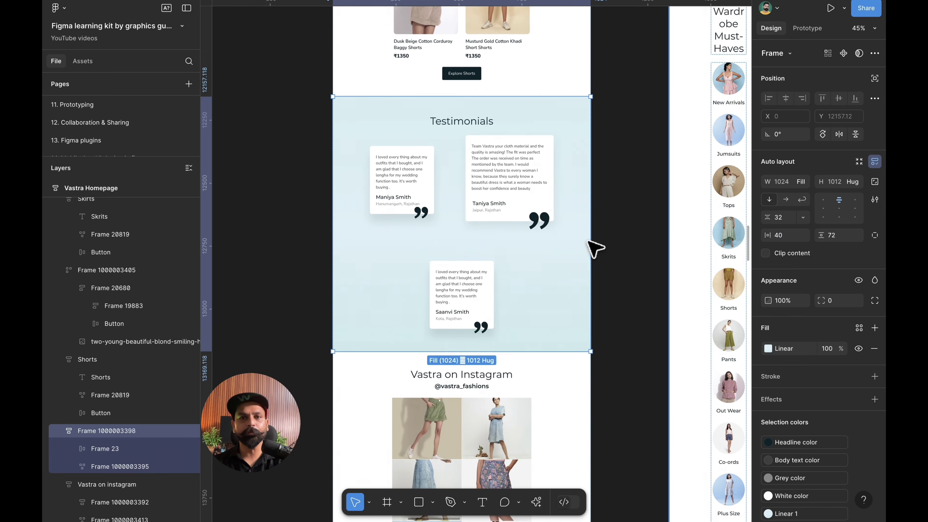
Compare the Testimonials section and overall layout of the 1024-wide homepage with the 1440-wide version
{"action": "scroll", "coordinate": [491, 250], "scroll_direction": "up", "scroll_amount": 3}
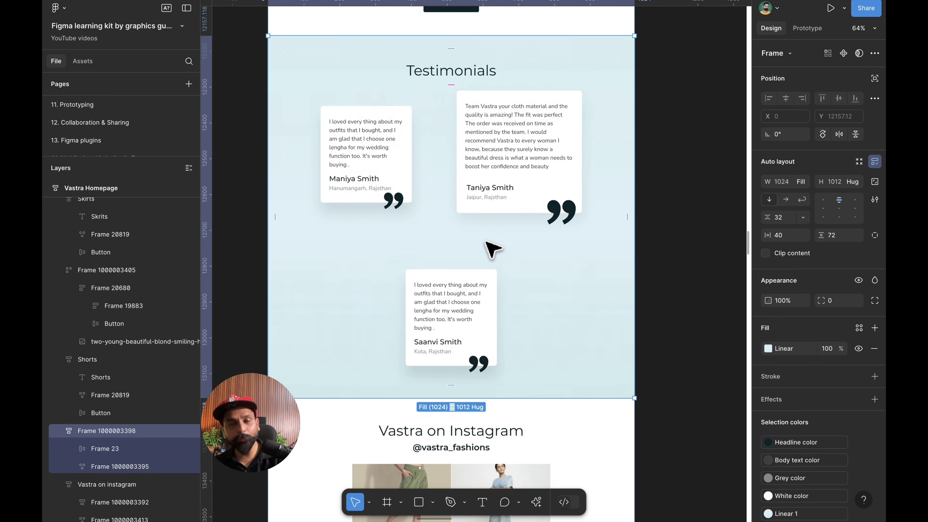
{"action": "scroll", "coordinate": [492, 250], "scroll_direction": "up", "scroll_amount": 10}
{"action": "scroll", "coordinate": [492, 250], "scroll_direction": "down", "scroll_amount": 3}
{"action": "scroll", "coordinate": [493, 248], "scroll_direction": "down", "scroll_amount": 5}
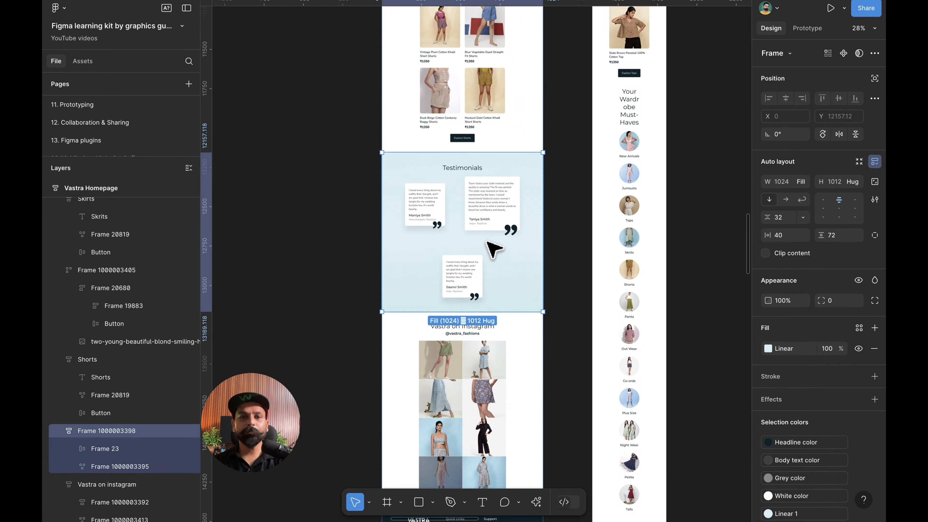
{"action": "scroll", "coordinate": [473, 245], "scroll_direction": "up", "scroll_amount": 4}
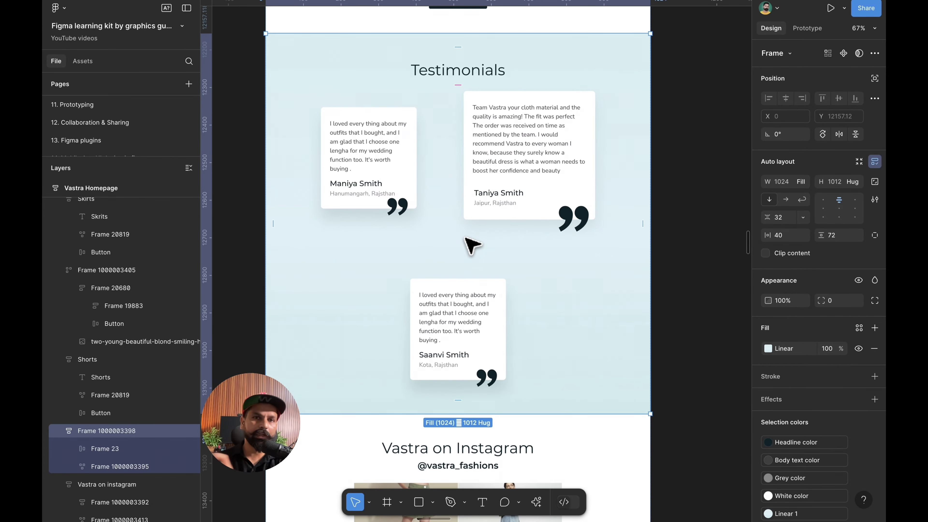
{"action": "scroll", "coordinate": [472, 244], "scroll_direction": "down", "scroll_amount": 10}
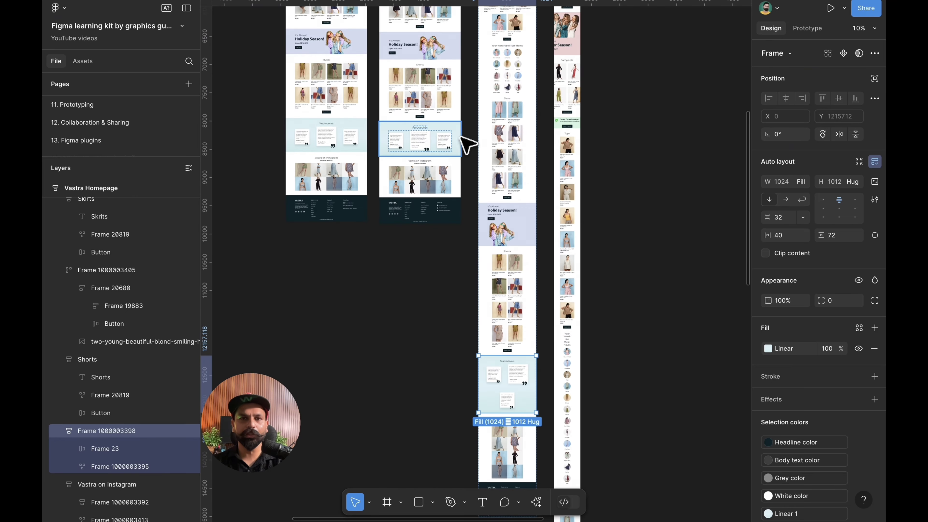
{"action": "scroll", "coordinate": [466, 141], "scroll_direction": "up", "scroll_amount": 10}
{"action": "left_click", "coordinate": [416, 27]}
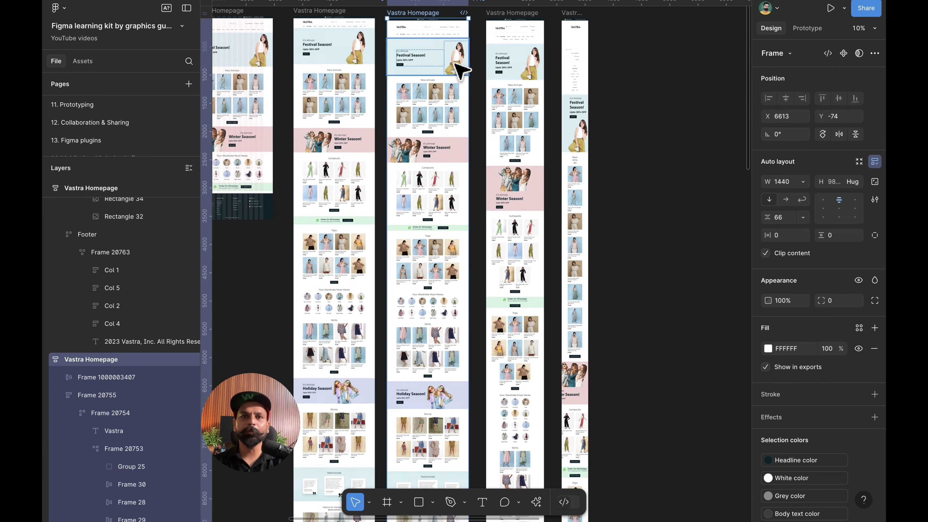
{"action": "mouse_move", "coordinate": [465, 69]}
{"action": "left_mouse_down"}
{"action": "mouse_move", "coordinate": [445, 68]}
{"action": "mouse_move", "coordinate": [468, 70]}
{"action": "left_mouse_up"}
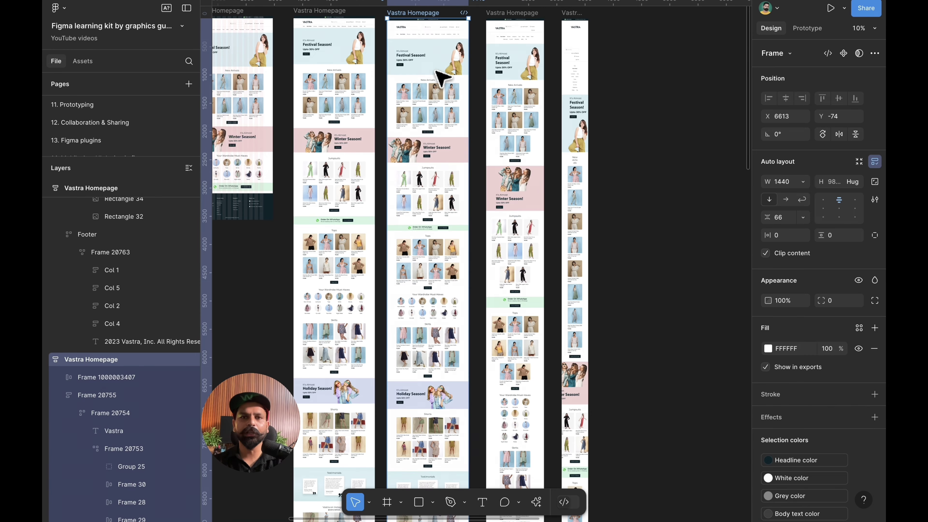
{"action": "scroll", "coordinate": [585, 271], "scroll_direction": "down", "scroll_amount": 5}
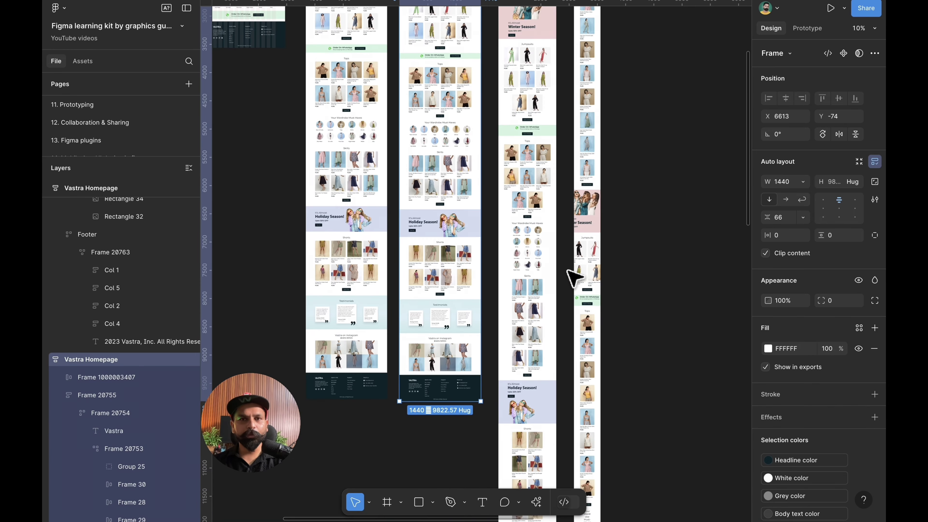
{"action": "scroll", "coordinate": [562, 288], "scroll_direction": "up", "scroll_amount": 5}
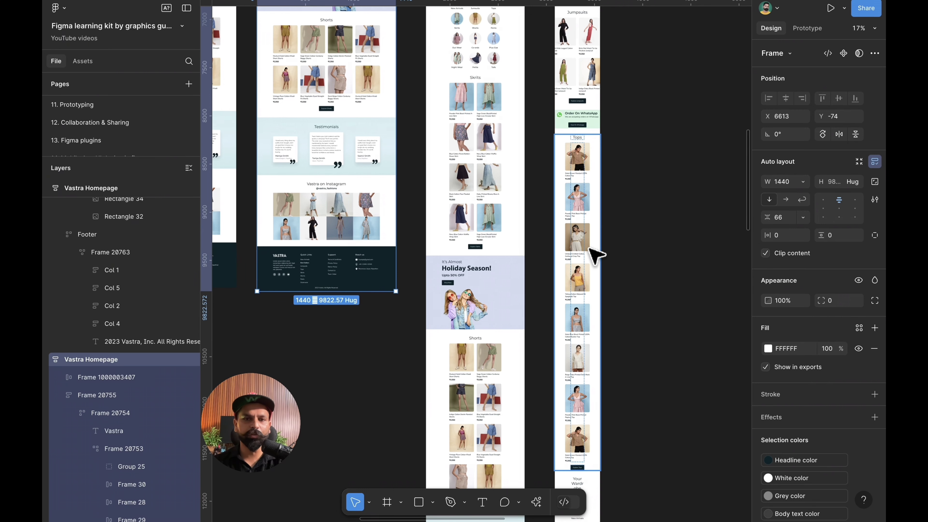
{"action": "scroll", "coordinate": [506, 314], "scroll_direction": "down", "scroll_amount": 10}
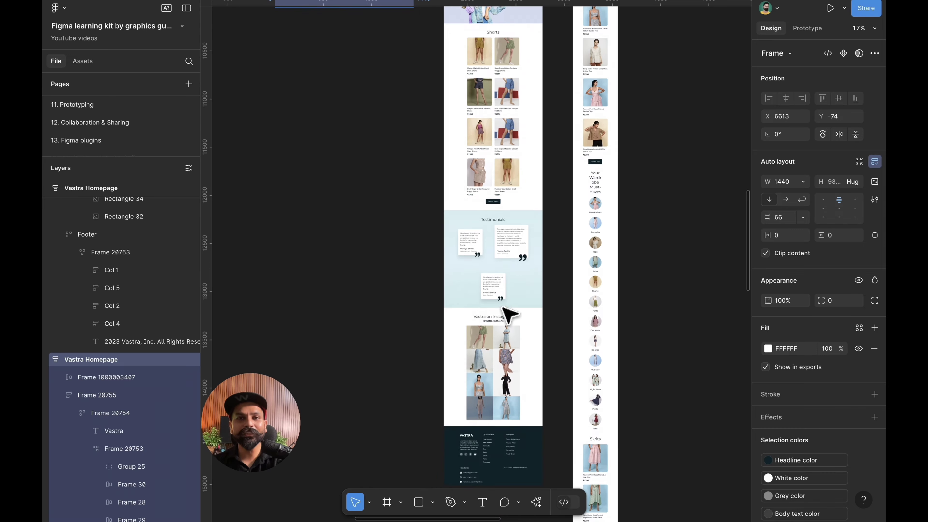
{"action": "scroll", "coordinate": [504, 308], "scroll_direction": "up", "scroll_amount": 5}
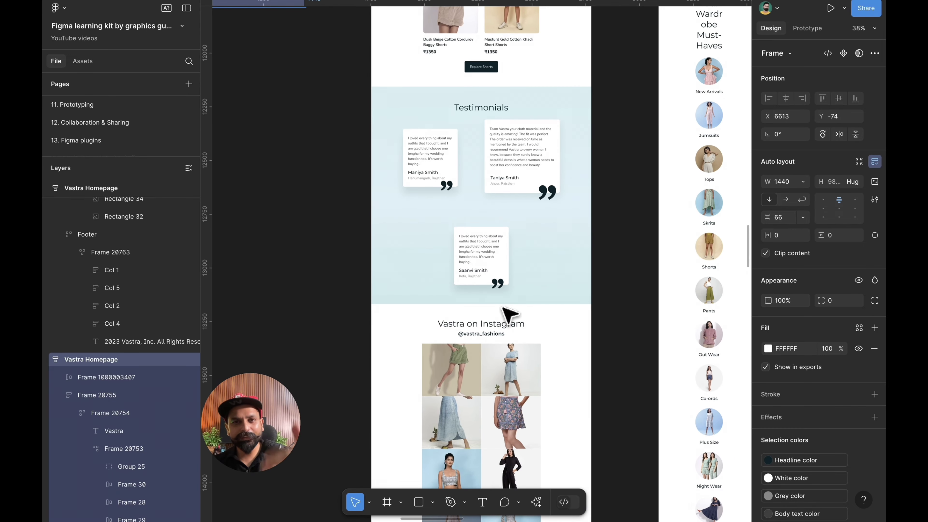
{"action": "scroll", "coordinate": [510, 312], "scroll_direction": "down", "scroll_amount": 10}
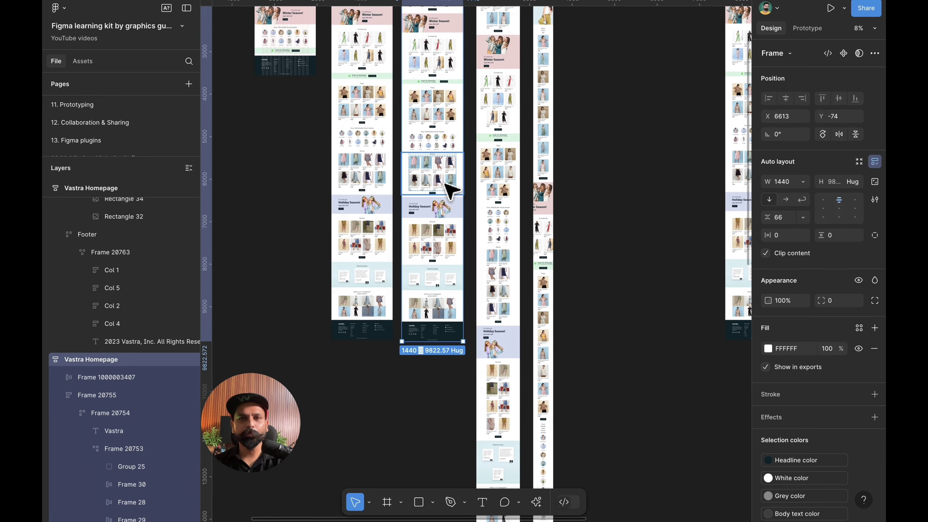
{"action": "scroll", "coordinate": [553, 240], "scroll_direction": "down", "scroll_amount": 5}
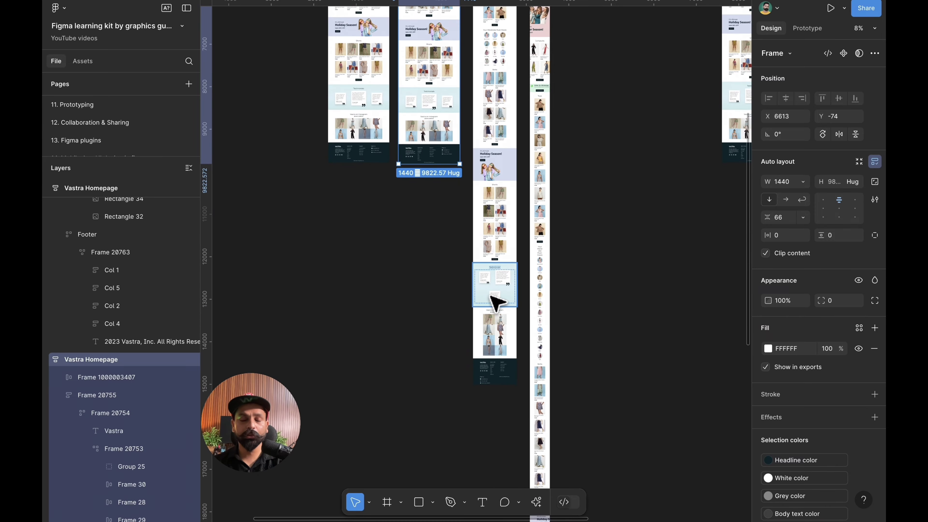
{"action": "scroll", "coordinate": [495, 301], "scroll_direction": "up", "scroll_amount": 8}
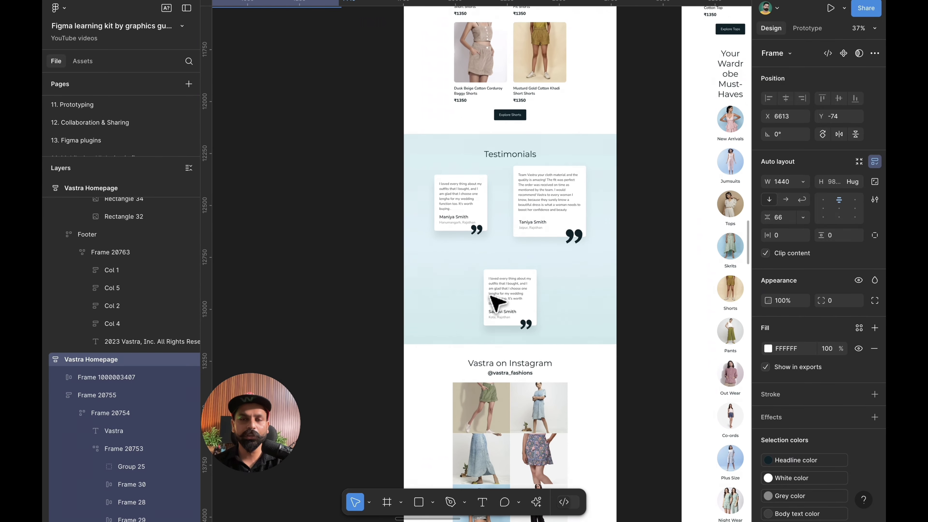
{"action": "scroll", "coordinate": [533, 291], "scroll_direction": "up", "scroll_amount": 4}
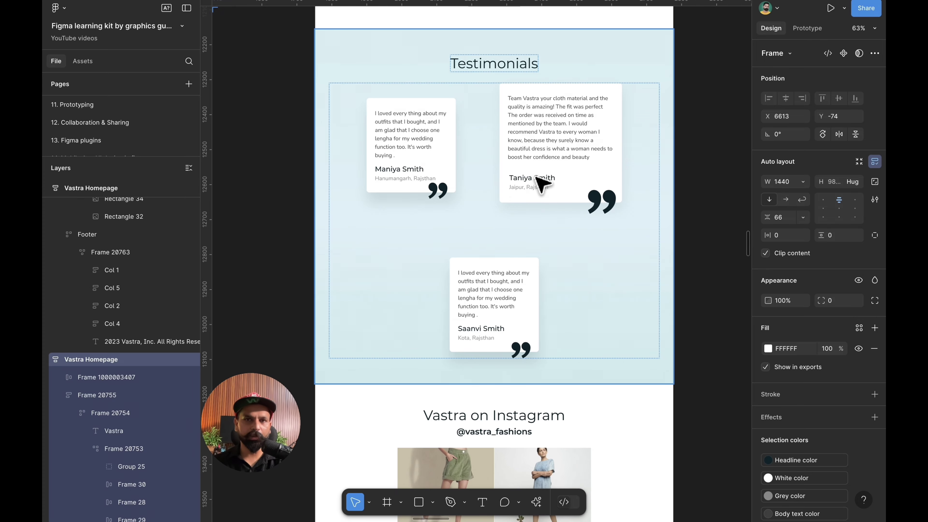
{"action": "scroll", "coordinate": [540, 184], "scroll_direction": "down", "scroll_amount": 6}
{"action": "scroll", "coordinate": [523, 237], "scroll_direction": "up", "scroll_amount": 4}
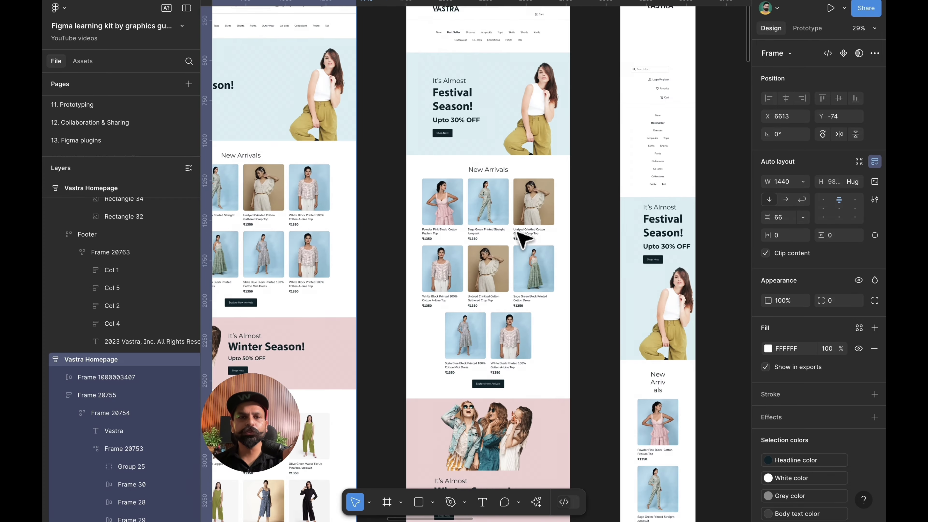
Check the New Arrivals and Jumpsuits sections in the 1024-wide homepage, and set the Skirts section's horizontal padding to 40
{"action": "scroll", "coordinate": [523, 237], "scroll_direction": "up", "scroll_amount": 1}
{"action": "left_click", "coordinate": [546, 290]}
{"action": "scroll", "coordinate": [547, 290], "scroll_direction": "down", "scroll_amount": 3}
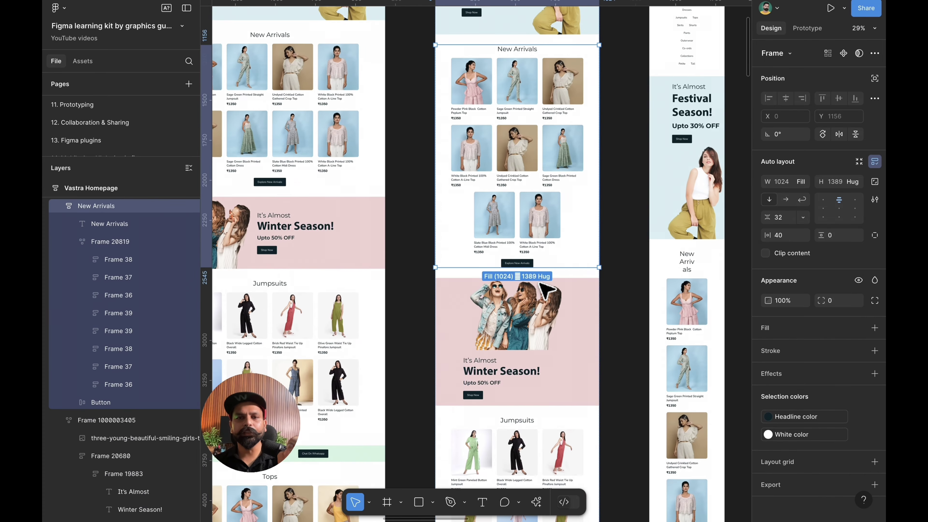
{"action": "scroll", "coordinate": [533, 208], "scroll_direction": "down", "scroll_amount": 5}
{"action": "left_click", "coordinate": [533, 208]}
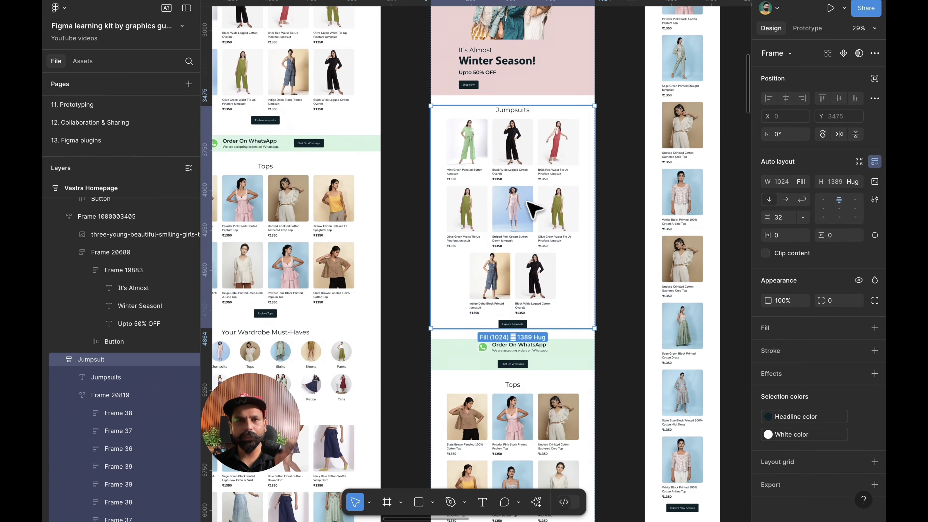
{"action": "scroll", "coordinate": [534, 209], "scroll_direction": "down", "scroll_amount": 10}
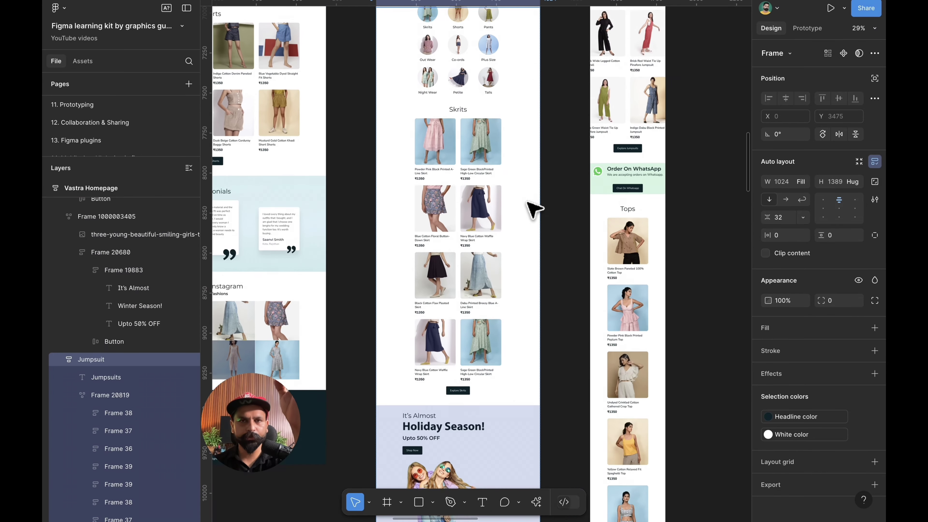
{"action": "scroll", "coordinate": [533, 209], "scroll_direction": "left", "scroll_amount": 2}
{"action": "left_click", "coordinate": [533, 208]}
{"action": "left_click", "coordinate": [789, 236]}
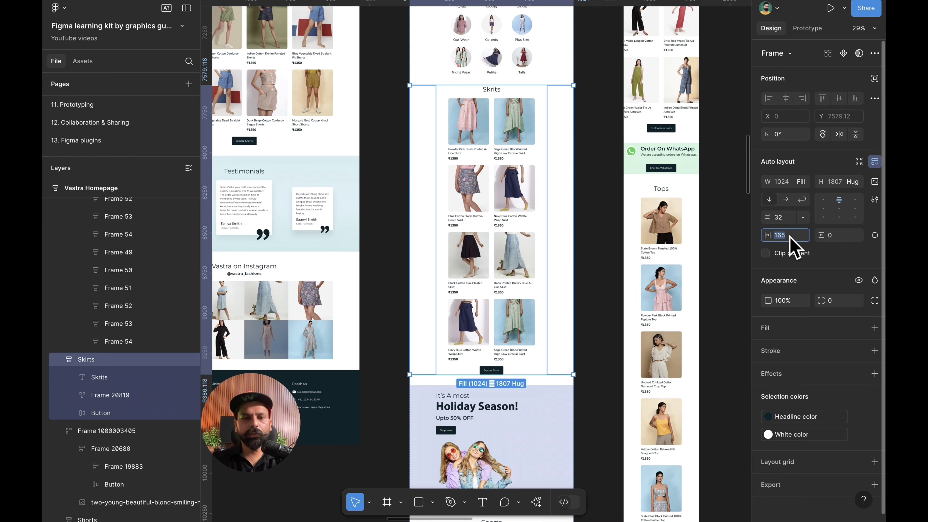
{"action": "type", "text": "40"}
{"action": "key", "text": "Return"}
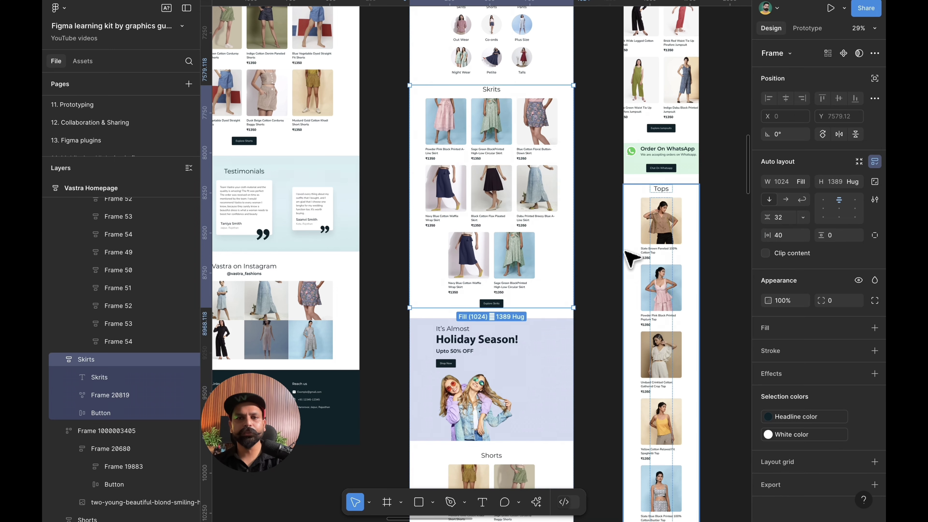
Set the horizontal padding of the New Arrivals section in the 470-wide homepage to 16
{"action": "scroll", "coordinate": [630, 258], "scroll_direction": "right", "scroll_amount": 5}
{"action": "left_click", "coordinate": [523, 267]}
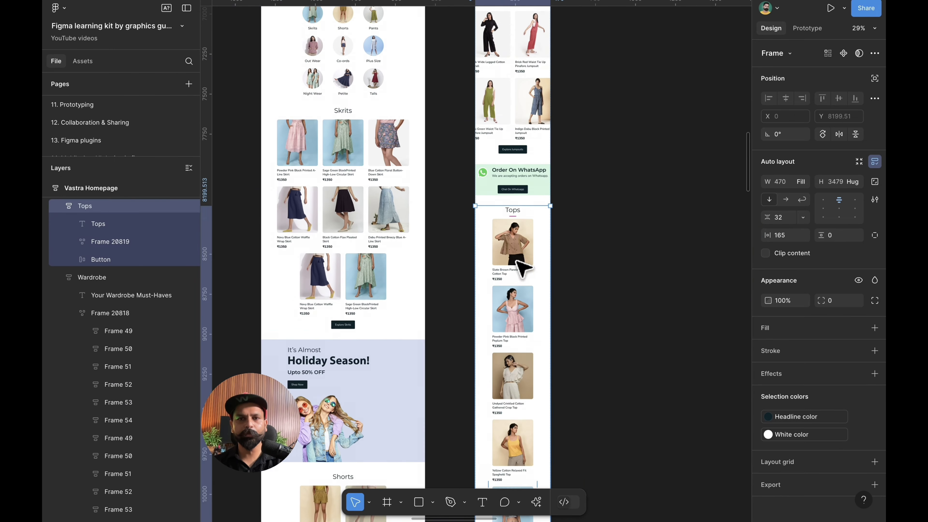
{"action": "scroll", "coordinate": [522, 267], "scroll_direction": "up", "scroll_amount": 5}
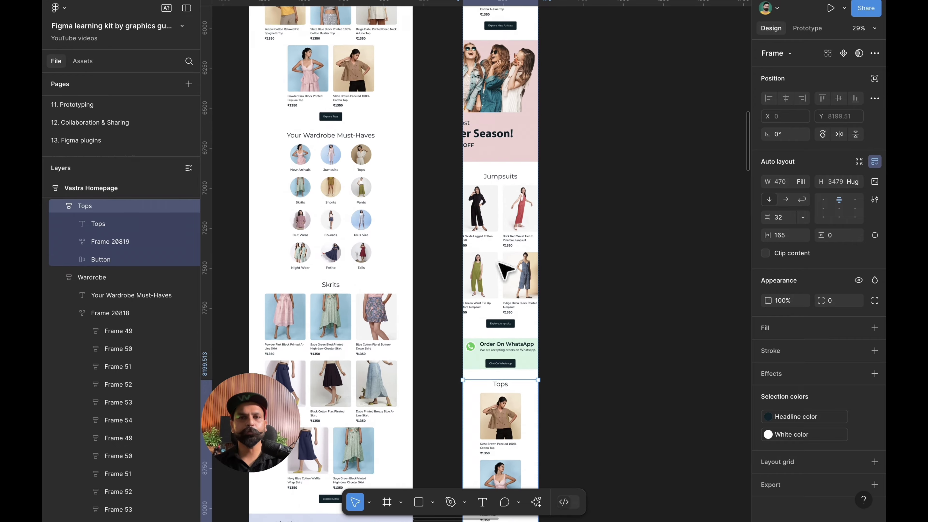
{"action": "scroll", "coordinate": [500, 263], "scroll_direction": "up", "scroll_amount": 3}
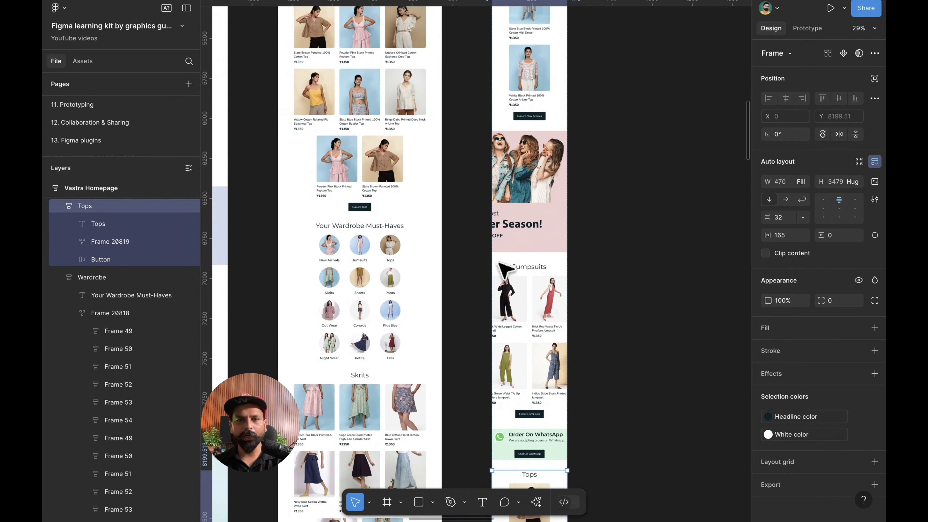
{"action": "scroll", "coordinate": [534, 84], "scroll_direction": "up", "scroll_amount": 5}
{"action": "left_click", "coordinate": [535, 84]}
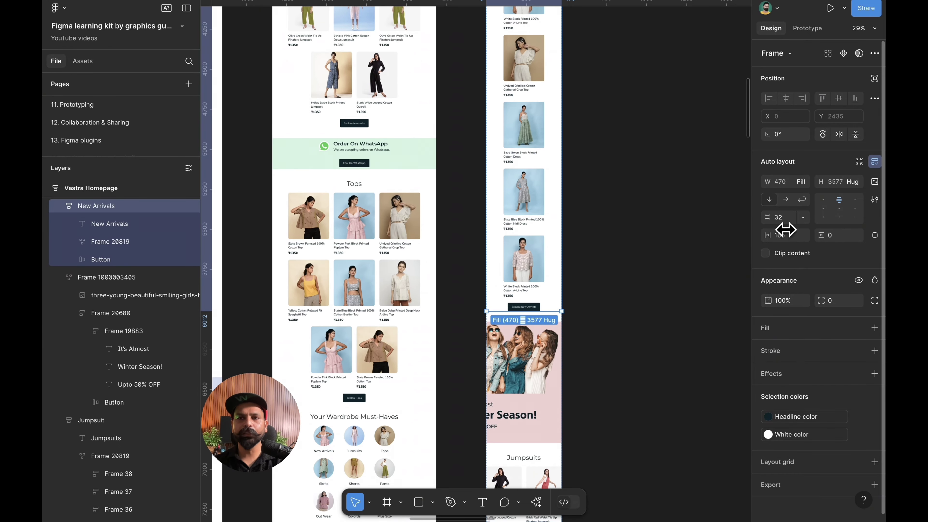
{"action": "left_click", "coordinate": [790, 234]}
{"action": "type", "text": "1"}
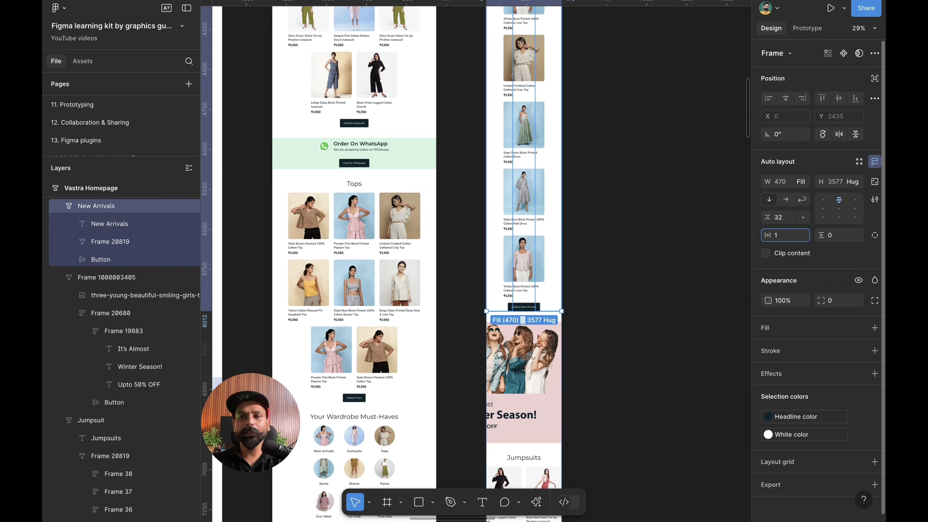
{"action": "type", "text": "6"}
{"action": "key", "text": "Return"}
{"action": "scroll", "coordinate": [512, 139], "scroll_direction": "up", "scroll_amount": 3}
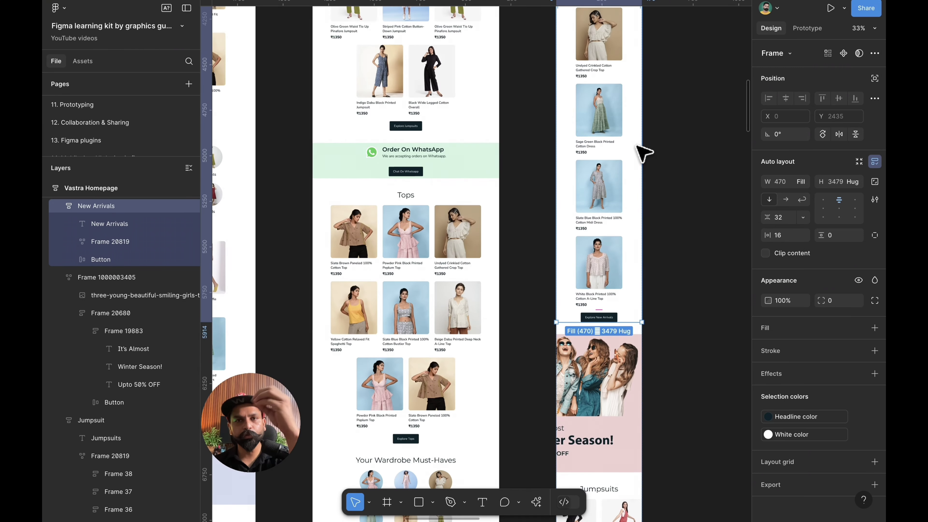
{"action": "scroll", "coordinate": [642, 152], "scroll_direction": "down", "scroll_amount": 5}
{"action": "scroll", "coordinate": [577, 312], "scroll_direction": "down", "scroll_amount": 10}
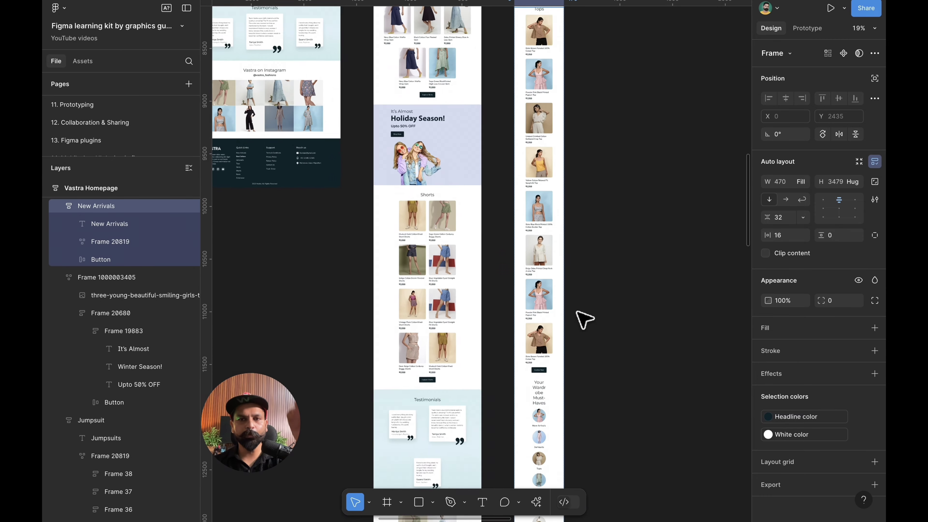
{"action": "scroll", "coordinate": [585, 319], "scroll_direction": "down", "scroll_amount": 3}
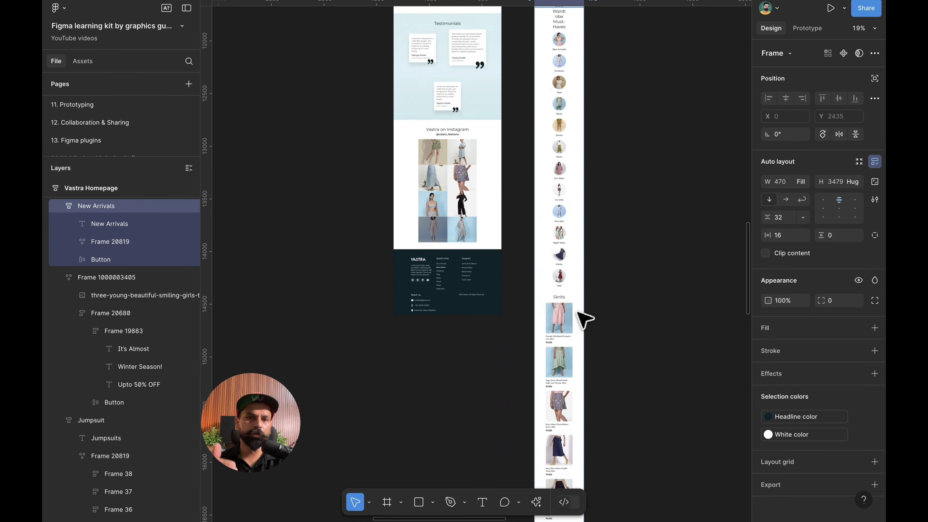
{"action": "scroll", "coordinate": [585, 319], "scroll_direction": "down", "scroll_amount": 3}
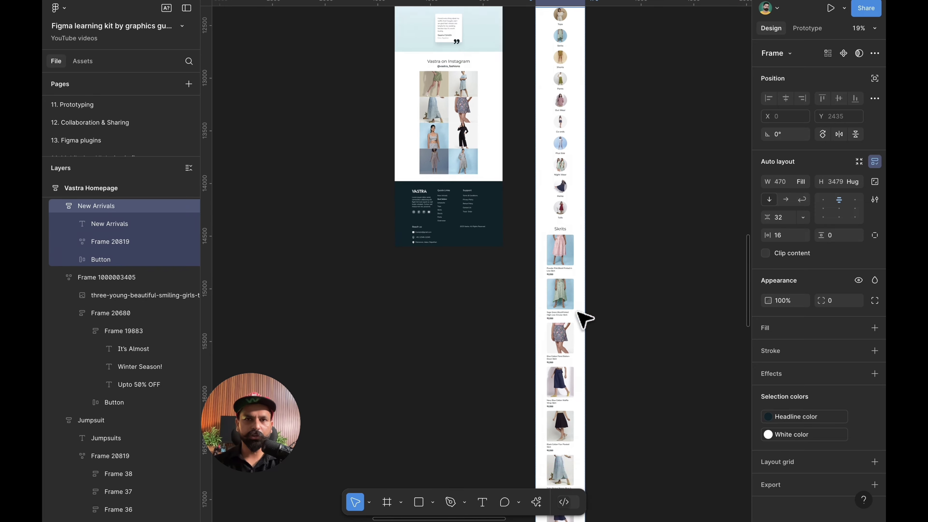